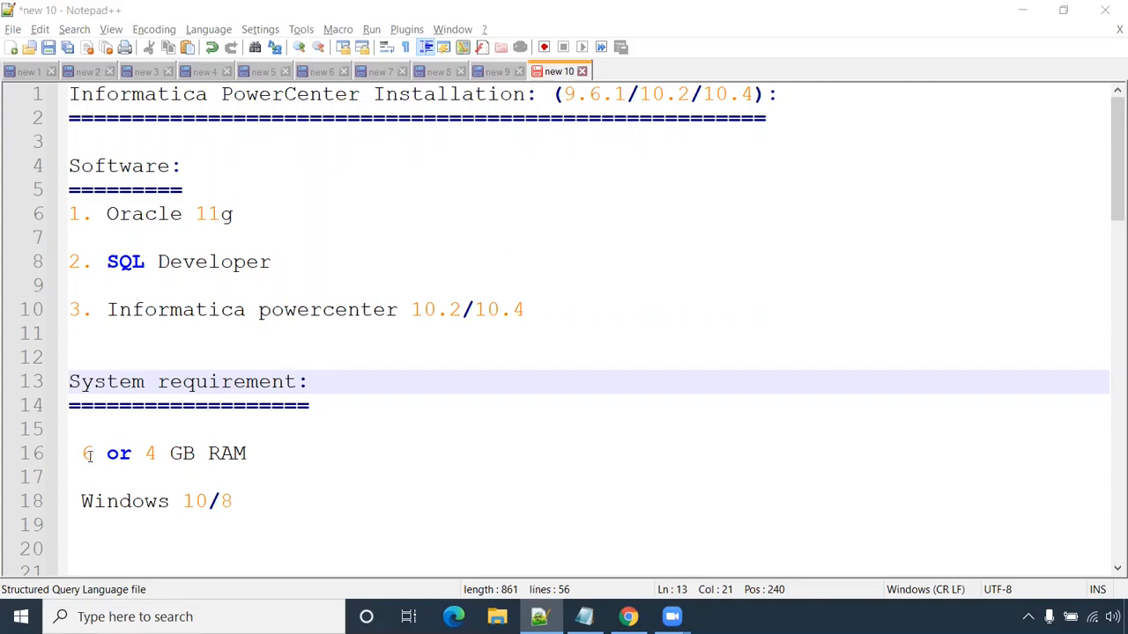
- Highlight the 6 or 4 GB RAM, Windows 10/8 and 9.6.1 version requirements in the notes
drag(257, 454, 82, 451)
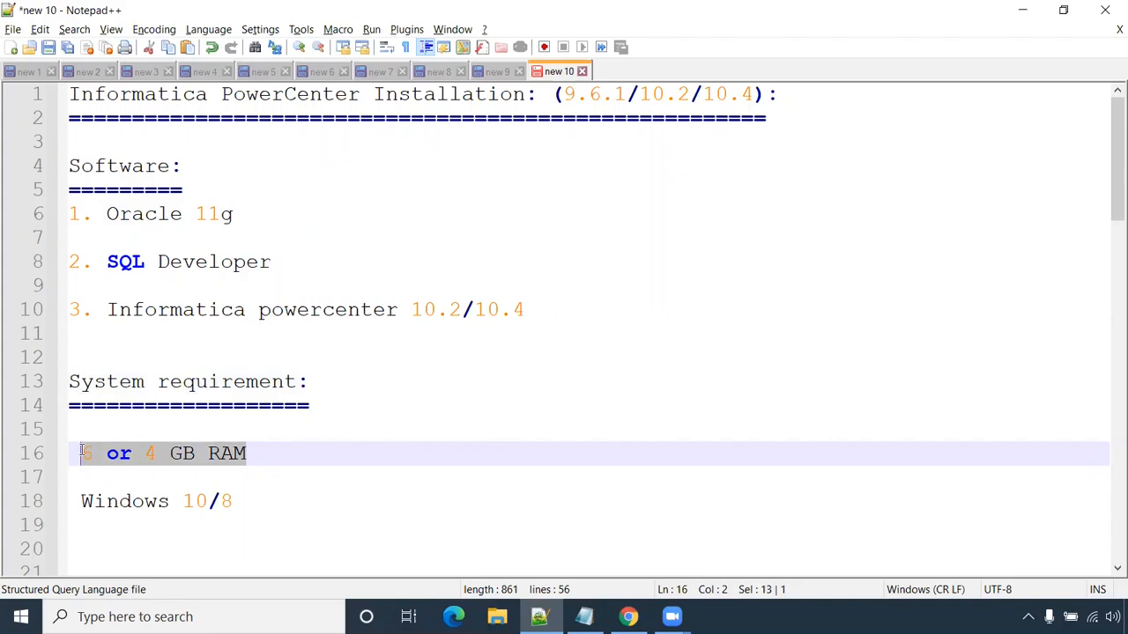
click(93, 452)
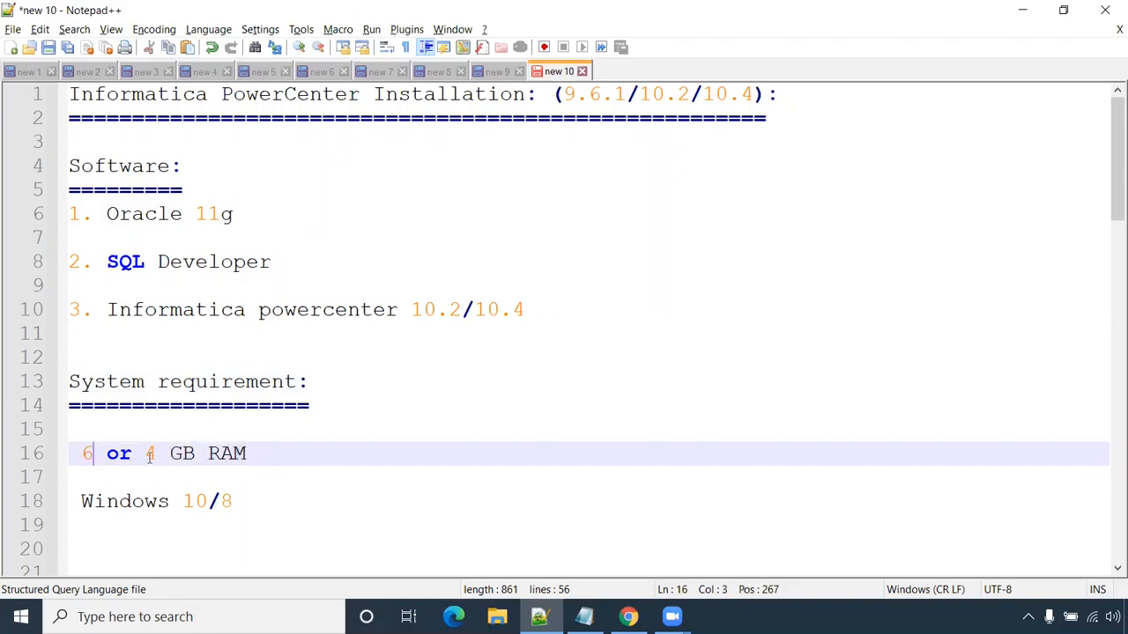
drag(245, 495, 79, 495)
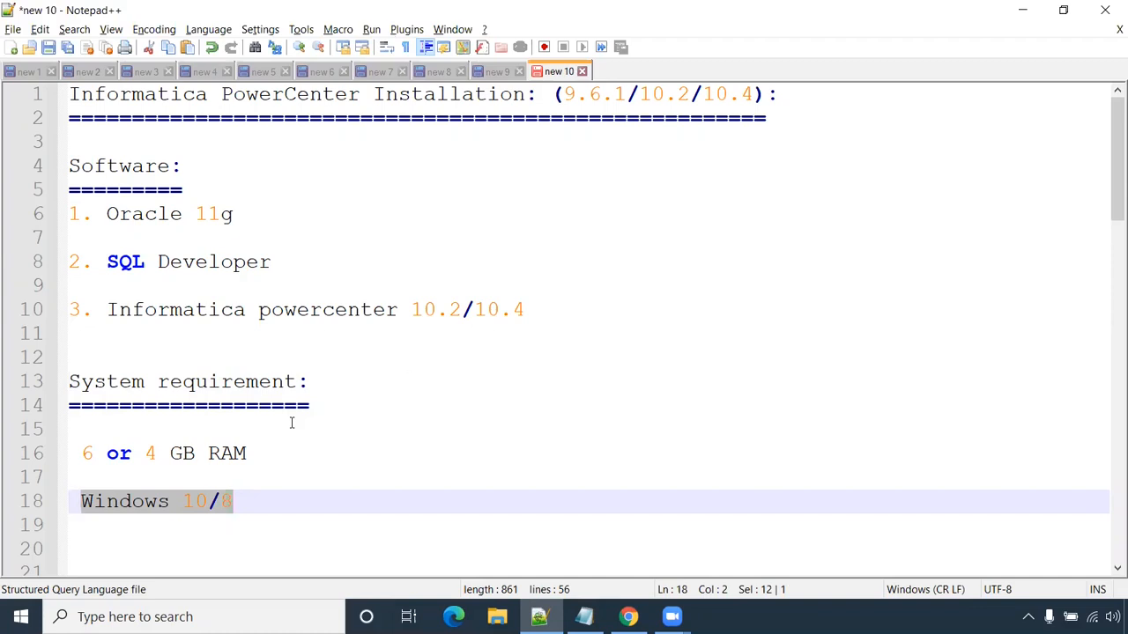
drag(627, 94, 568, 88)
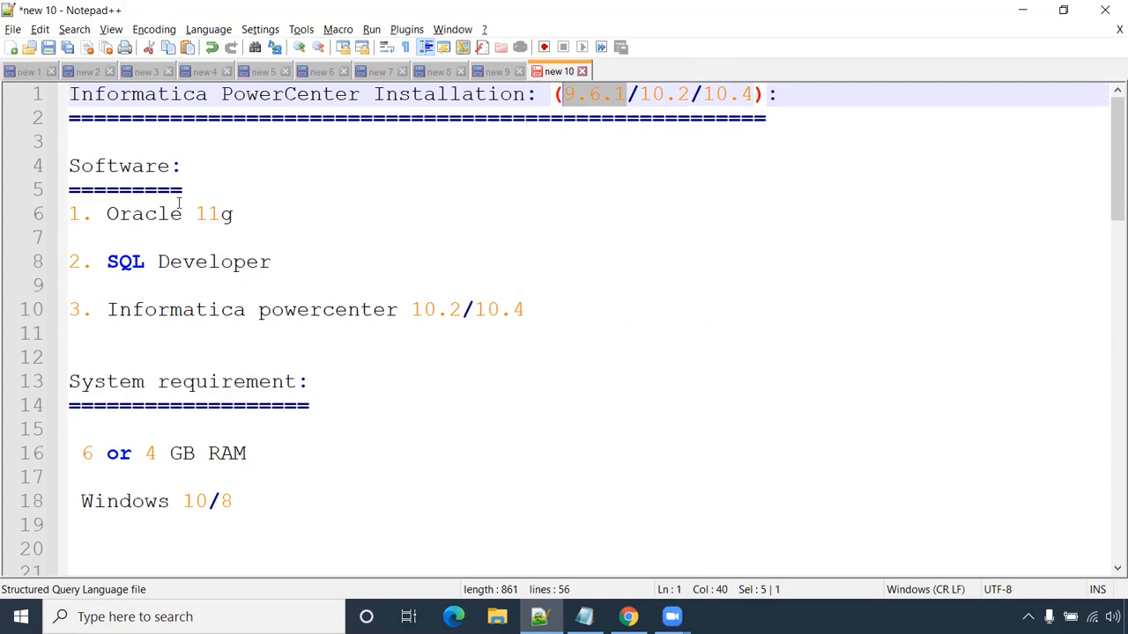
- Highlight the Oracle 11g, SQL Developer and Informatica 10.4 software items
drag(241, 216, 73, 215)
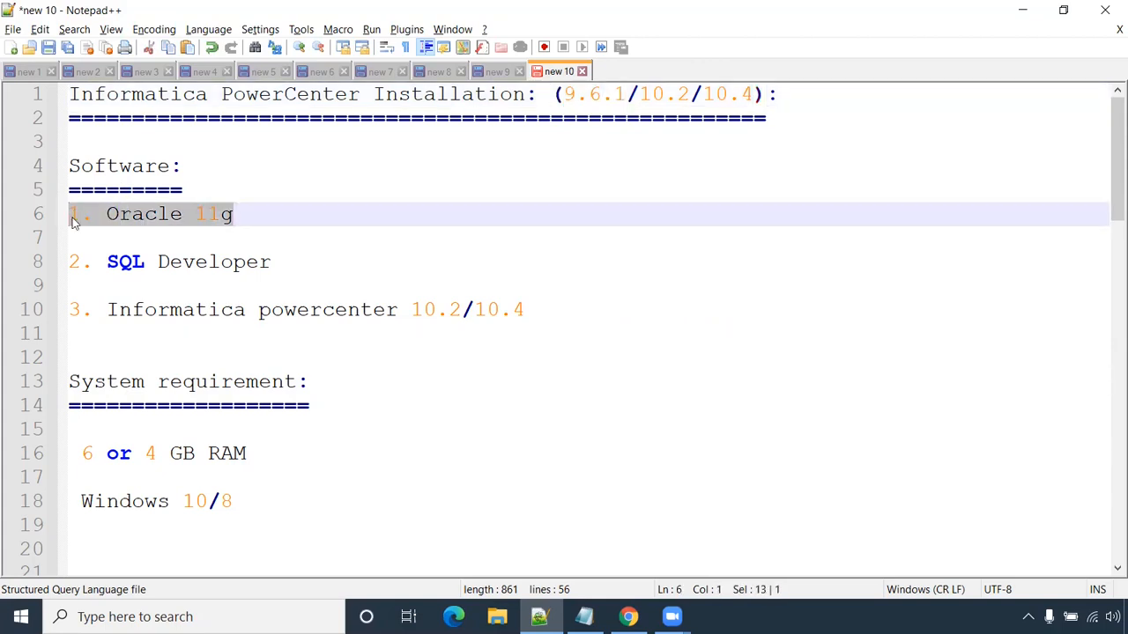
click(257, 229)
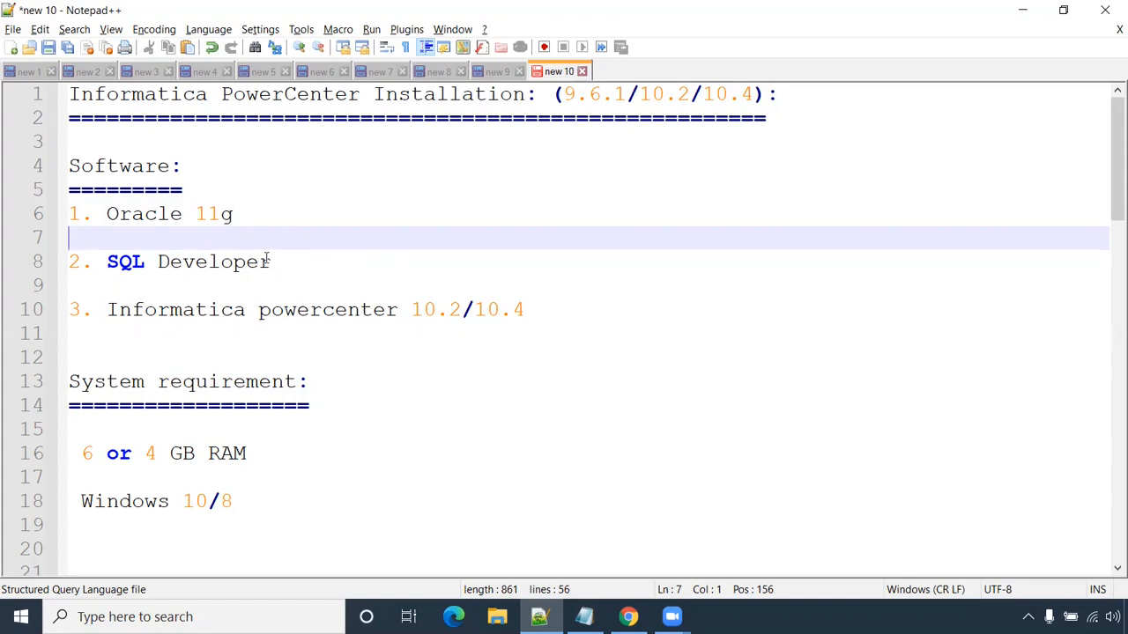
drag(297, 262, 48, 261)
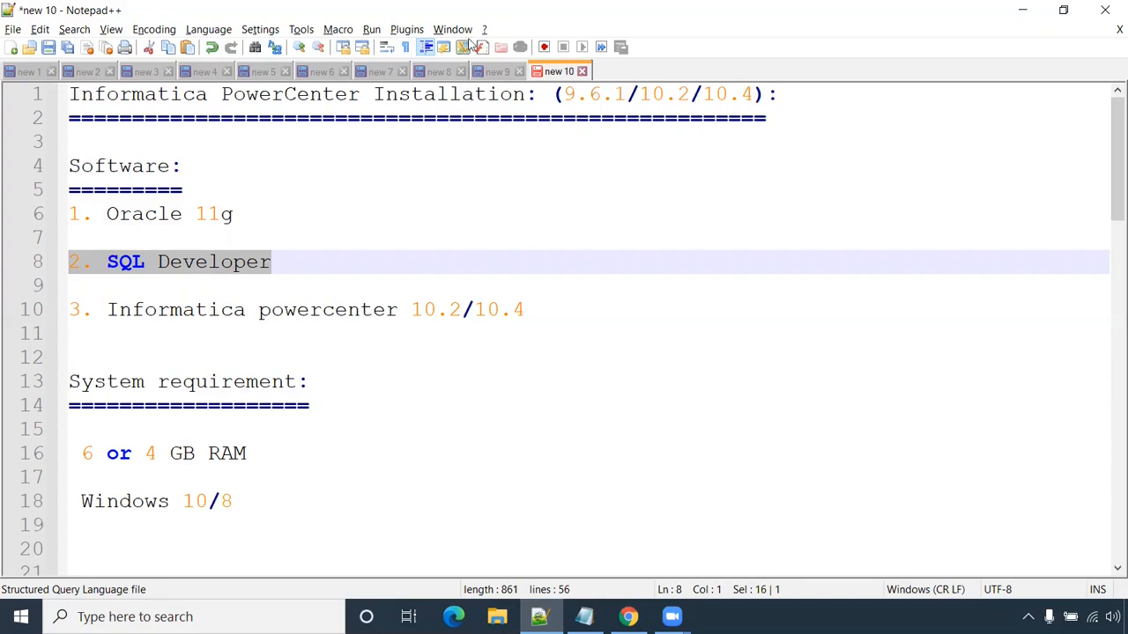
drag(527, 310, 477, 308)
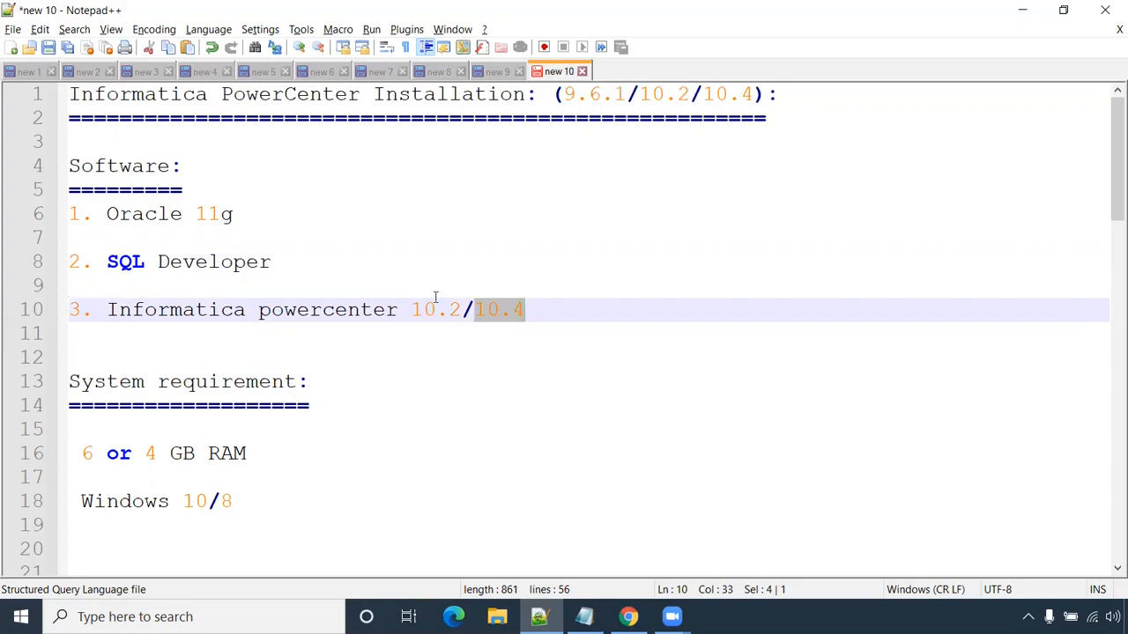
- Highlight the whole software list, then bring up the 'informatica 10.2 download edelivery' Google results
key(alt+Tab)
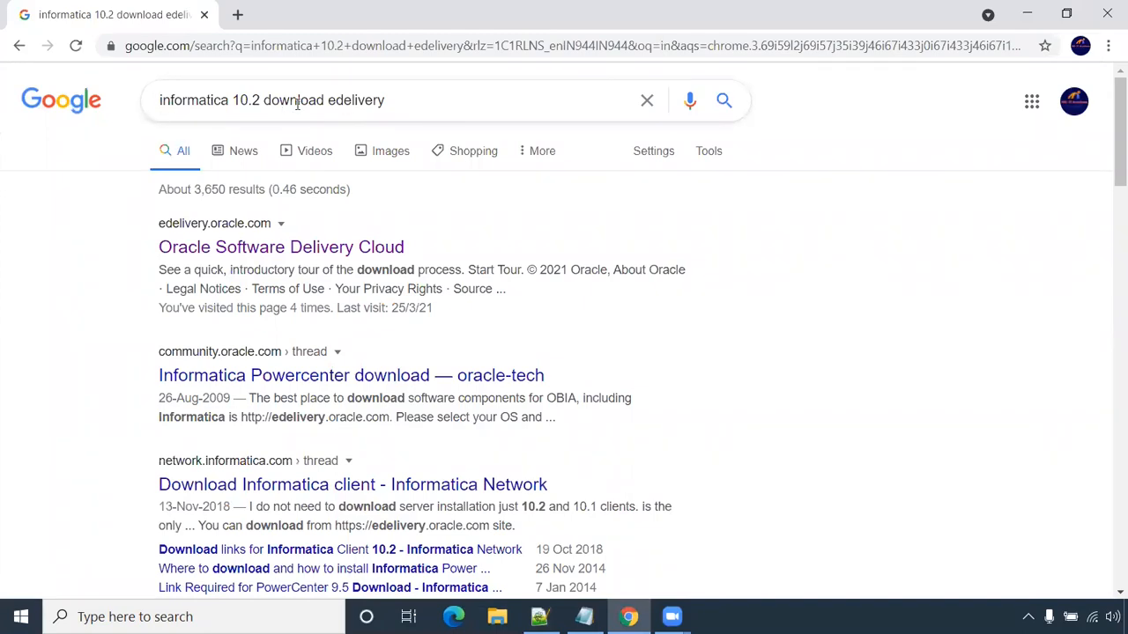
click(539, 617)
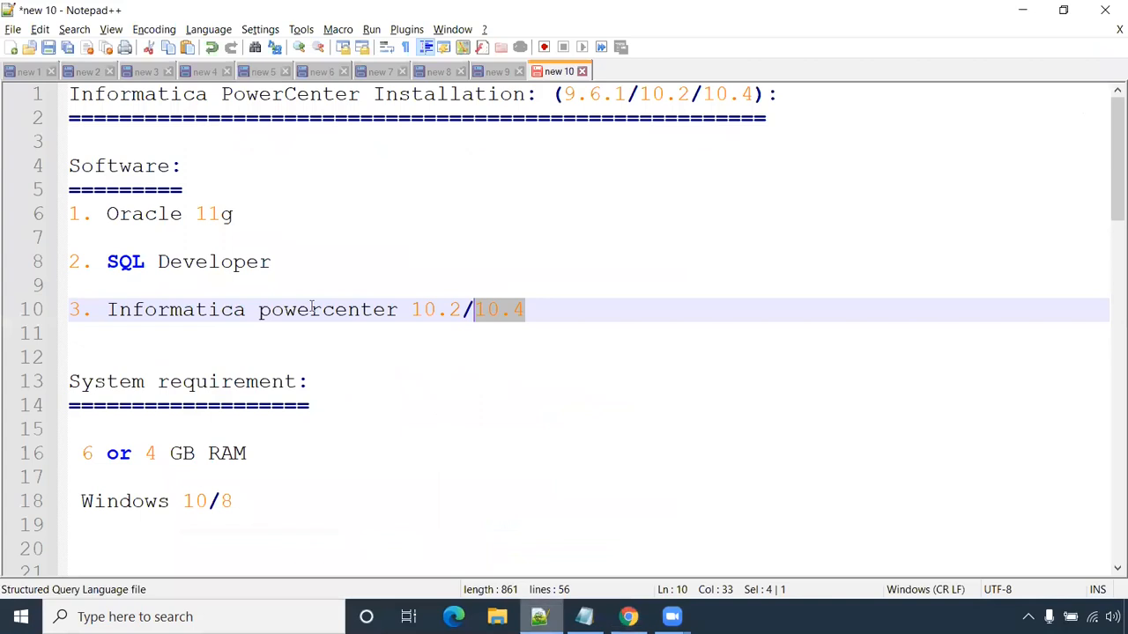
click(134, 339)
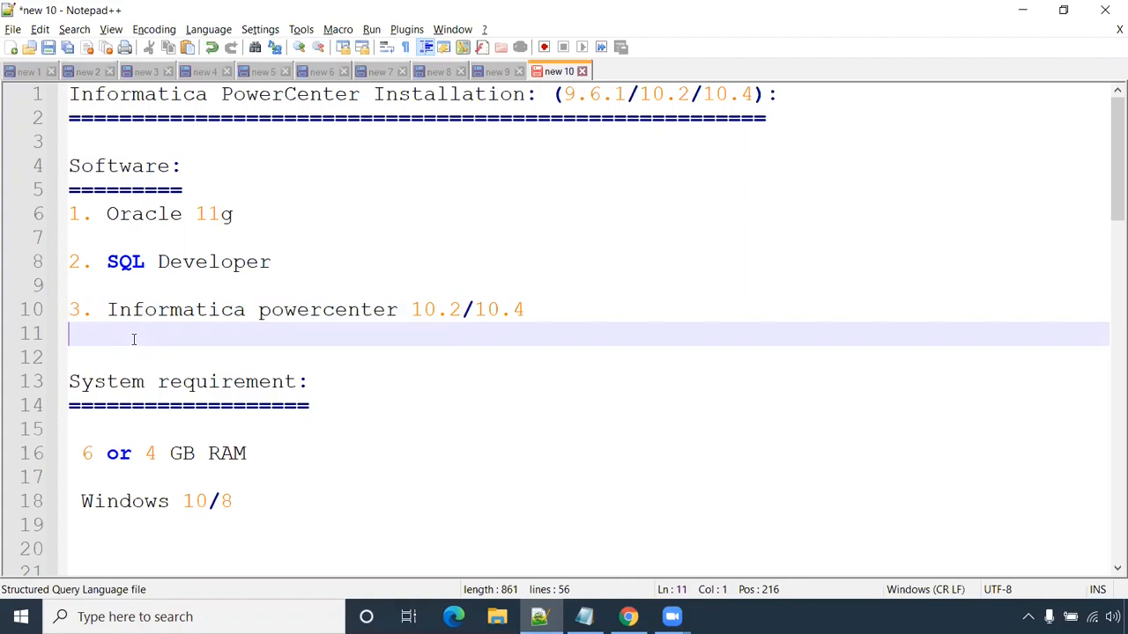
drag(622, 320, 62, 215)
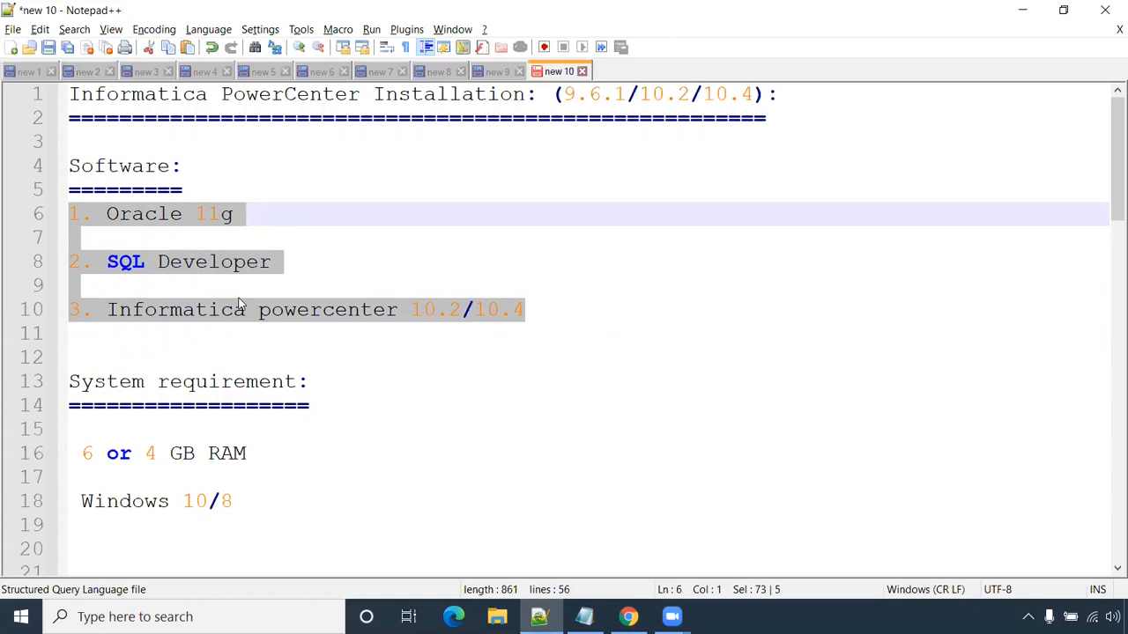
click(206, 341)
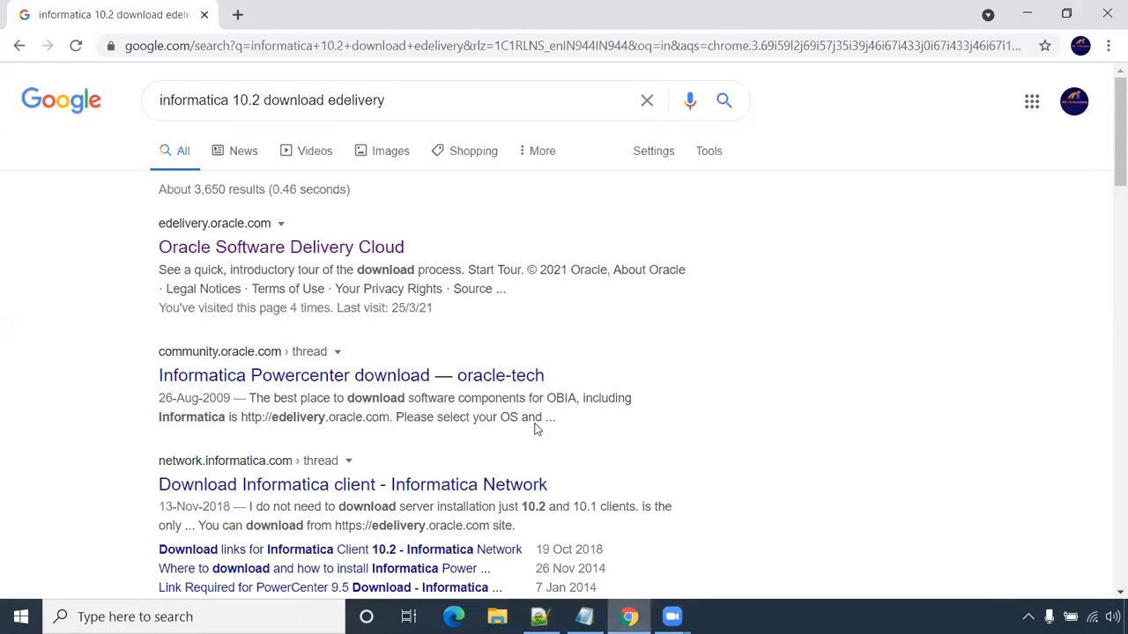
click(629, 617)
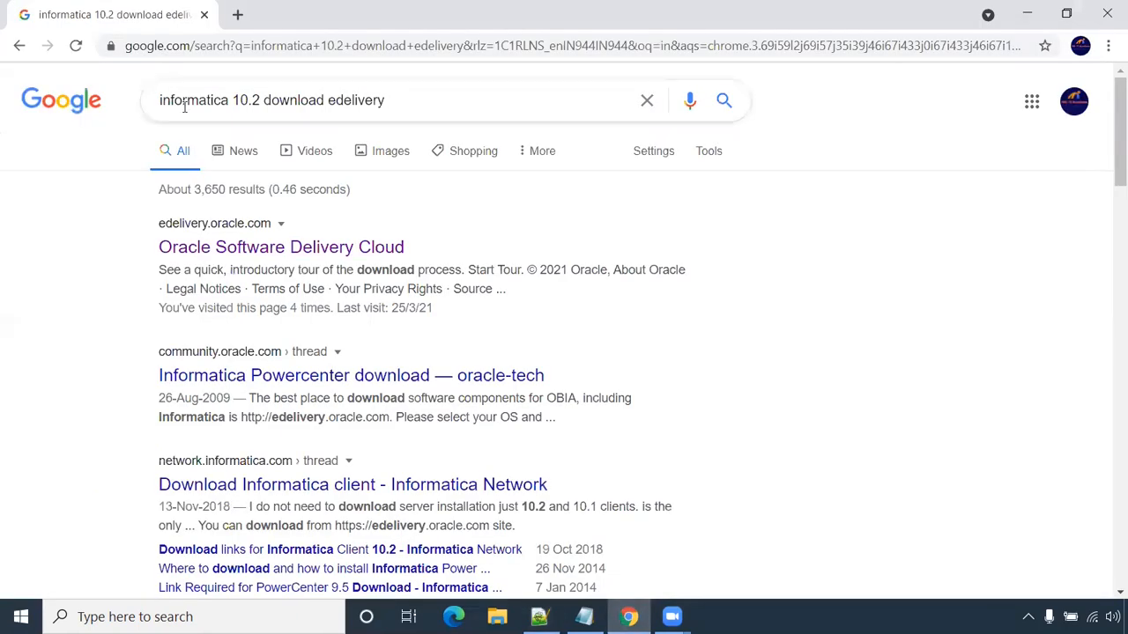
- Open Oracle Software Delivery Cloud from the results and sign in to the account
click(313, 249)
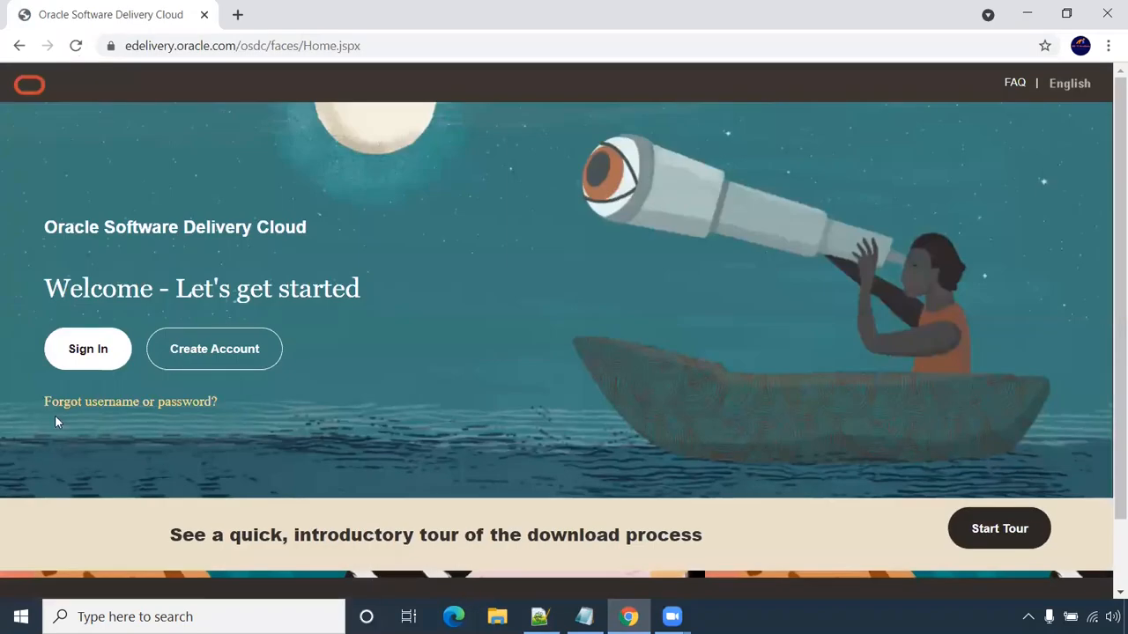
click(100, 364)
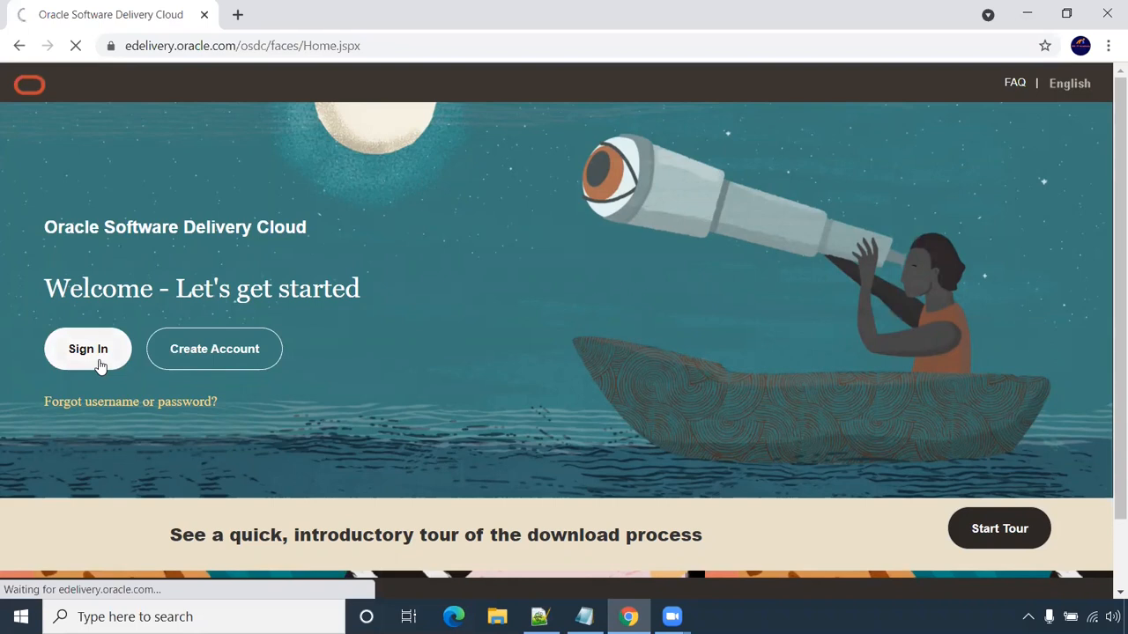
click(422, 136)
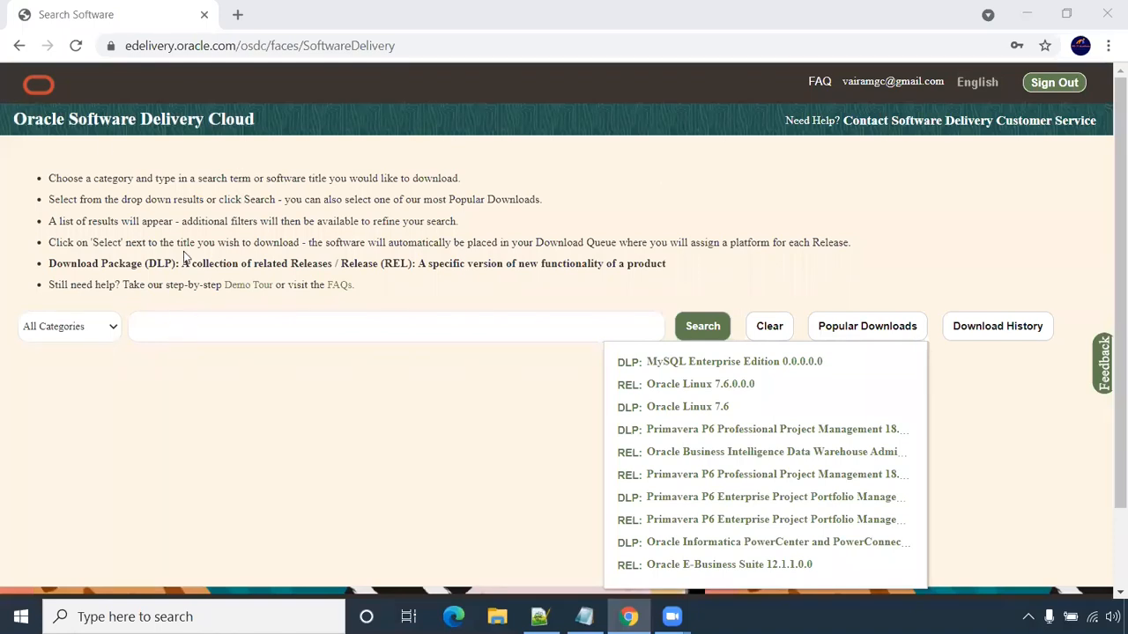
- Search 'Informatica powercenter' and queue the PowerCenter 11.1.1.7.0 release for download
scroll(352, 238, down, 2)
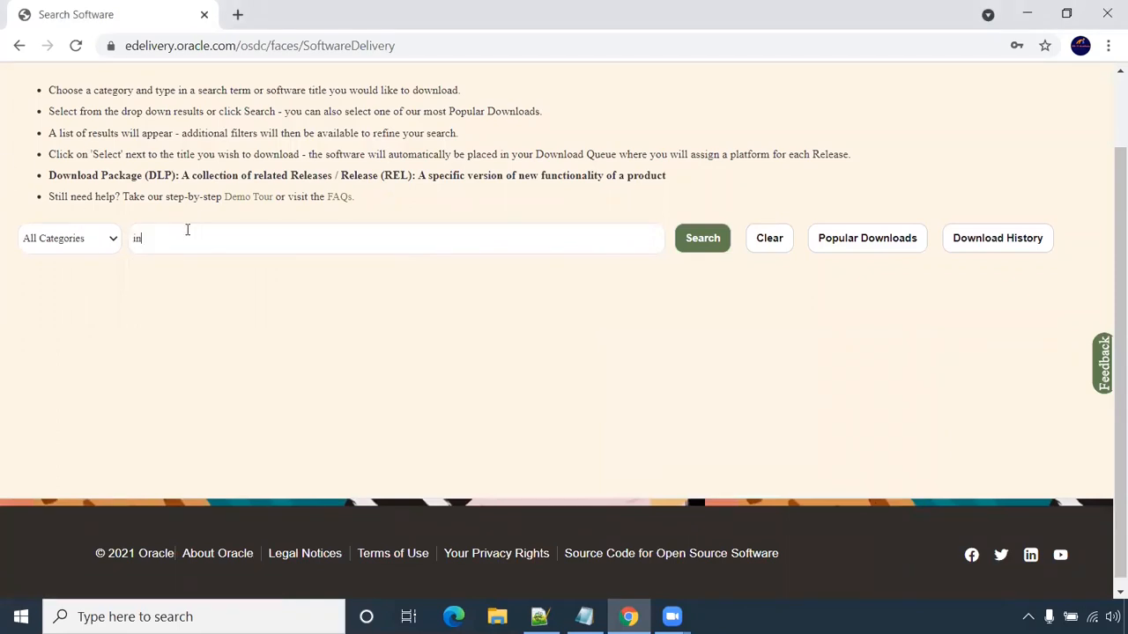
text(orm)
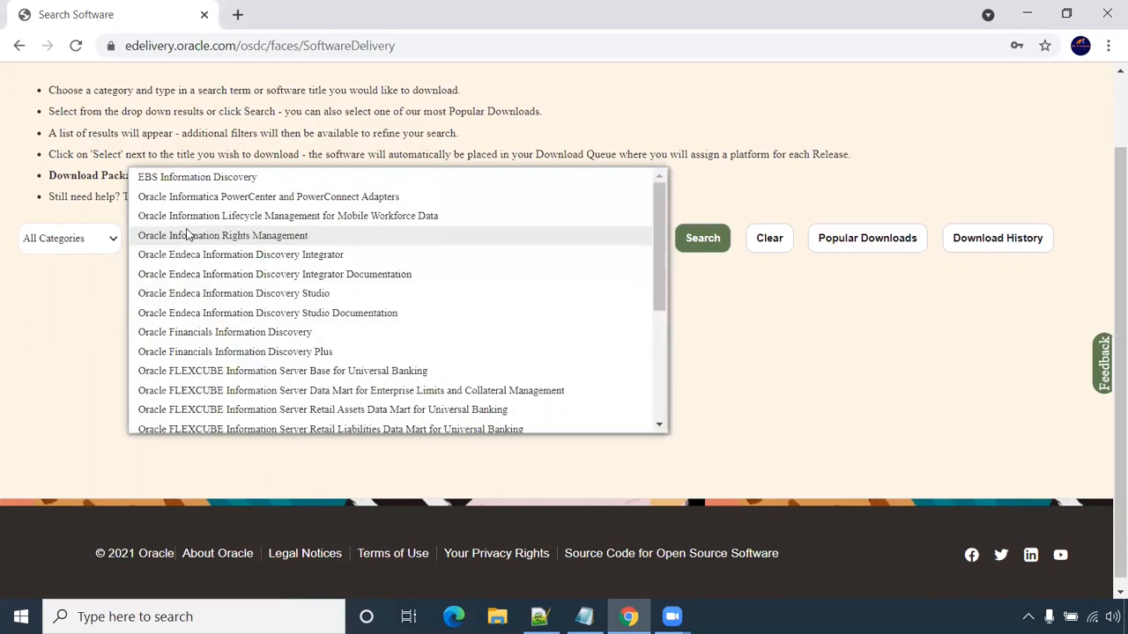
text(atica powercenter)
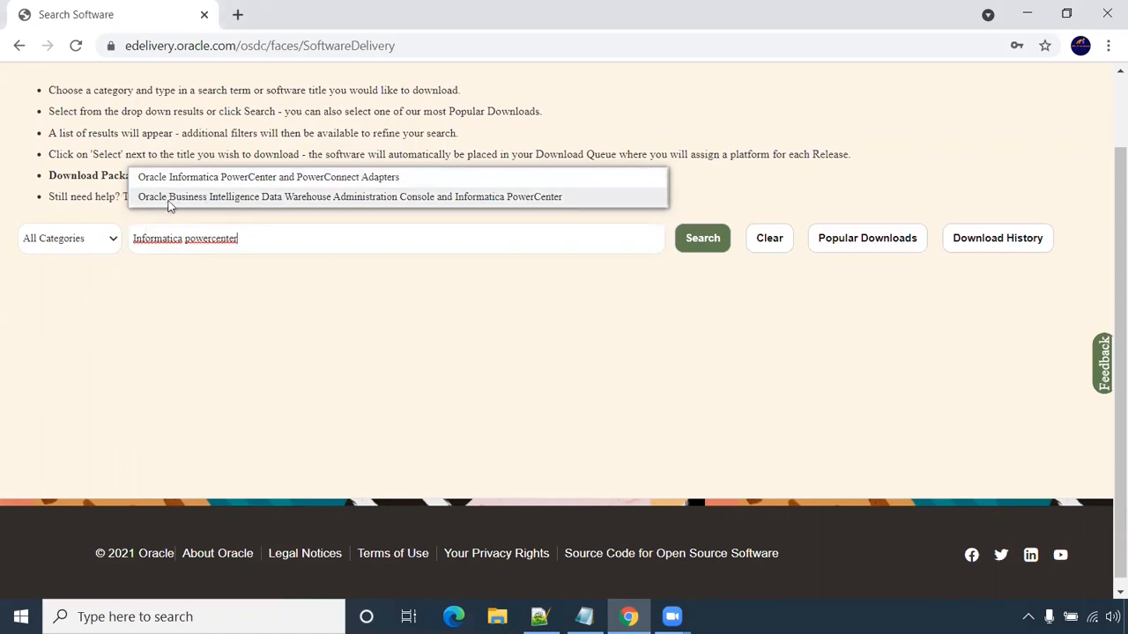
click(297, 204)
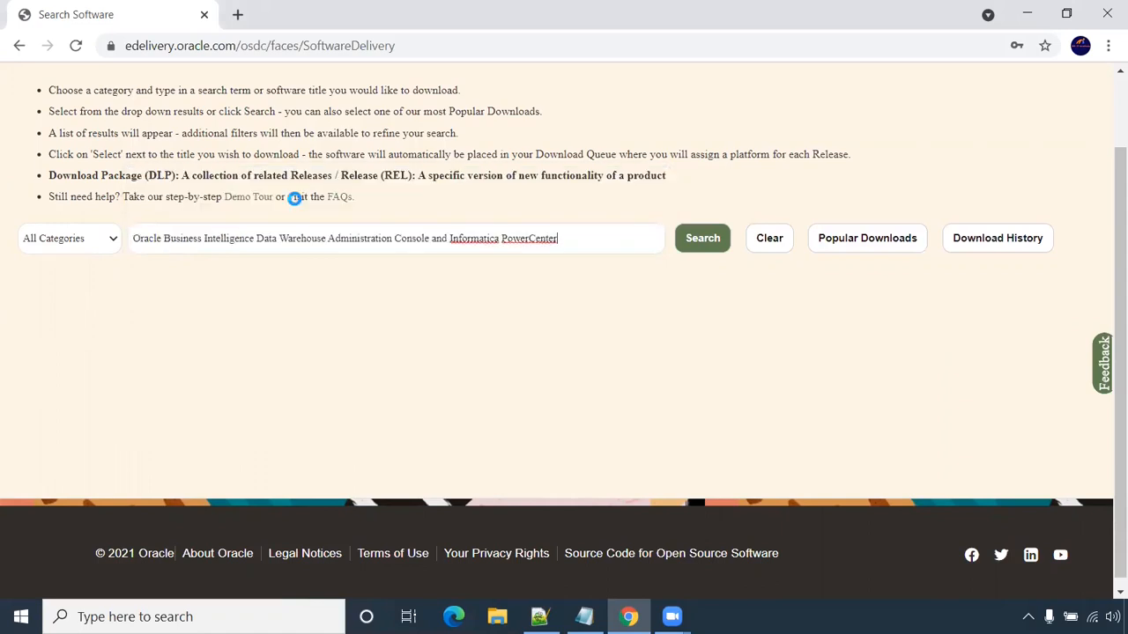
click(718, 240)
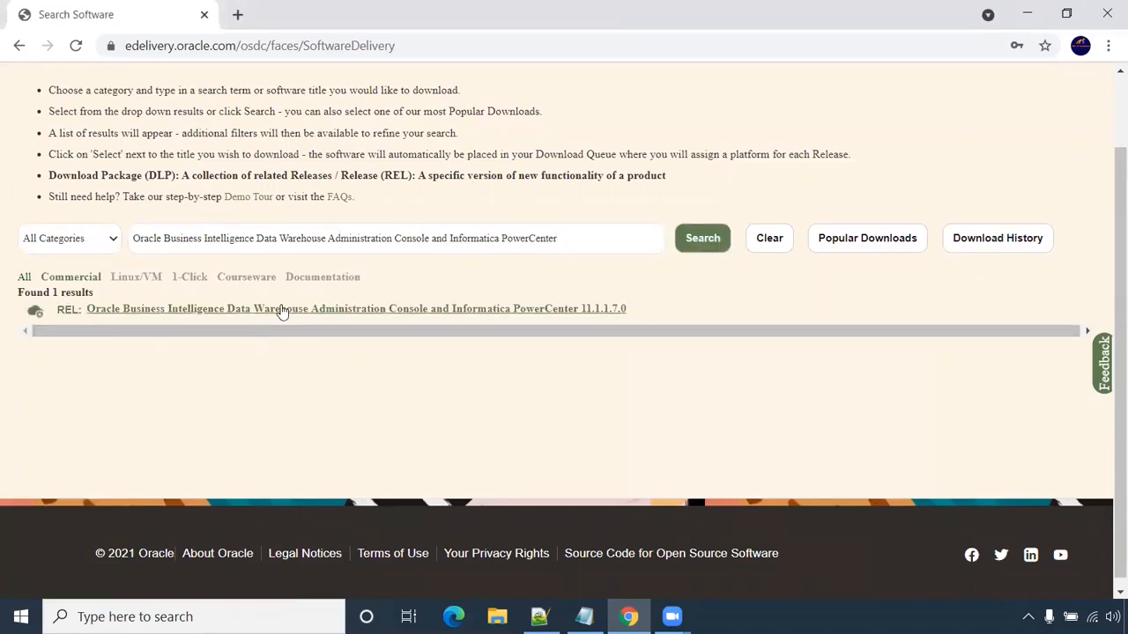
click(282, 310)
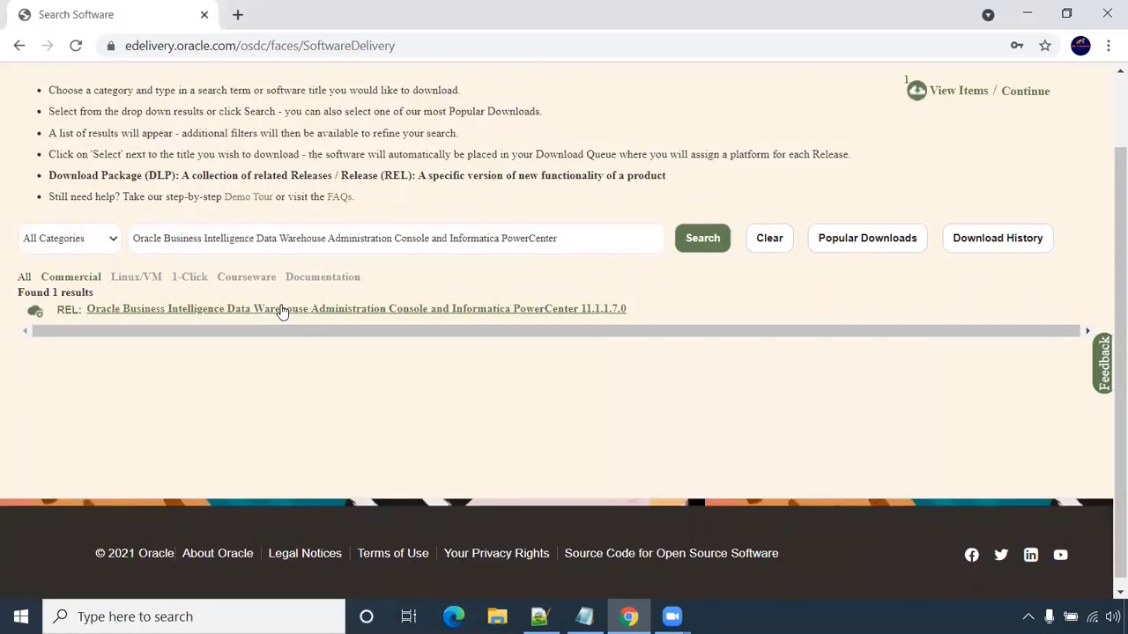
scroll(952, 95, up, 1)
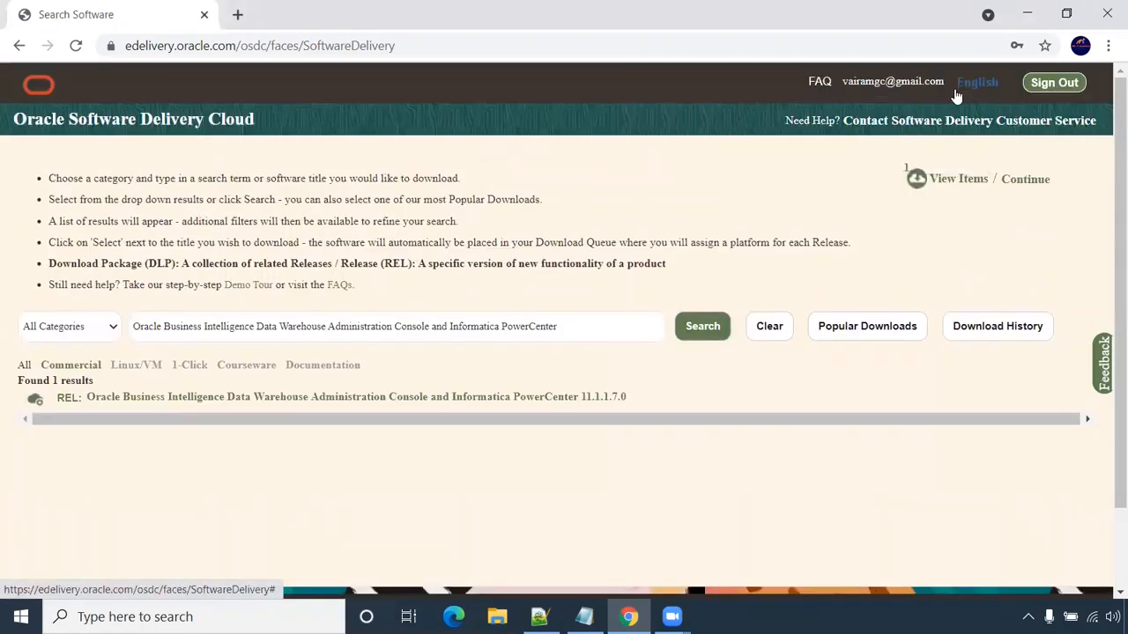
- In the download queue, set the release platform to Microsoft Windows x64 (64-bit)
click(957, 183)
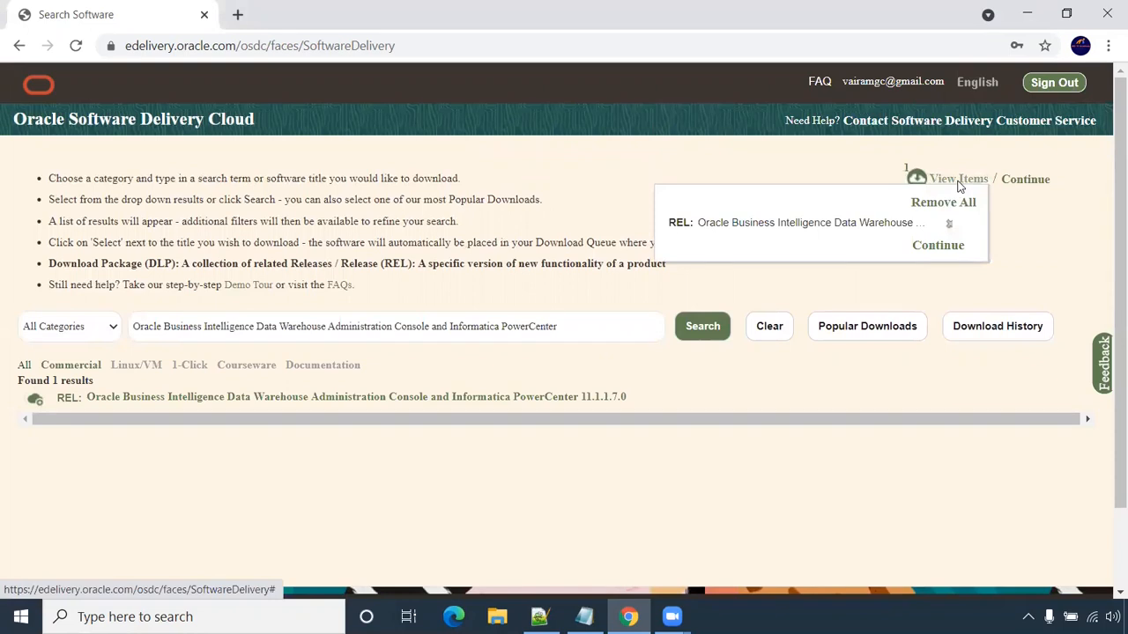
click(948, 248)
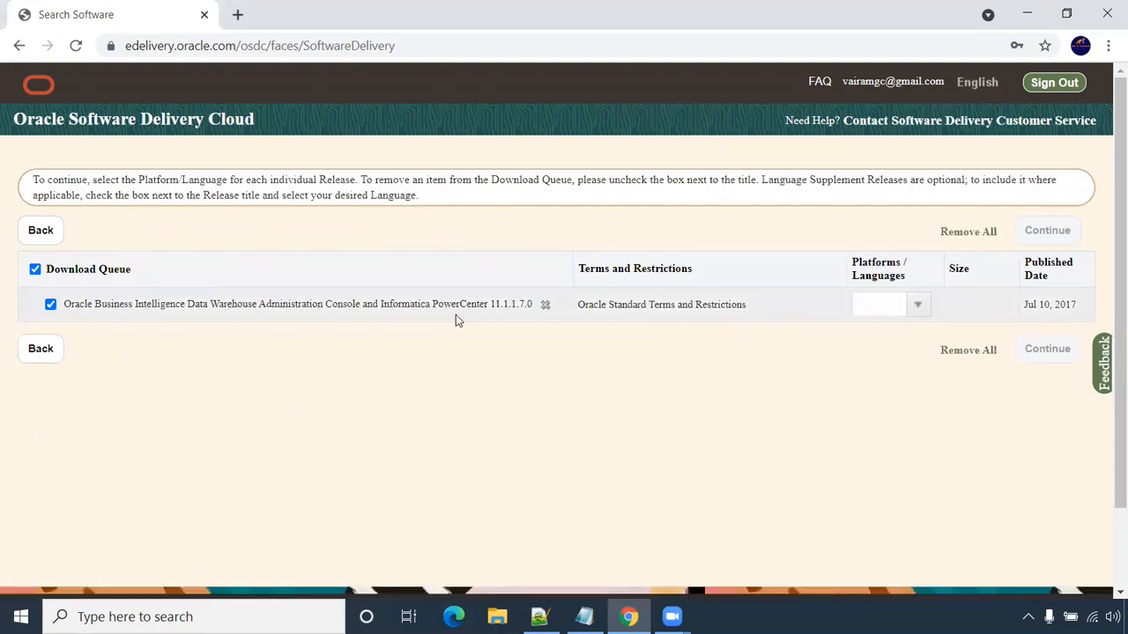
scroll(455, 317, down, 2)
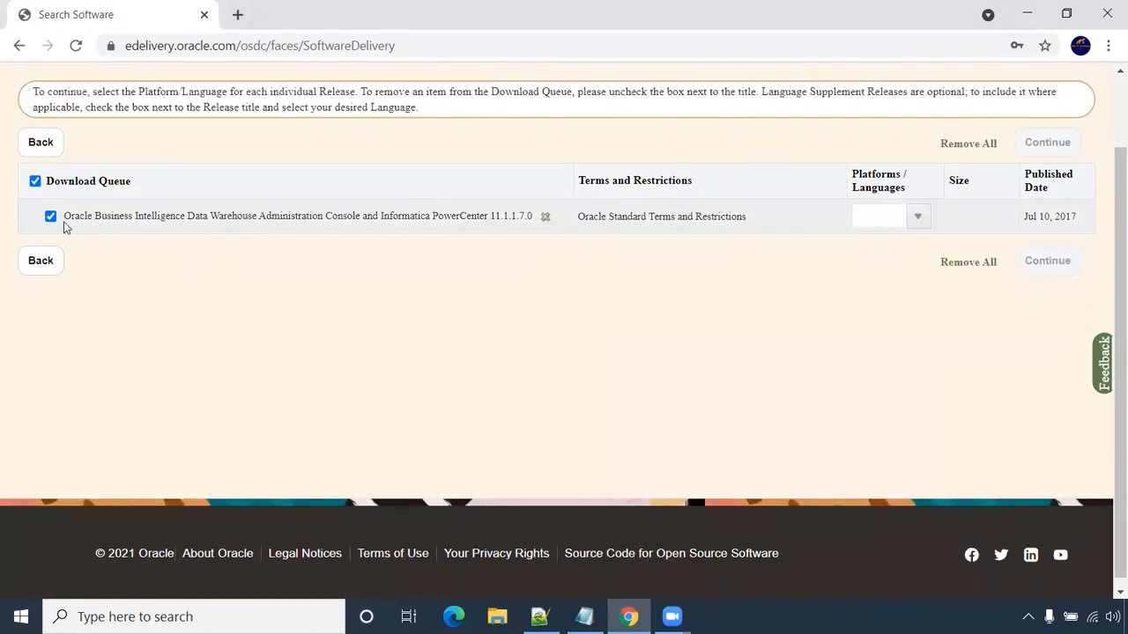
click(917, 218)
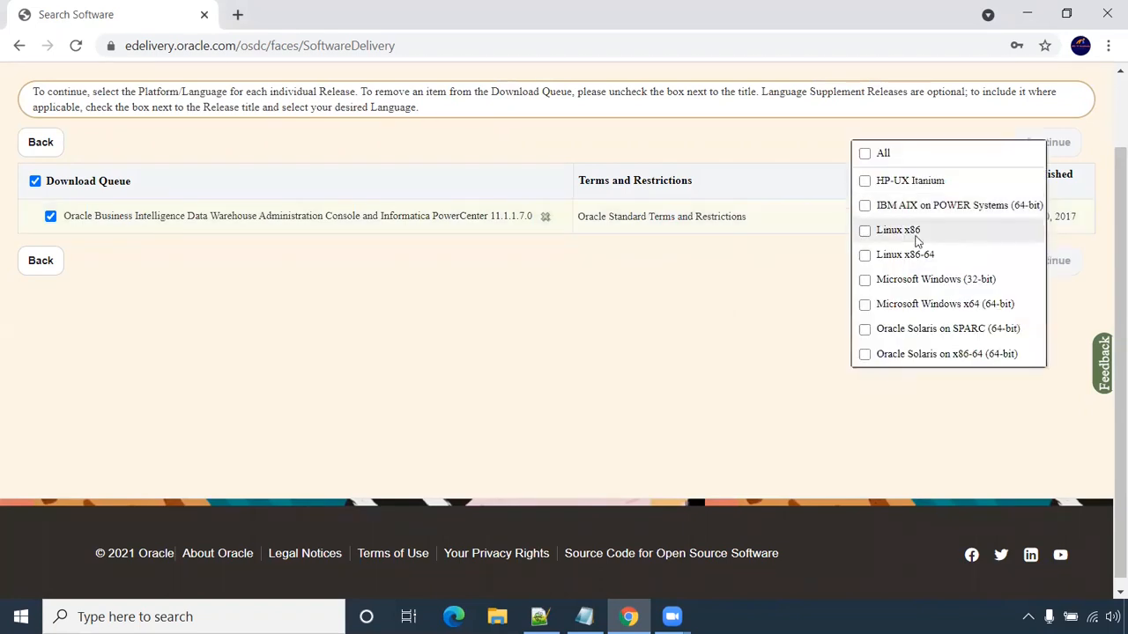
click(865, 305)
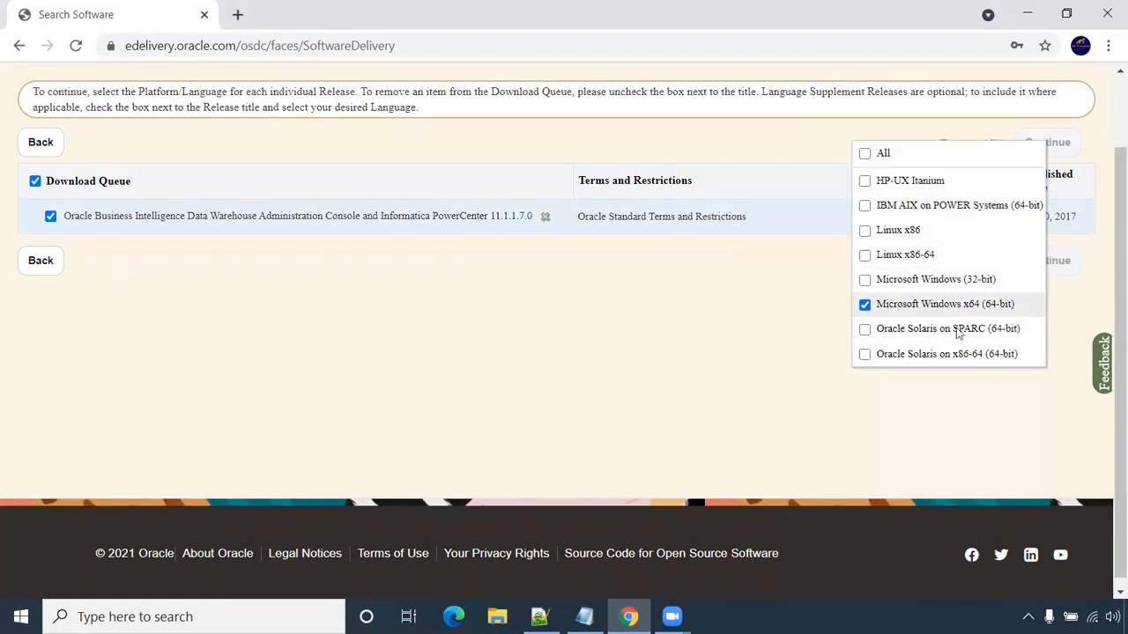
click(792, 333)
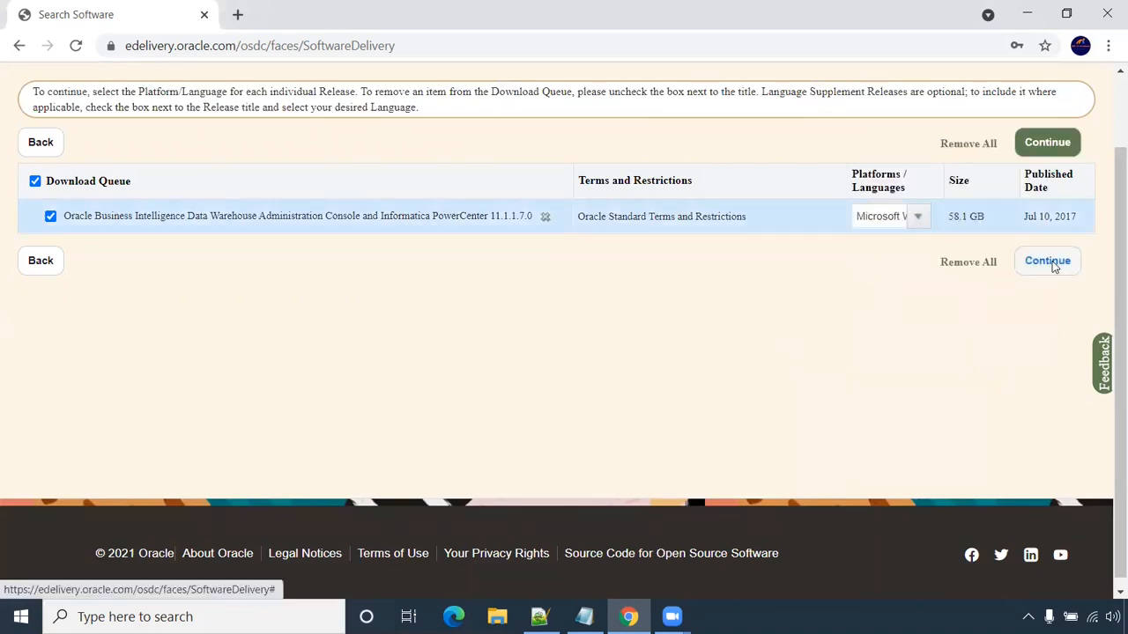
- Accept the Oracle License Agreement and continue to the download file list
click(1054, 144)
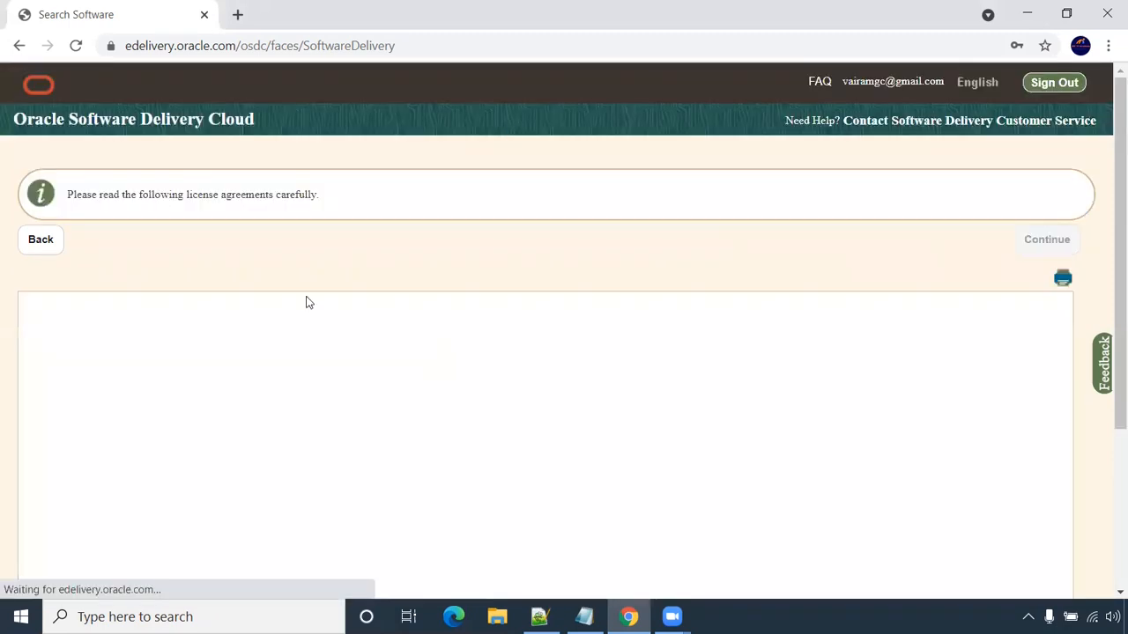
scroll(11, 523, down, 5)
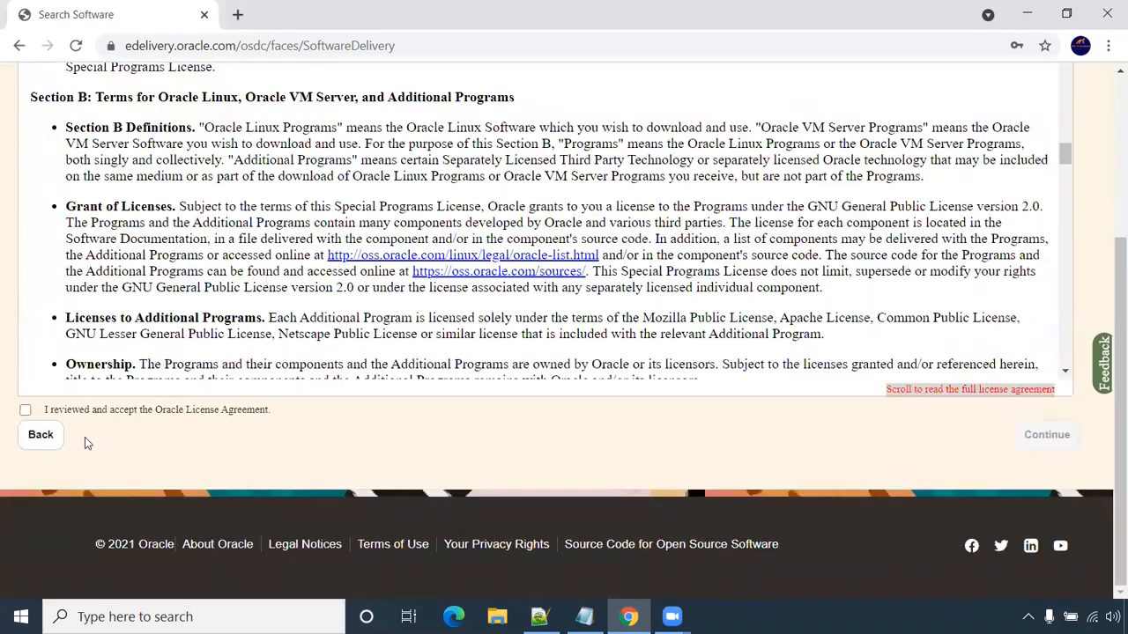
click(26, 411)
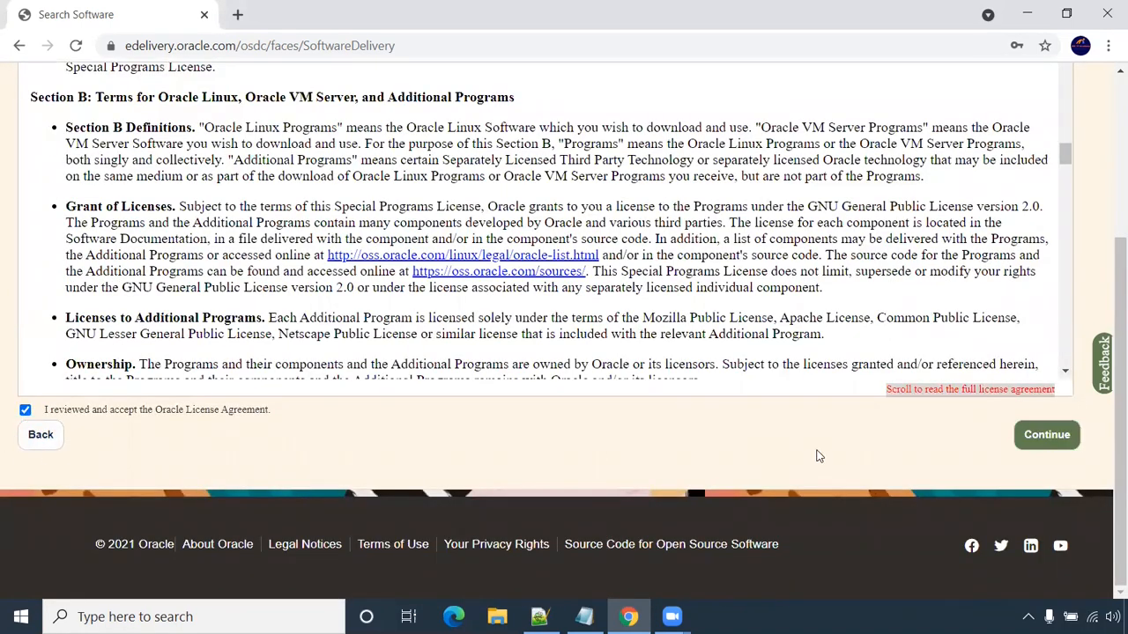
click(1046, 437)
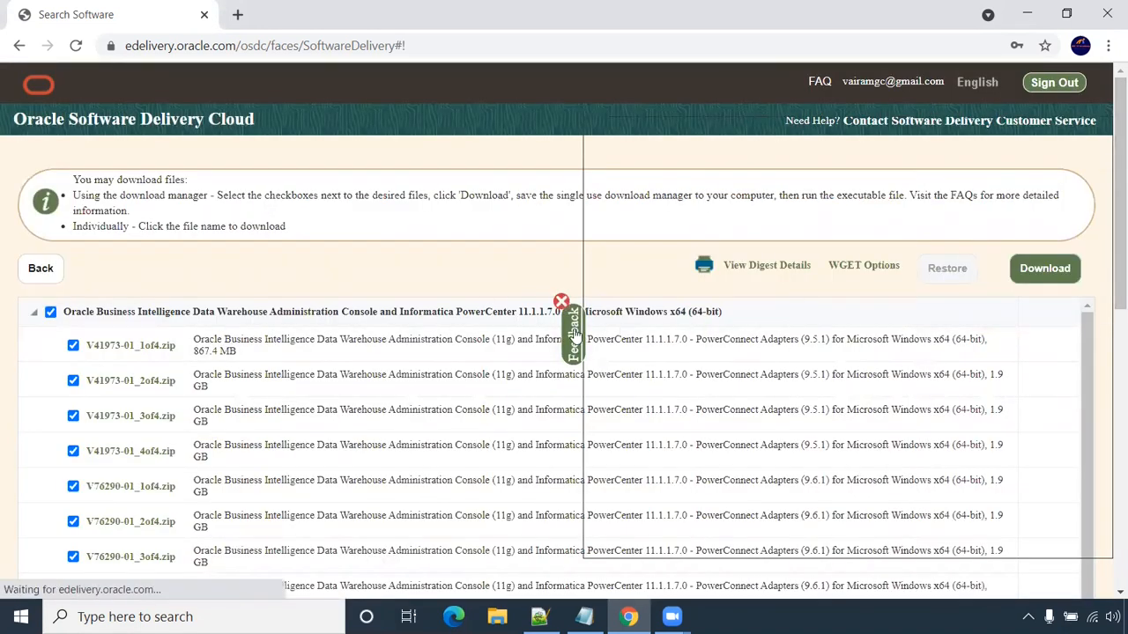
- Close the feedback survey and check only V982526-01_1of2.zip and V982526-01_2of2.zip (10.2.0 adapters)
click(561, 300)
scroll(197, 321, down, 3)
scroll(197, 321, up, 3)
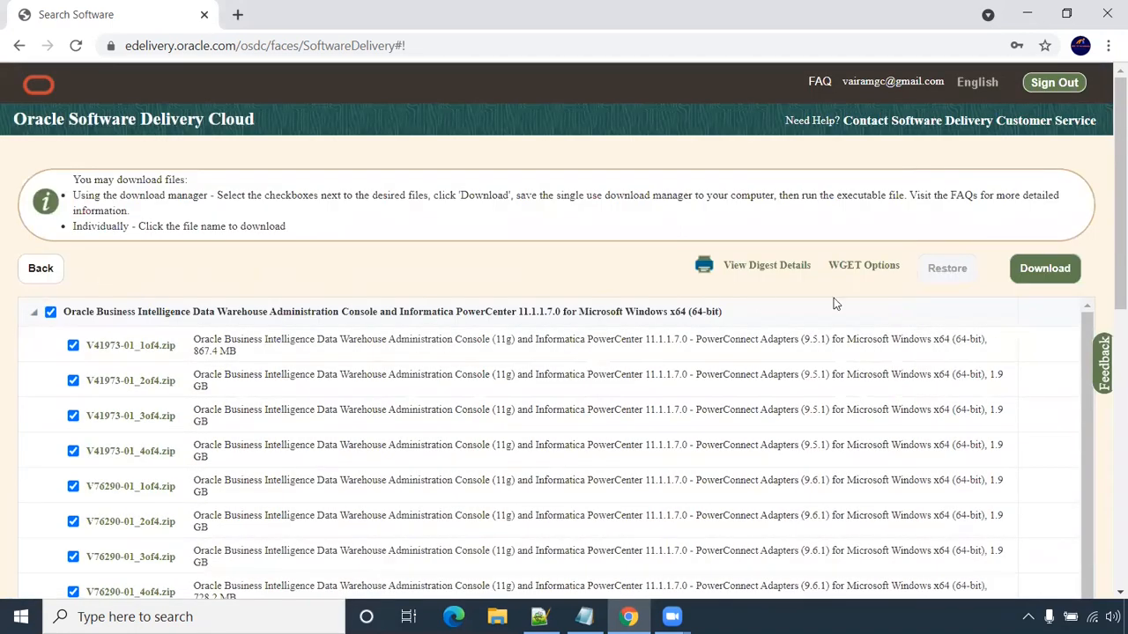
scroll(259, 358, down, 5)
scroll(259, 358, down, 2)
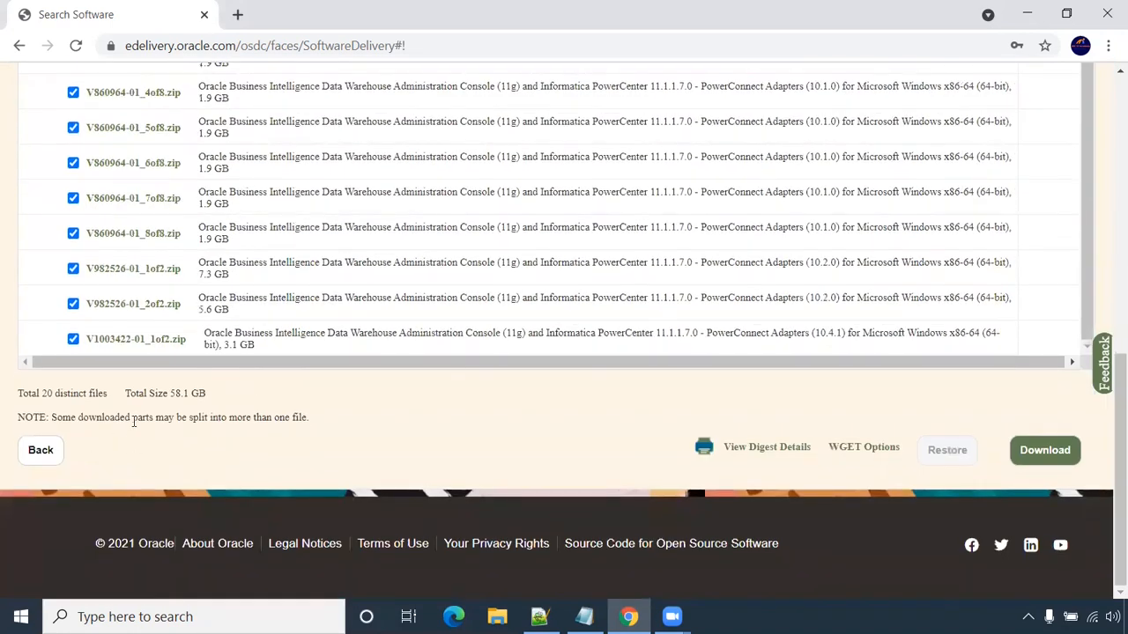
scroll(123, 368, up, 10)
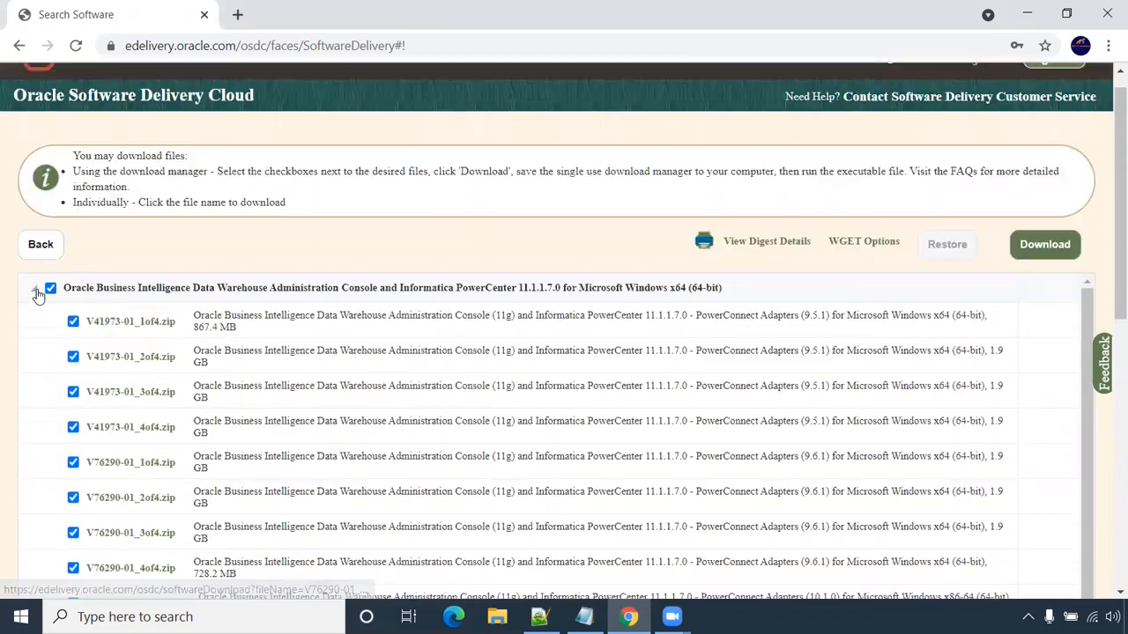
scroll(559, 312, down, 3)
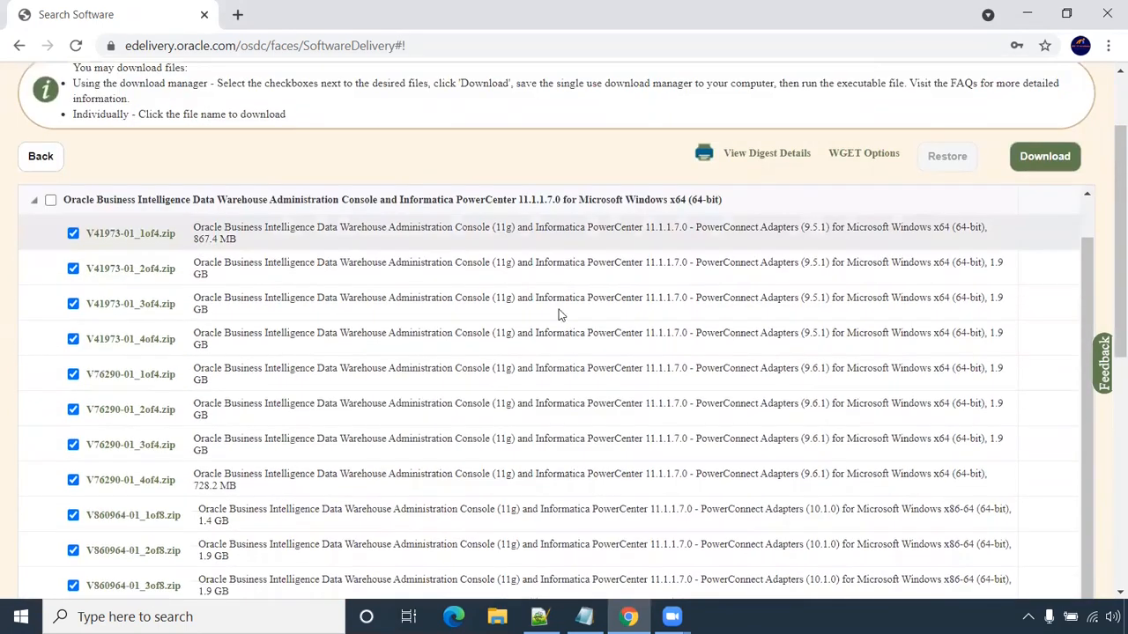
scroll(559, 313, down, 4)
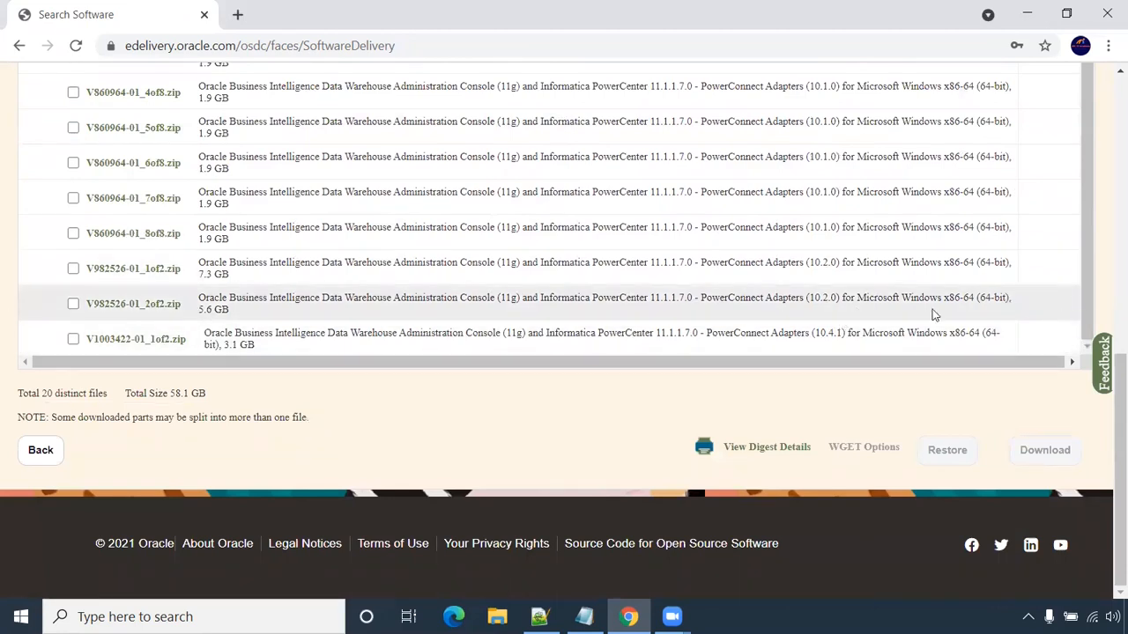
click(73, 303)
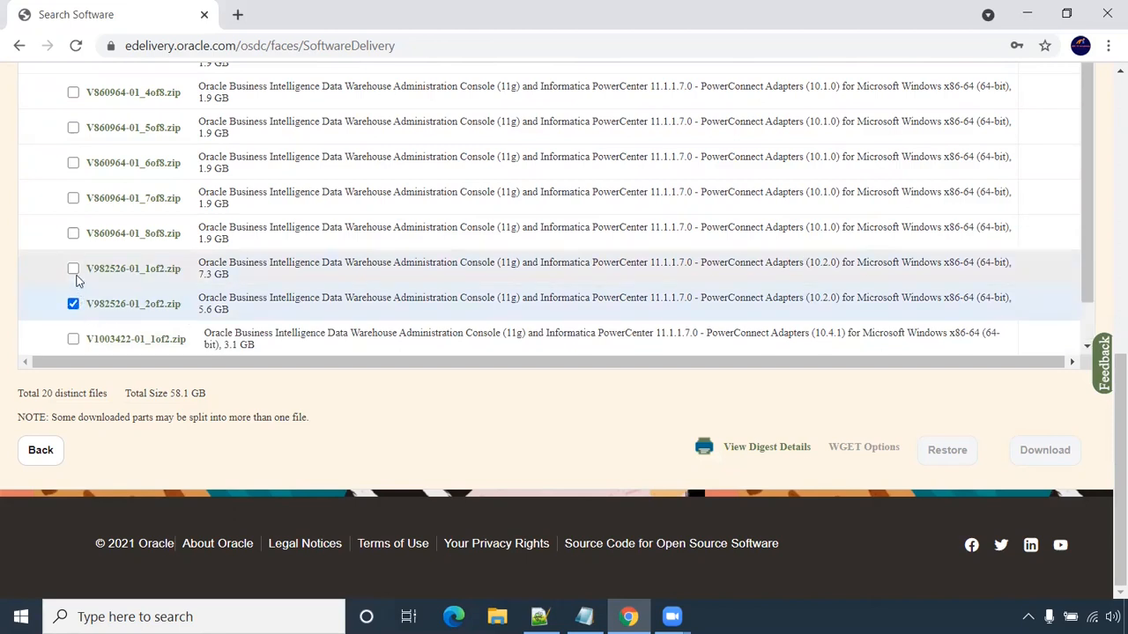
click(73, 269)
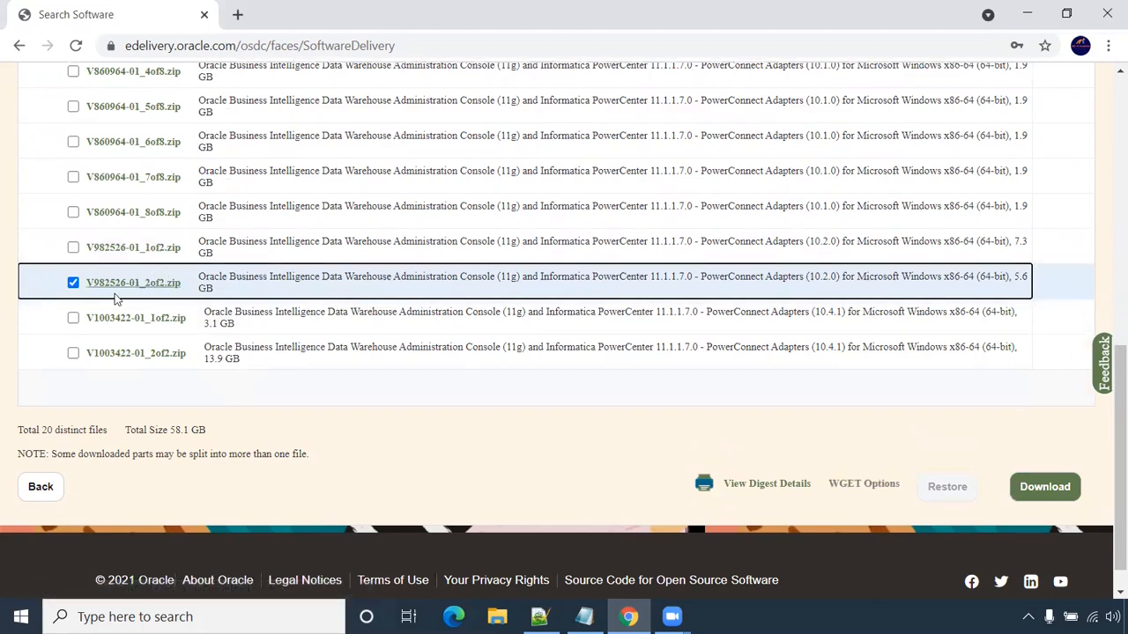
drag(837, 278, 807, 279)
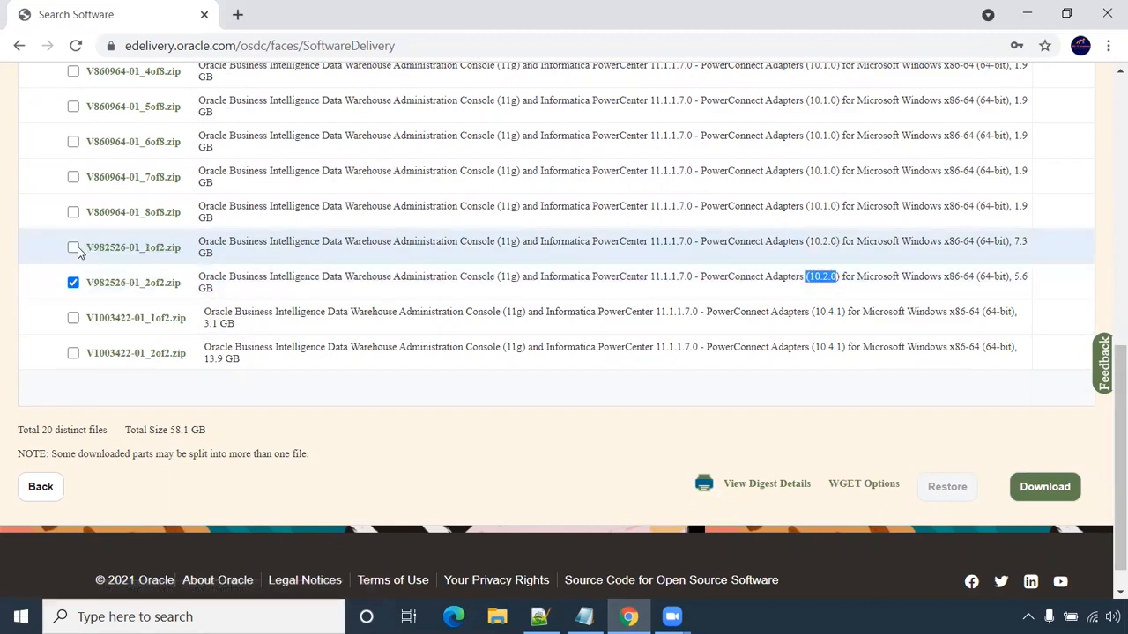
click(76, 247)
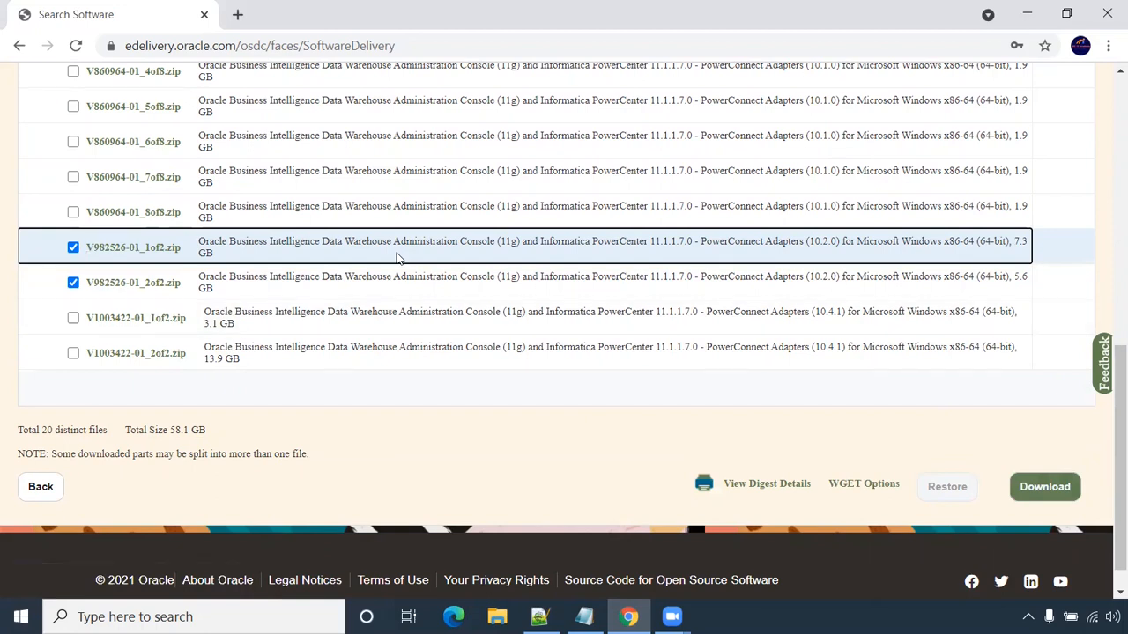
- Search 'winrar download' in a new tab and download the WinRAR installer from win-rar.com
click(237, 15)
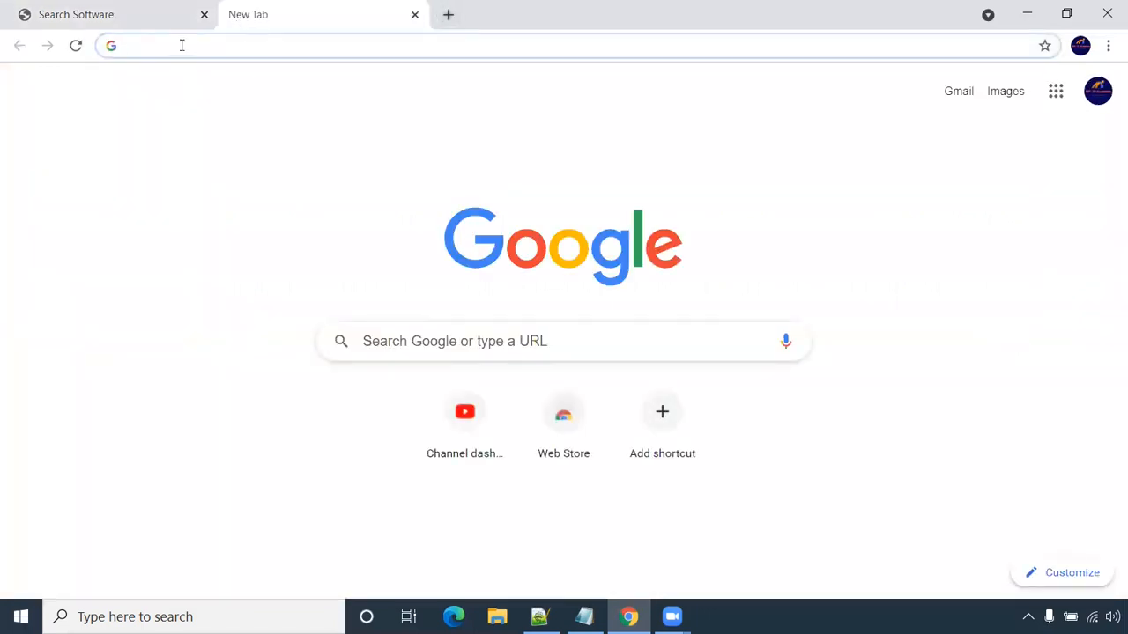
text(wi)
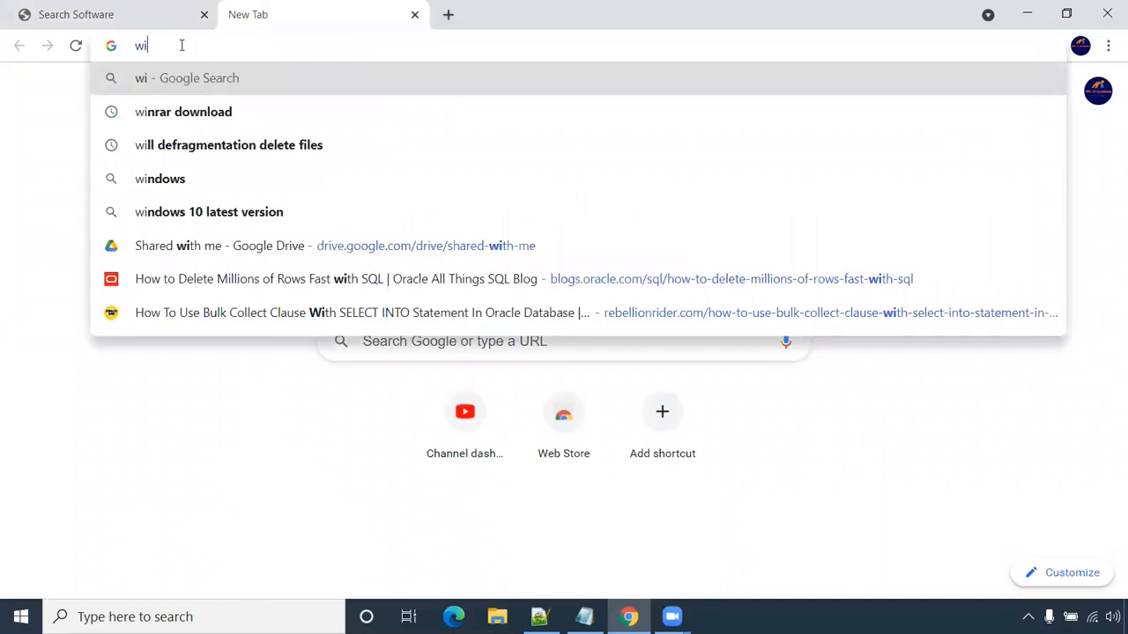
key(Down)
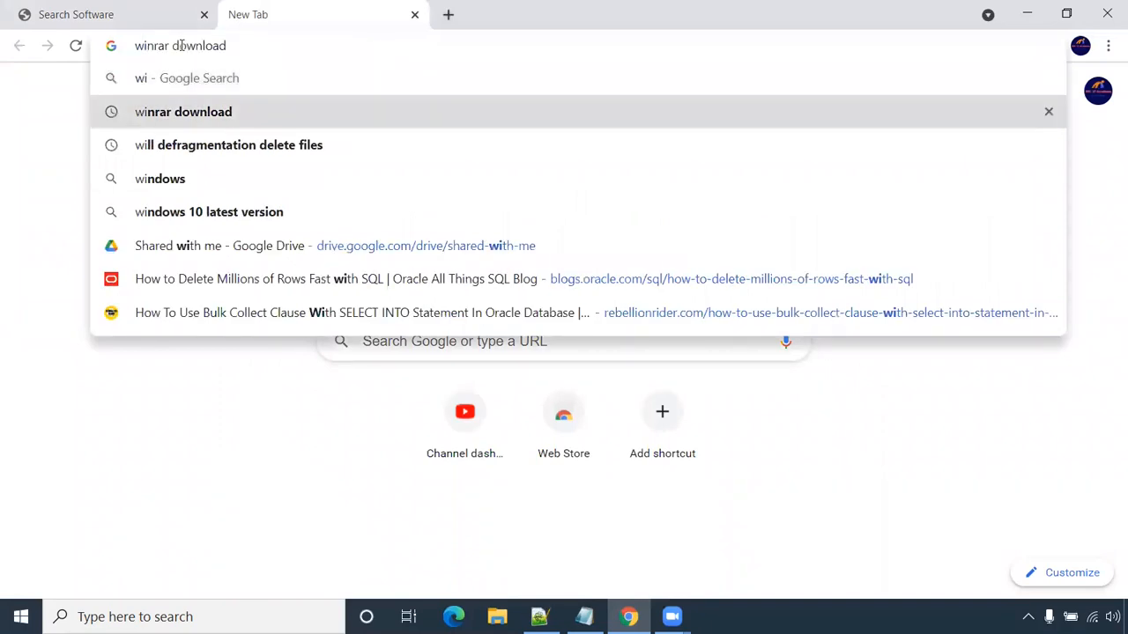
key(Return)
click(298, 256)
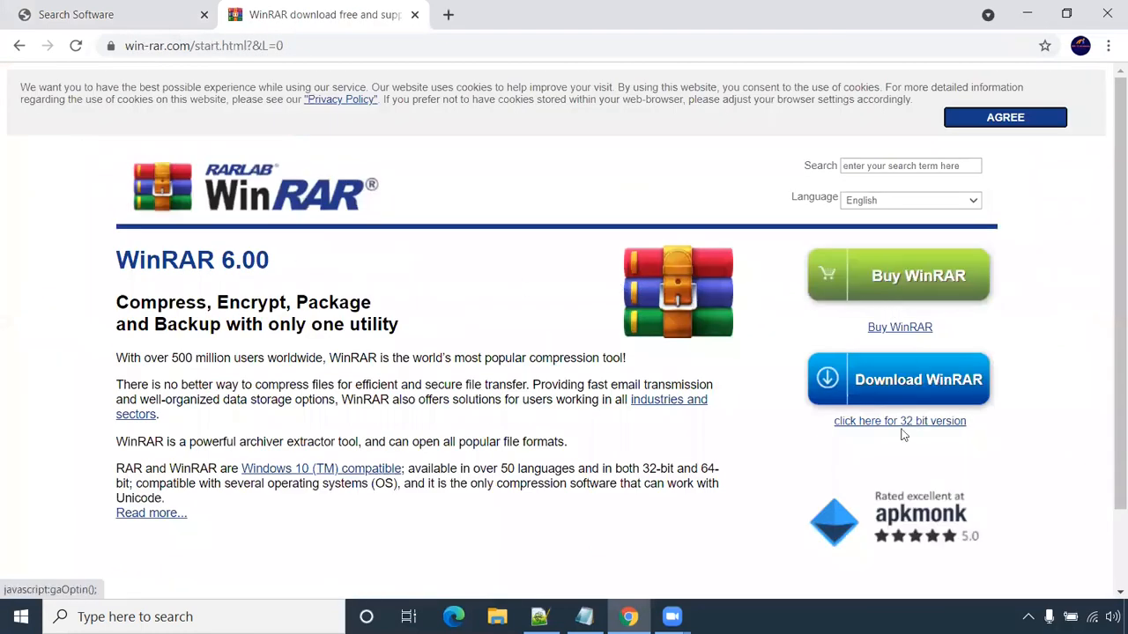
click(936, 379)
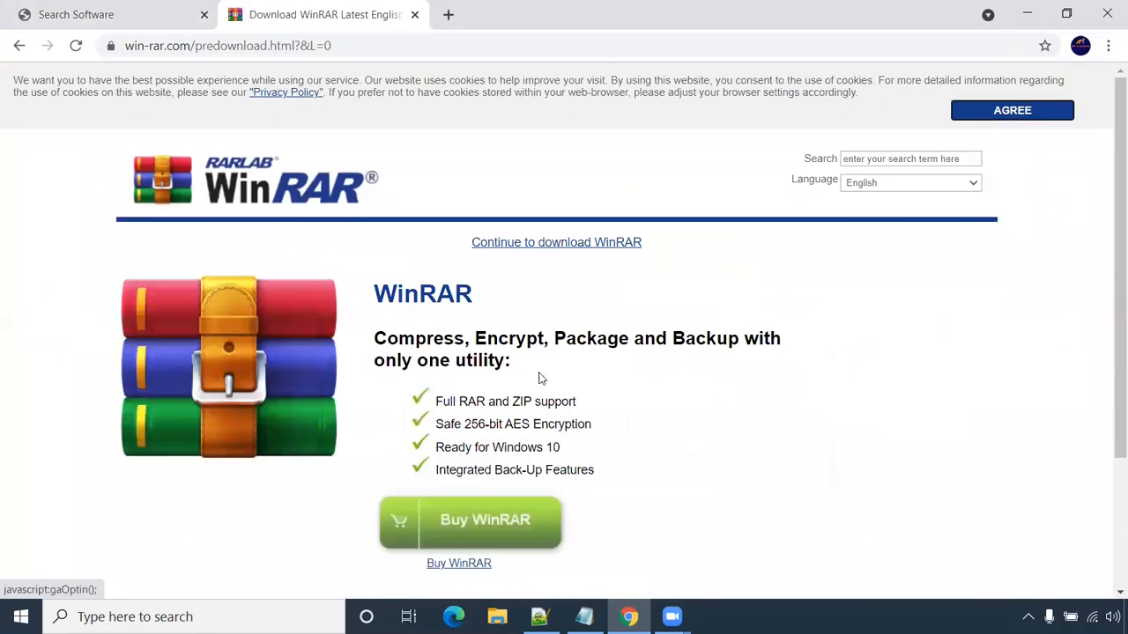
click(549, 243)
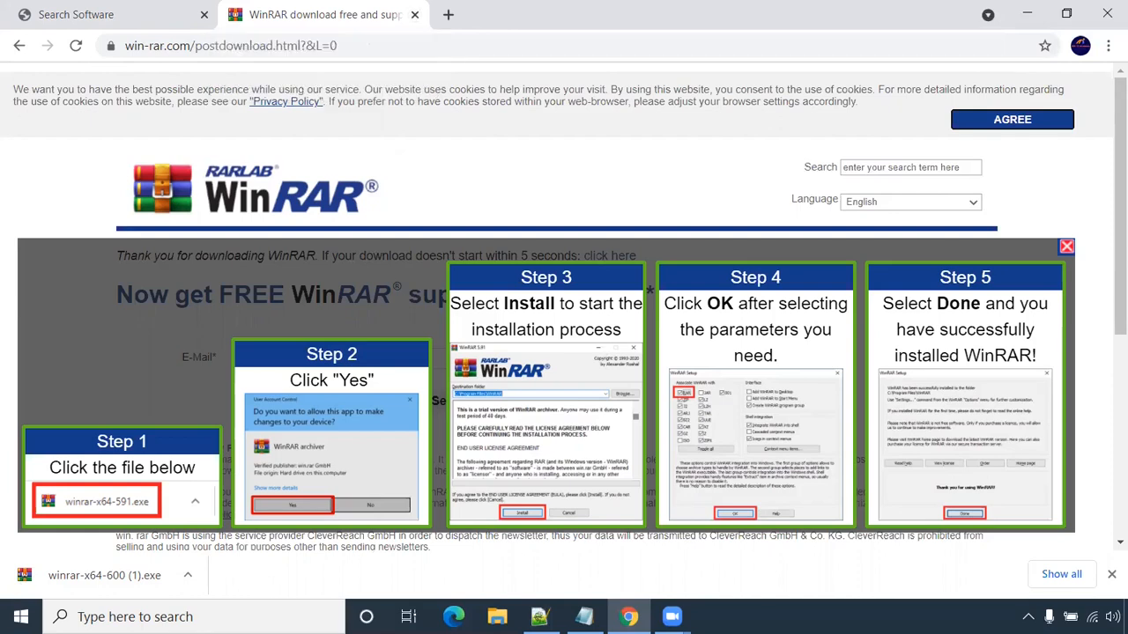
click(497, 617)
- Show the server archive's extract options and extracted folders, then highlight notes lines 4–10
double_click(285, 193)
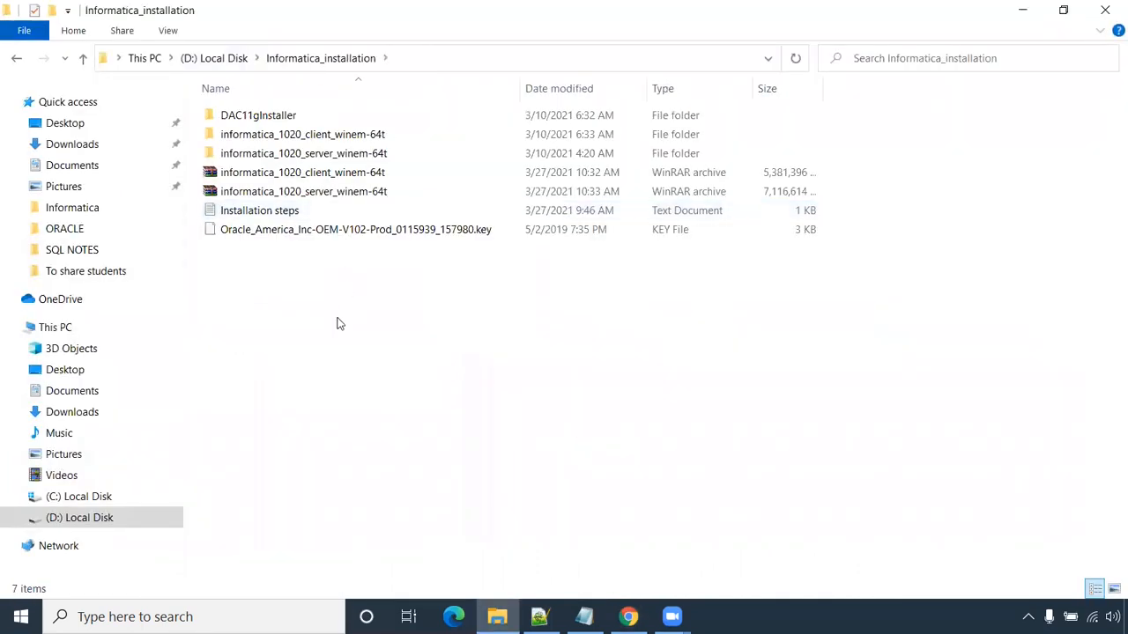
click(366, 192)
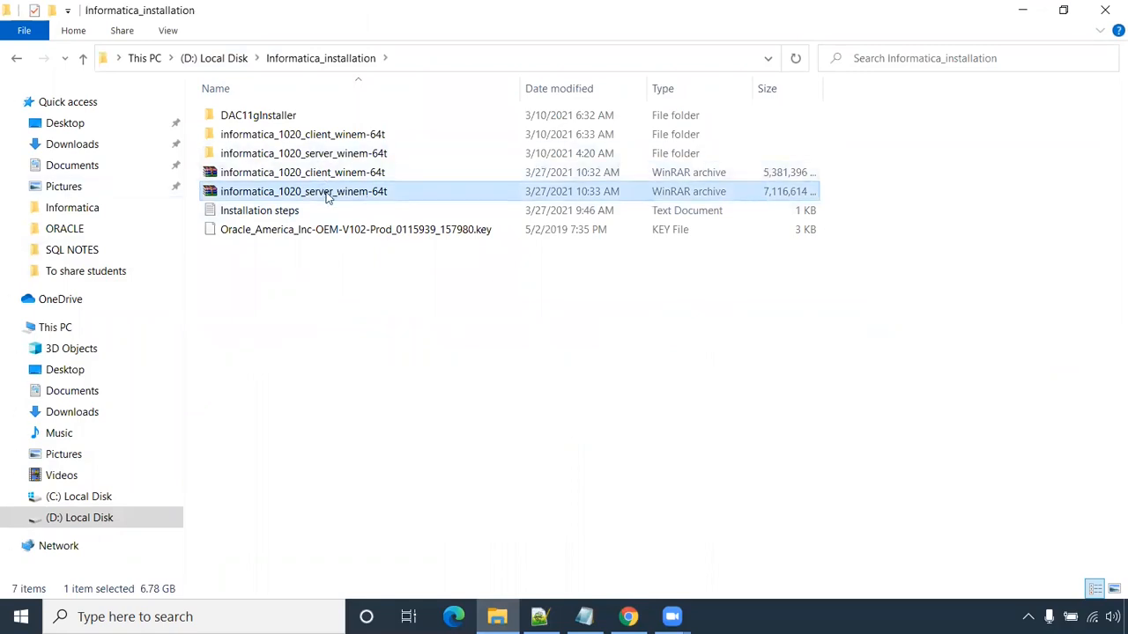
right_click(327, 190)
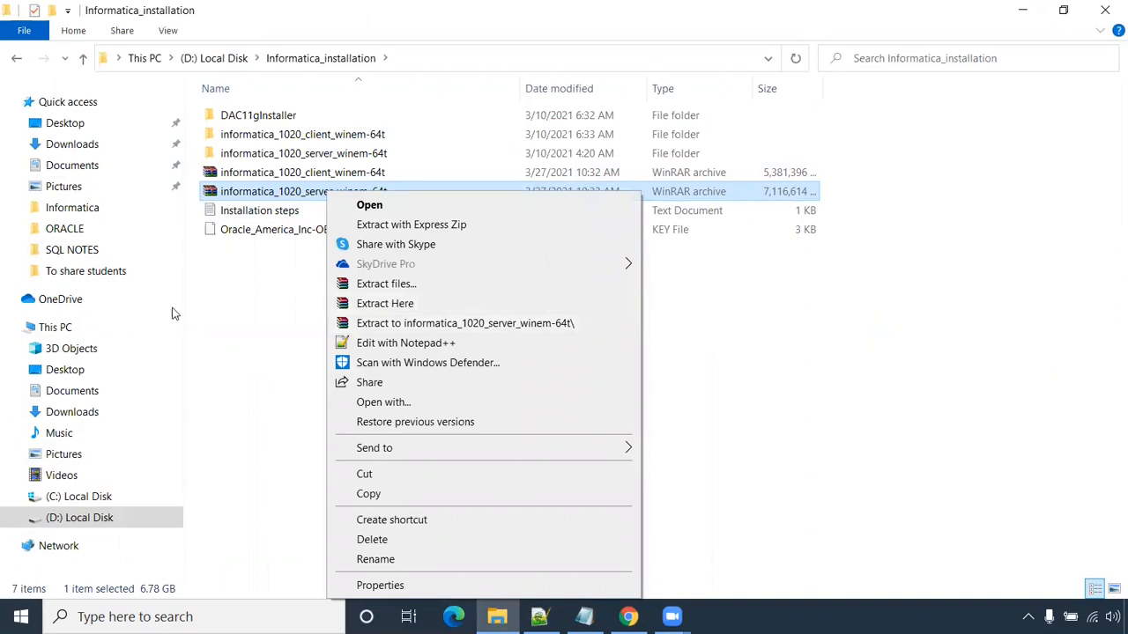
click(306, 154)
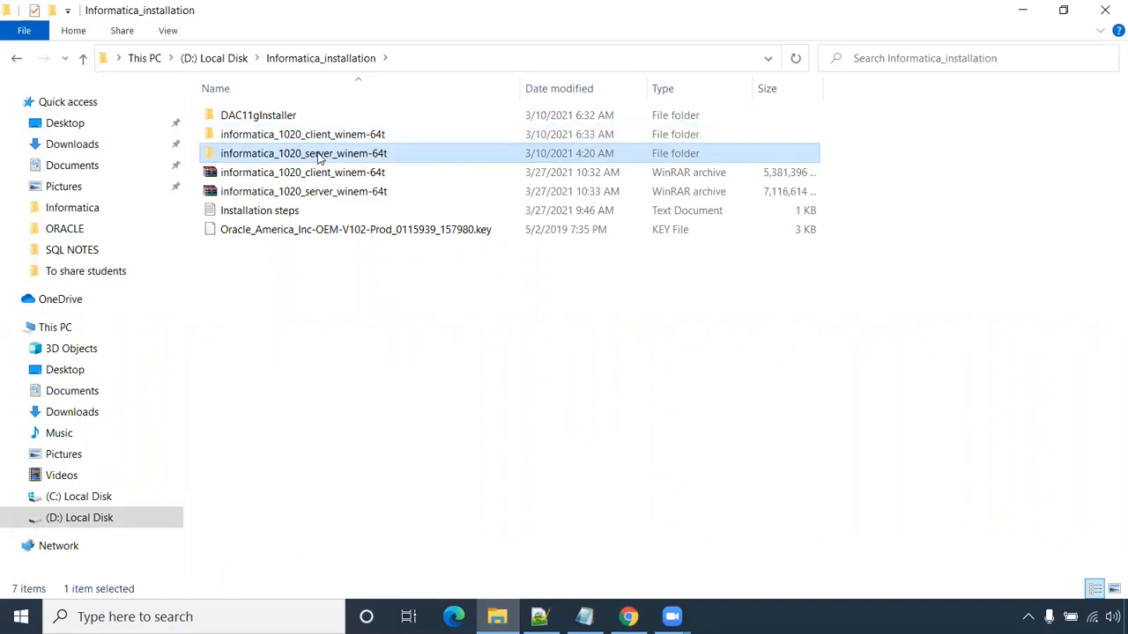
click(317, 138)
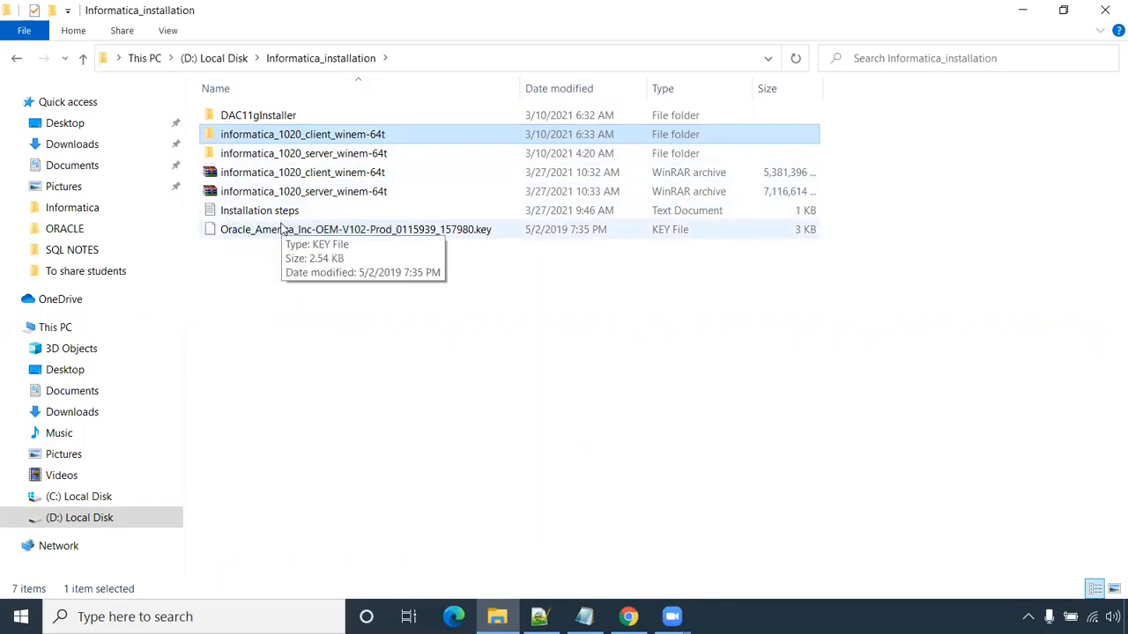
click(539, 617)
drag(46, 309, 46, 169)
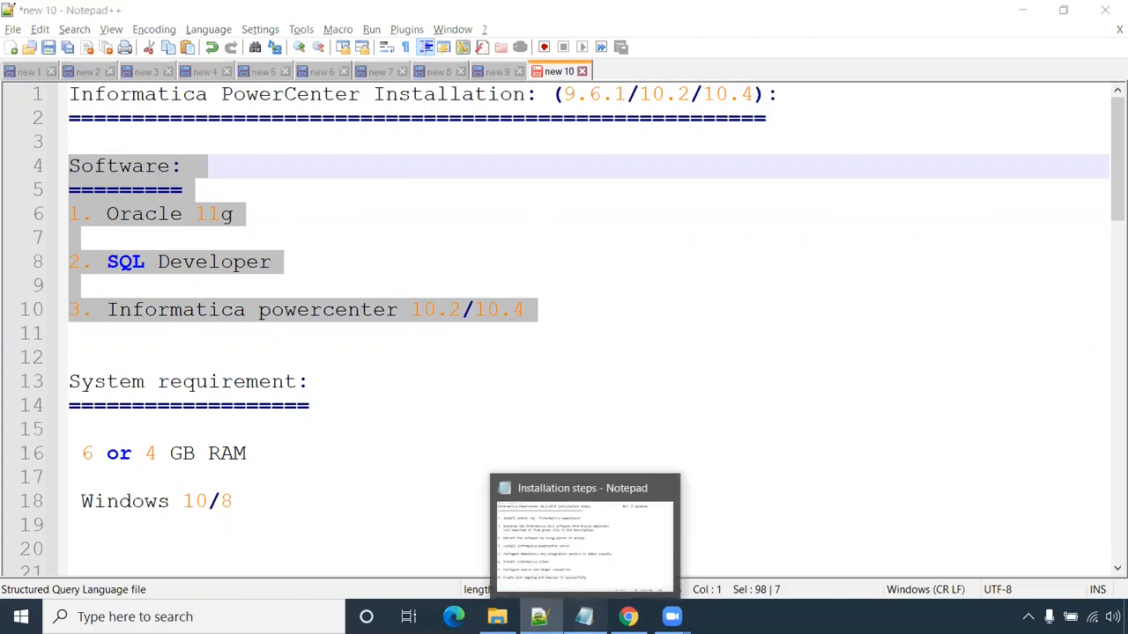
- Show the Installation steps notes, highlight step 1 (install Oracle 11g), and start searching for Paint
click(584, 617)
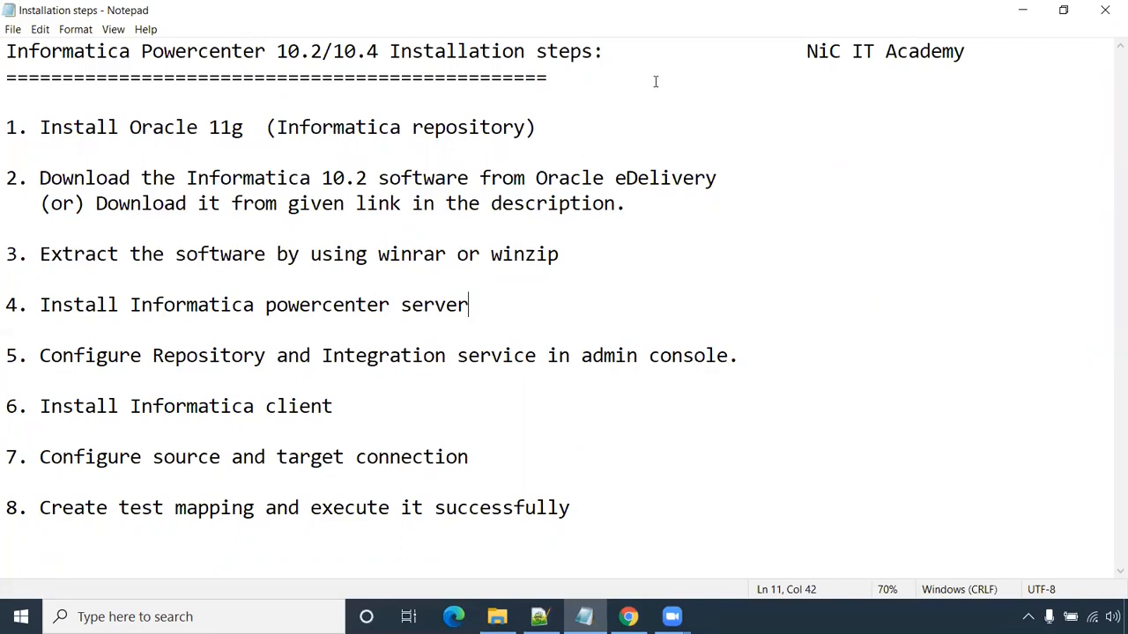
drag(8, 127, 547, 134)
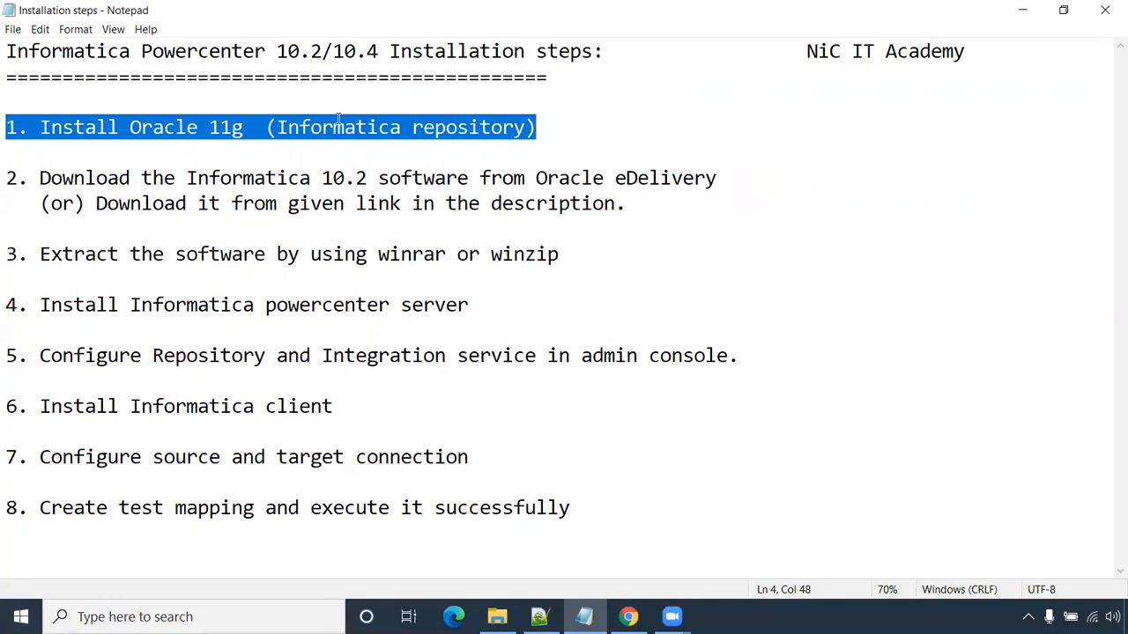
click(21, 616)
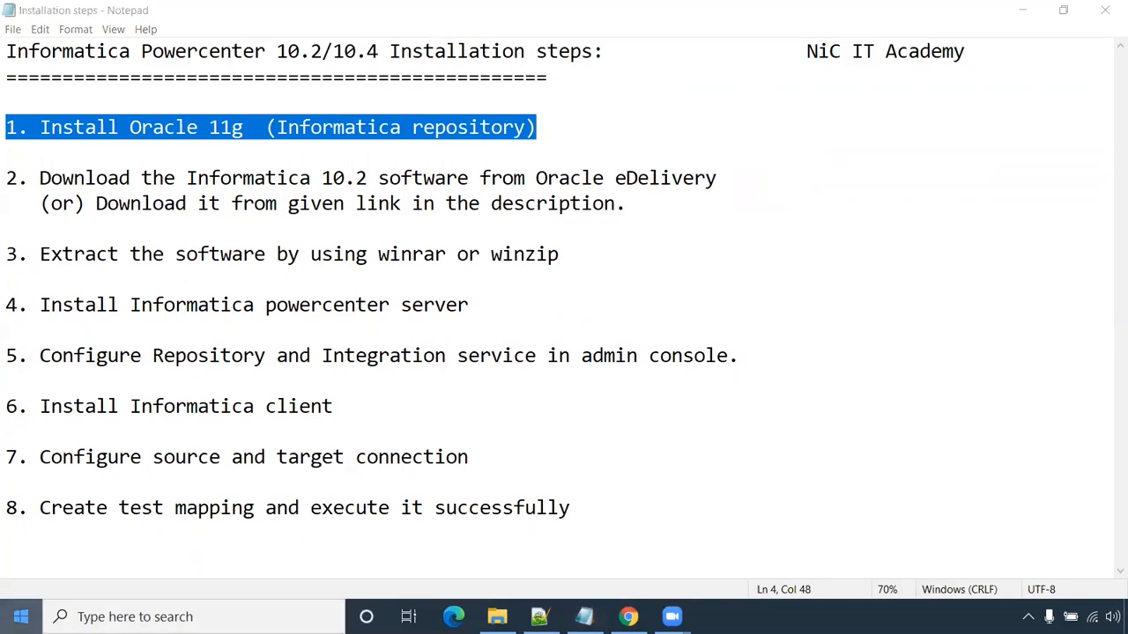
- Launch Paint, draw a rounded rectangle and split it with a vertical pencil line
text(pain)
key(Return)
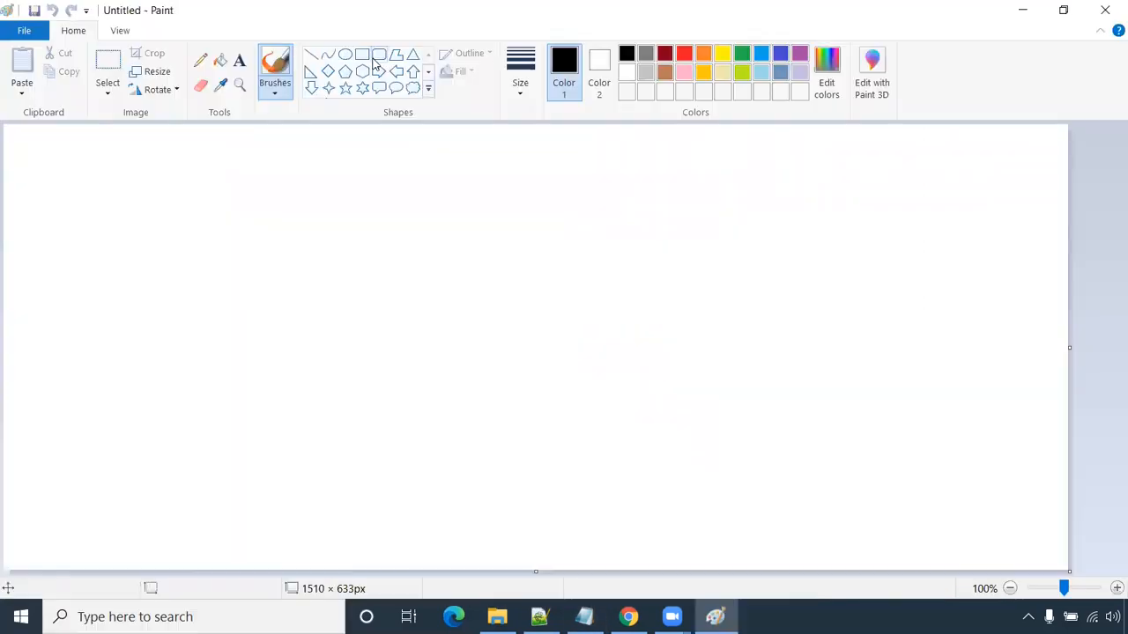
drag(176, 370, 743, 531)
drag(558, 475, 601, 443)
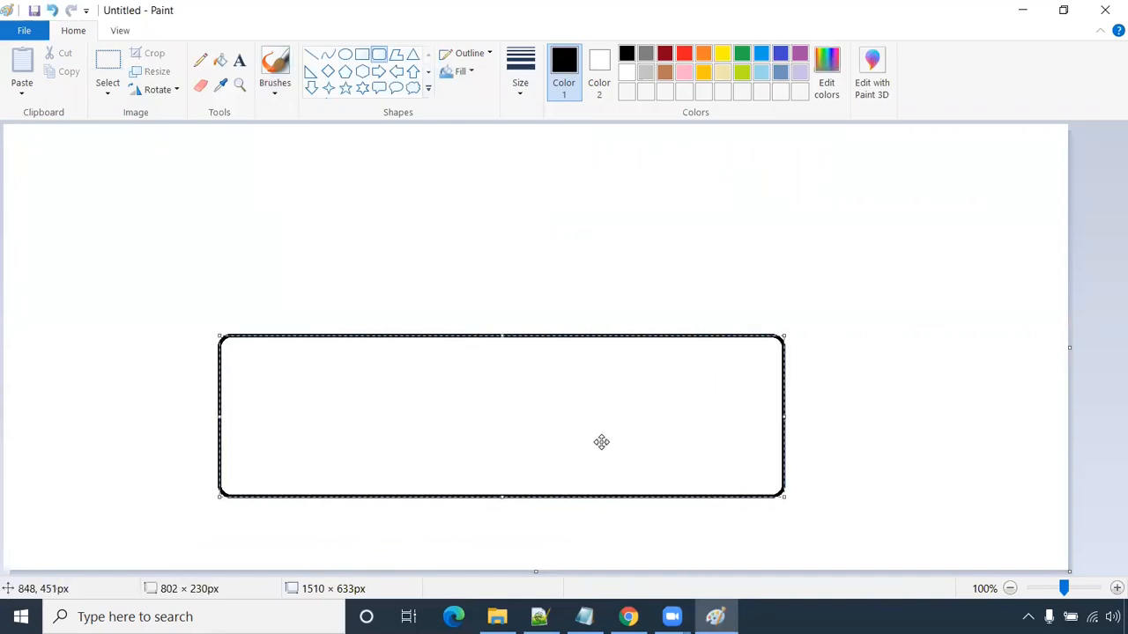
click(200, 59)
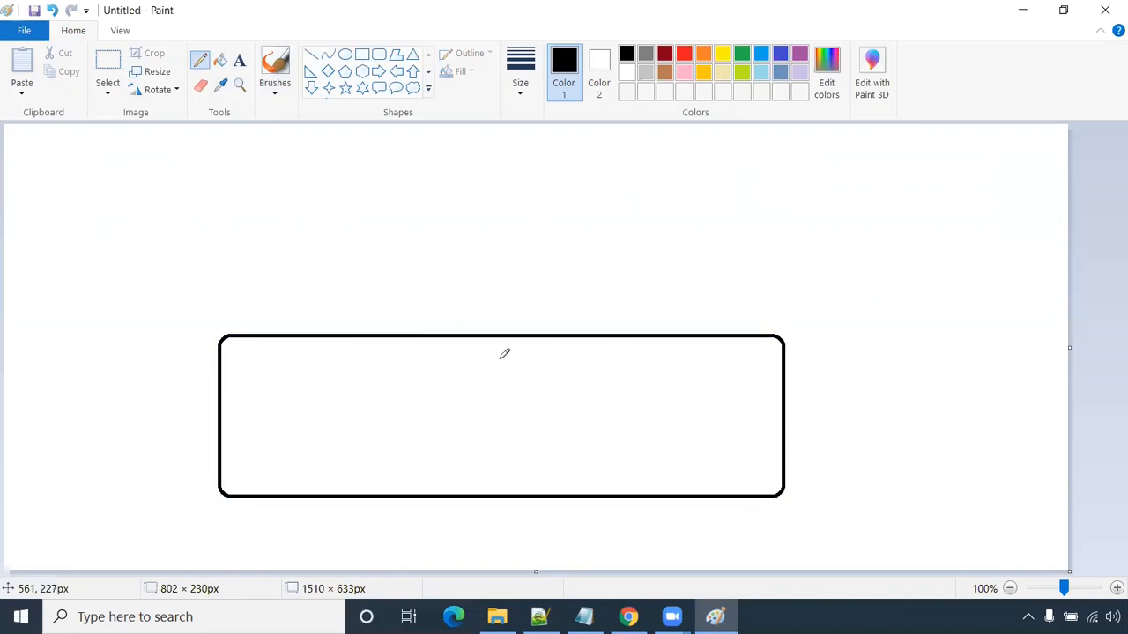
drag(412, 341, 413, 498)
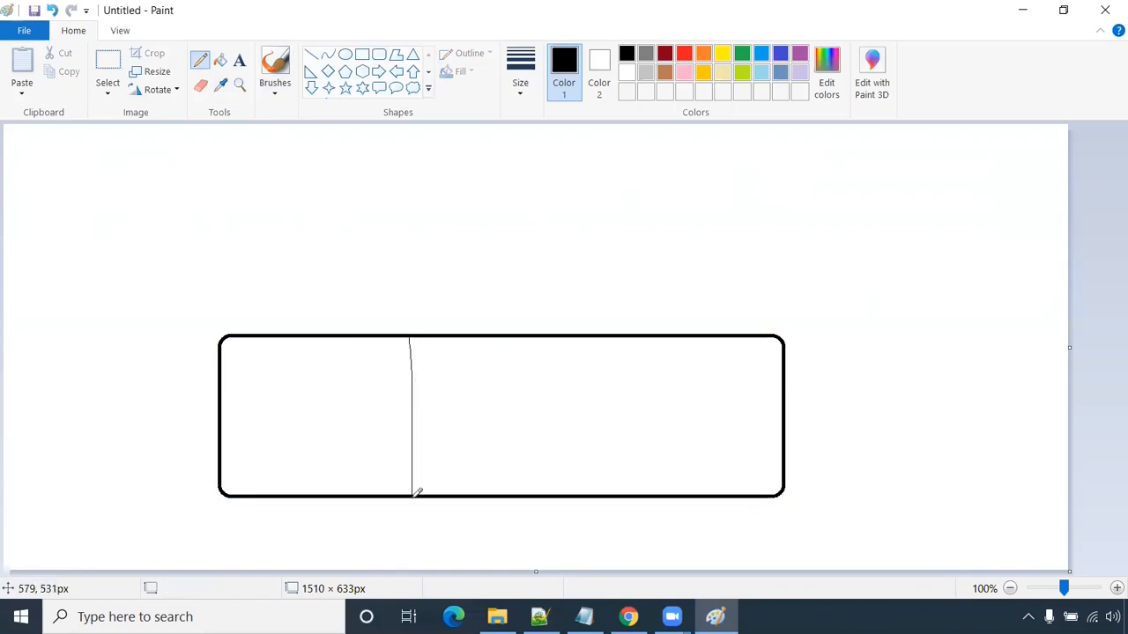
- Write the system account's username and password on two lines in the first section
click(239, 59)
click(246, 379)
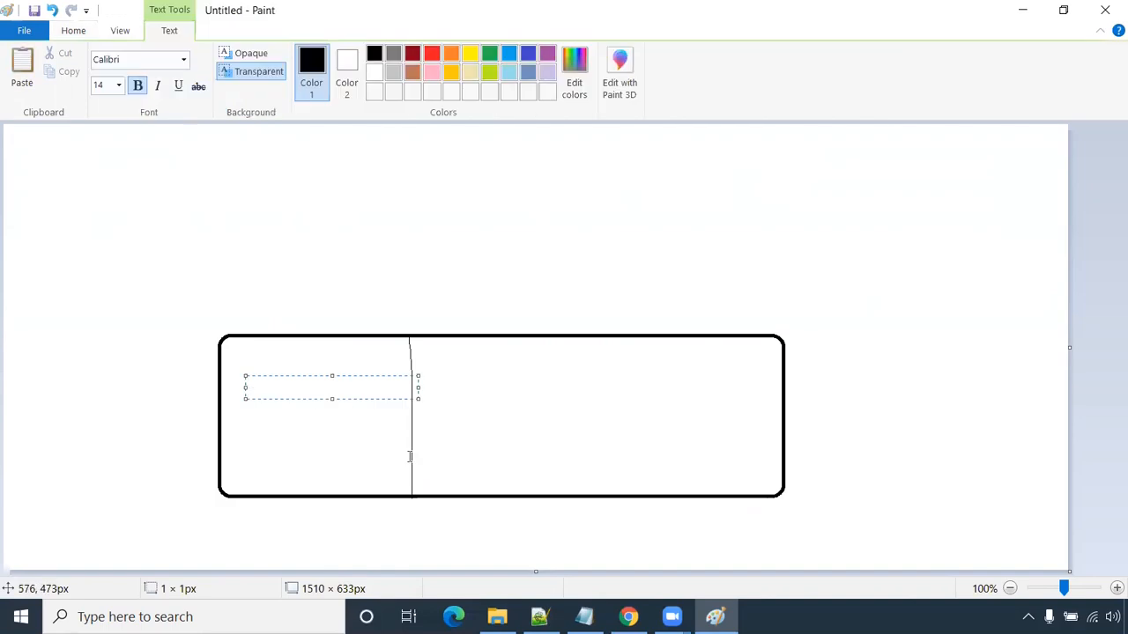
text(un: system)
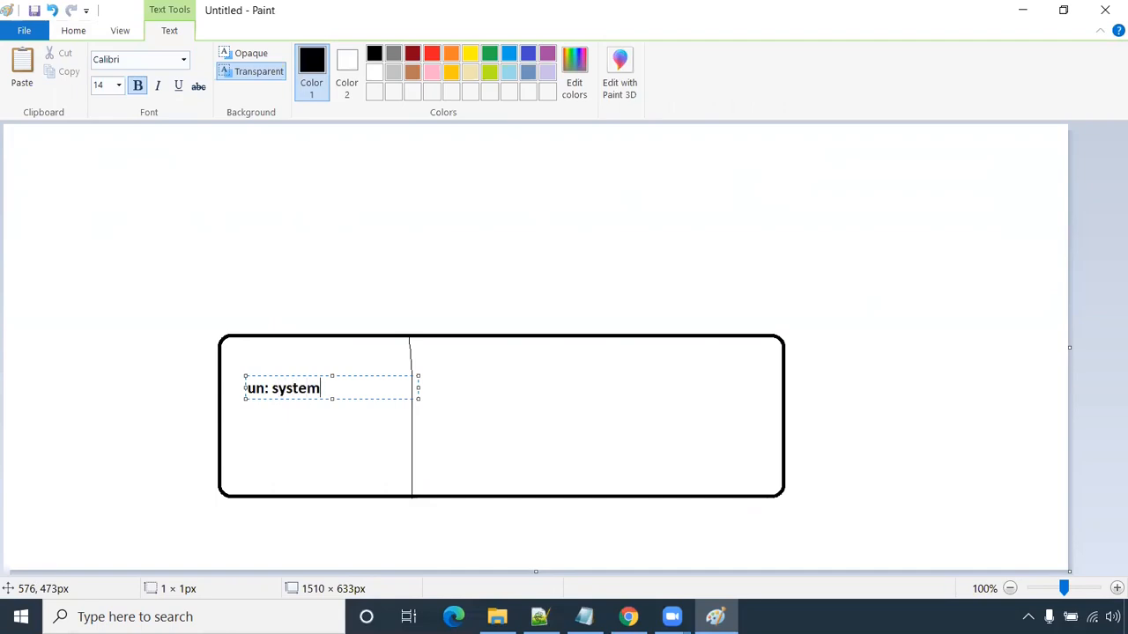
key(Return)
text(pw)
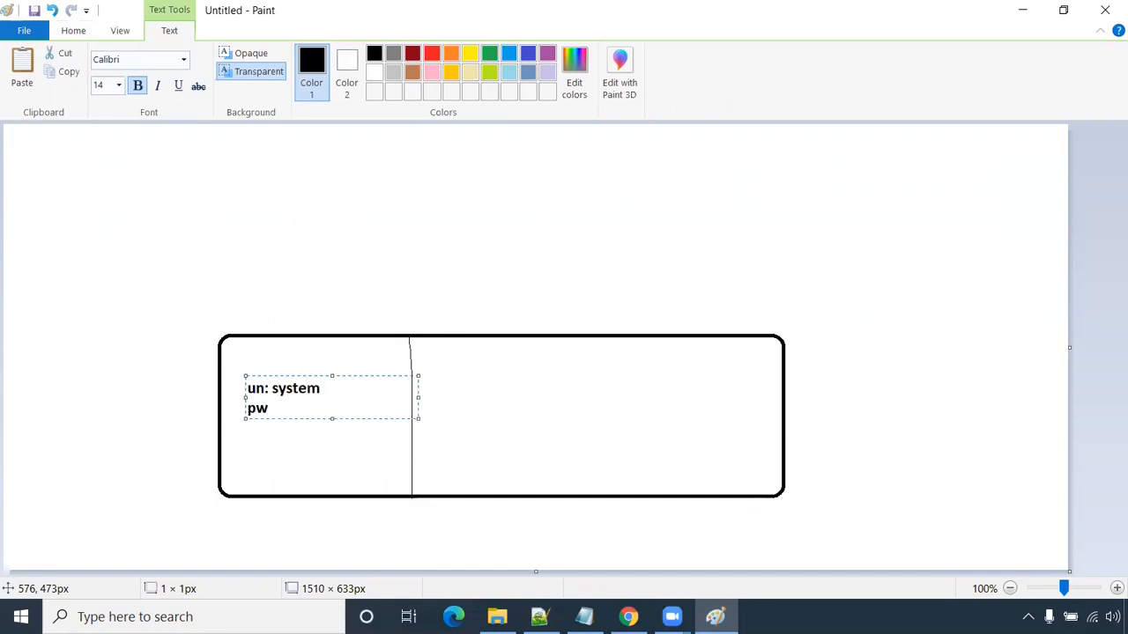
click(332, 453)
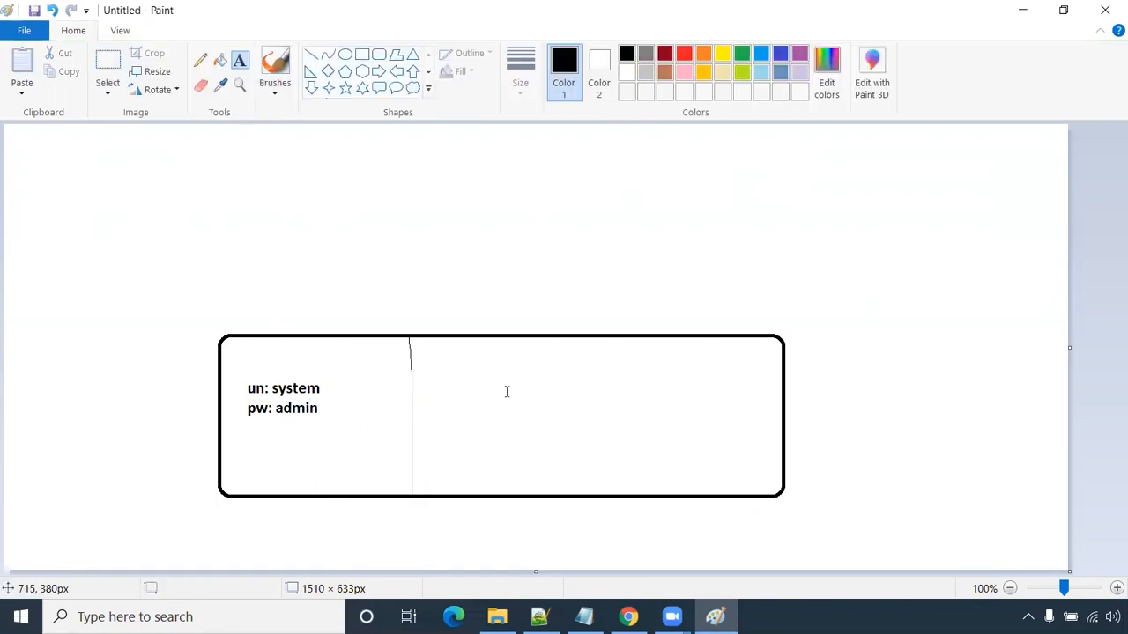
- Draw a second vertical divider down the box and pick blue for the next text
click(200, 60)
drag(537, 338, 536, 505)
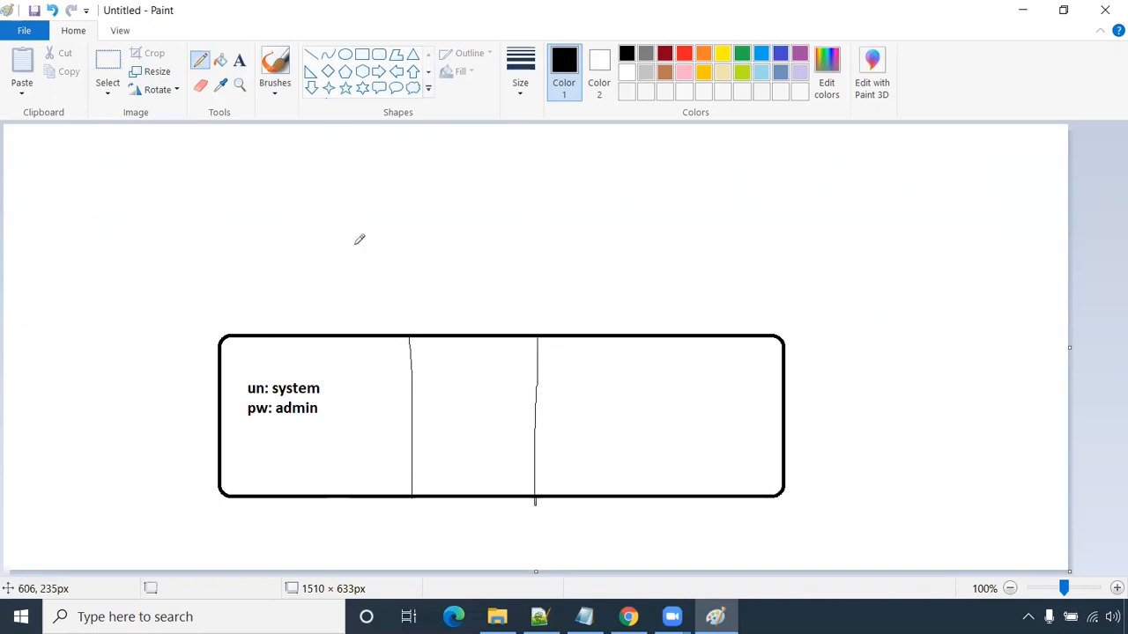
click(245, 60)
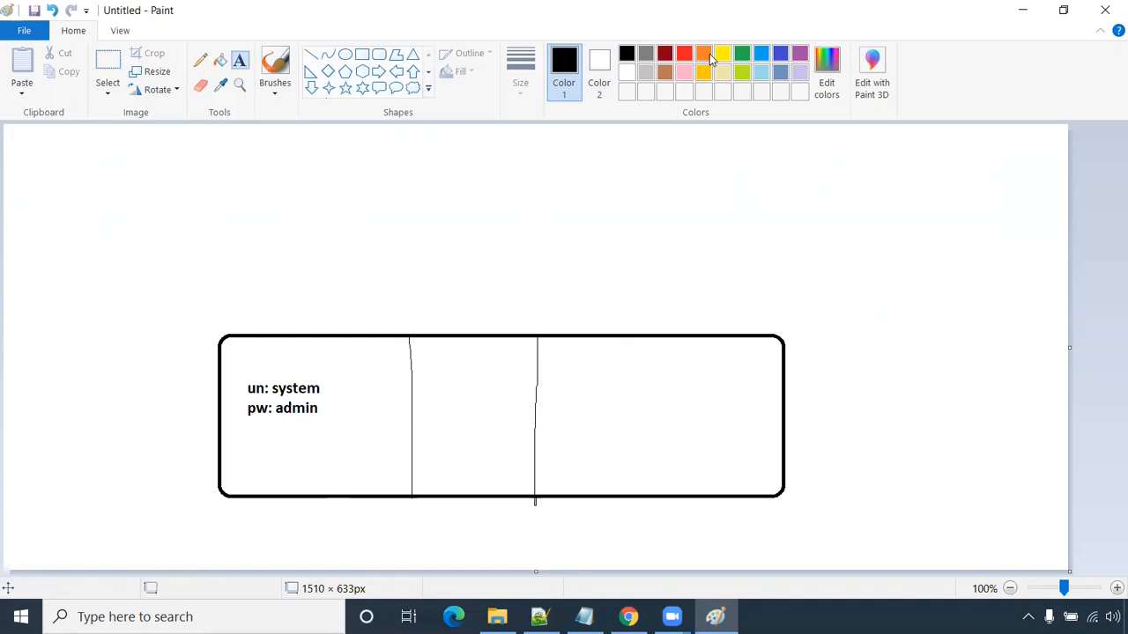
click(778, 55)
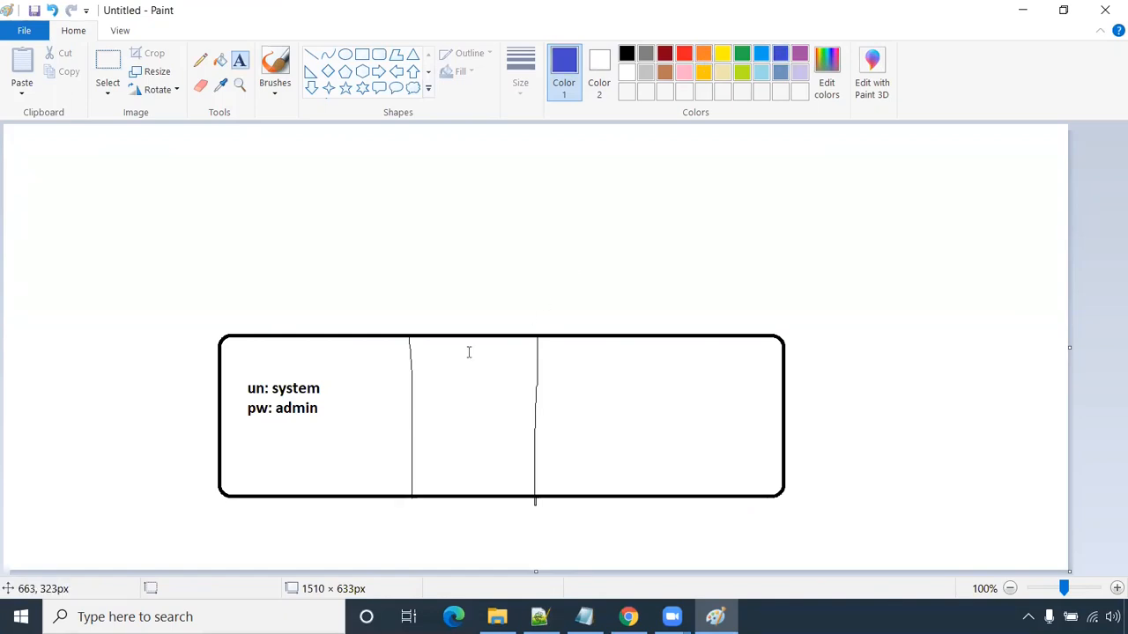
- Label the second section 'Infa' and add its username and password lines
click(433, 322)
text(Infa)
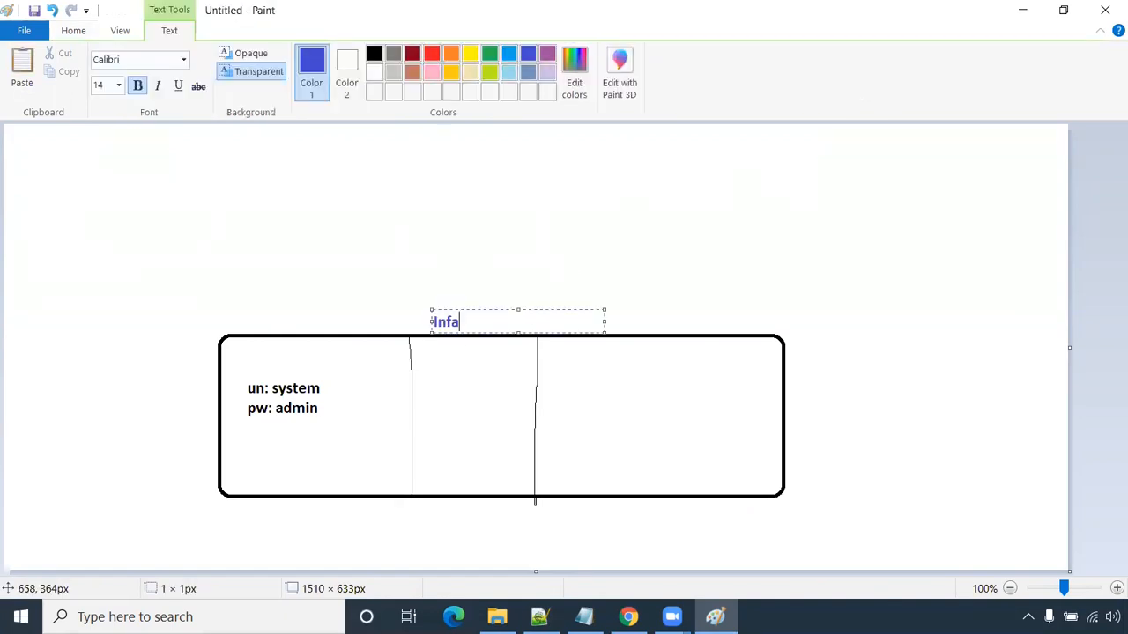
click(423, 391)
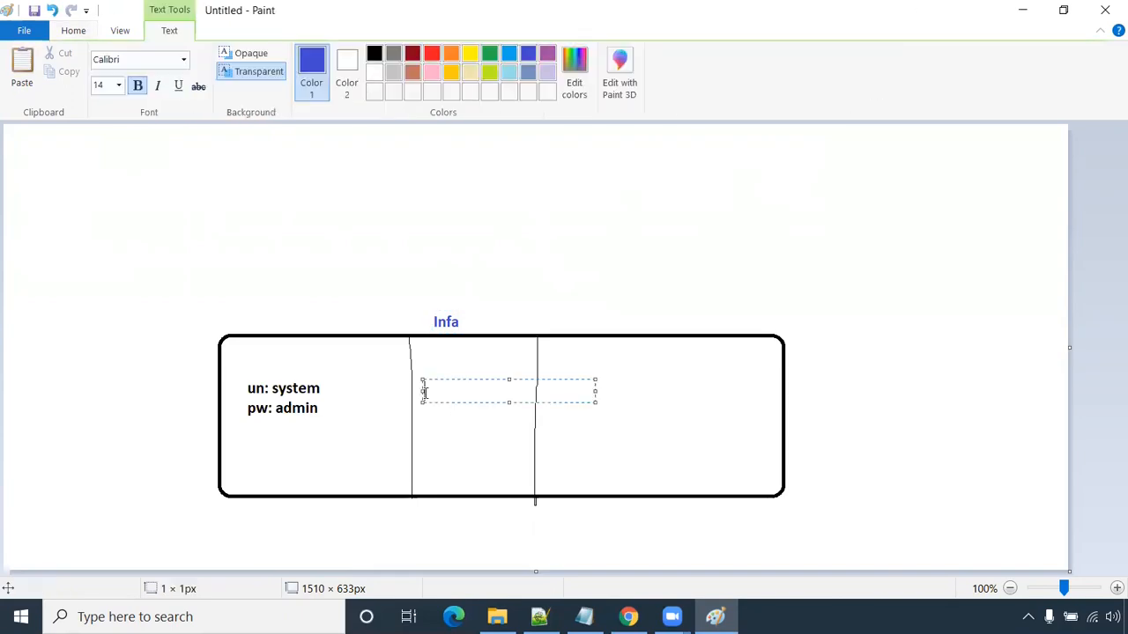
text(un: in)
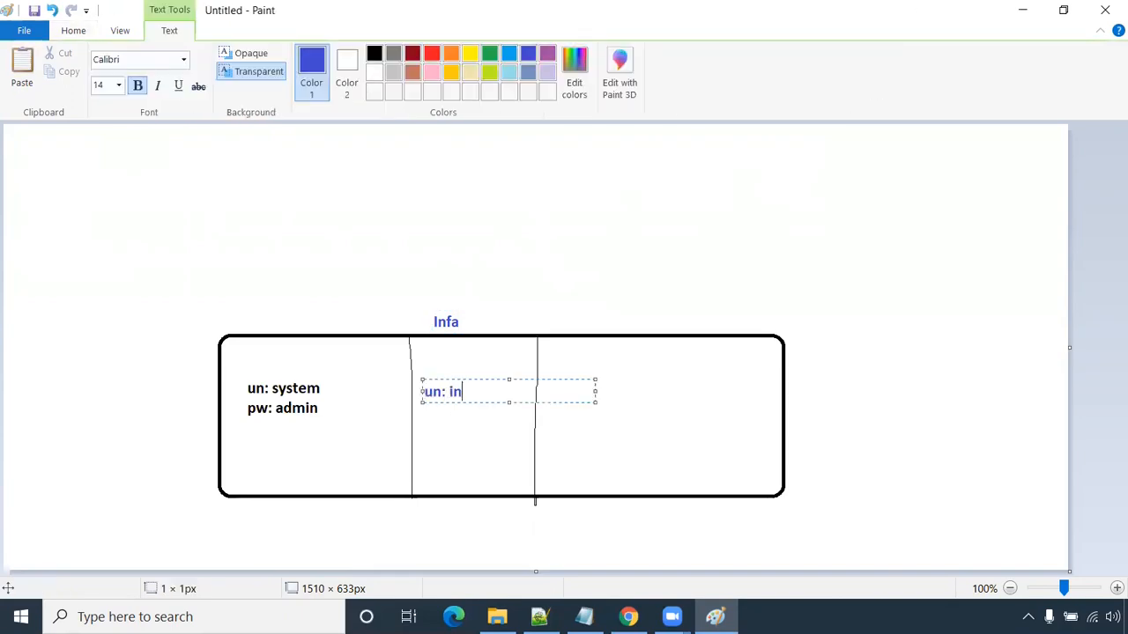
text(fa)
key(Return)
text(pw: infa)
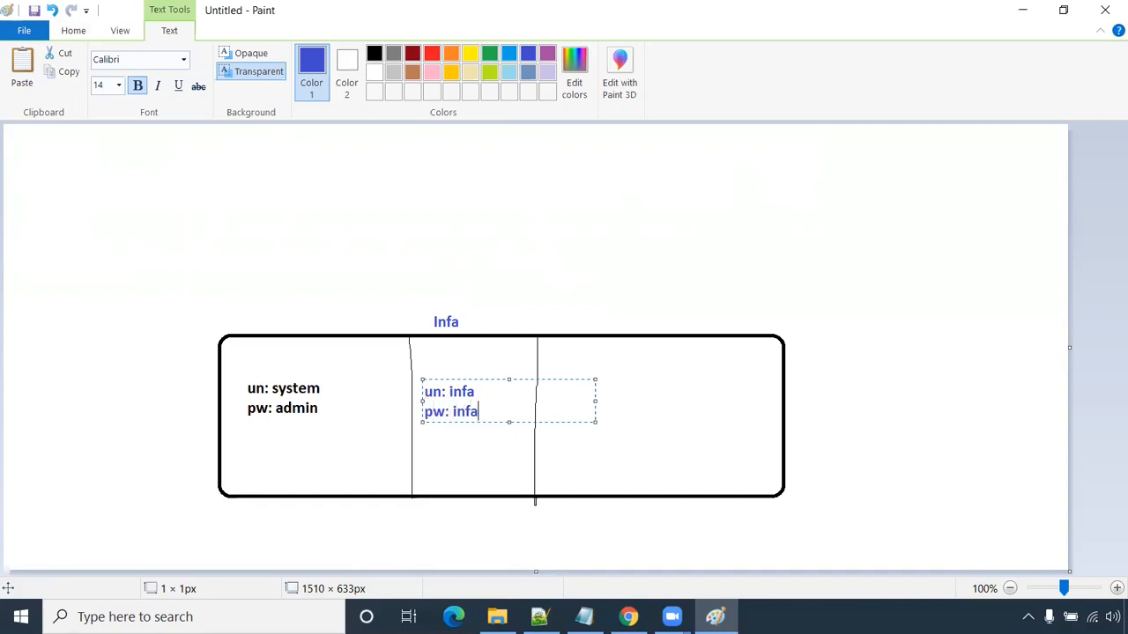
- Add an 'informatica repository' note lower in the Infa section
click(419, 465)
text(for)
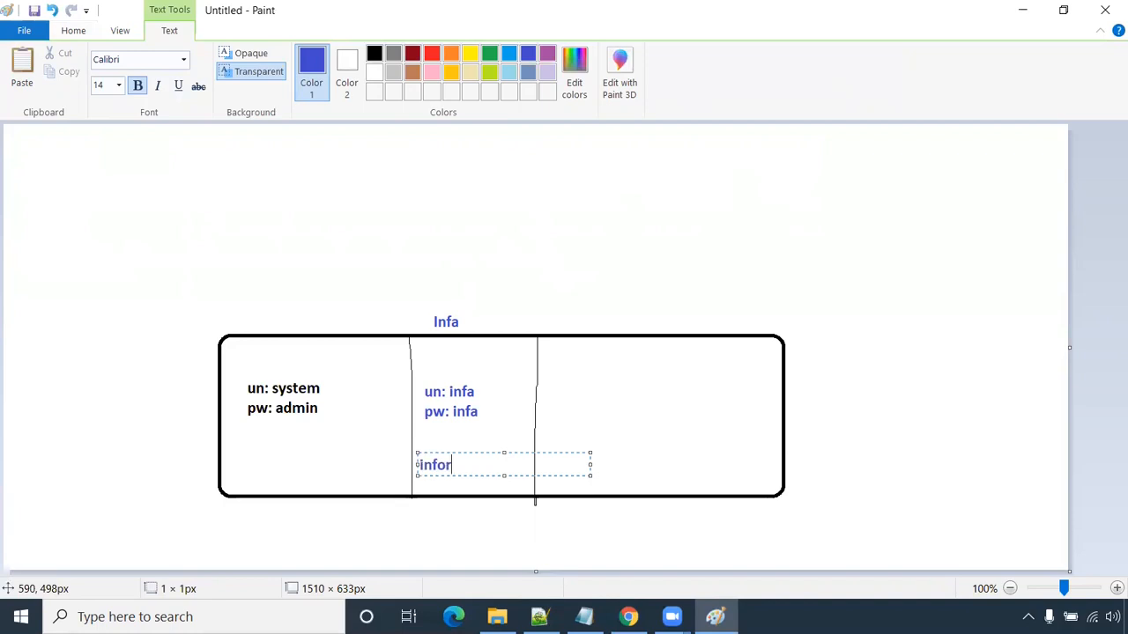
text(matica)
key(Return)
text(repo)
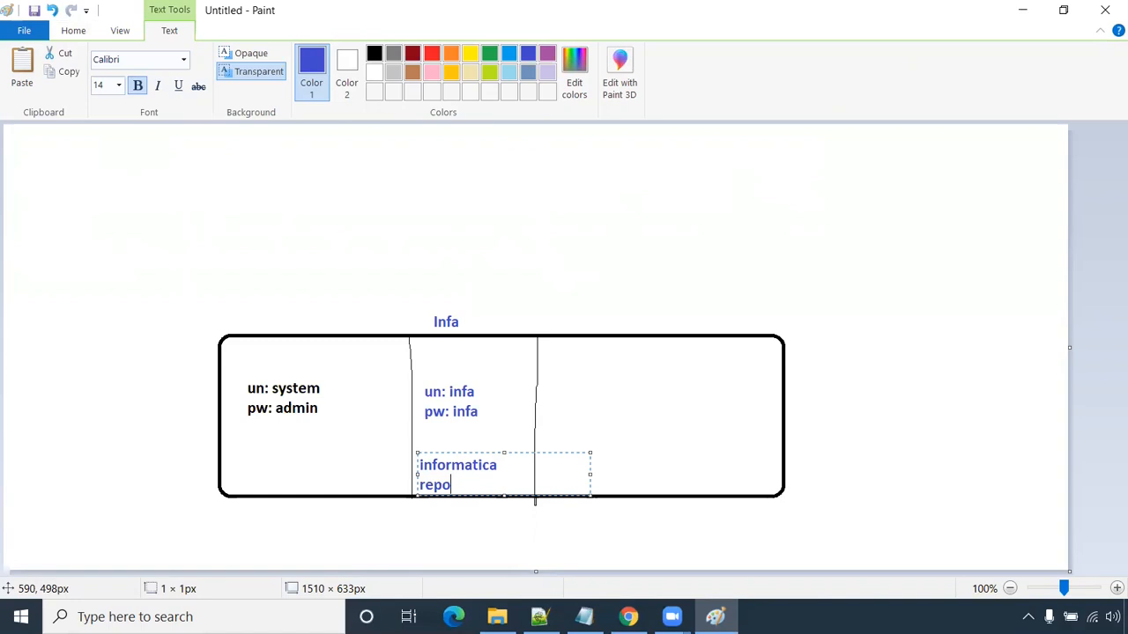
text(sitory)
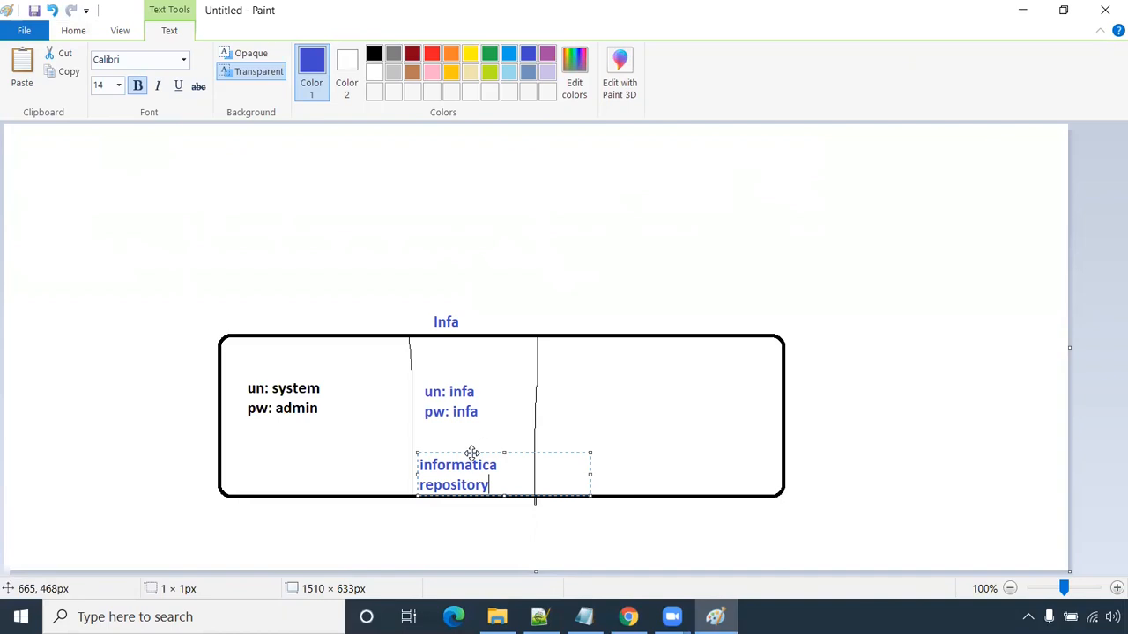
drag(472, 453, 480, 445)
click(690, 355)
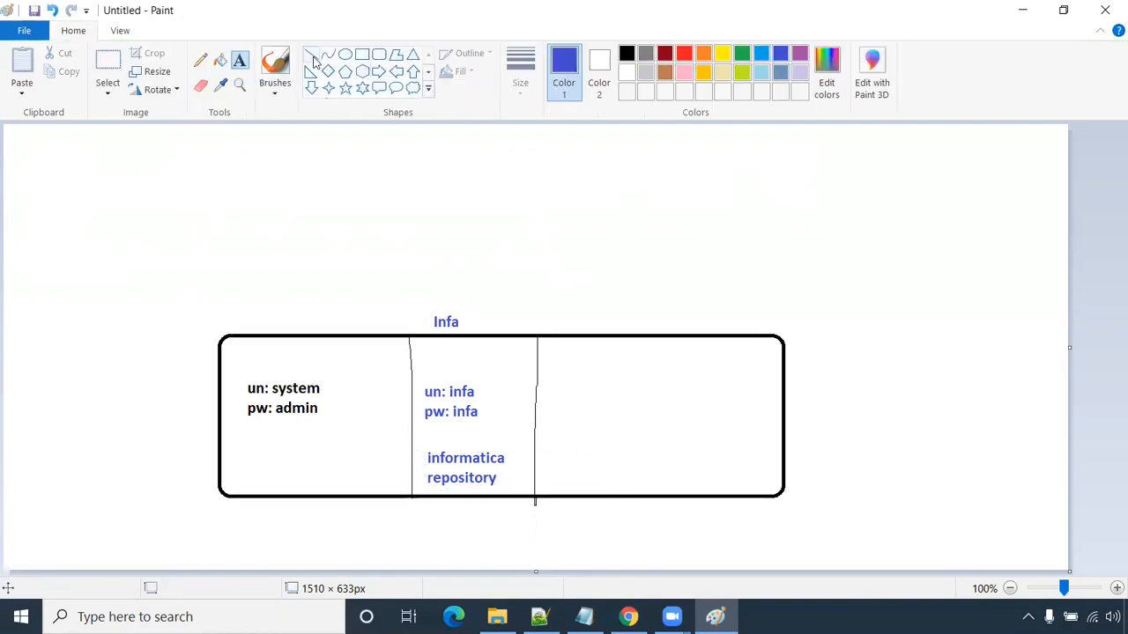
- Draw a third black divider to add a fourth column
click(200, 60)
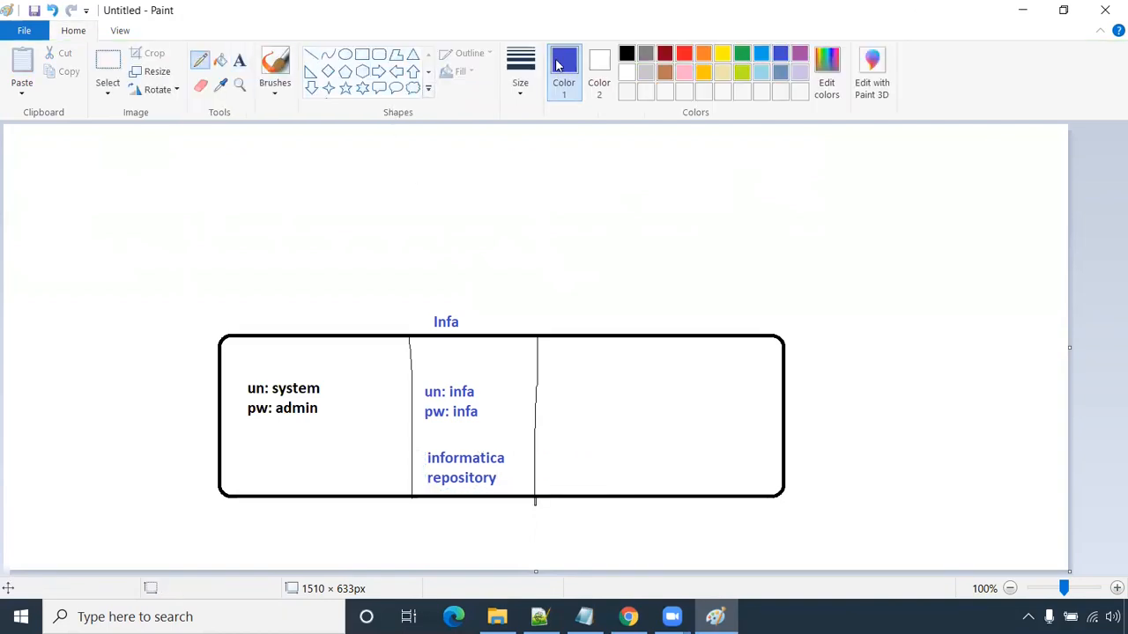
click(626, 55)
drag(665, 335, 664, 495)
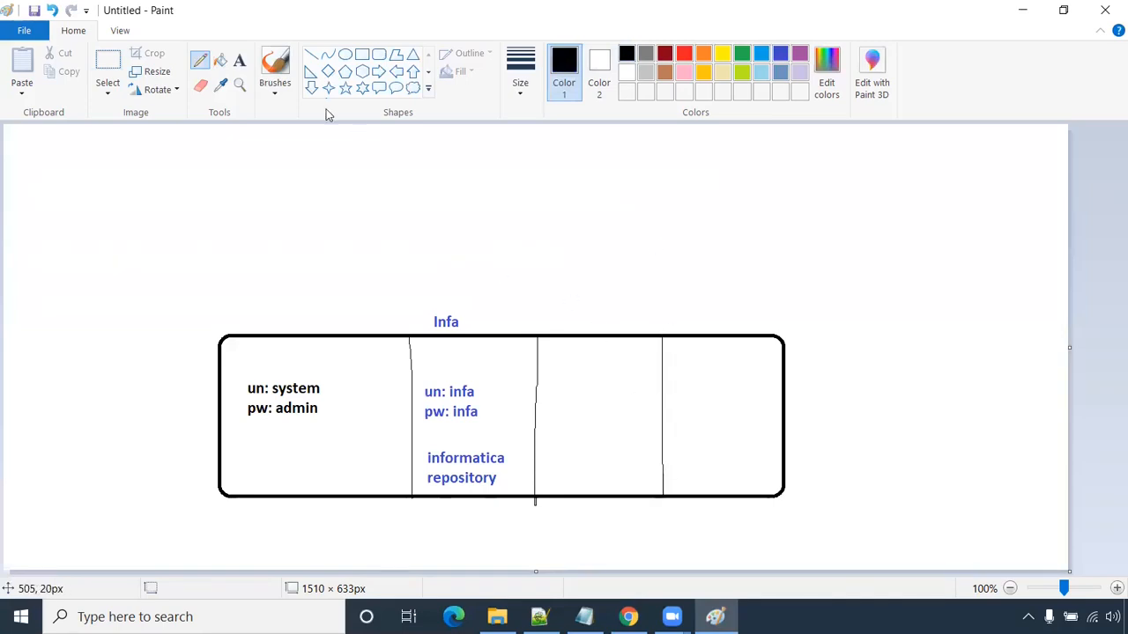
click(239, 60)
- Label the third and fourth sections 'HR' and 'CORE'
click(573, 322)
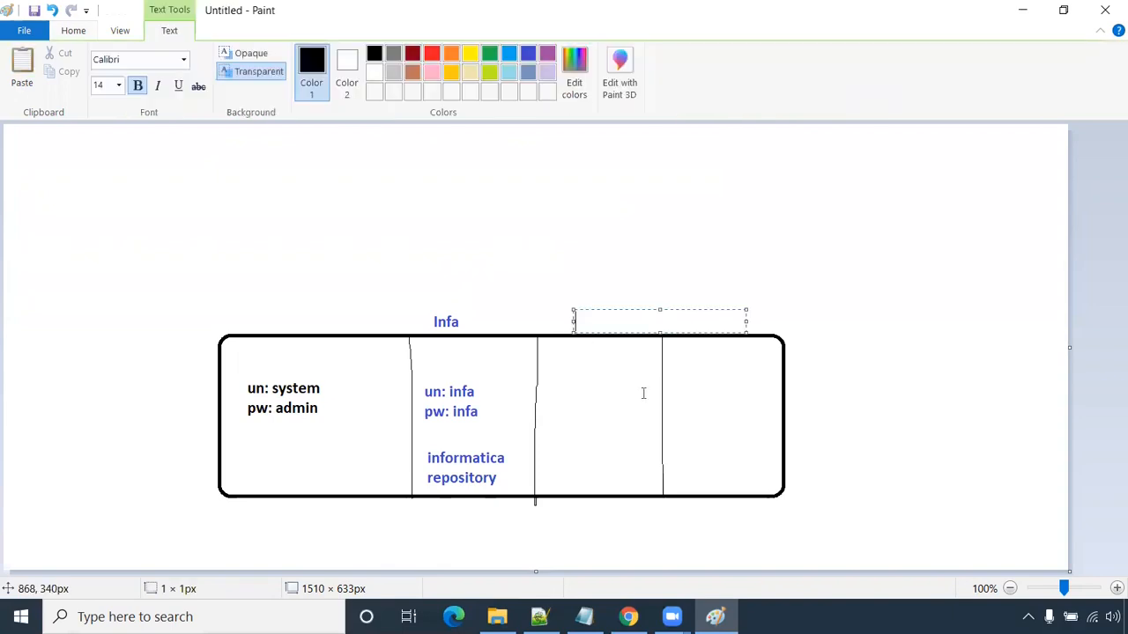
text(HR)
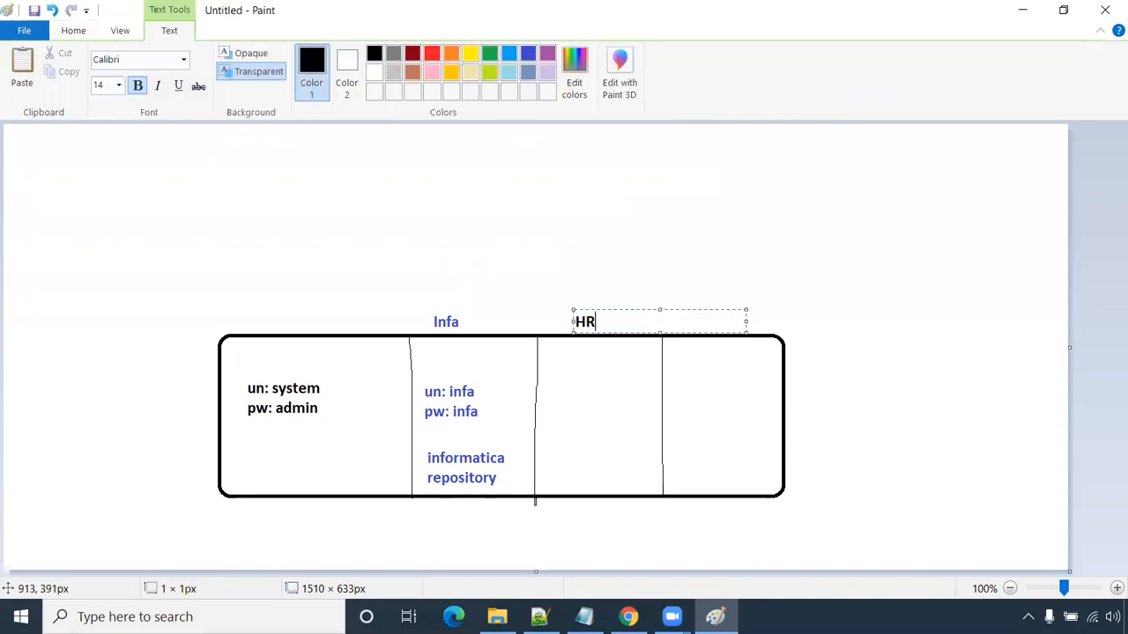
click(836, 350)
click(697, 323)
text(CORE)
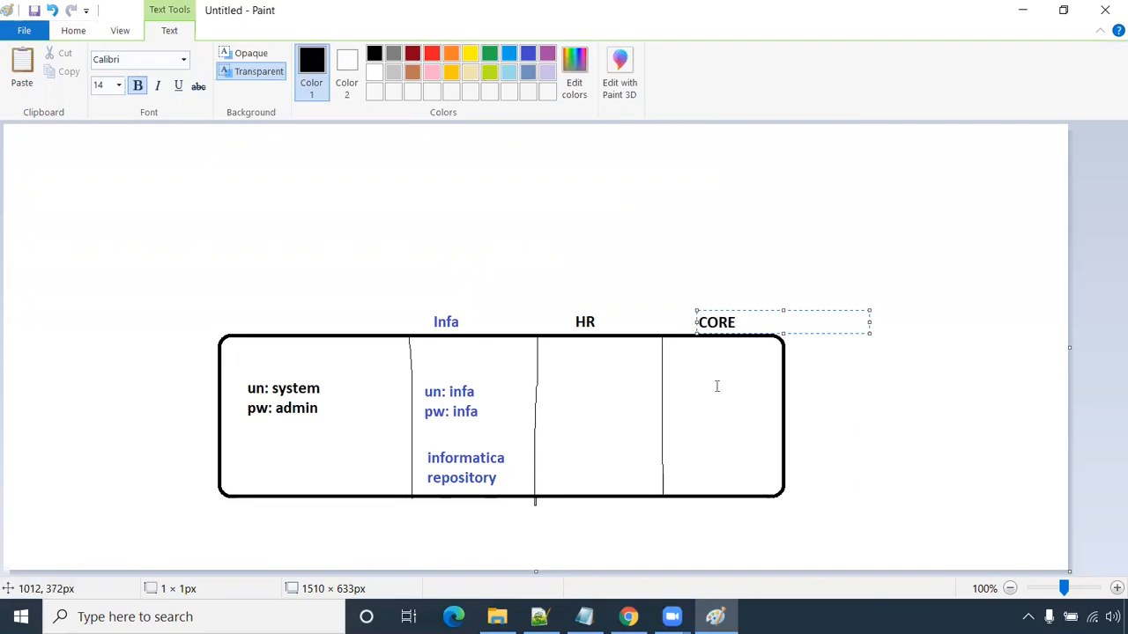
click(821, 388)
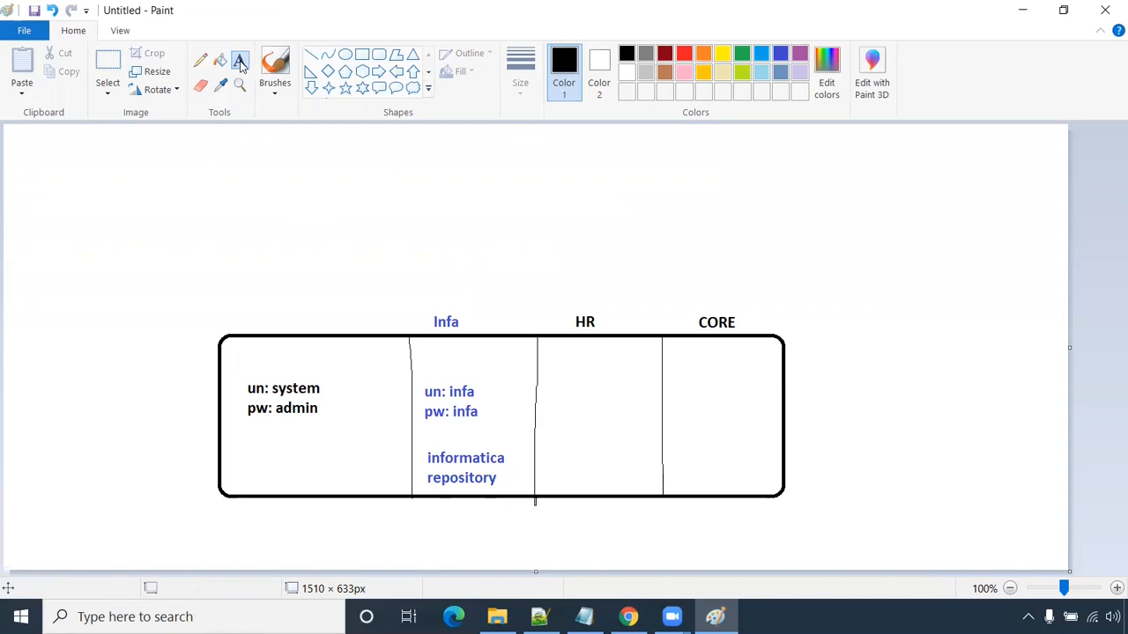
- Circle the HR label and caption the box 'Oracle 11g' underneath
click(200, 60)
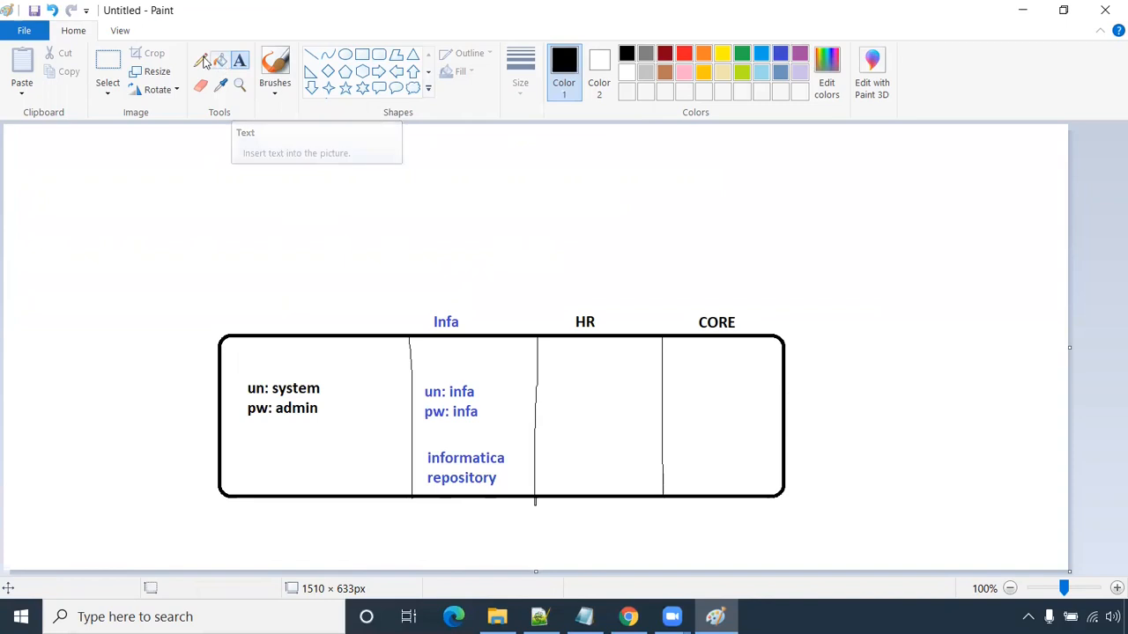
mouse_move(588, 296)
mouse_down()
mouse_move(570, 310)
mouse_move(580, 332)
mouse_move(607, 309)
mouse_move(586, 299)
mouse_up()
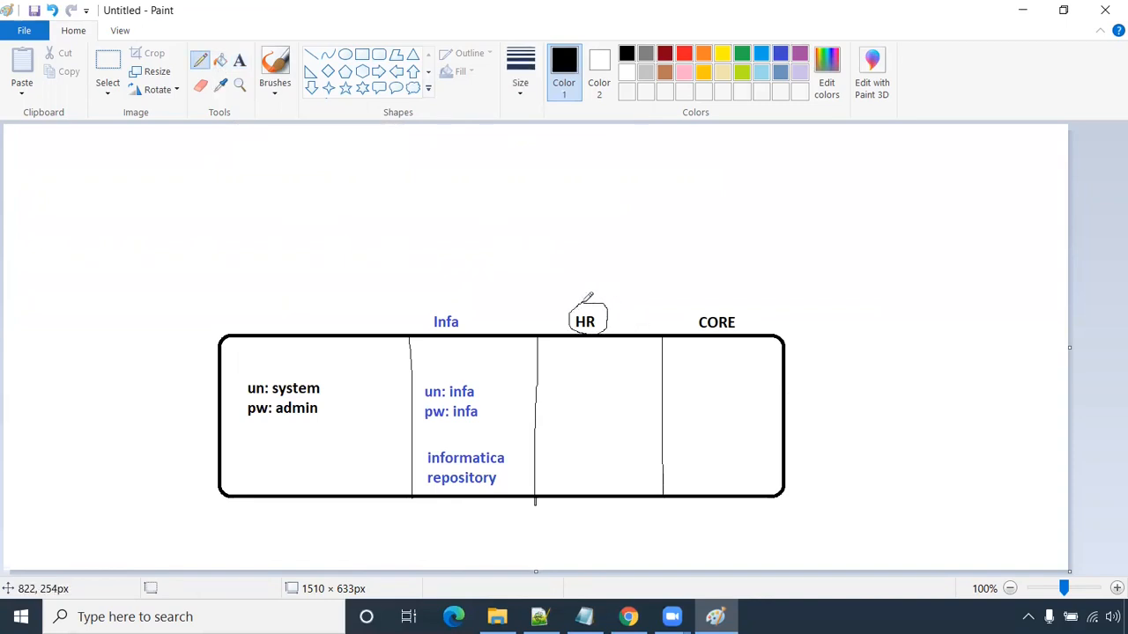
click(239, 60)
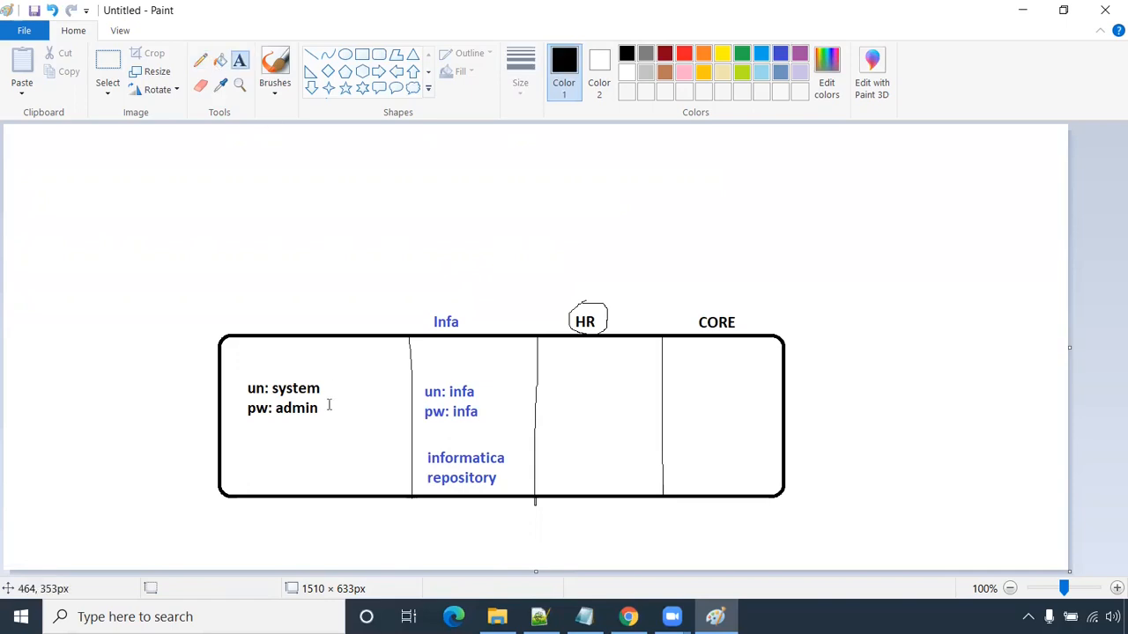
click(369, 510)
text(O)
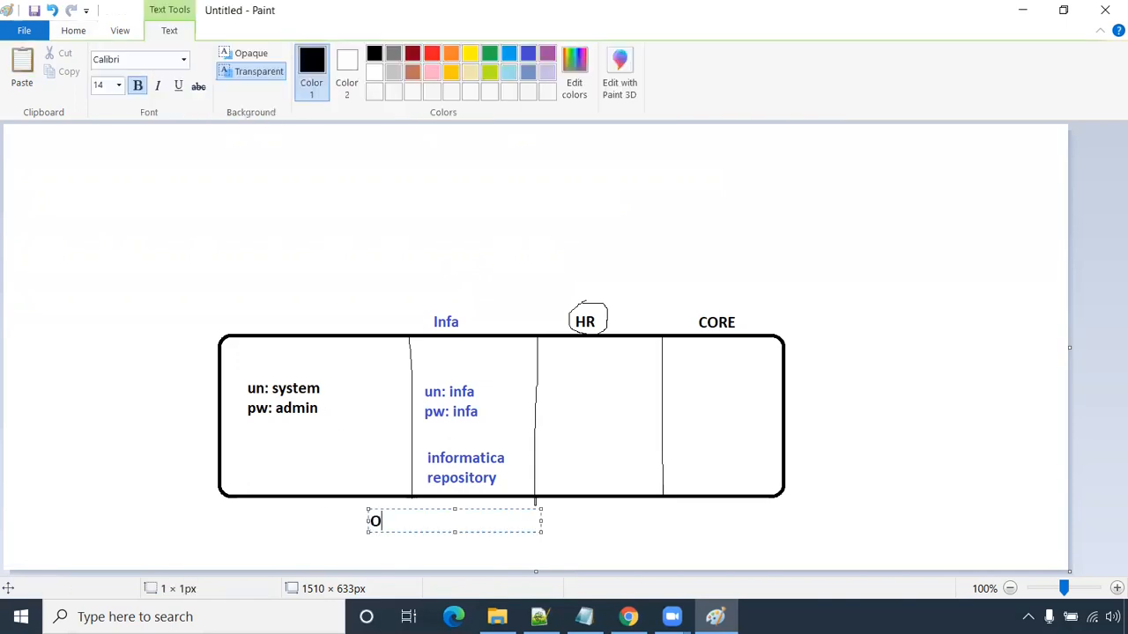
text(racle 11g)
click(576, 446)
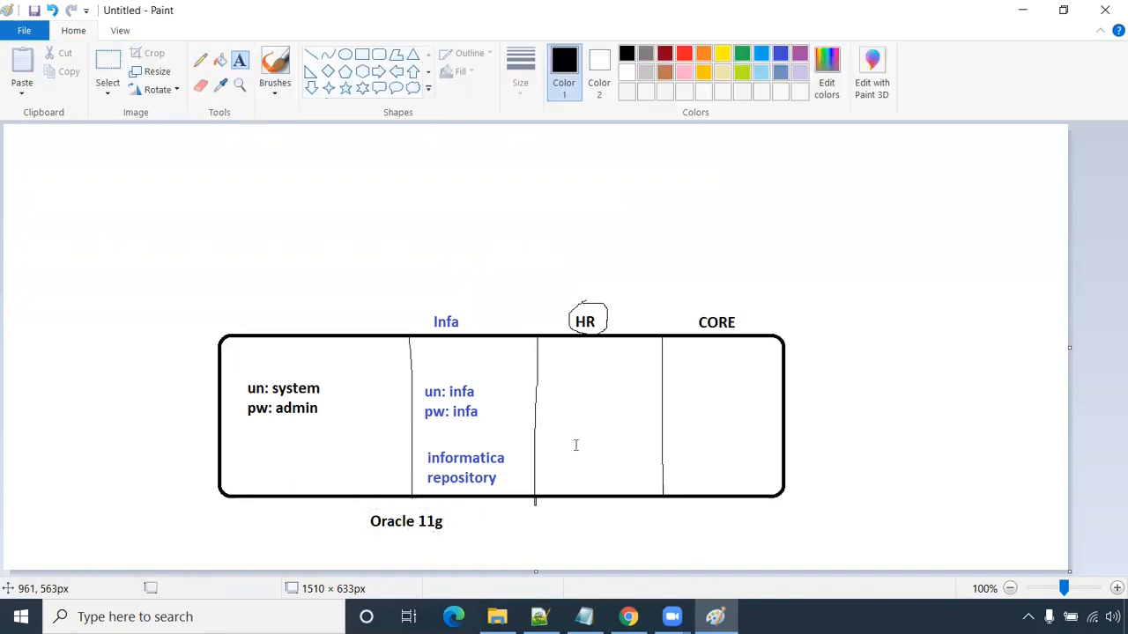
click(201, 60)
- Draw a curved link from HR to the upper-right box and caption it 'Teradata'
mouse_move(601, 304)
mouse_down()
mouse_move(709, 235)
mouse_move(986, 197)
mouse_move(982, 247)
mouse_move(1052, 242)
mouse_move(1057, 176)
mouse_move(1020, 161)
mouse_move(983, 167)
mouse_up()
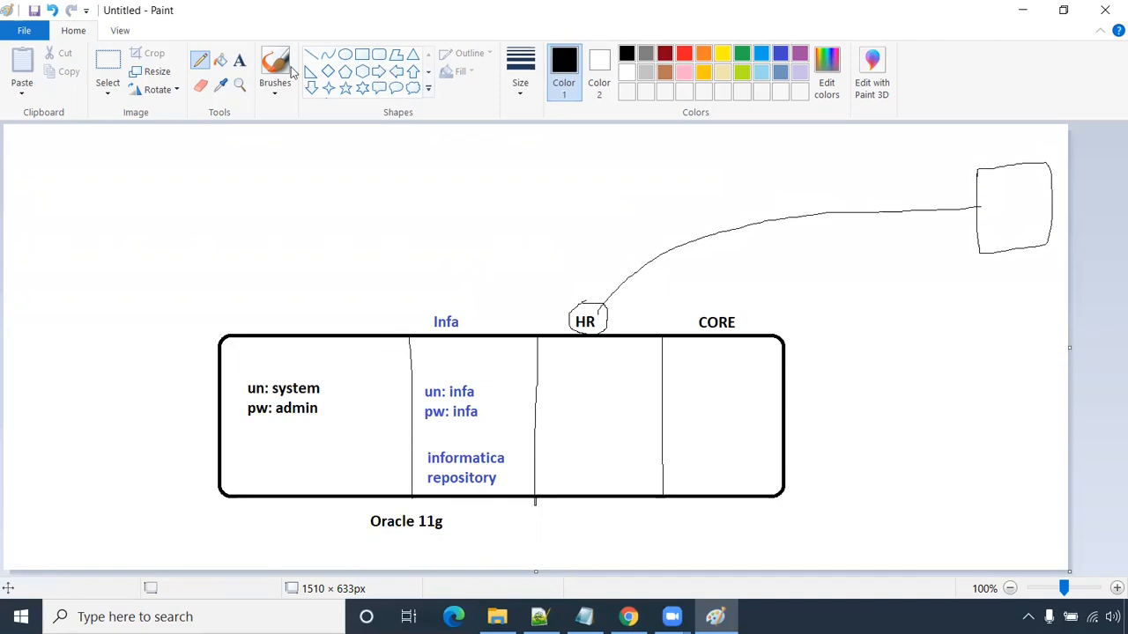
click(239, 60)
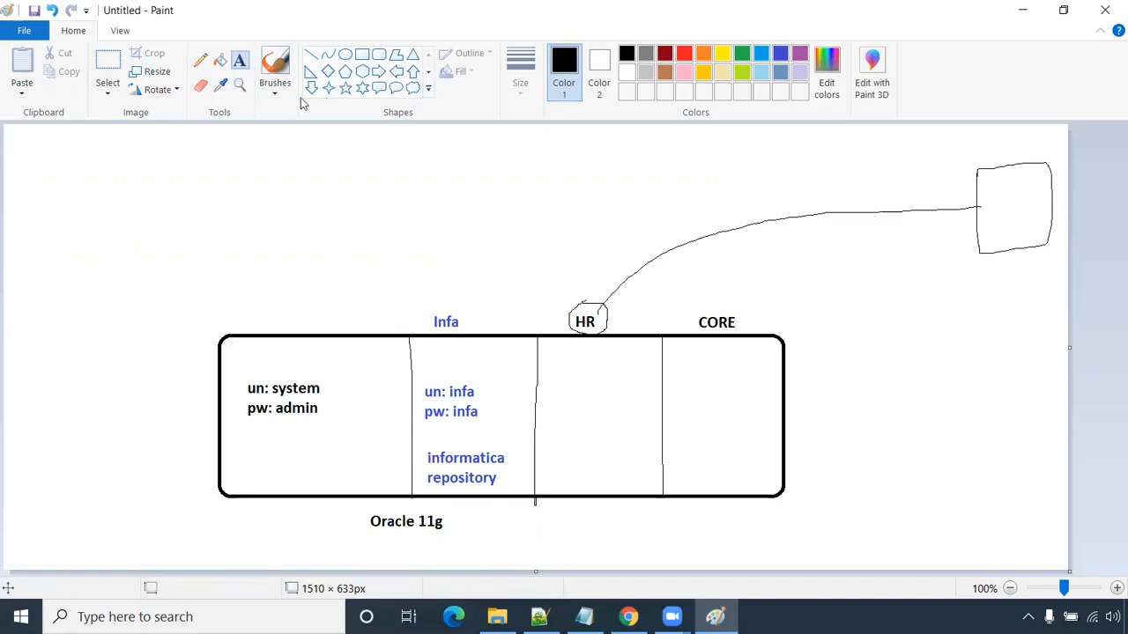
click(972, 273)
text(Teradata)
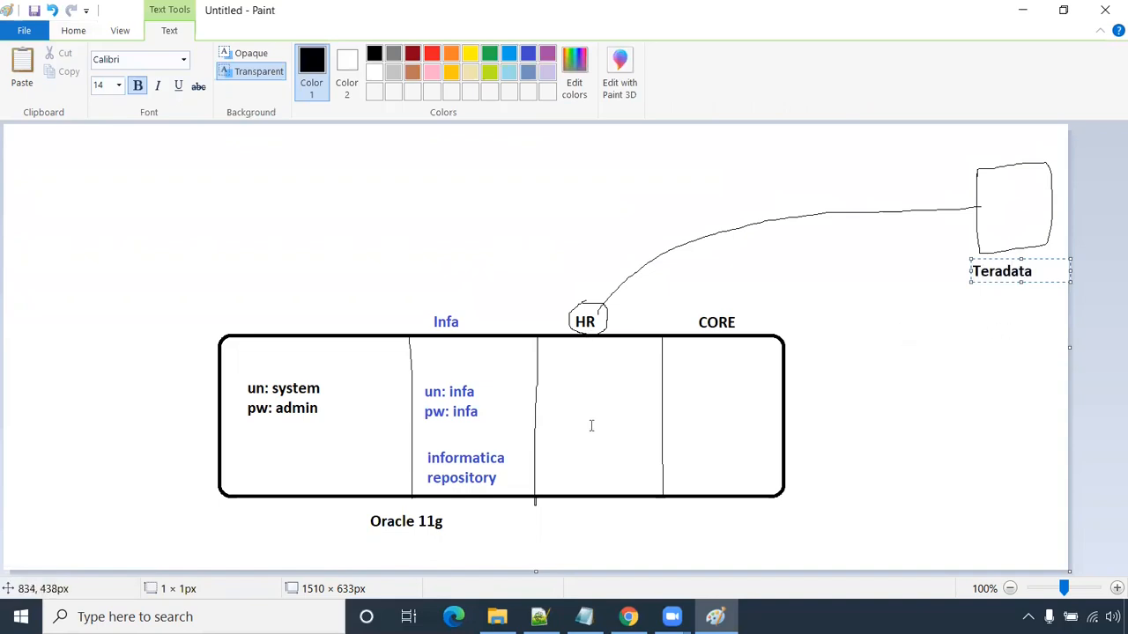
click(980, 234)
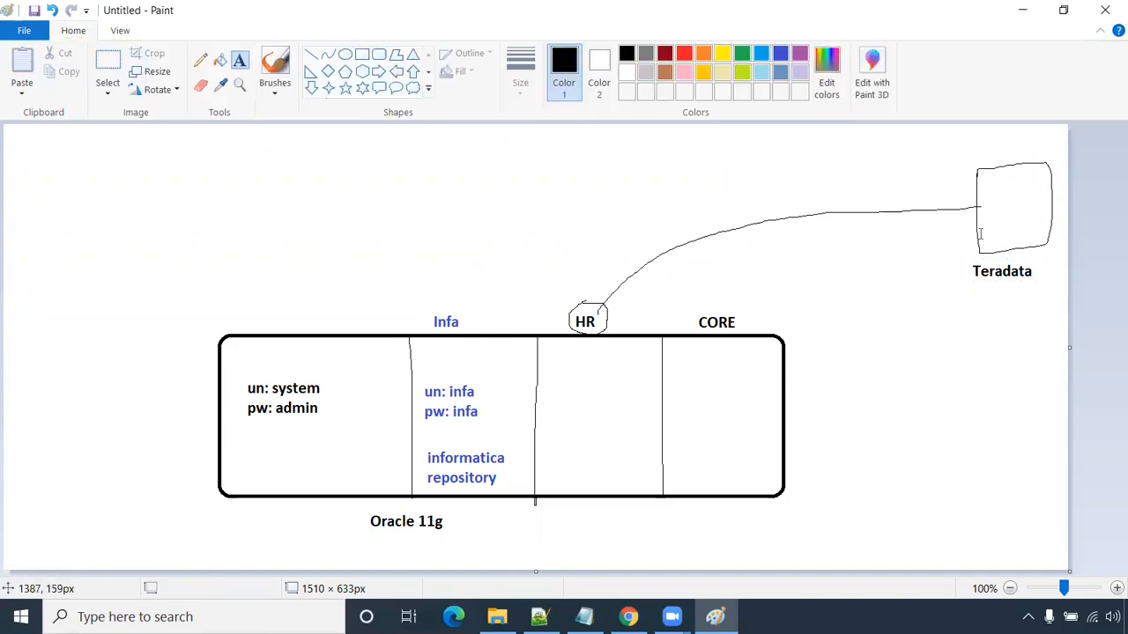
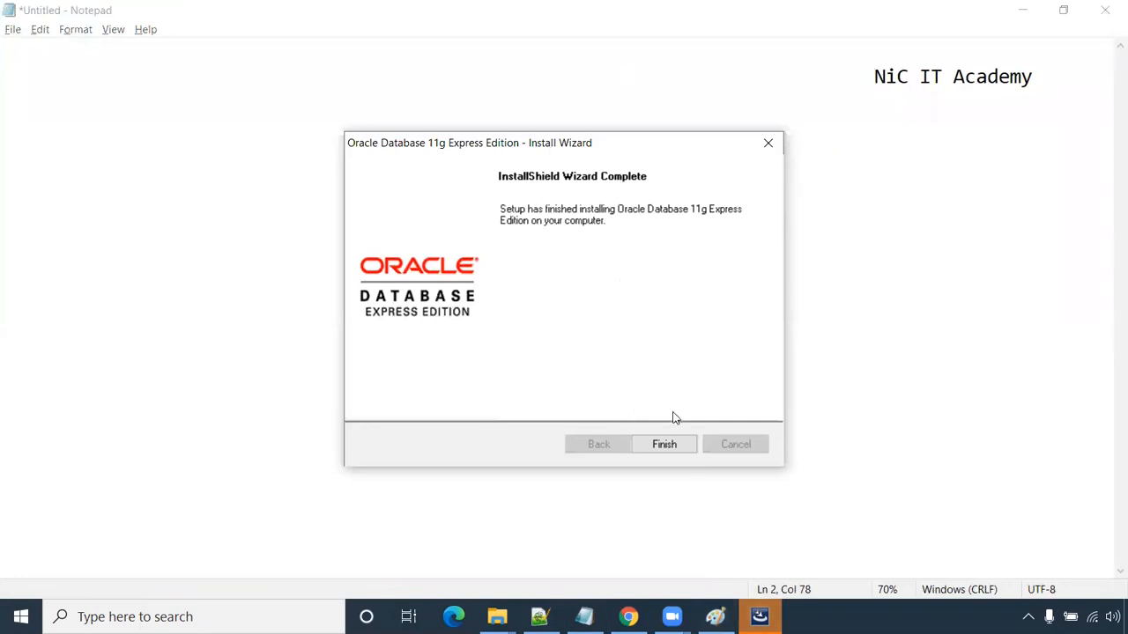
- Finish the Oracle Database 11g XE InstallShield wizard and hide Notepad to show the desktop
click(667, 446)
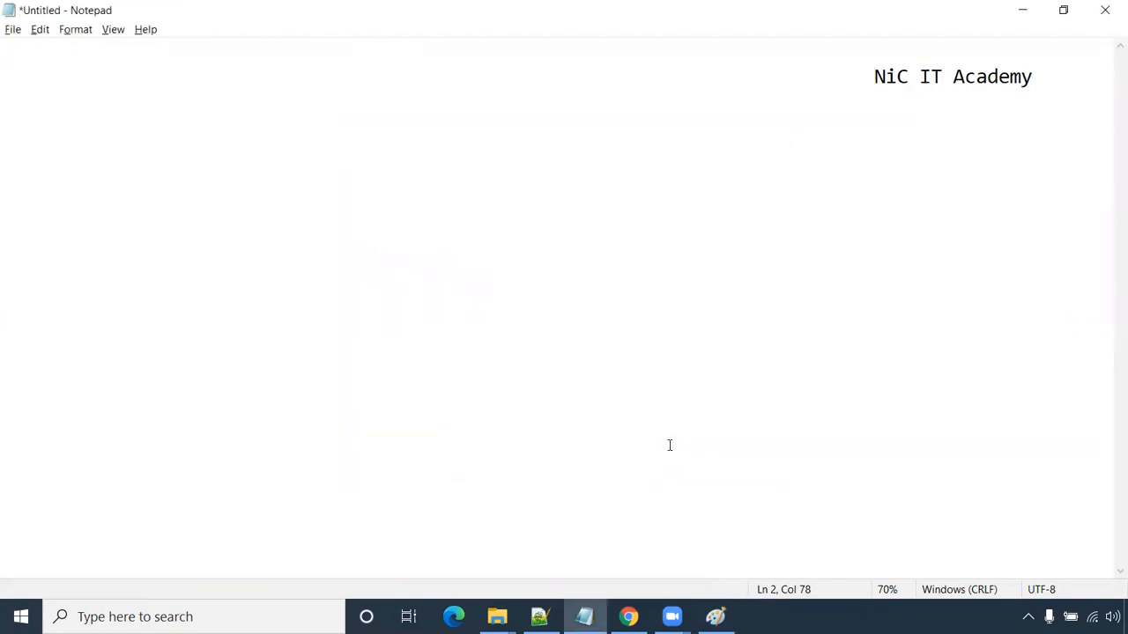
key(super+d)
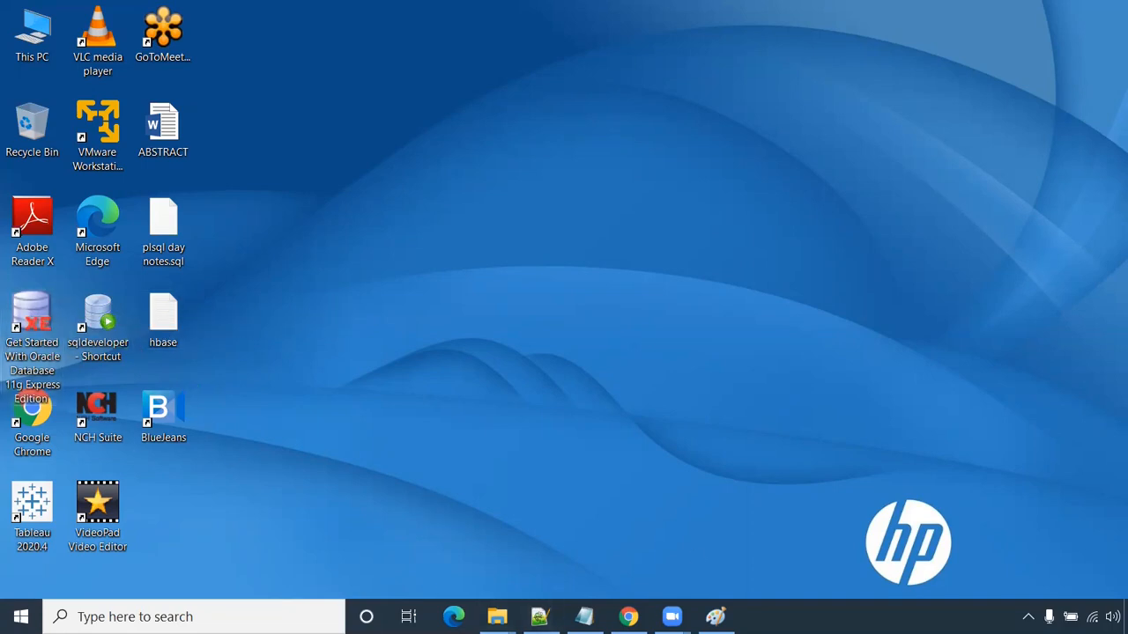
- Search 'oracle sql developer download' and open the Oracle SQL Developer Downloads page
click(628, 617)
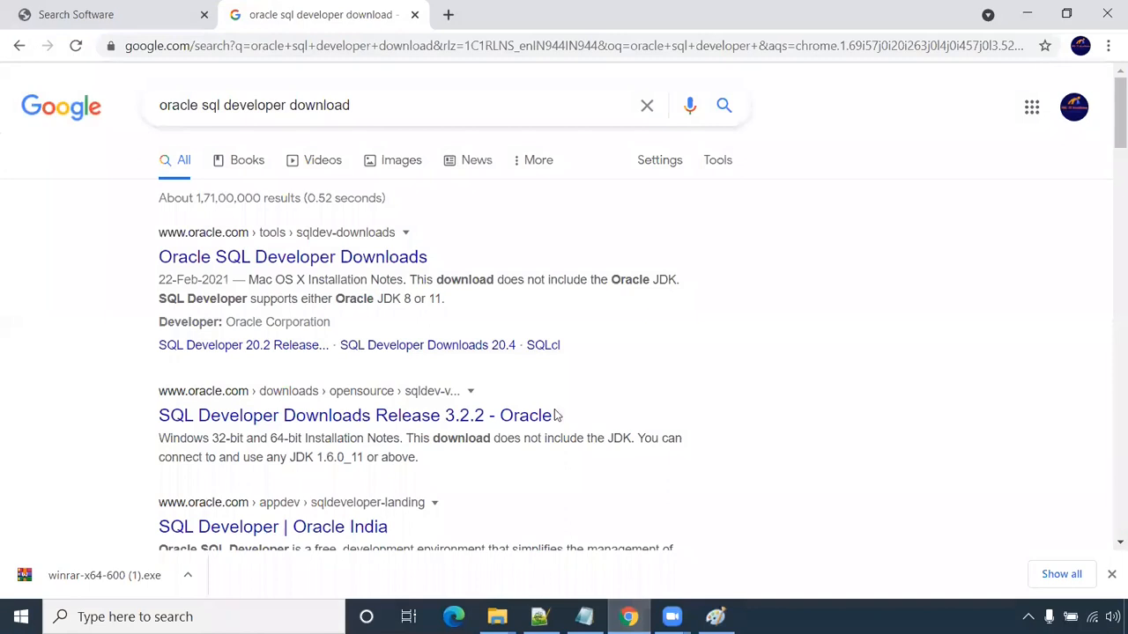
click(366, 105)
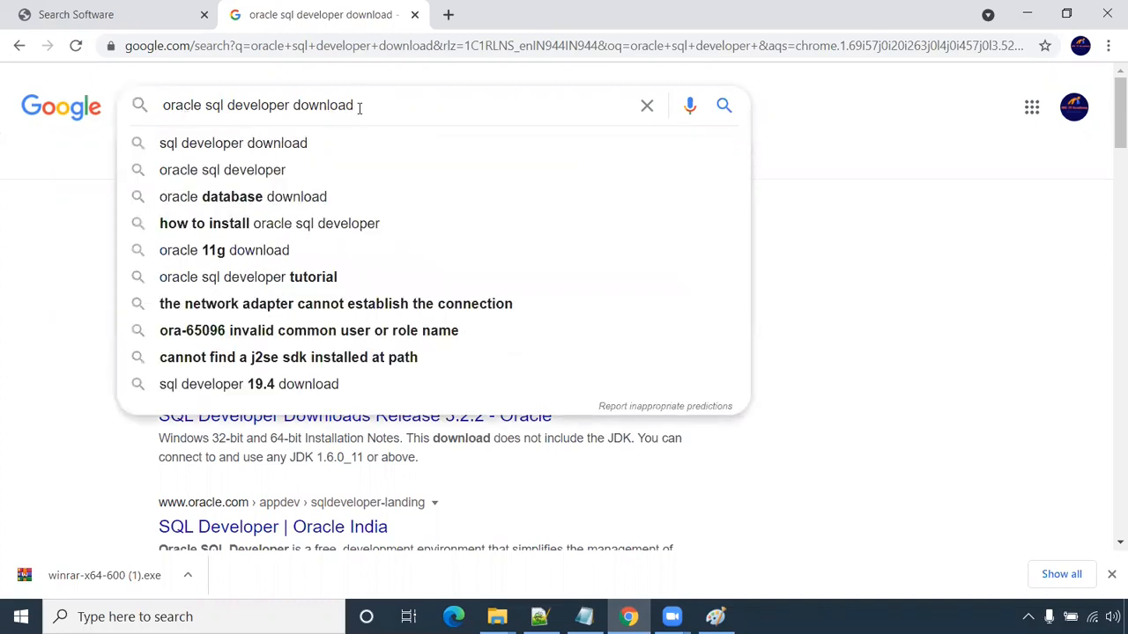
key(Return)
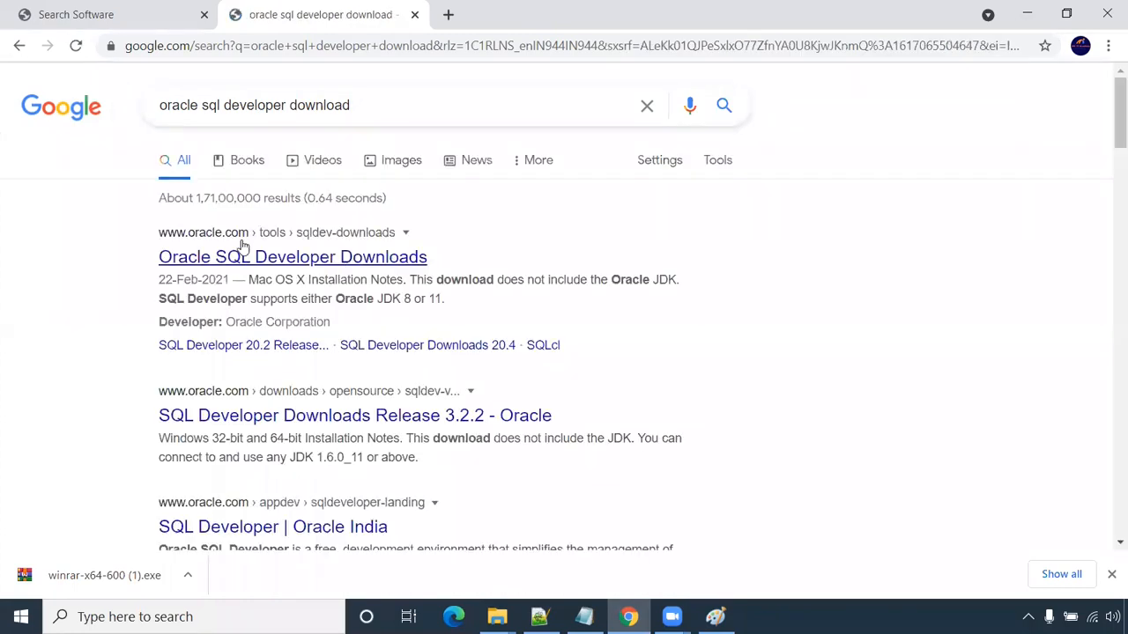
click(256, 258)
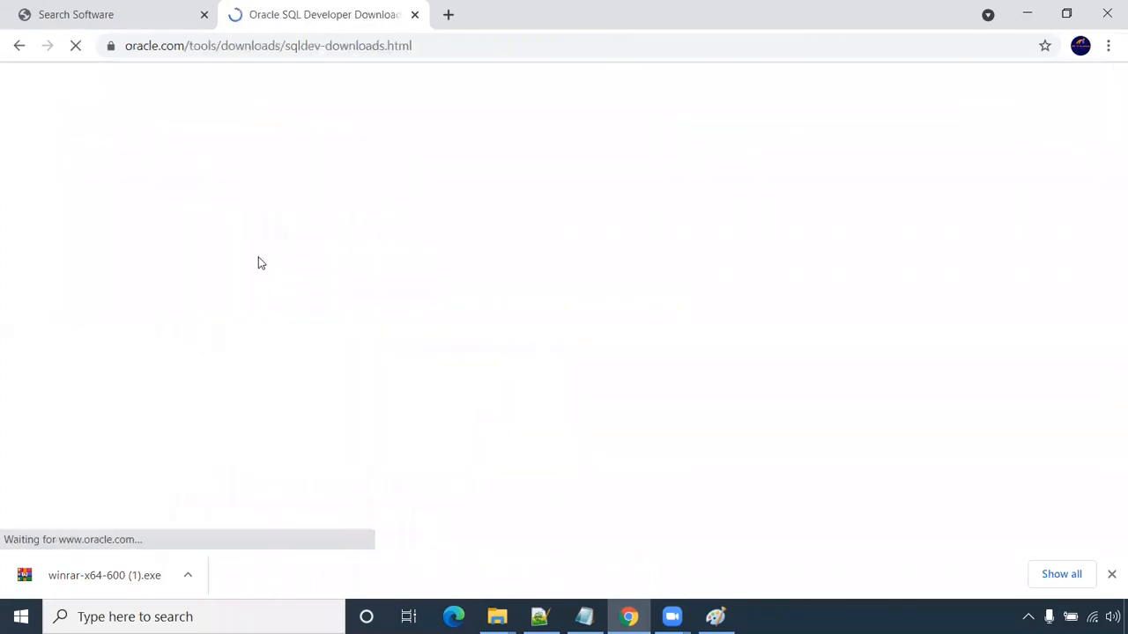
scroll(229, 326, down, 2)
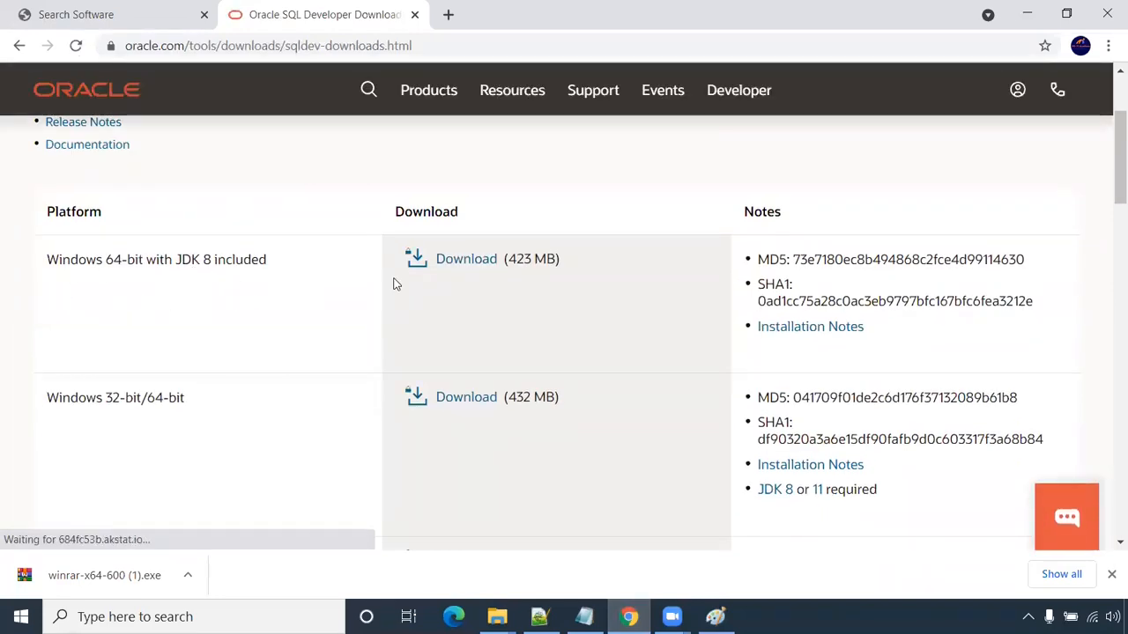
- Accept the Oracle license and download the Windows 64-bit SQL Developer zip with JDK 8
click(467, 259)
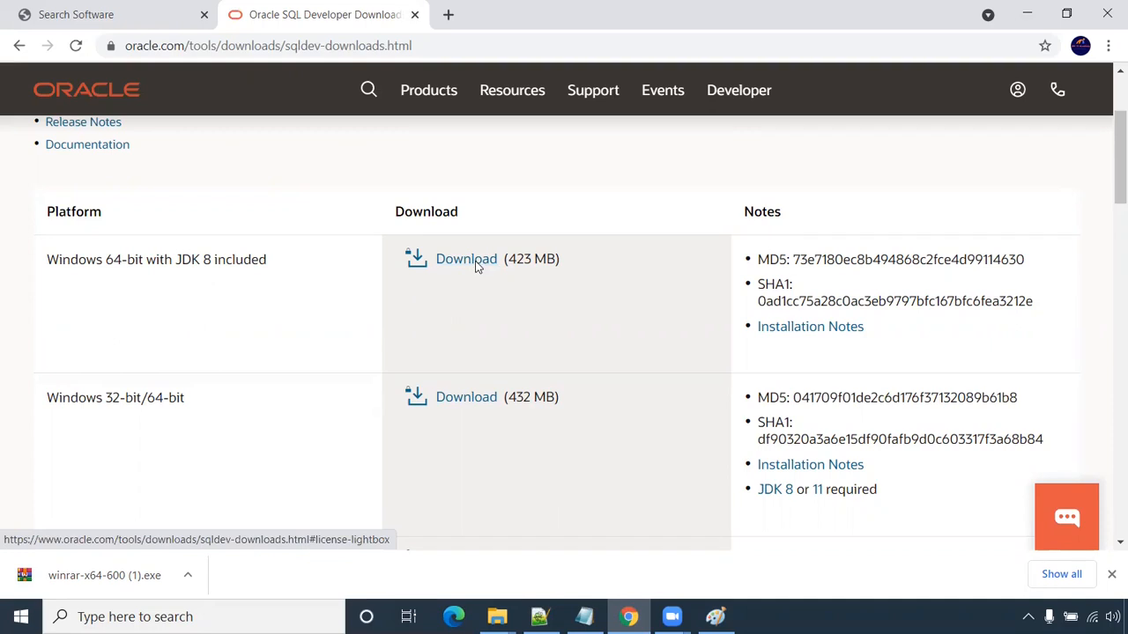
click(369, 266)
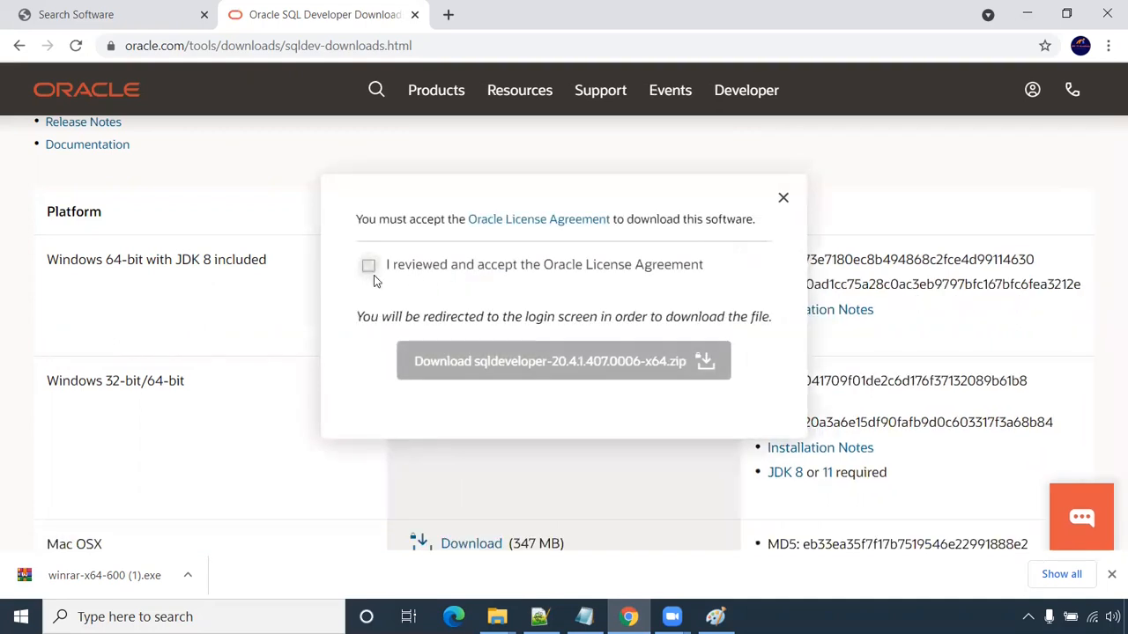
click(473, 363)
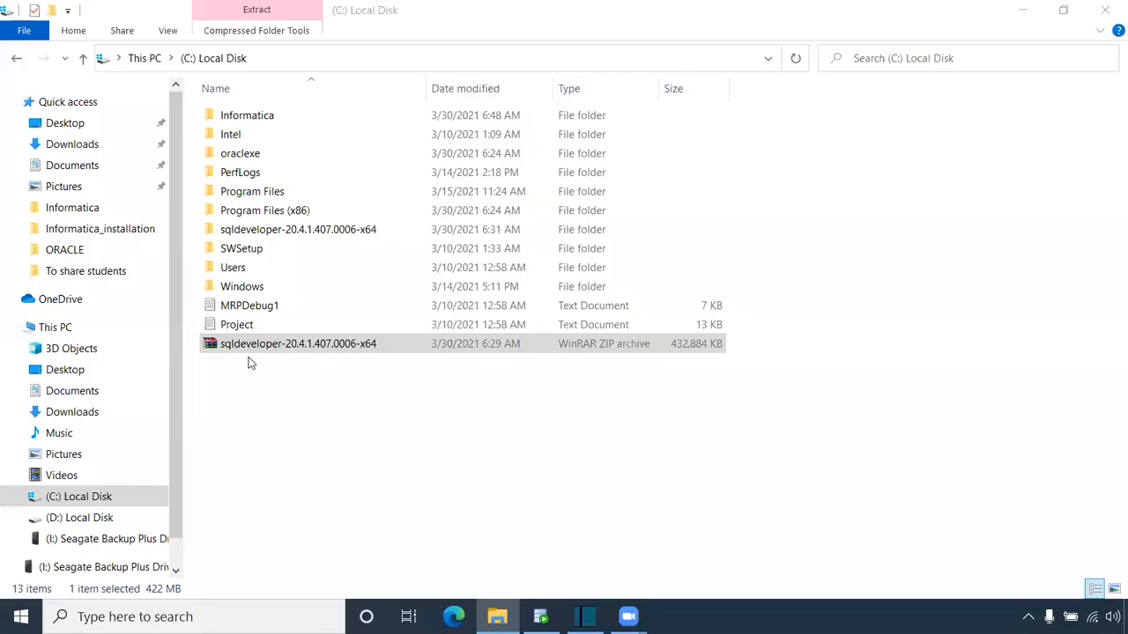
- Launch sqldeveloper.exe from C:\sqldeveloper-20.4.1.407.0006-x64\sqldeveloper
click(258, 349)
right_click(258, 350)
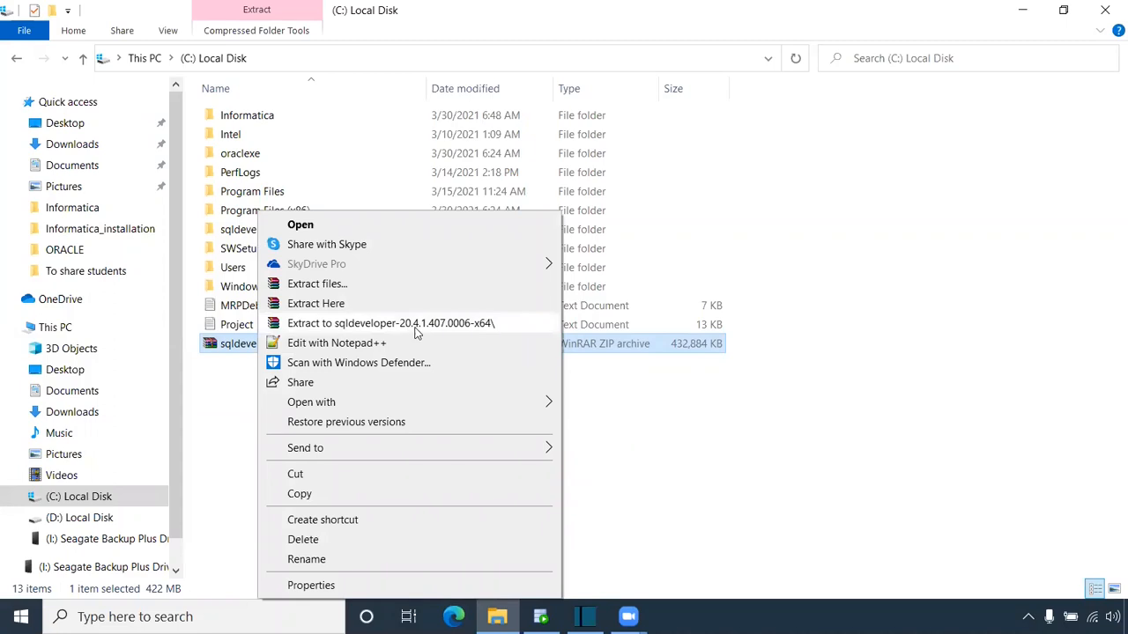
key(Escape)
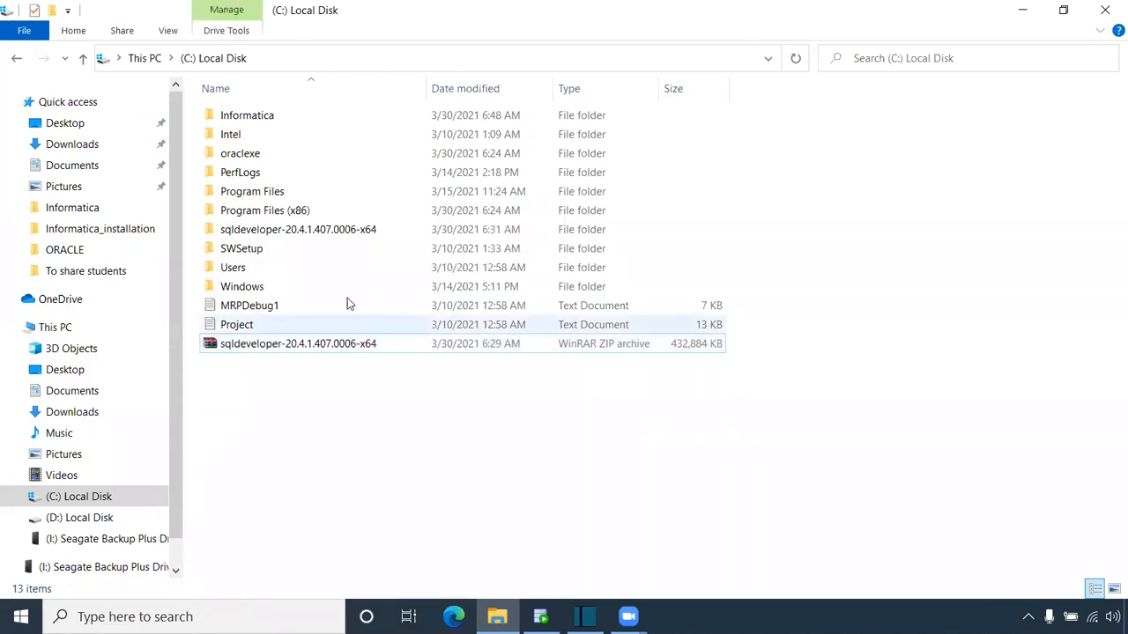
double_click(317, 230)
double_click(255, 115)
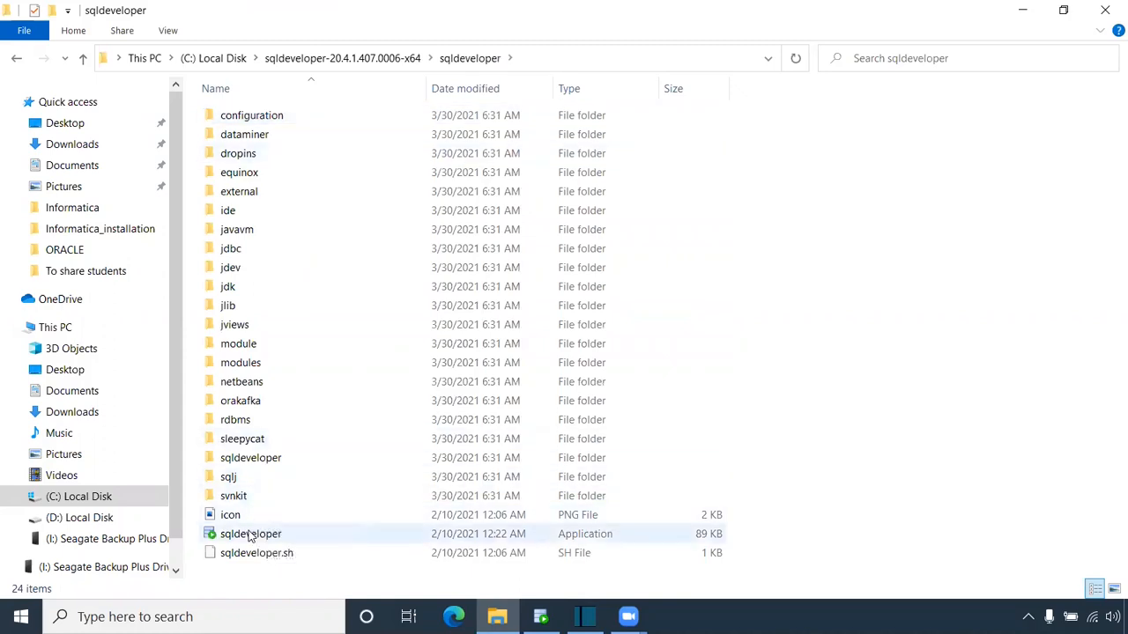
click(252, 534)
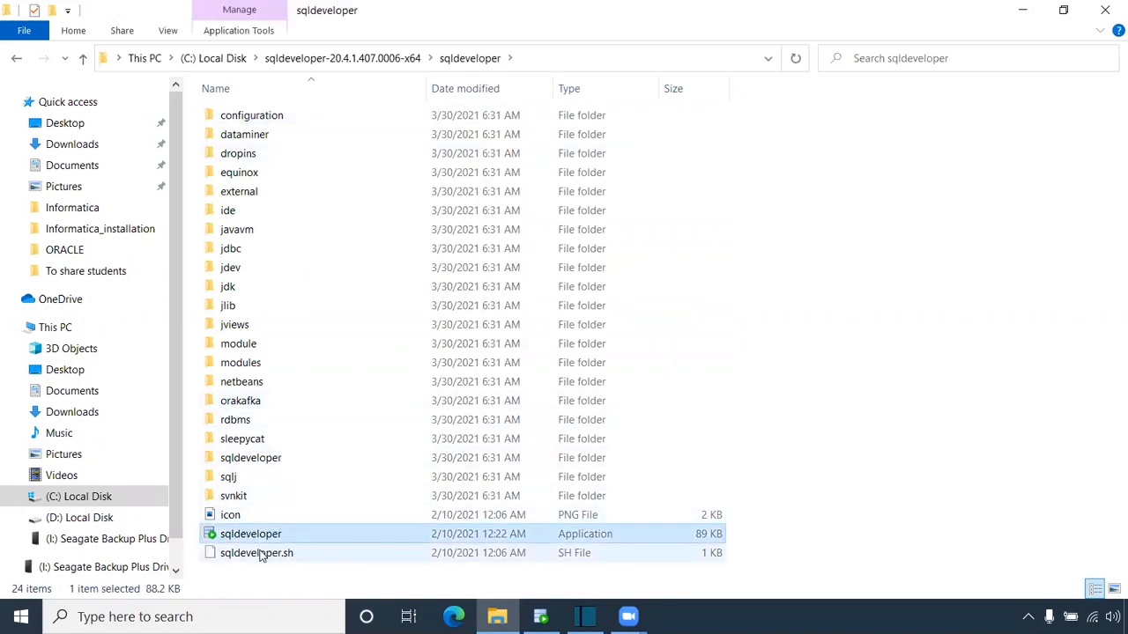
double_click(261, 535)
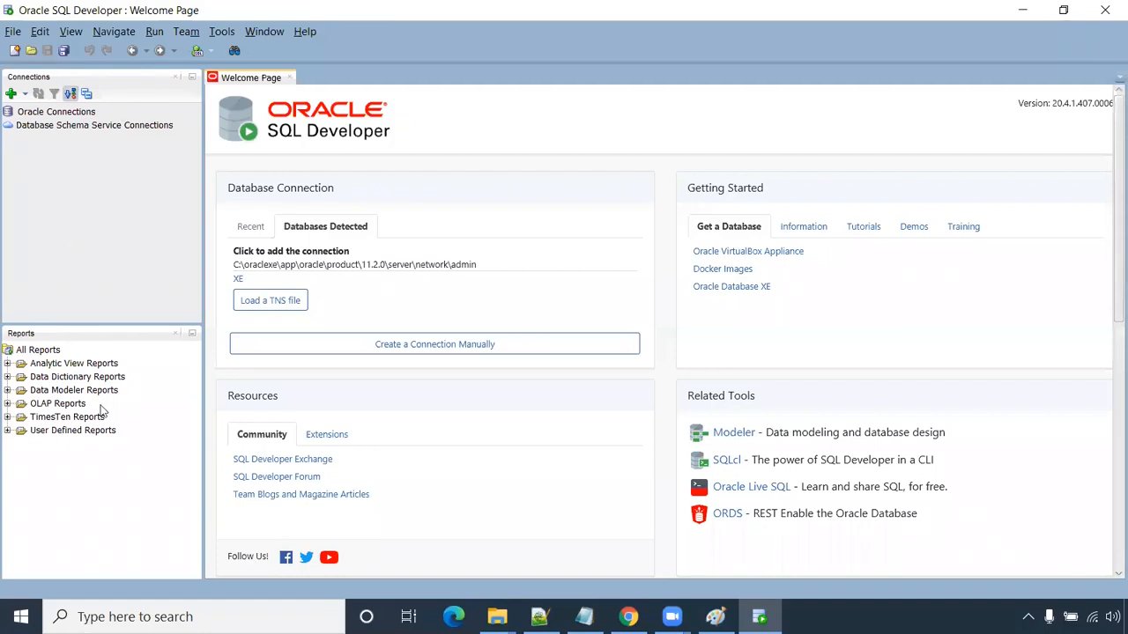
- Create an ADMIN connection for the system user with SID xe, test it, and connect
click(289, 301)
click(714, 617)
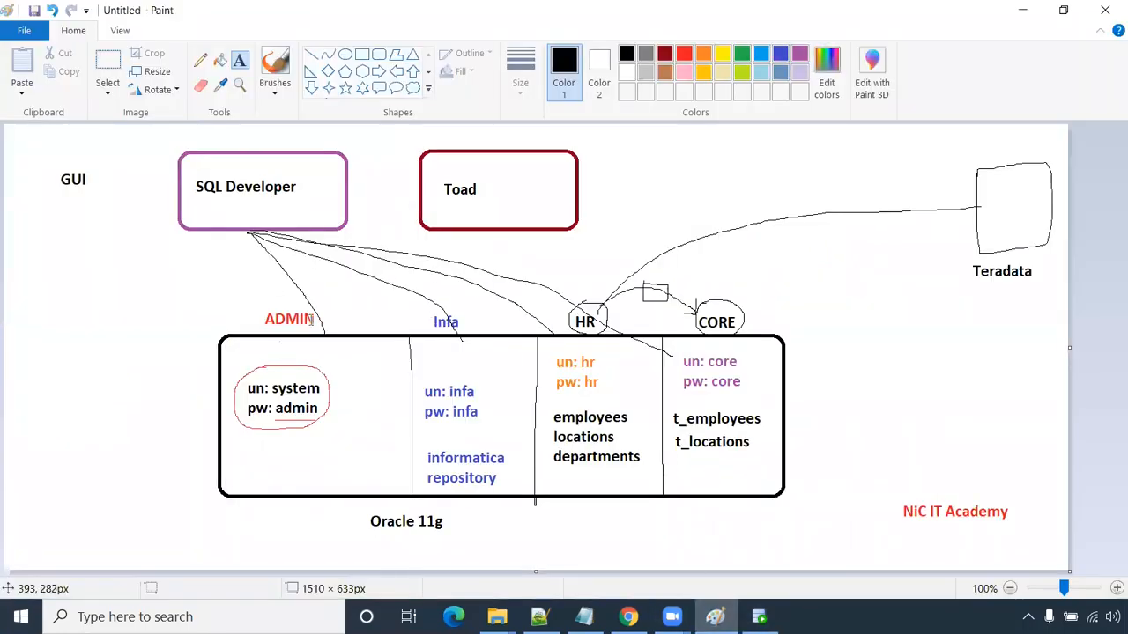
key(alt+Tab)
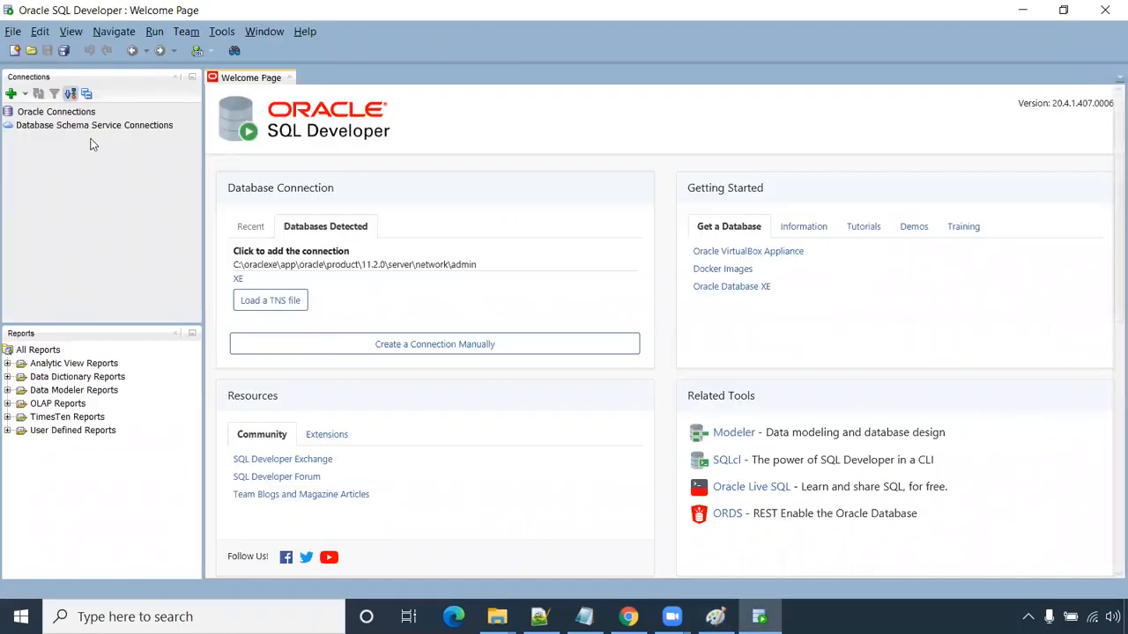
click(11, 94)
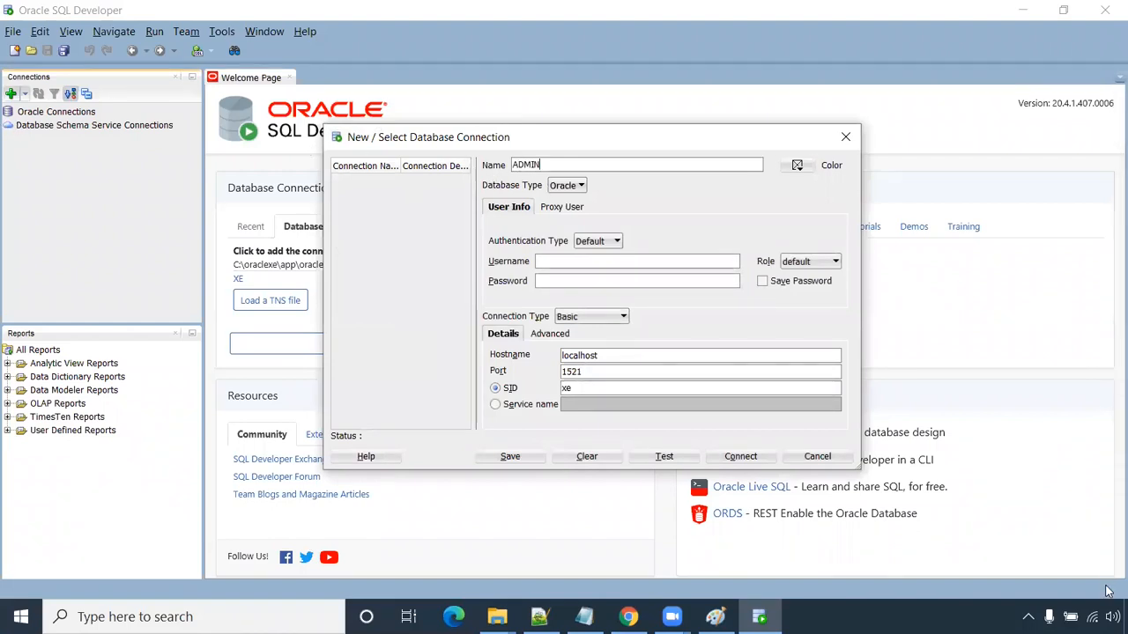
drag(551, 163, 511, 165)
click(579, 261)
key(Tab)
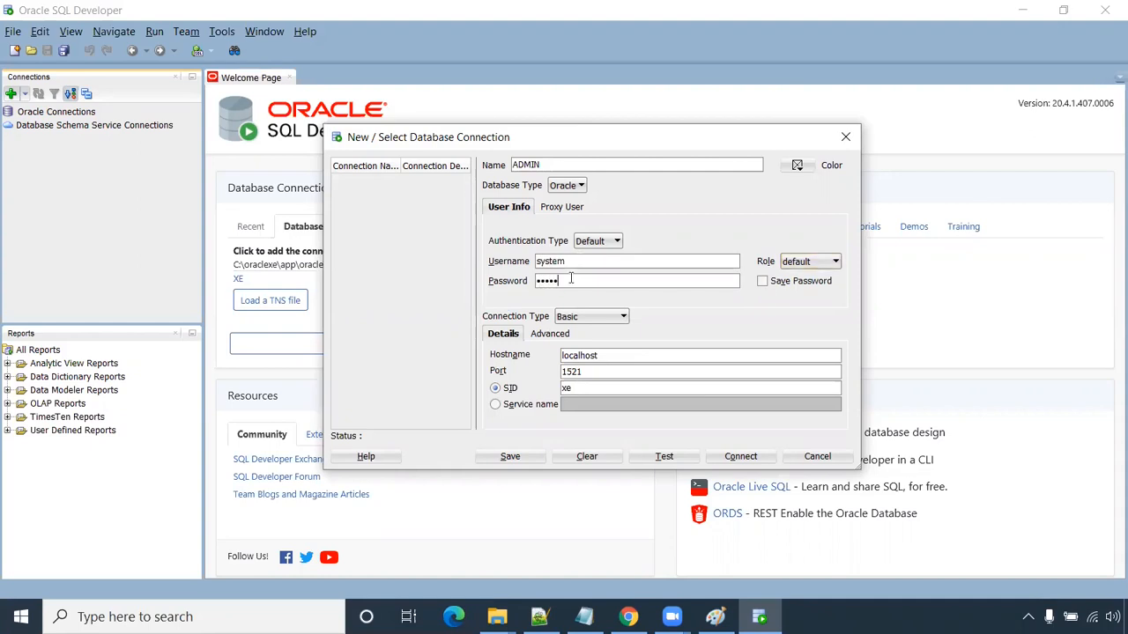
click(715, 617)
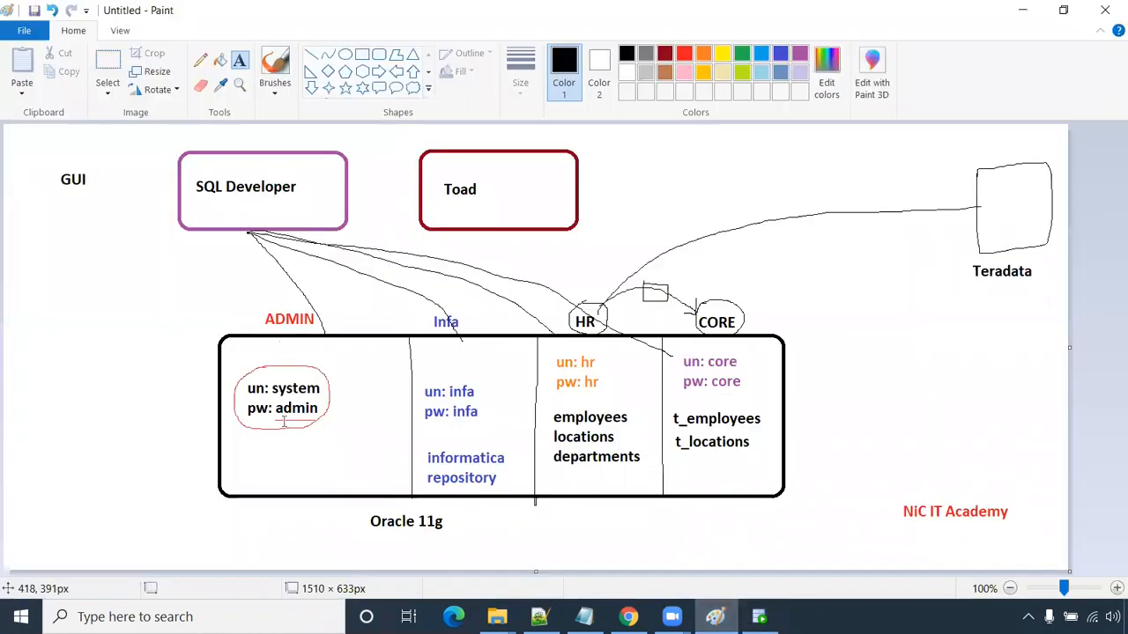
key(alt+Tab)
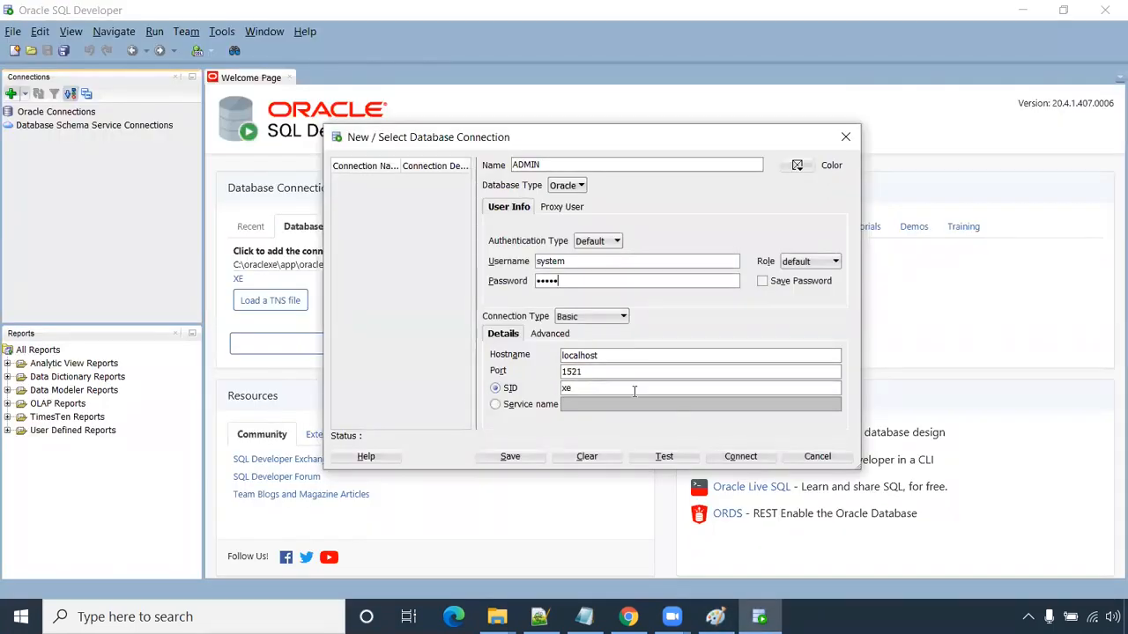
click(674, 454)
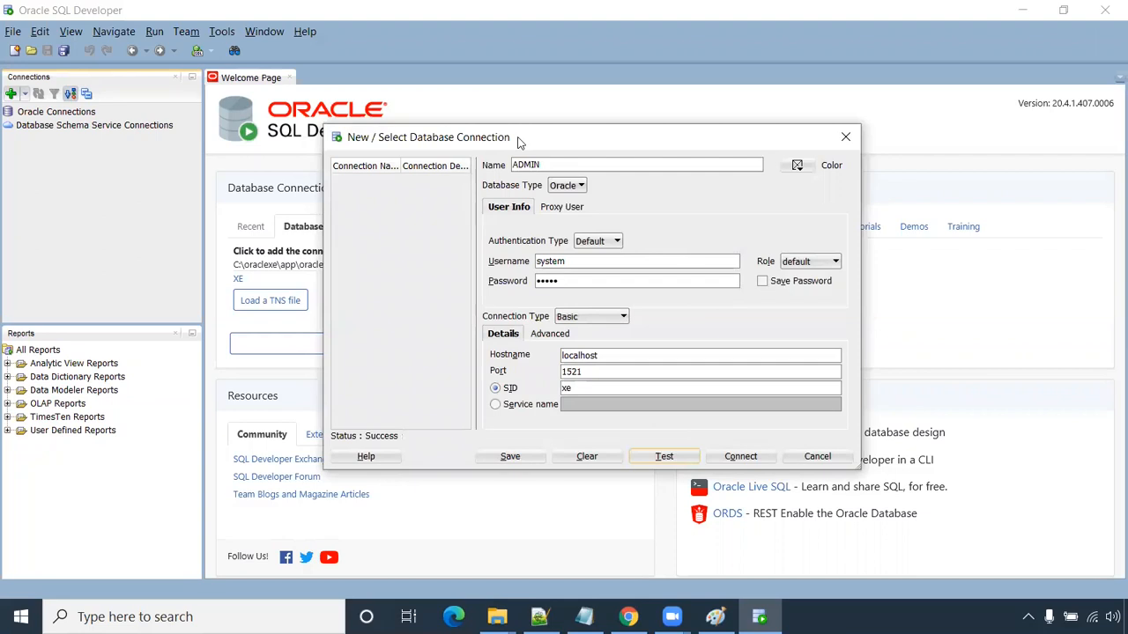
click(740, 455)
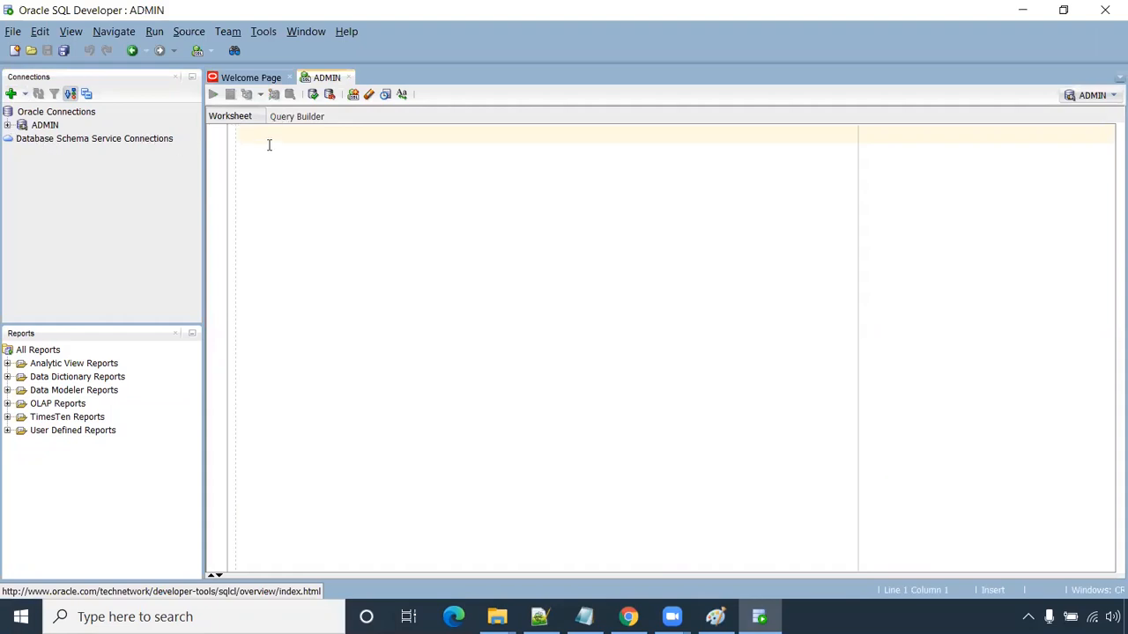
- Run an ALTER USER statement that resets HR's password and unlocks the account
key(alt+Tab)
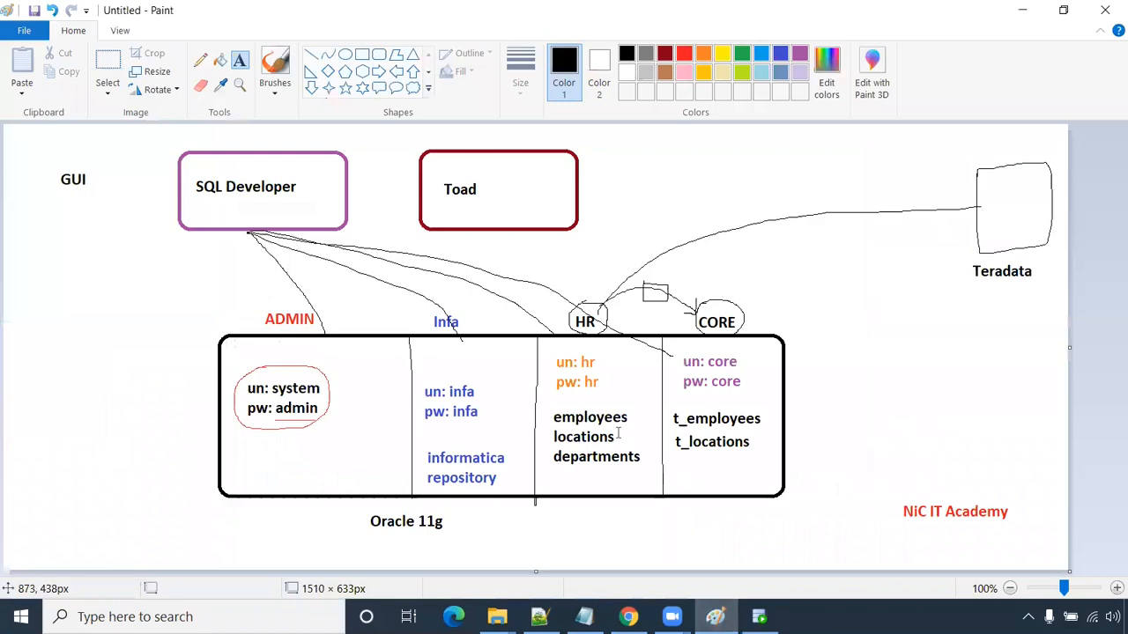
key(alt+Tab)
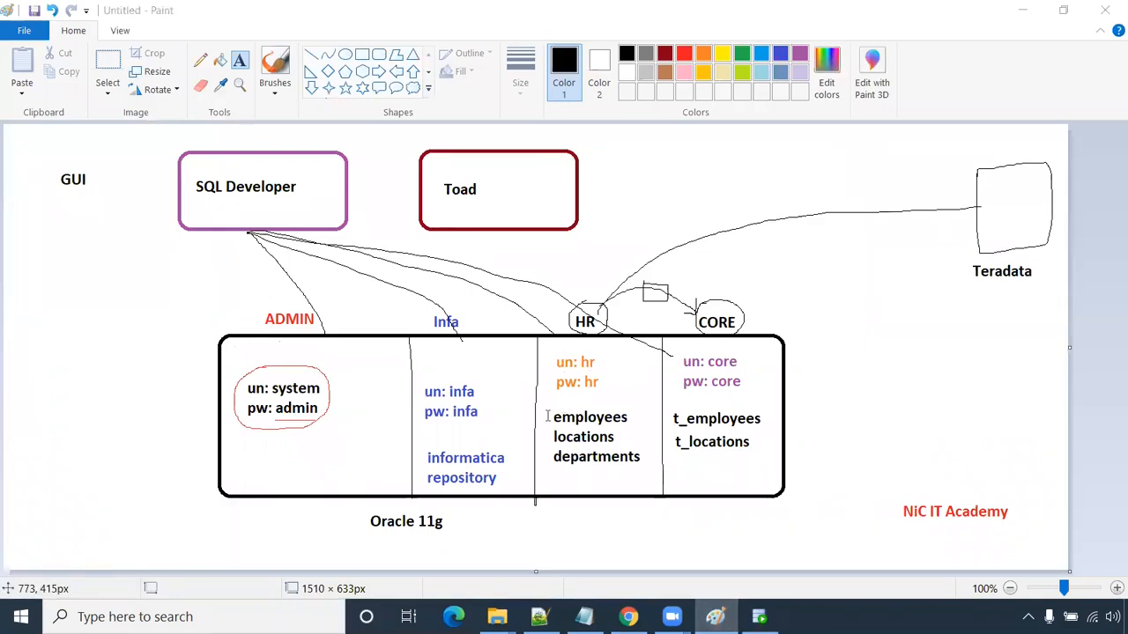
key(alt+Tab)
key(Tab)
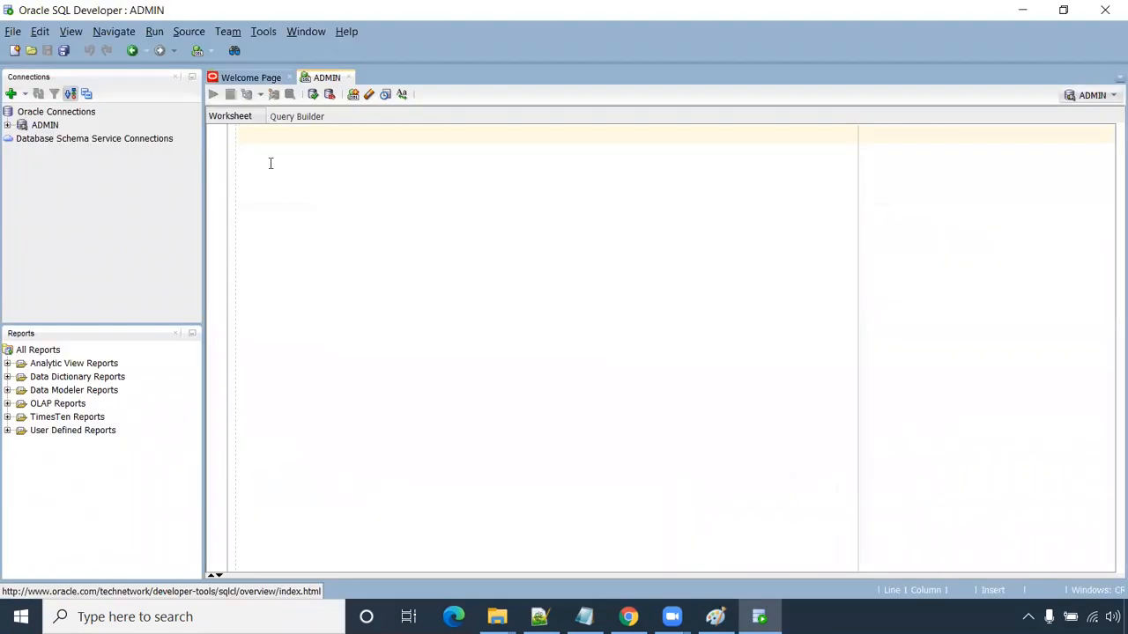
text(alter user hr)
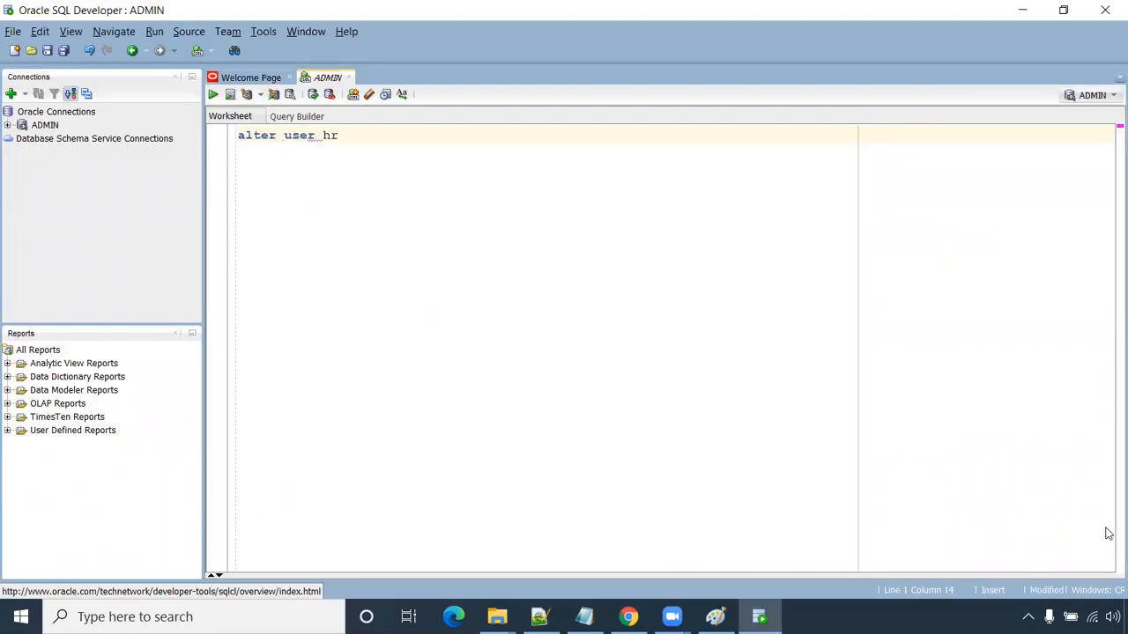
text( identified bu)
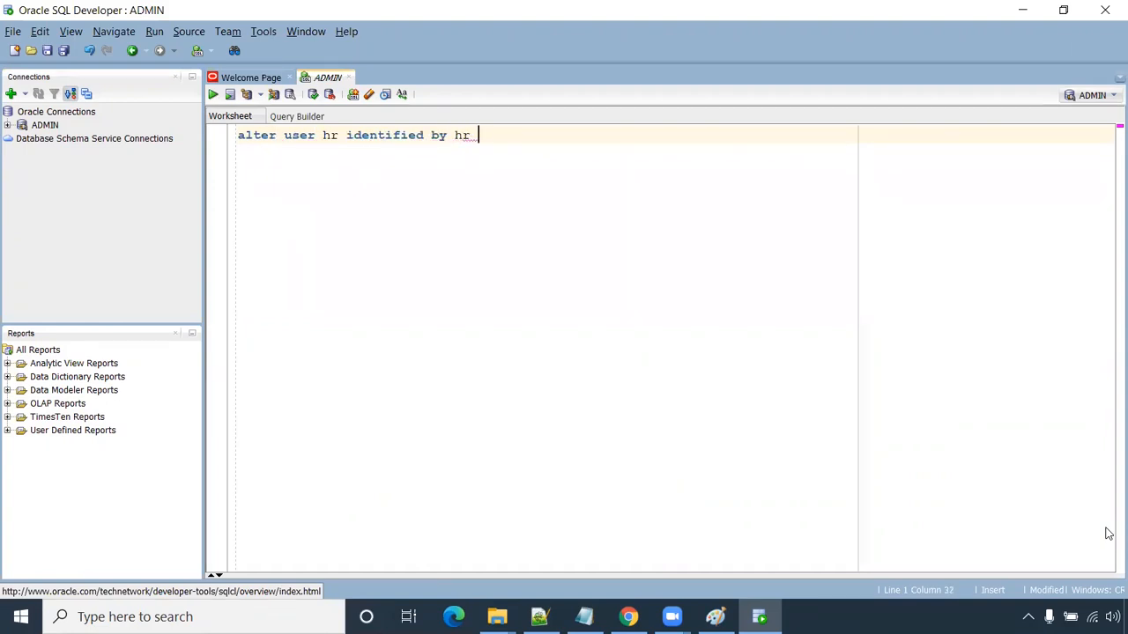
text( hr account unlock;)
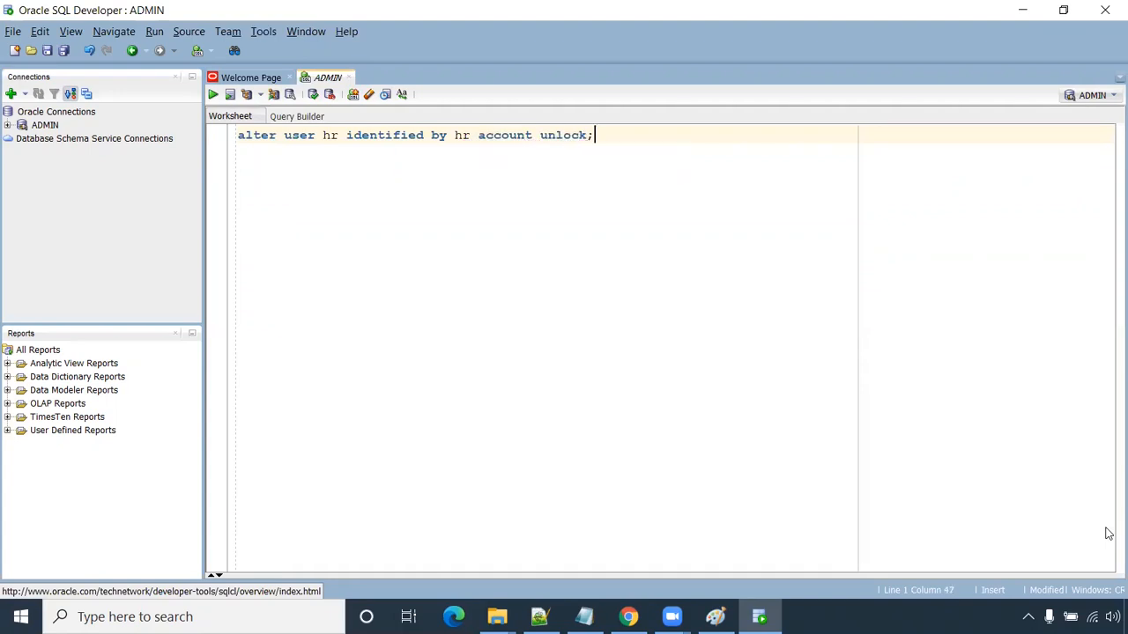
key(F5)
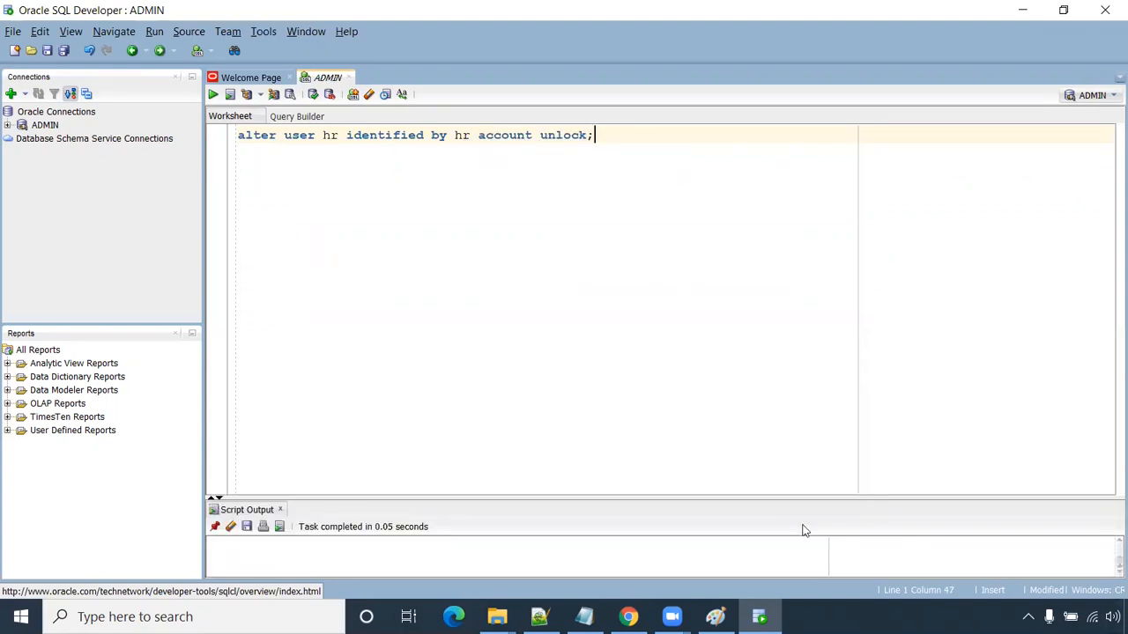
- Enlarge the Script Output pane, select the 'User HR altered.' message, and add a new line
drag(785, 499, 785, 329)
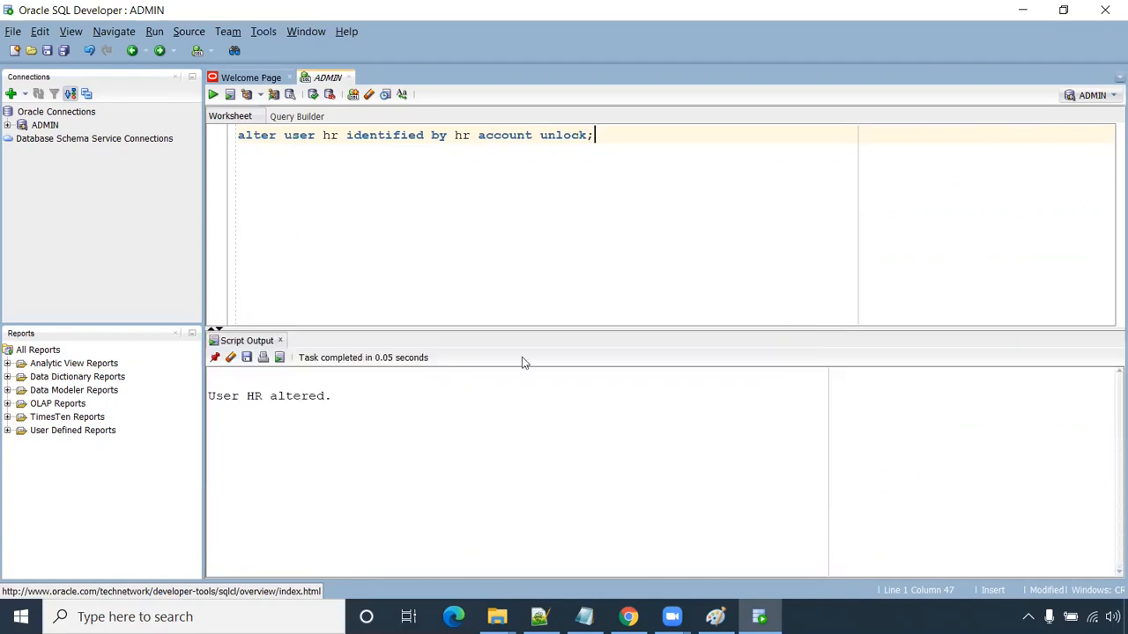
drag(343, 399, 214, 397)
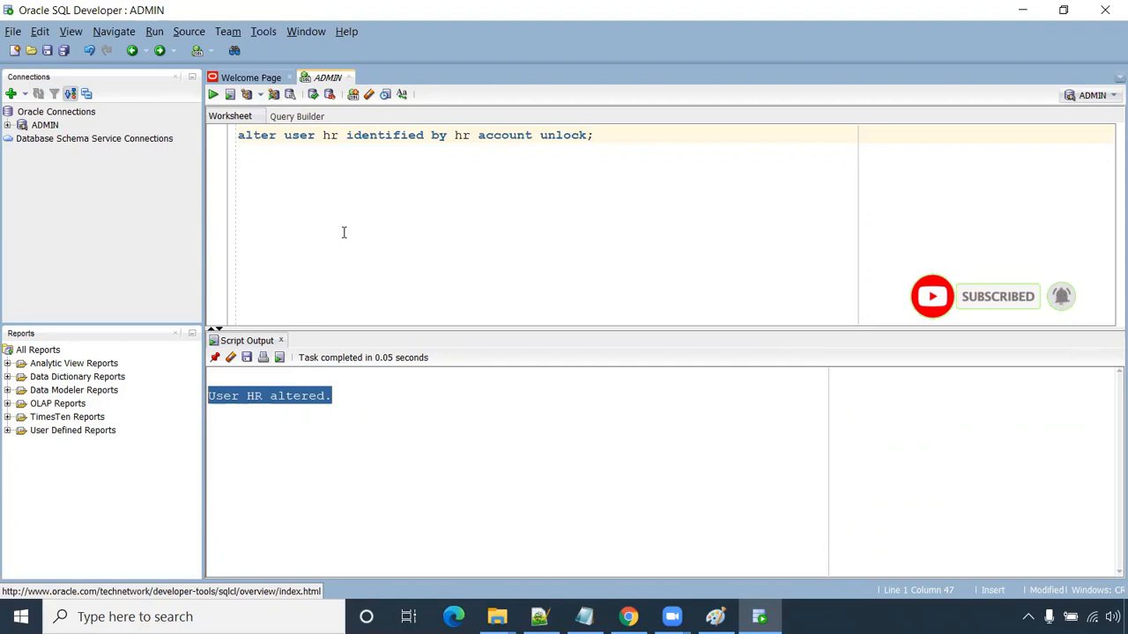
key(Return)
key(Return)
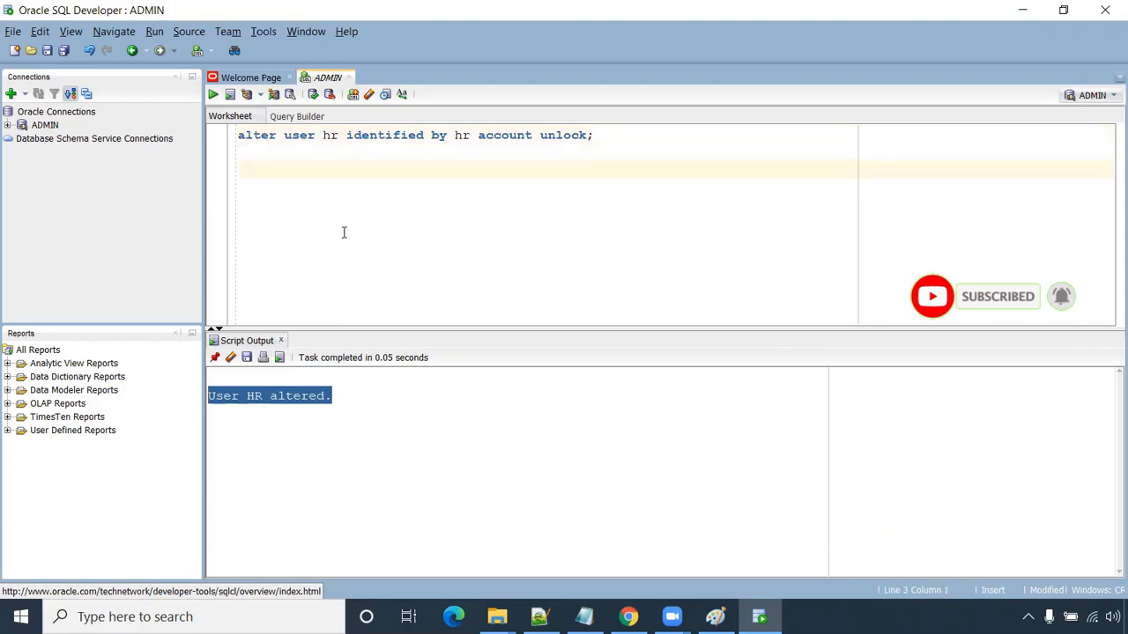
- Create and connect an HR connection for the hr user
click(12, 95)
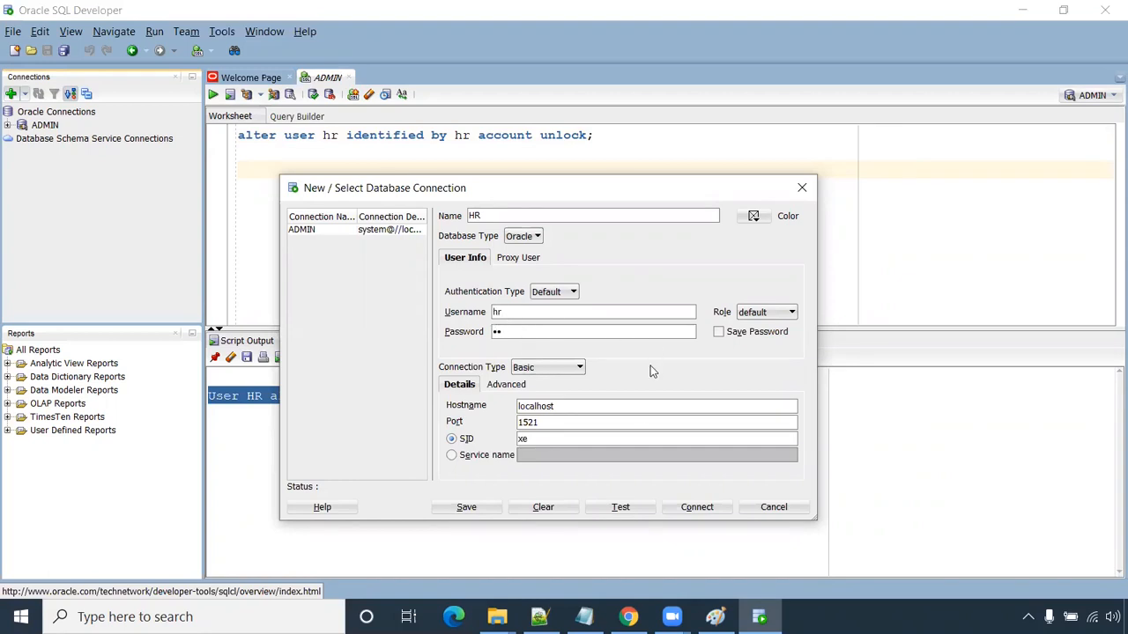
click(685, 507)
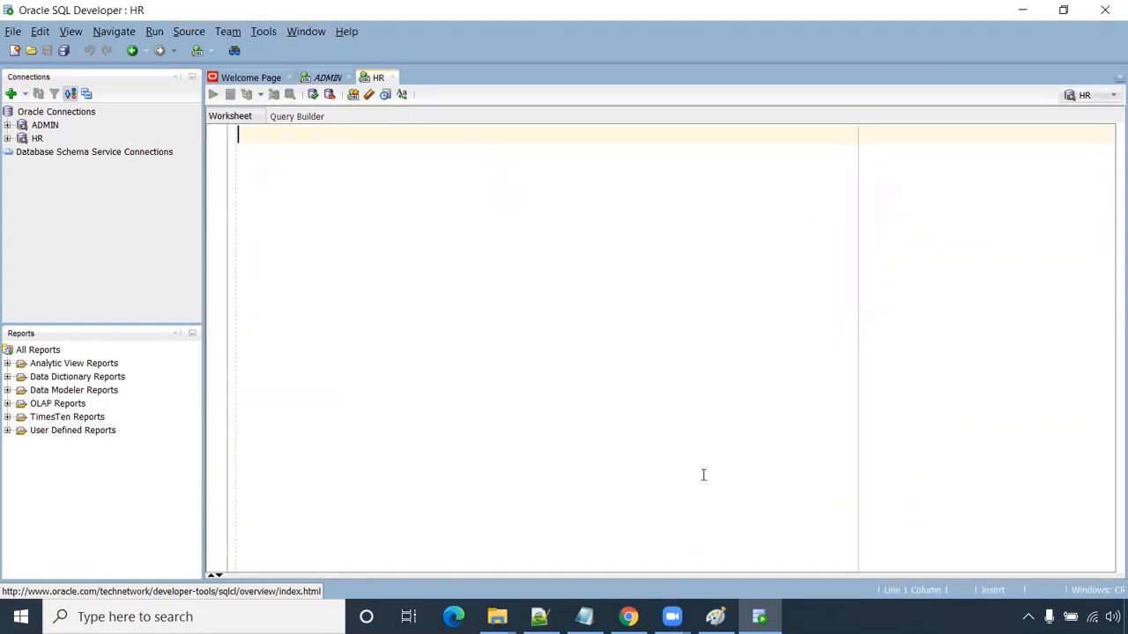
click(713, 616)
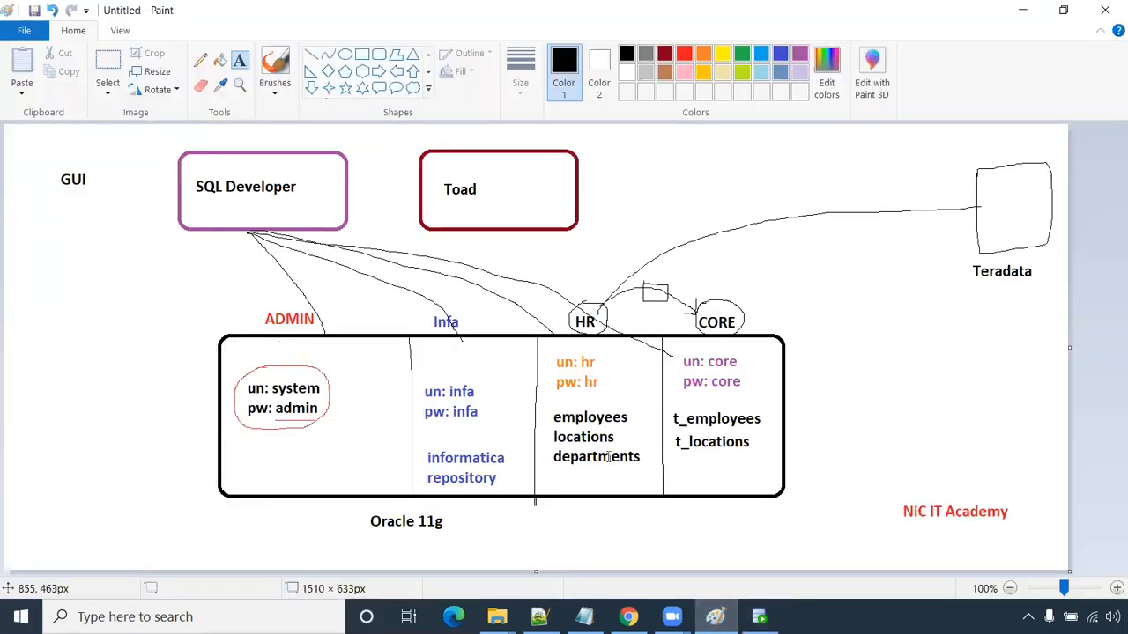
key(alt+Tab)
- Expand HR's Tables and run 'select * from employees', fetching 50 rows
click(8, 138)
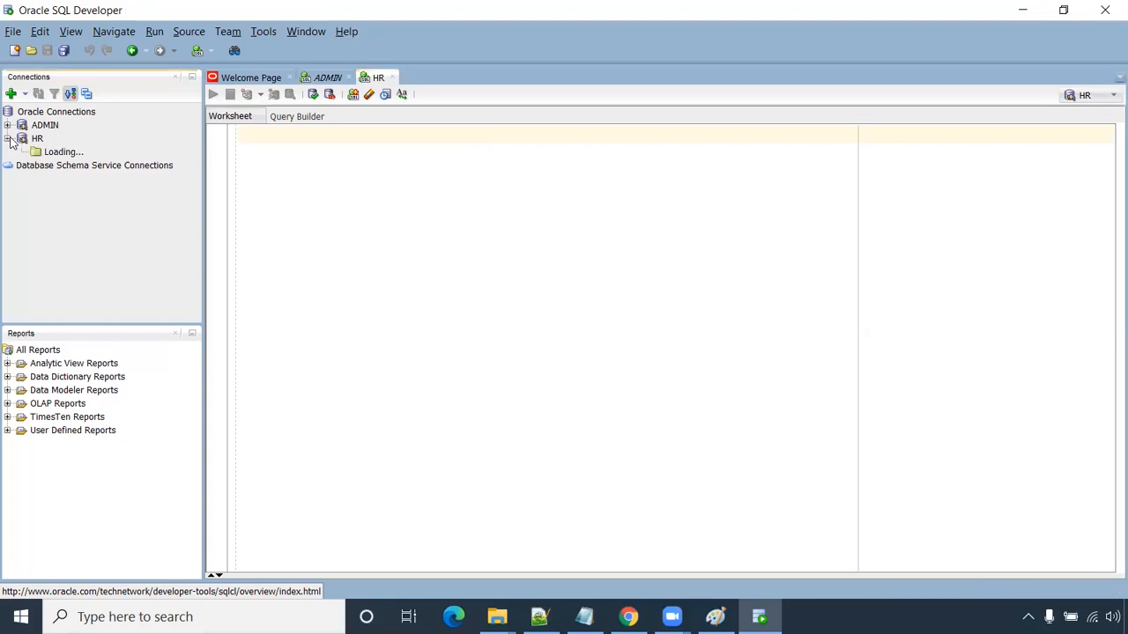
click(21, 151)
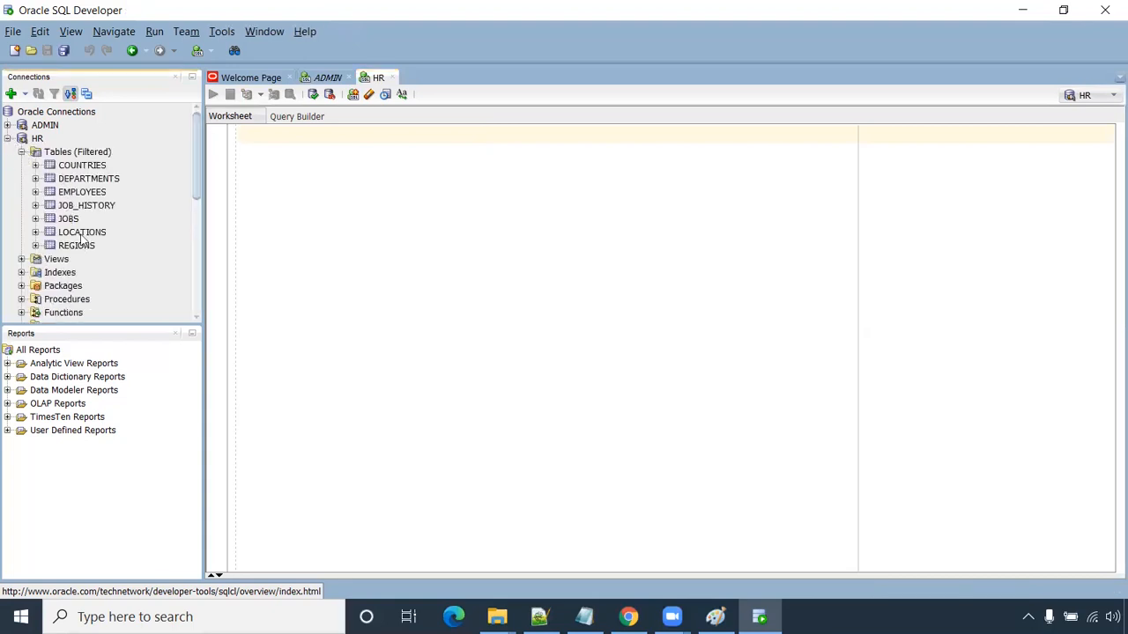
click(259, 144)
text(select)
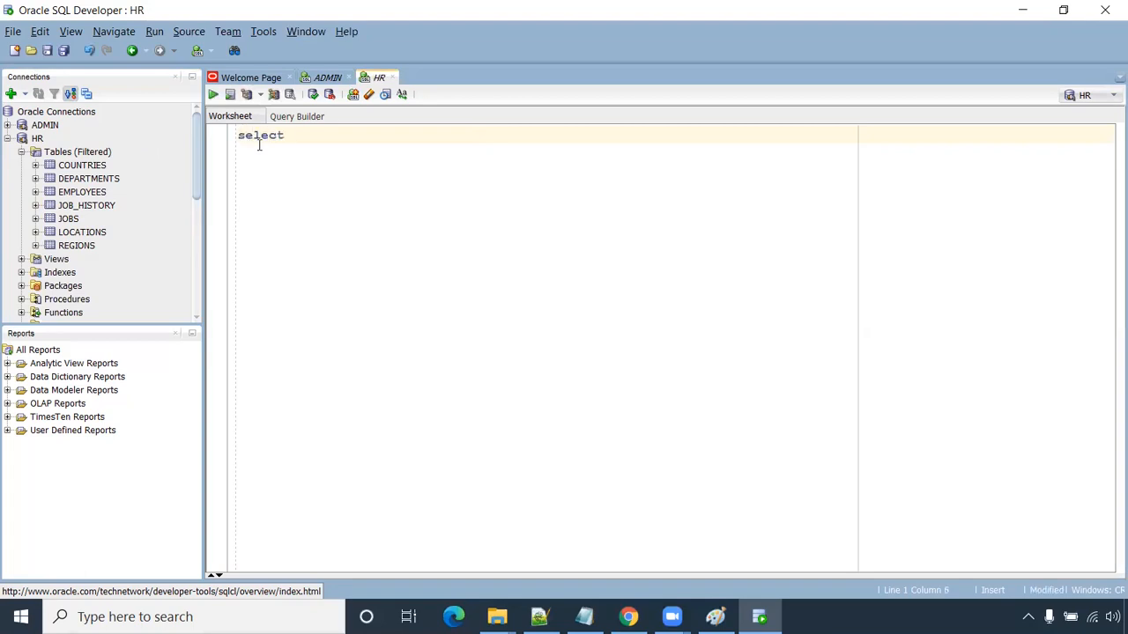
text( * from employees;)
key(ctrl+Return)
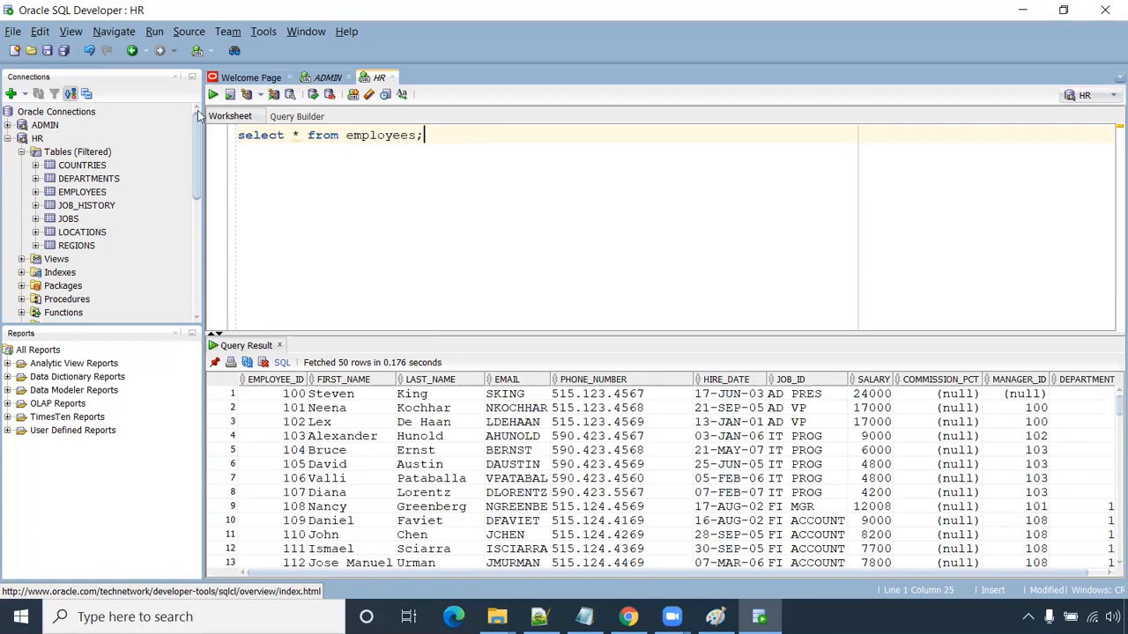
- Collapse the HR object tree and return to the ADMIN worksheet
click(8, 139)
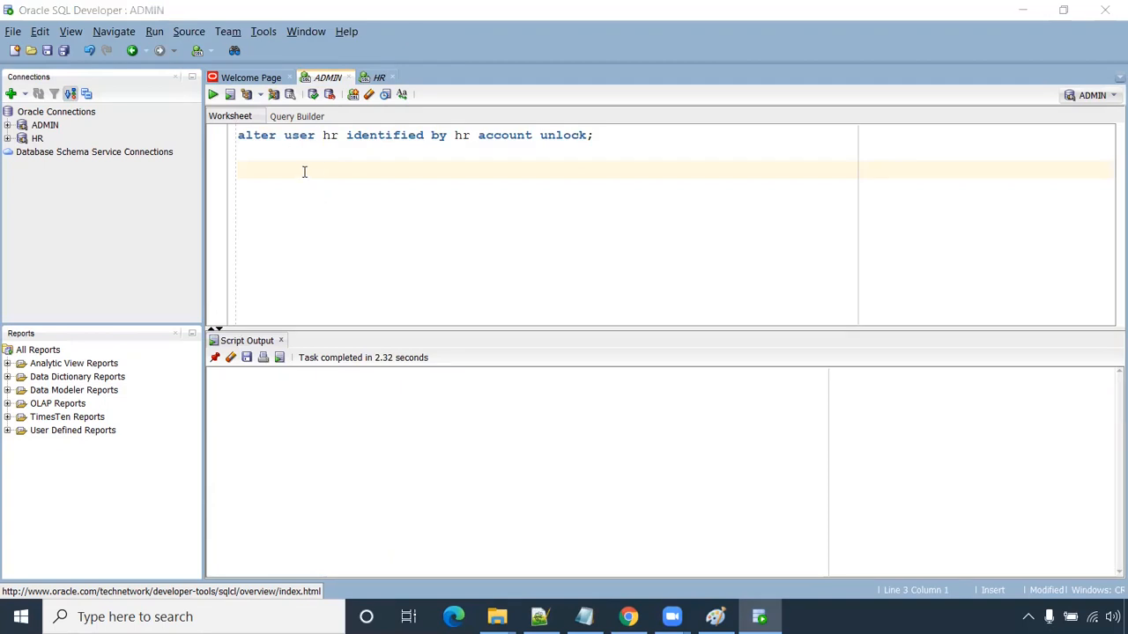
click(302, 168)
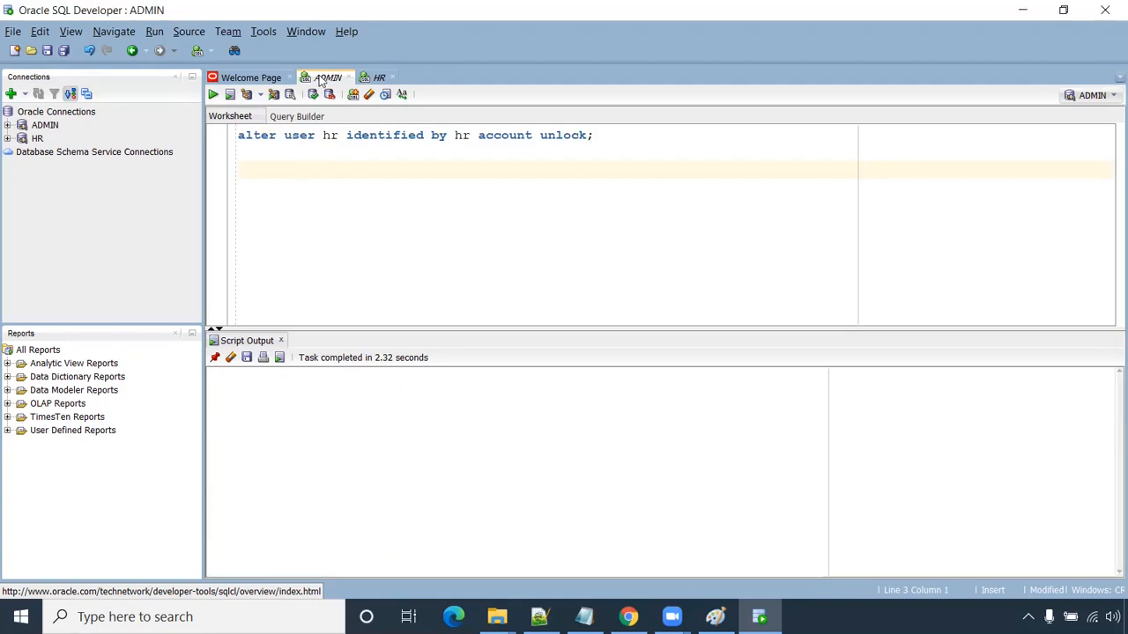
click(376, 80)
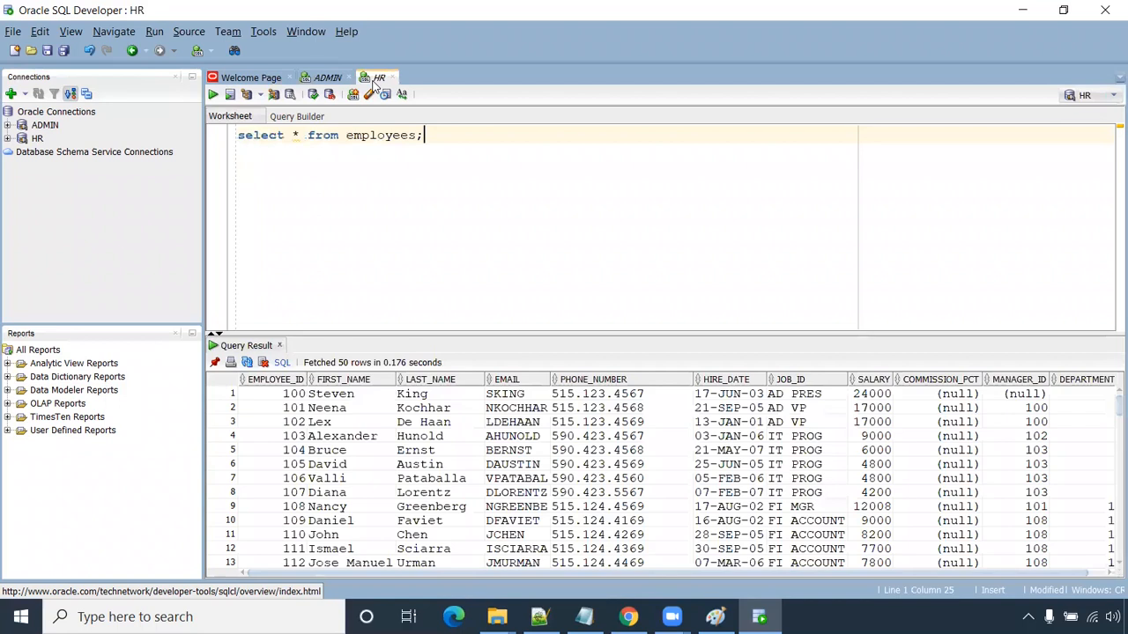
click(328, 81)
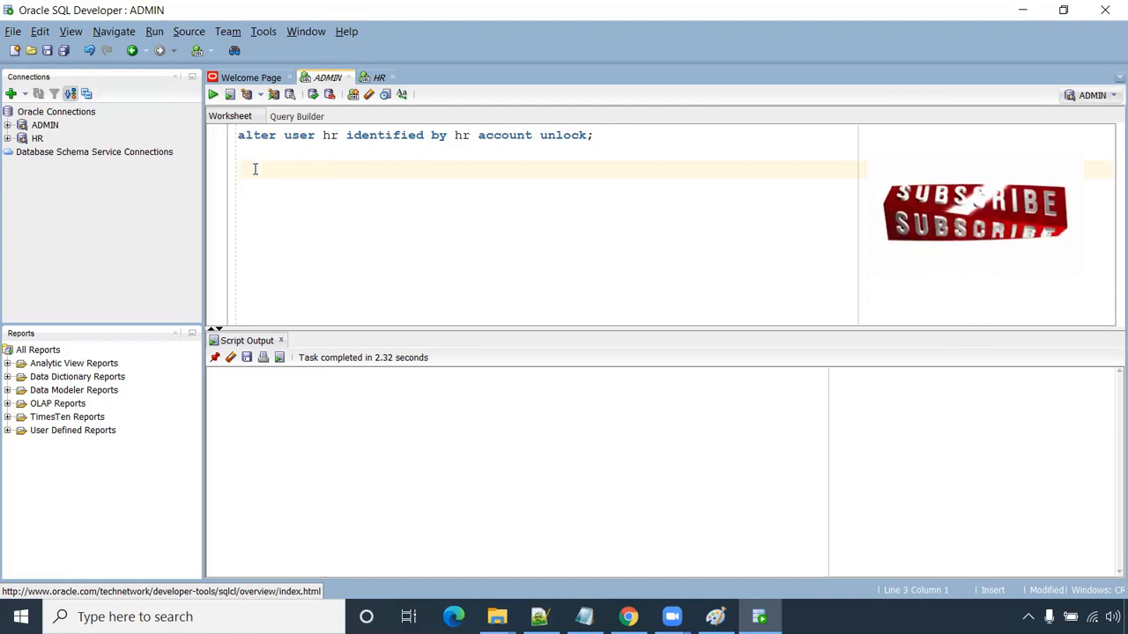
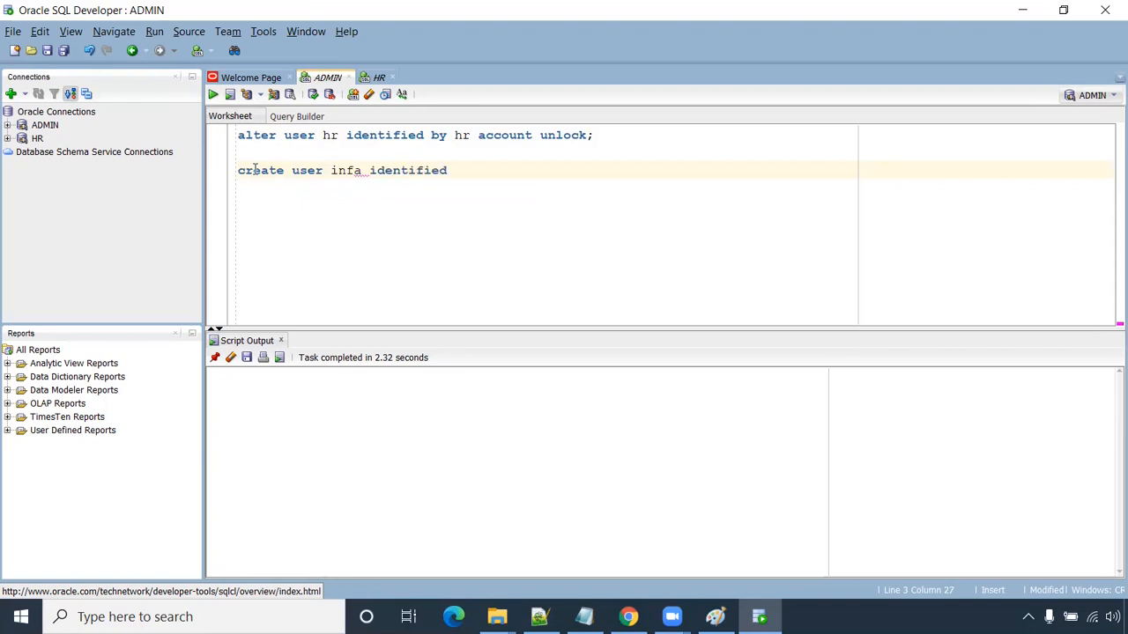
- Create the database user infa with a CREATE USER statement
key(ctrl+Return)
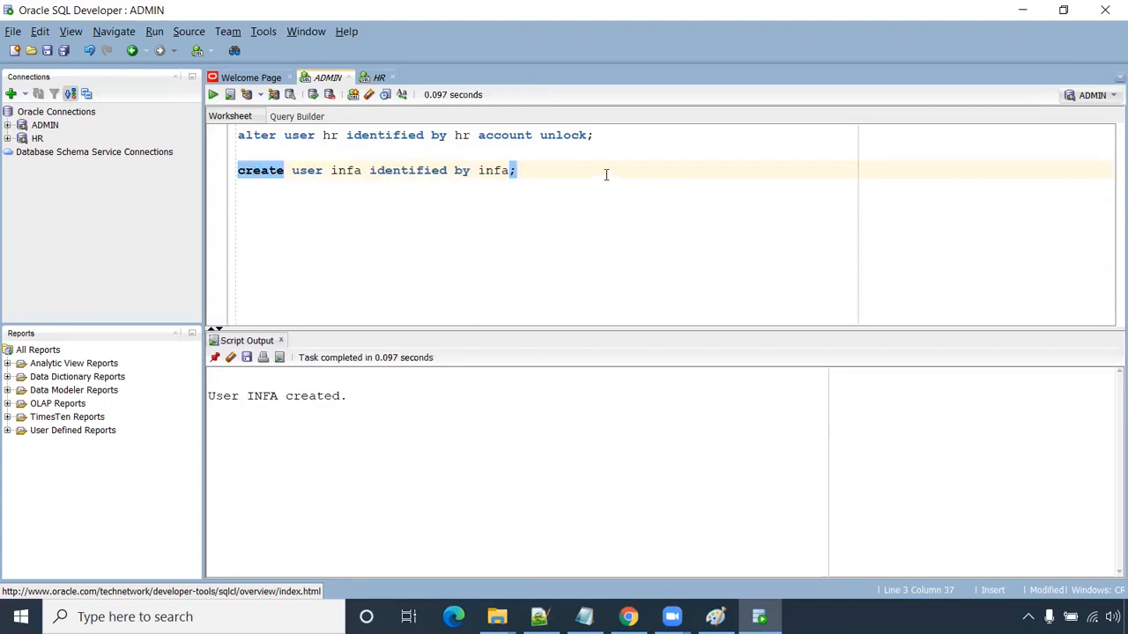
key(Return)
key(Return)
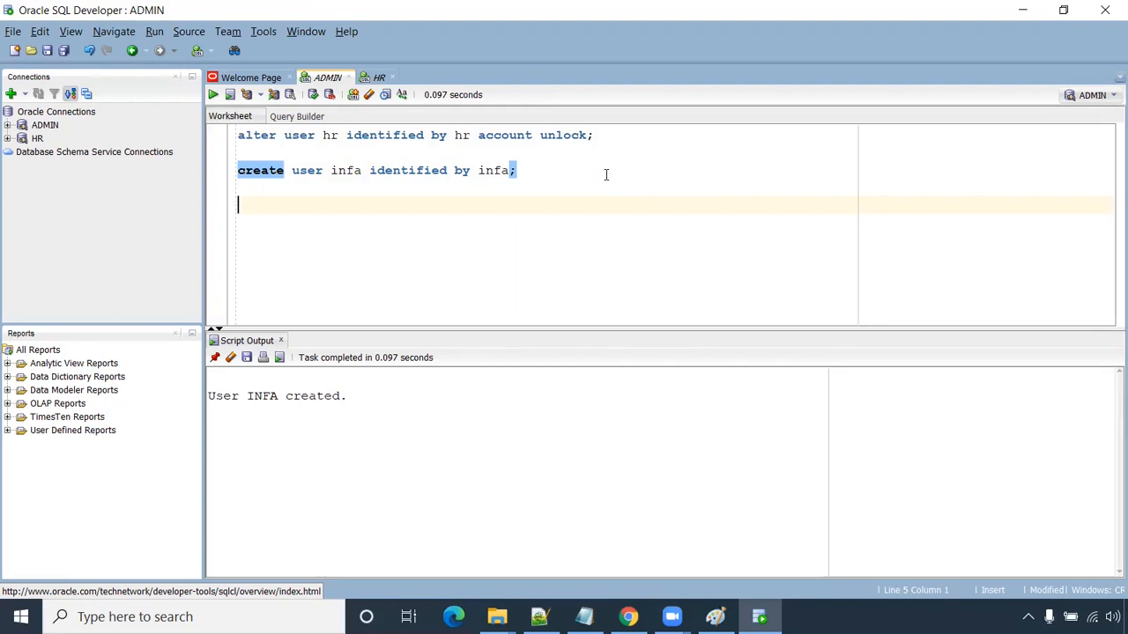
- Run 'grant dba to infa;' to give infa DBA rights
text(grant)
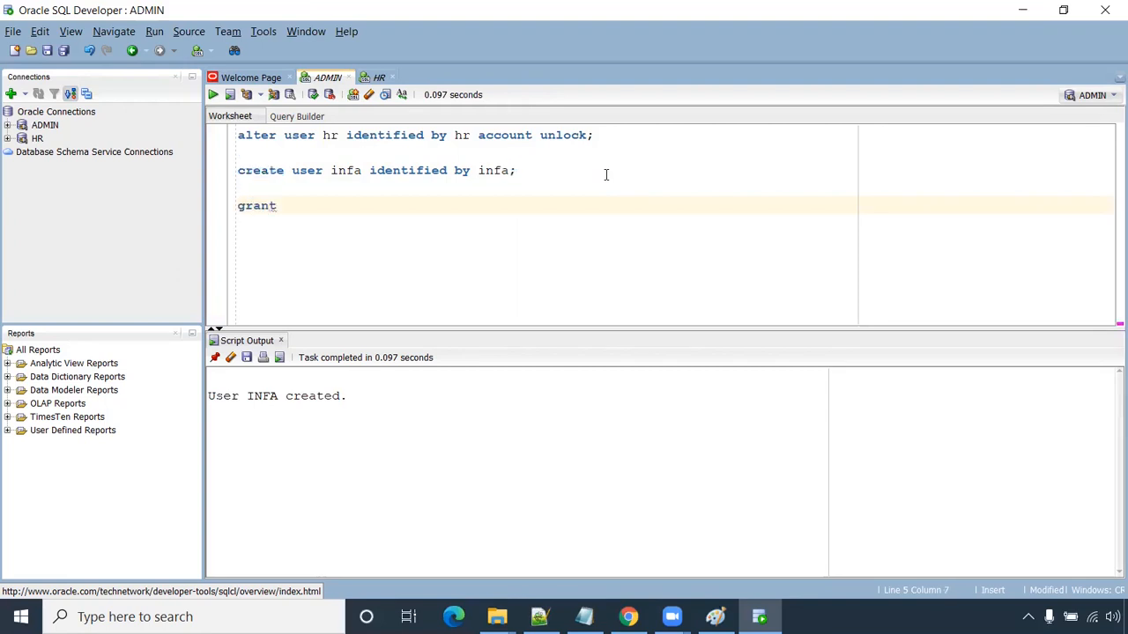
text( dba to )
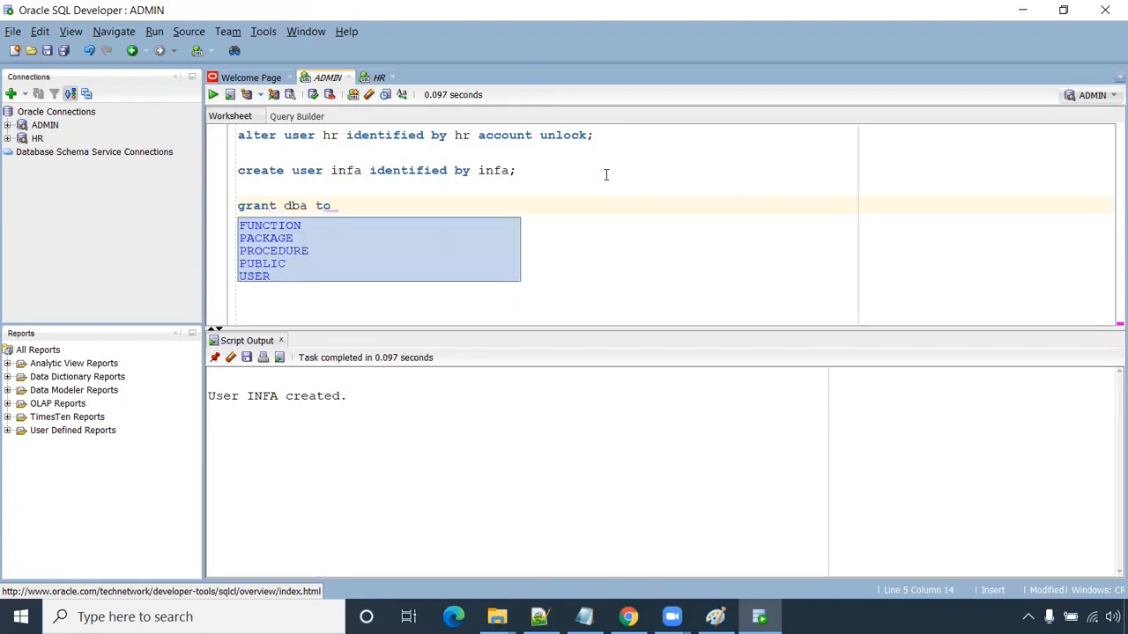
text(in)
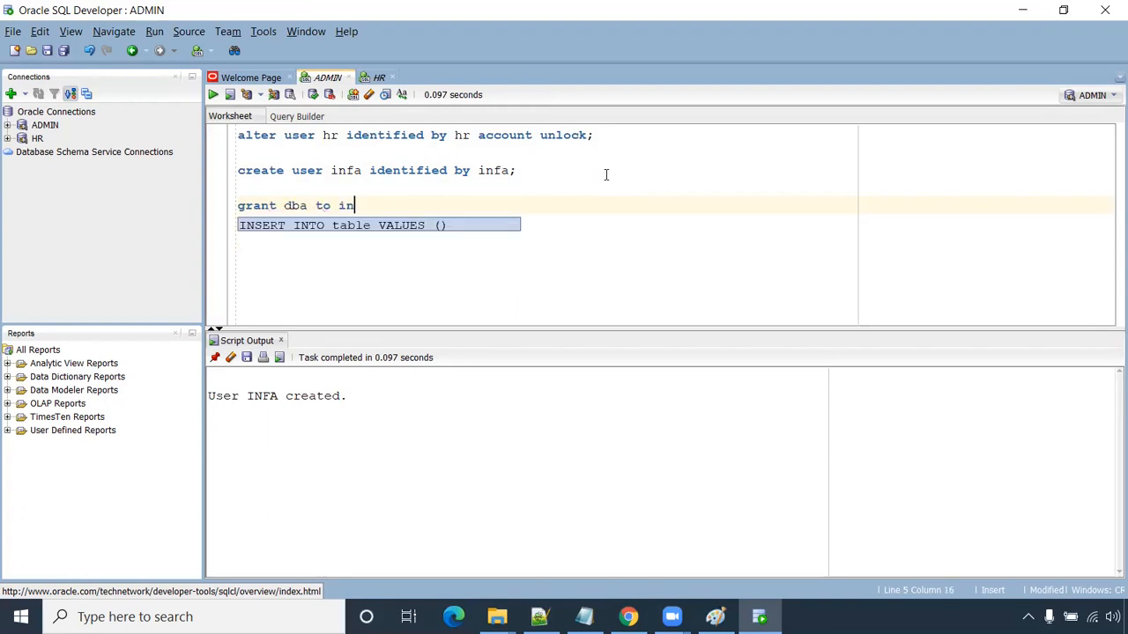
text(fa;)
key(ctrl+Return)
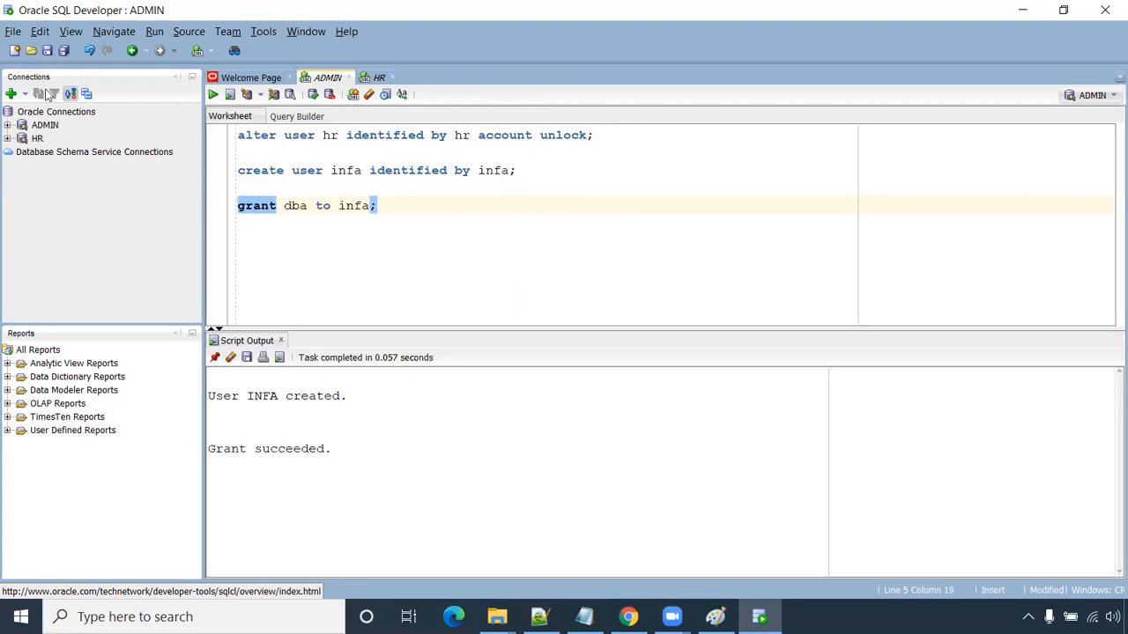
click(10, 93)
- Name the connection INFA, enter the infa user's credentials, test, and connect
text(INFA)
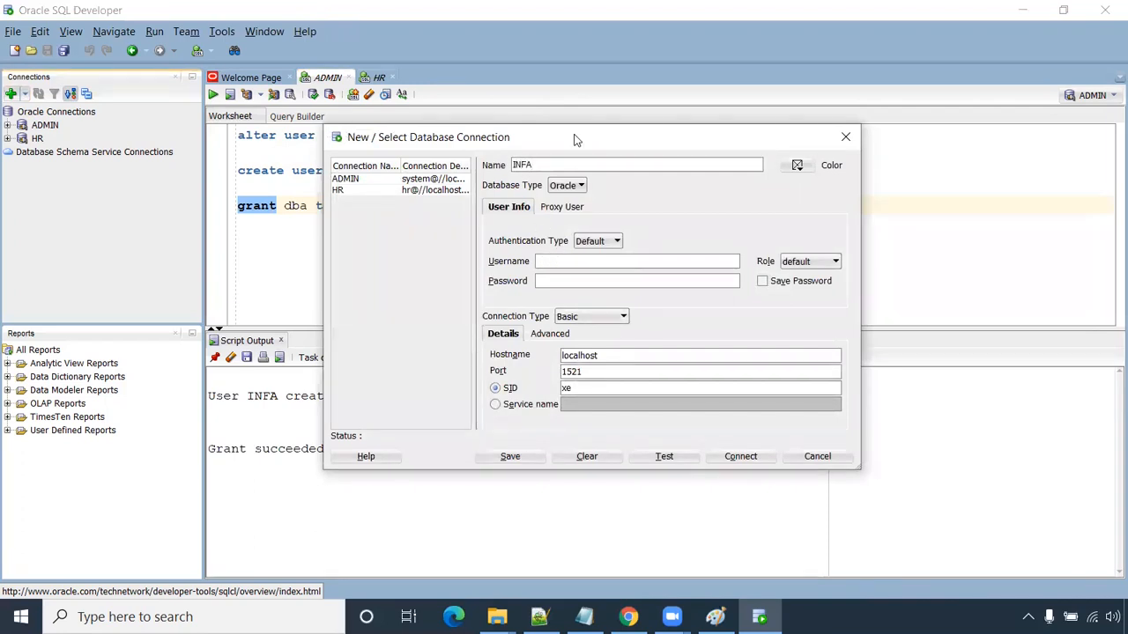
drag(574, 139, 505, 248)
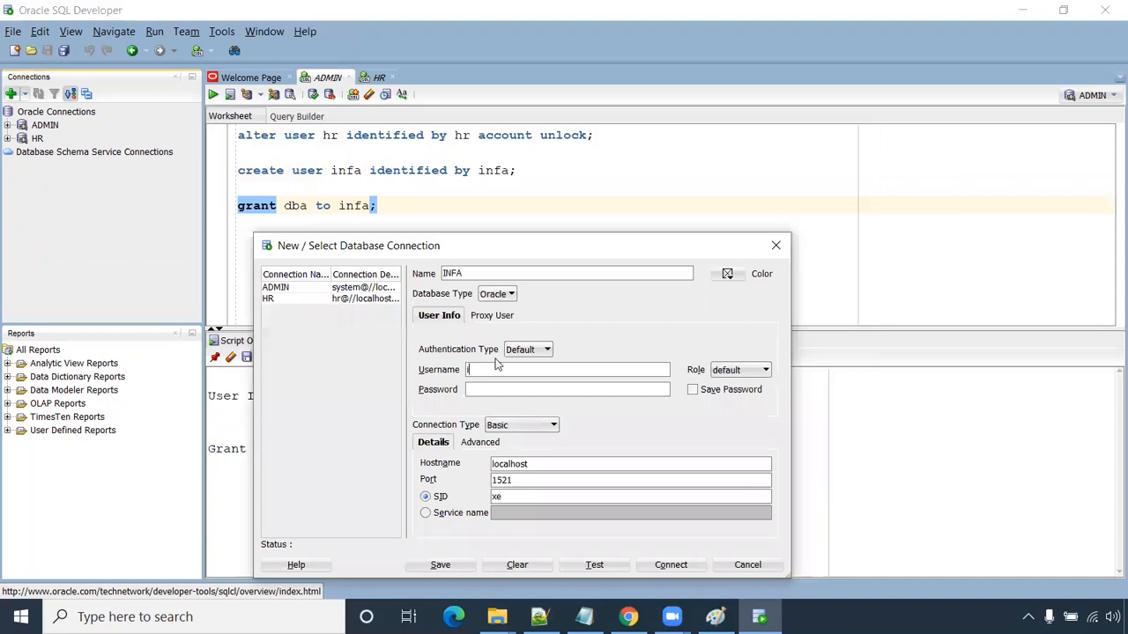
text(infa)
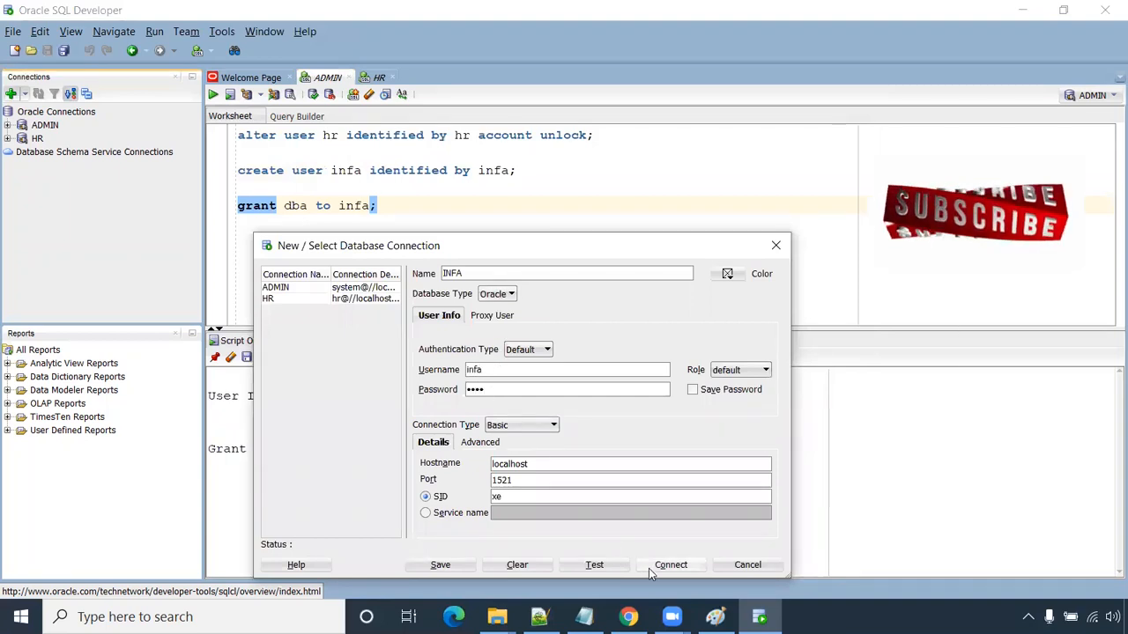
click(595, 564)
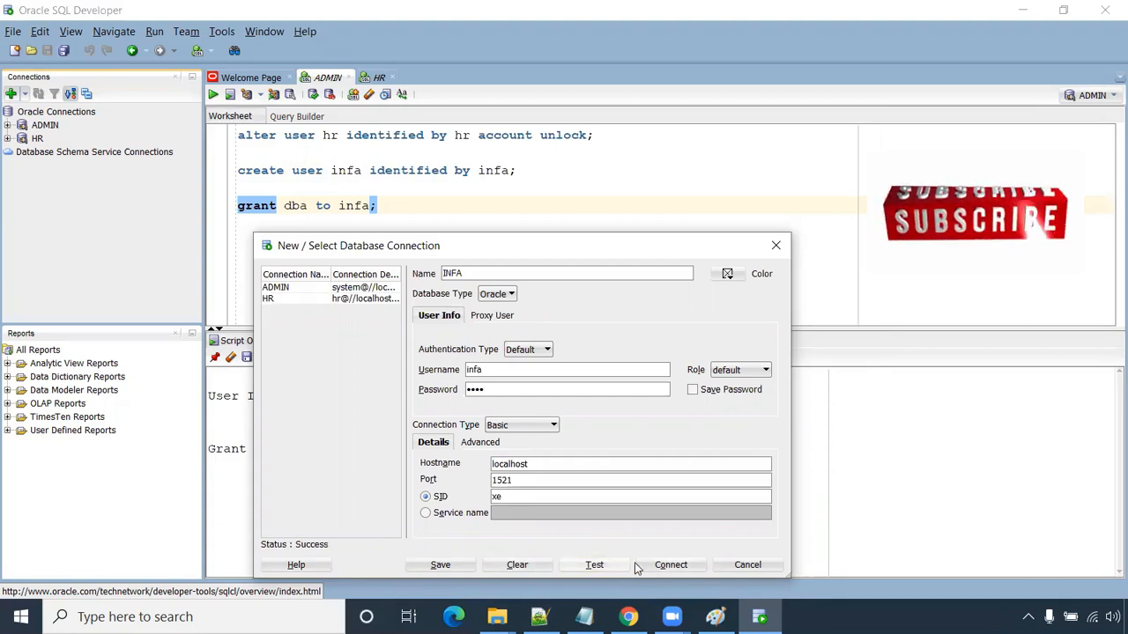
click(670, 564)
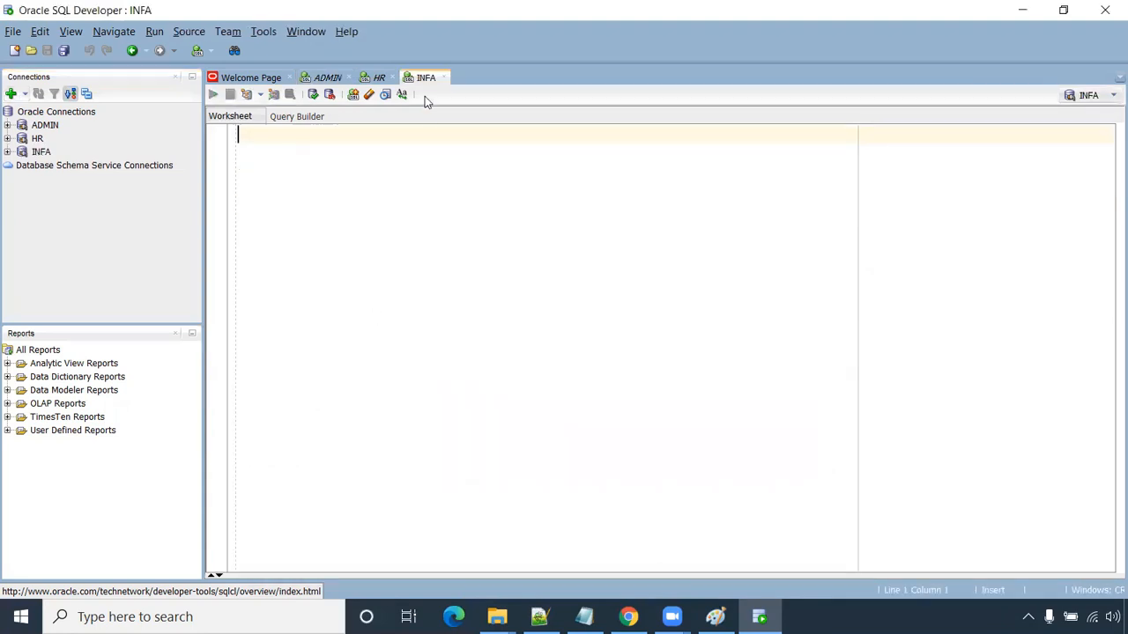
- Expand INFA's empty Tables (Filtered) list, check the worksheets, and show the Paint diagram
click(7, 151)
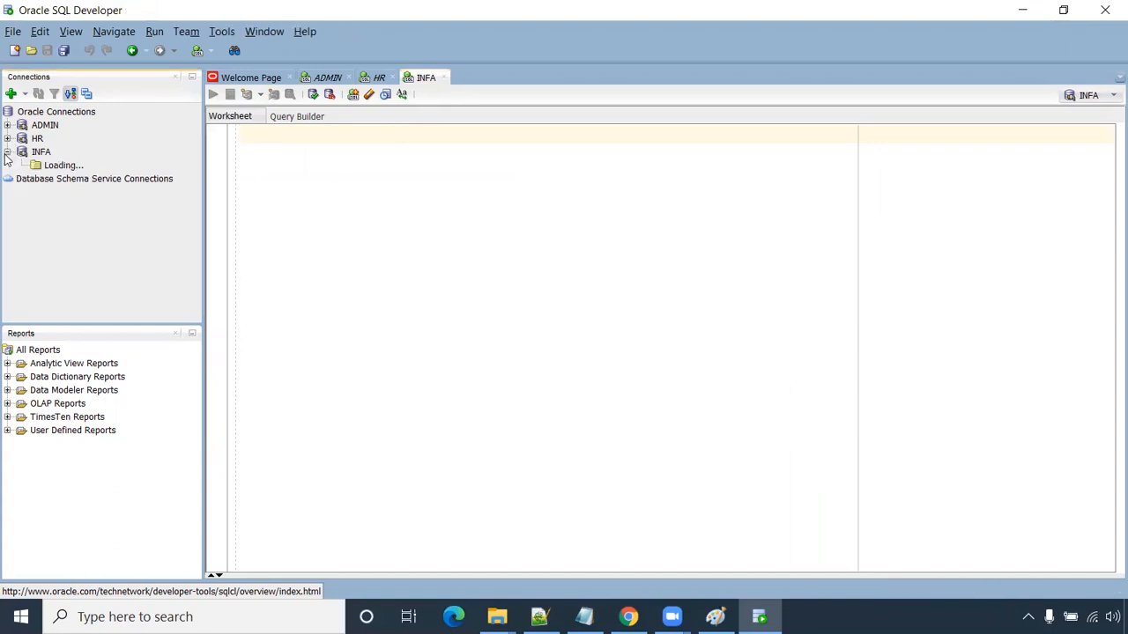
click(21, 165)
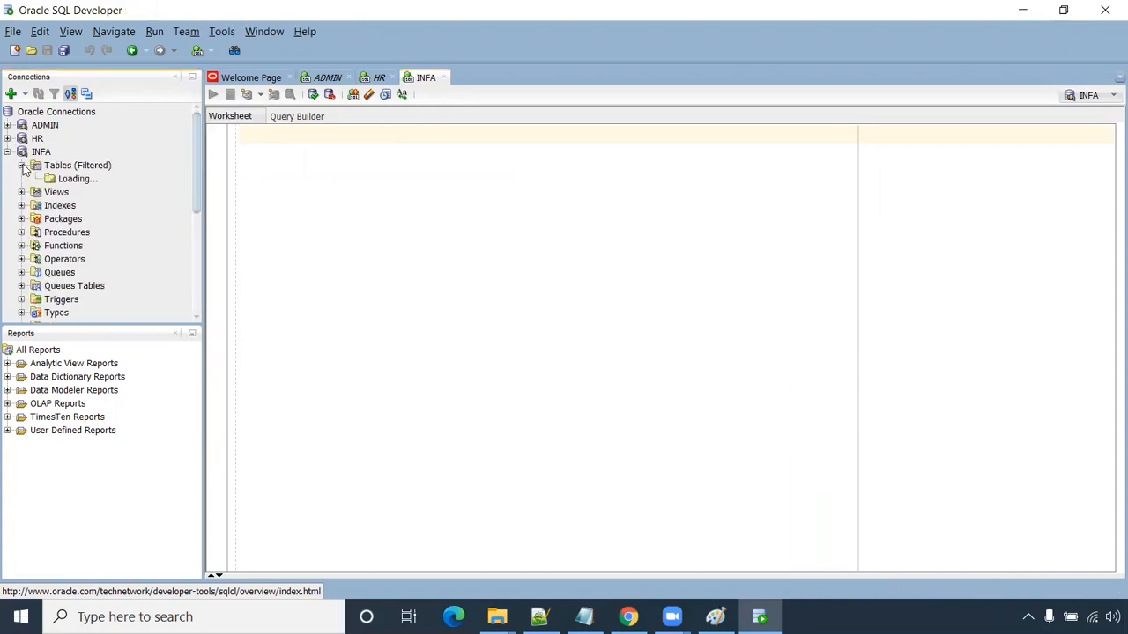
click(92, 167)
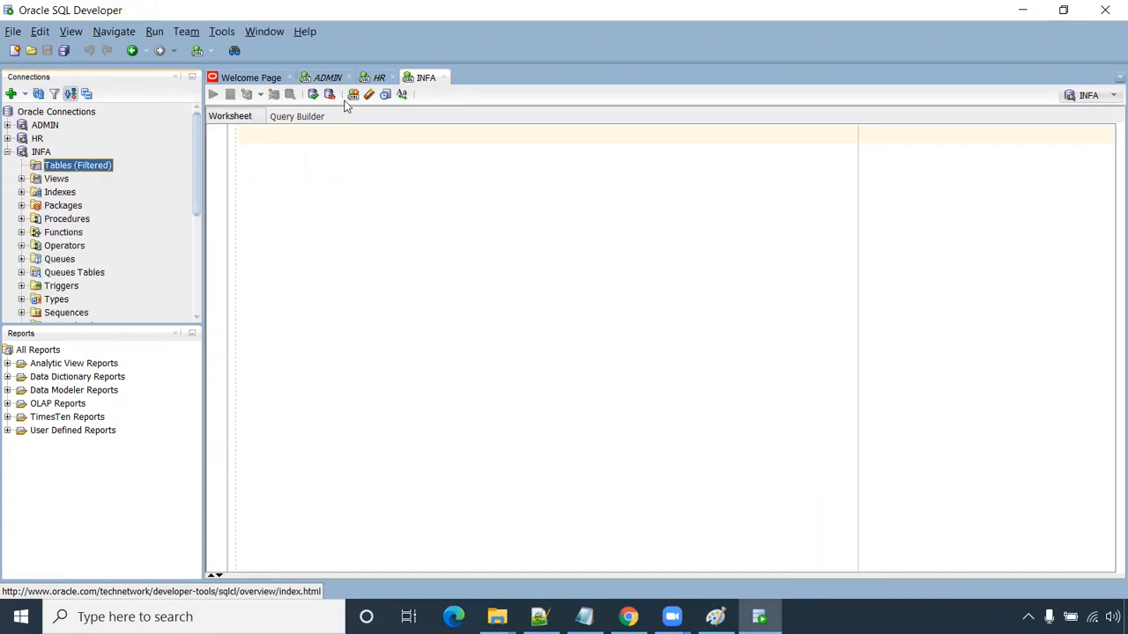
click(381, 78)
click(425, 78)
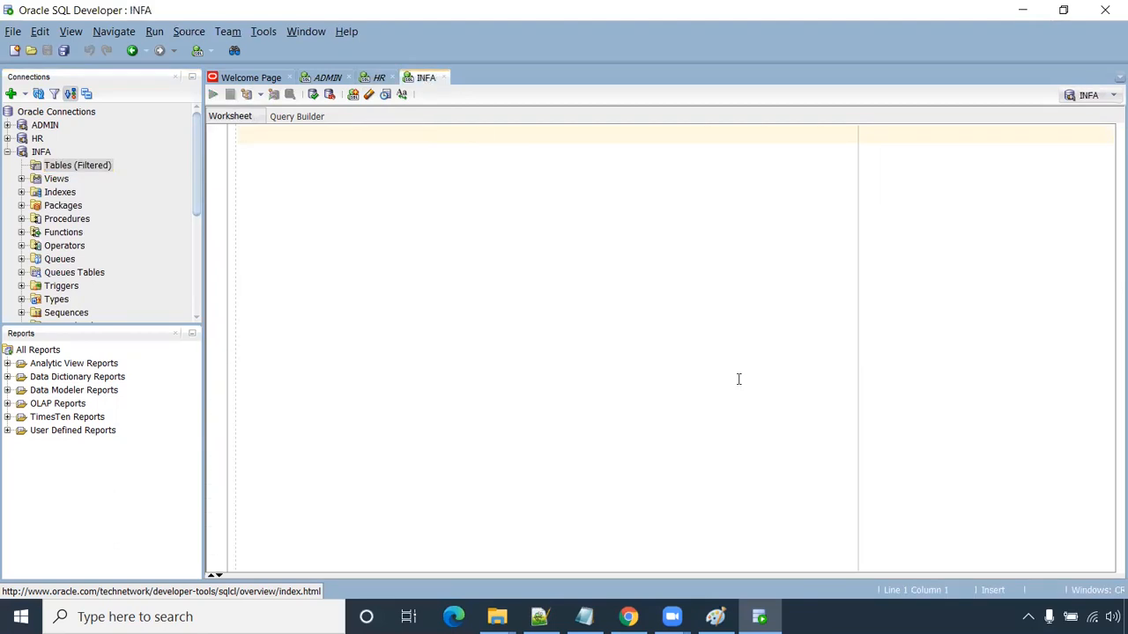
click(715, 617)
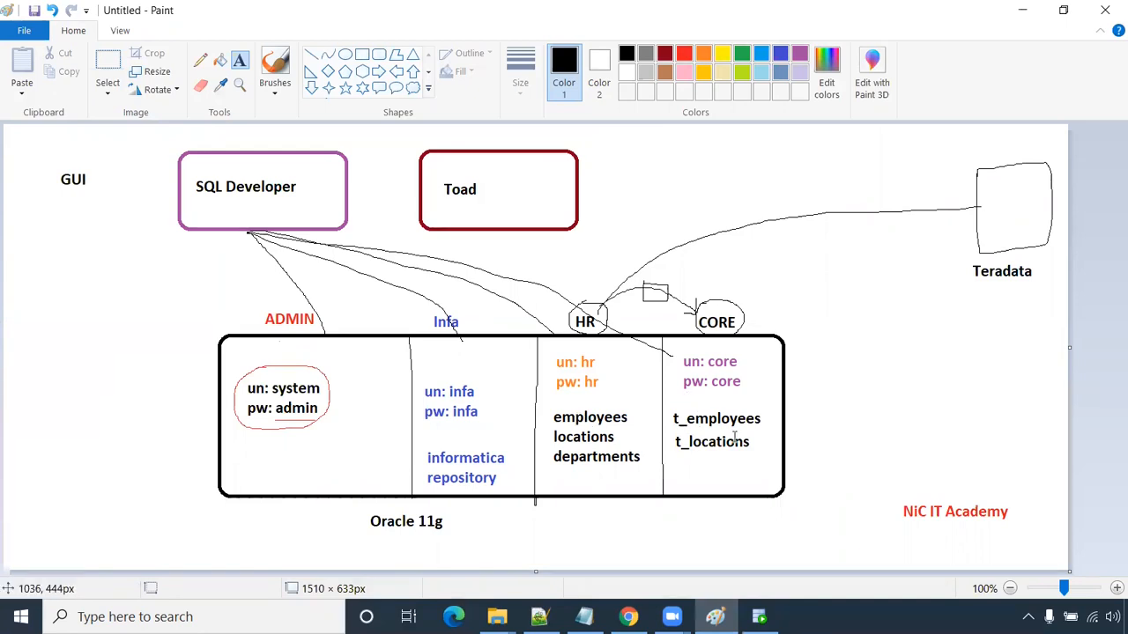
- Return to SQL Developer's ADMIN worksheet showing the infa creation and DBA grant
key(alt+Tab)
click(326, 77)
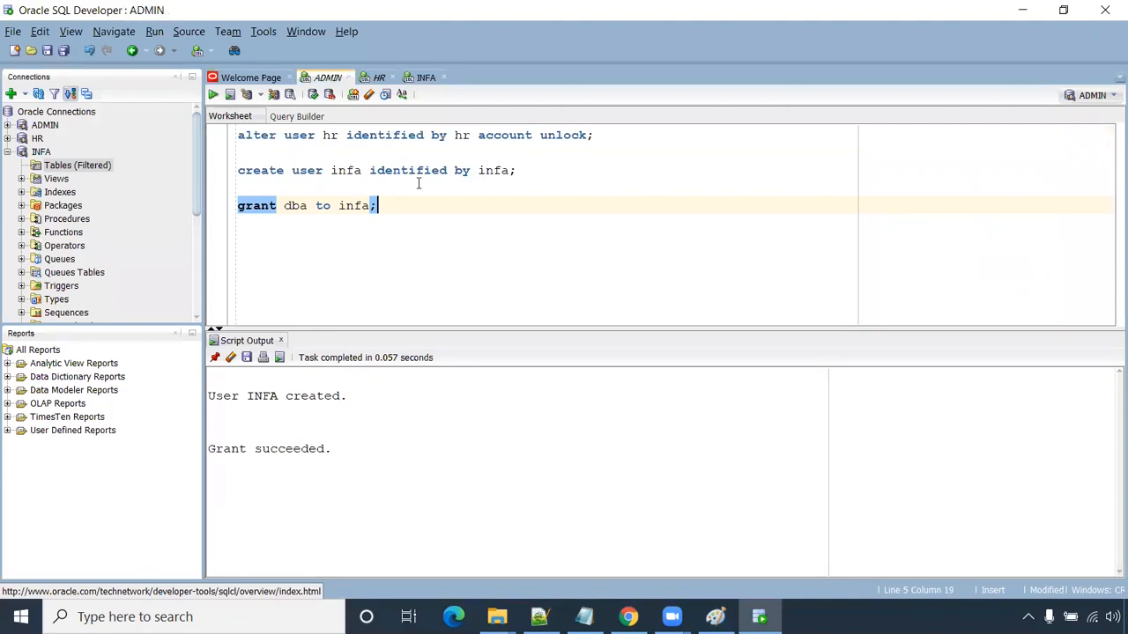
- Copy the create user statement, change the user to core, and run it
drag(523, 170, 231, 170)
key(ctrl+c)
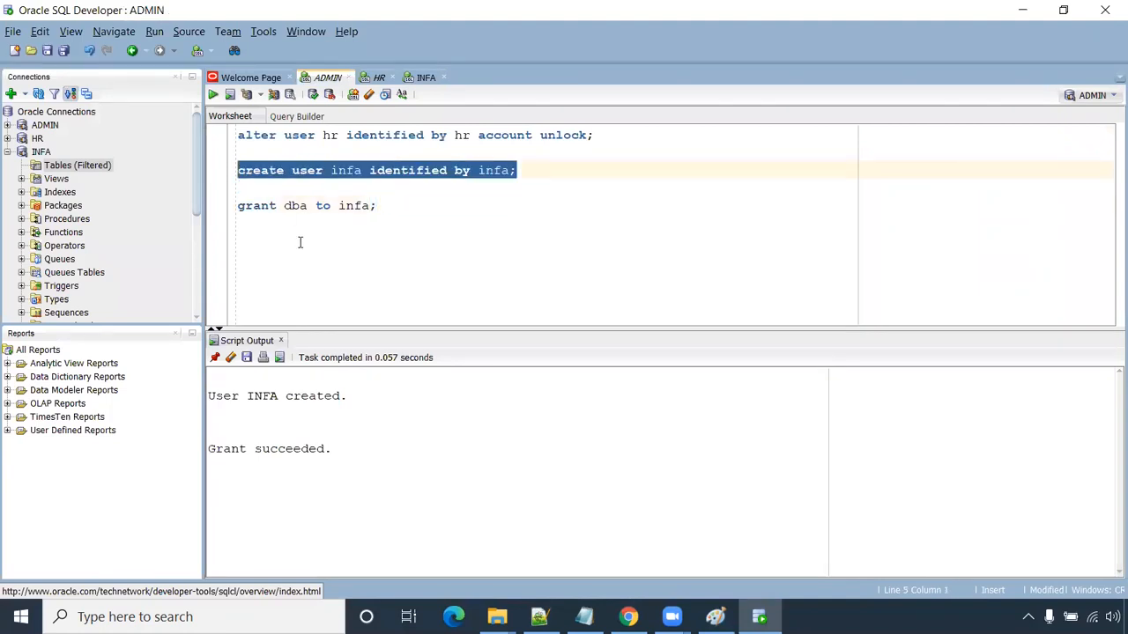
click(300, 243)
key(Return)
key(Return)
key(ctrl+v)
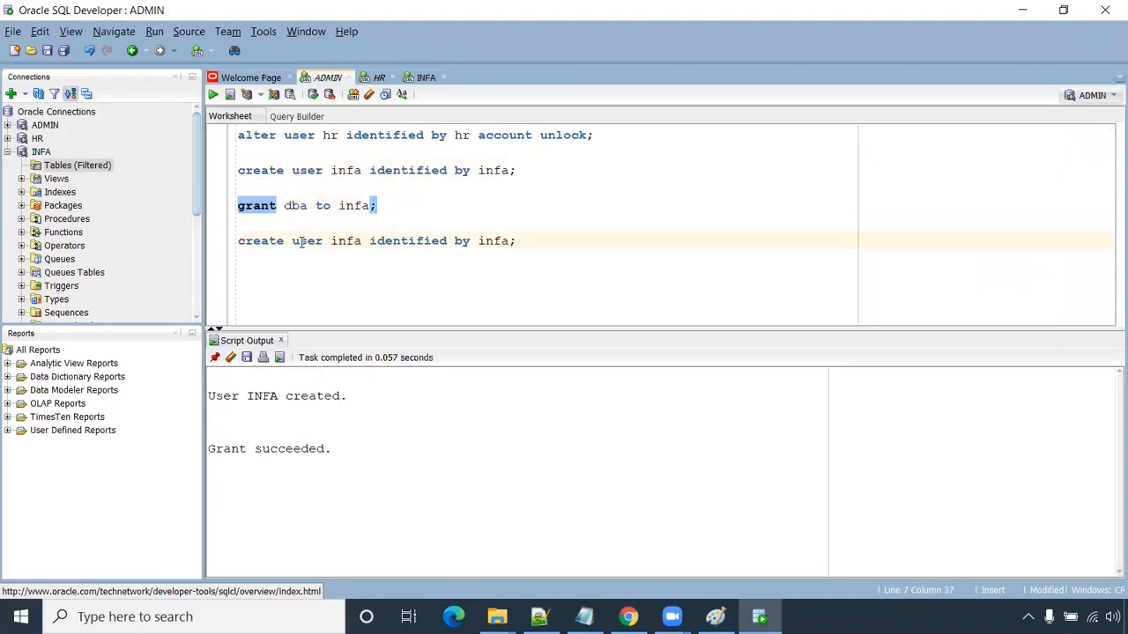
double_click(348, 242)
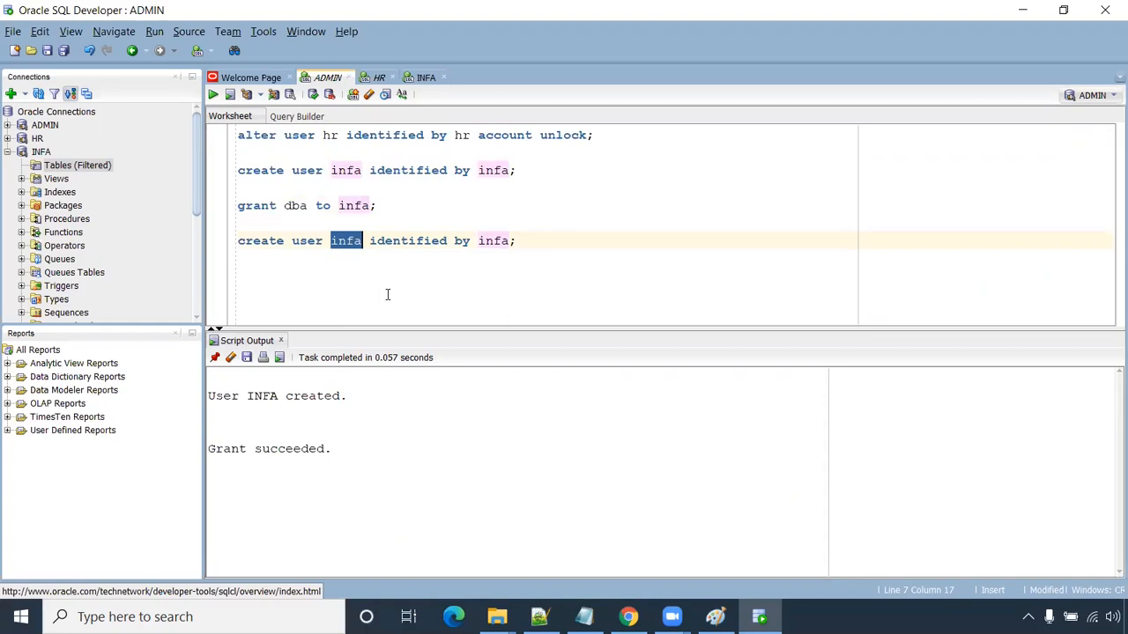
text(core)
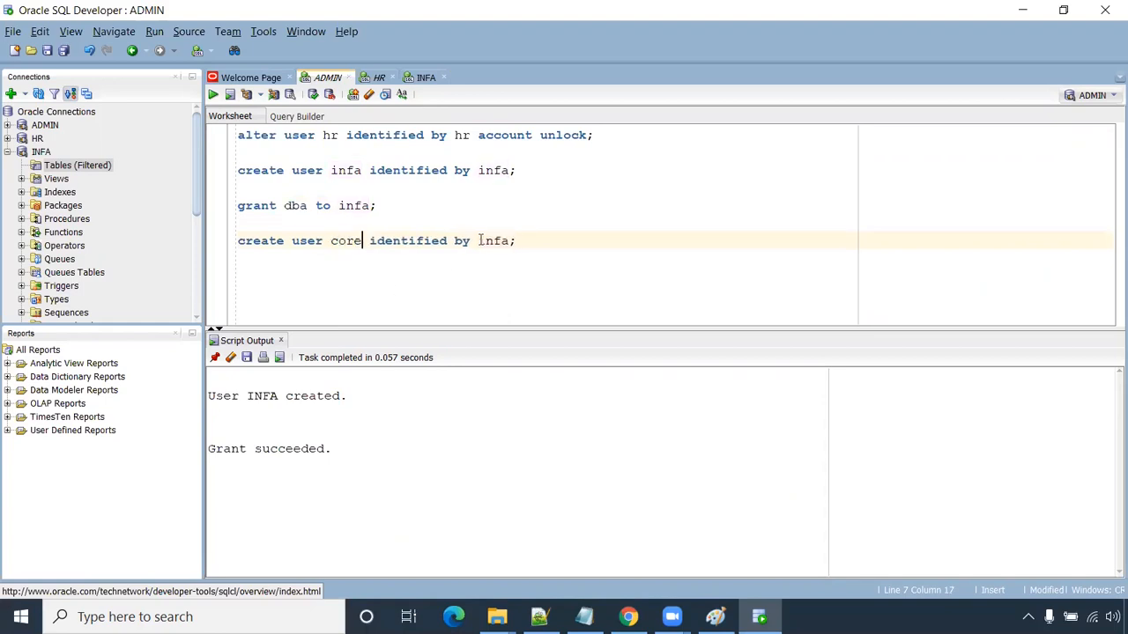
double_click(485, 241)
text(core)
key(ctrl+Return)
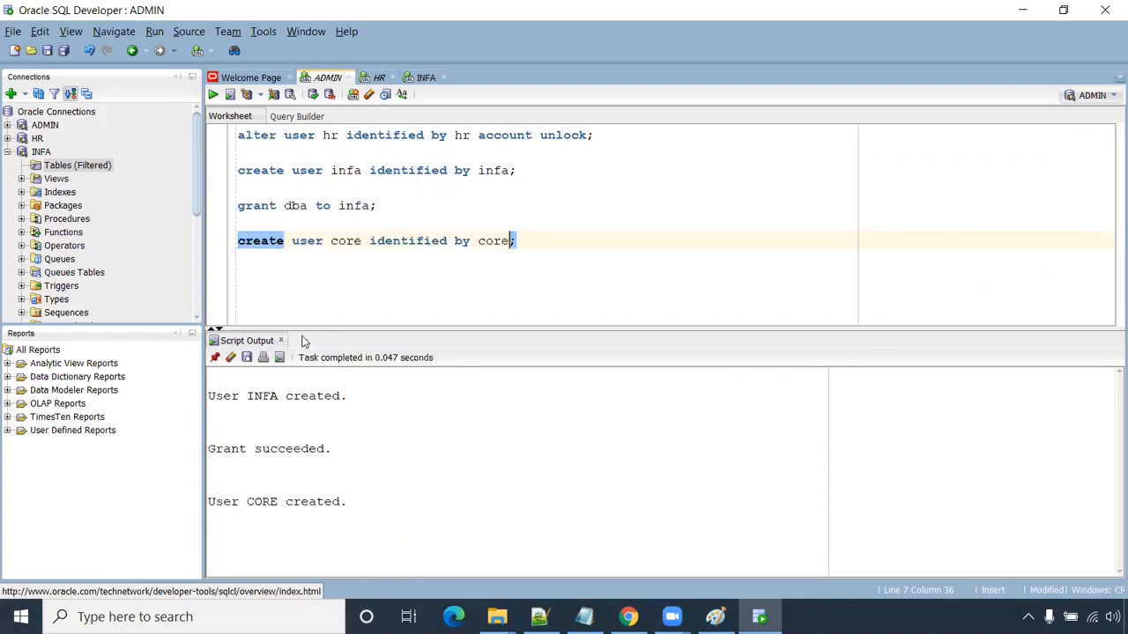
- Duplicate the grant line, changing dba to connect,resource, and run it
click(303, 274)
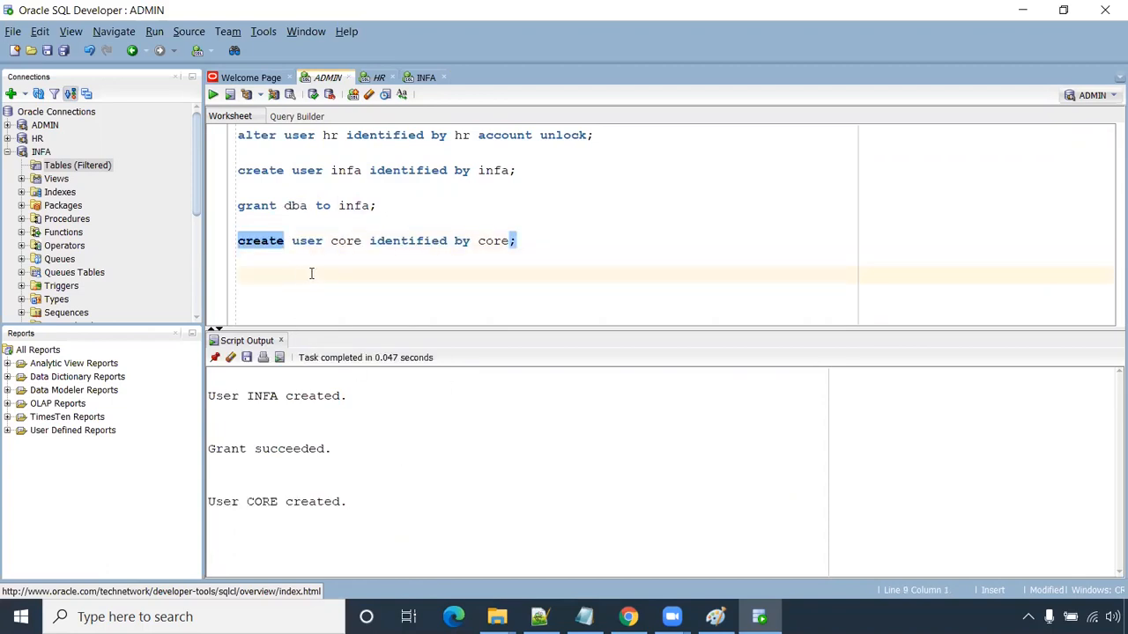
drag(389, 206, 212, 210)
key(ctrl+c)
click(255, 287)
key(ctrl+v)
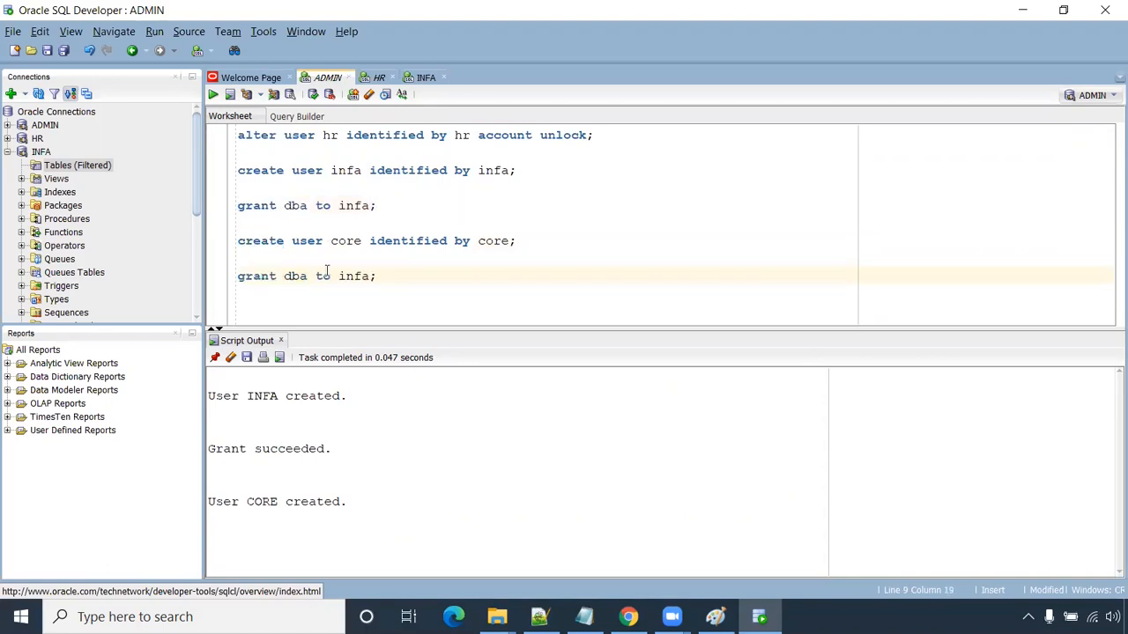
double_click(308, 275)
text(connect,reo)
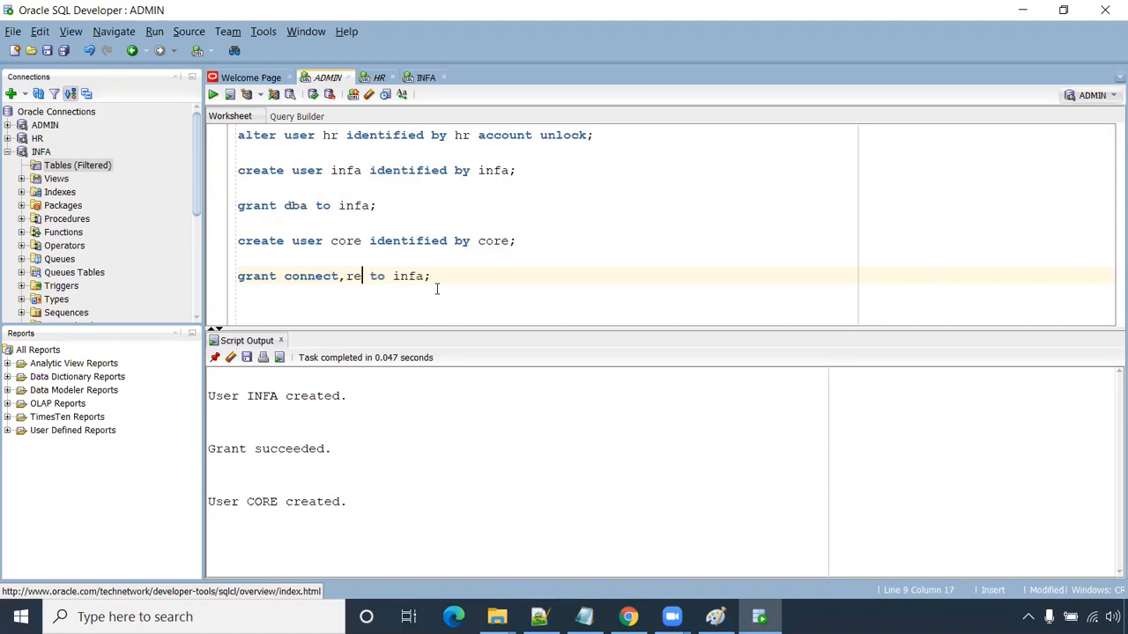
key(BackSpace)
text(source)
key(ctrl+Return)
- Replace infa with core in the grant line and run 'grant connect,resource to core'
double_click(495, 241)
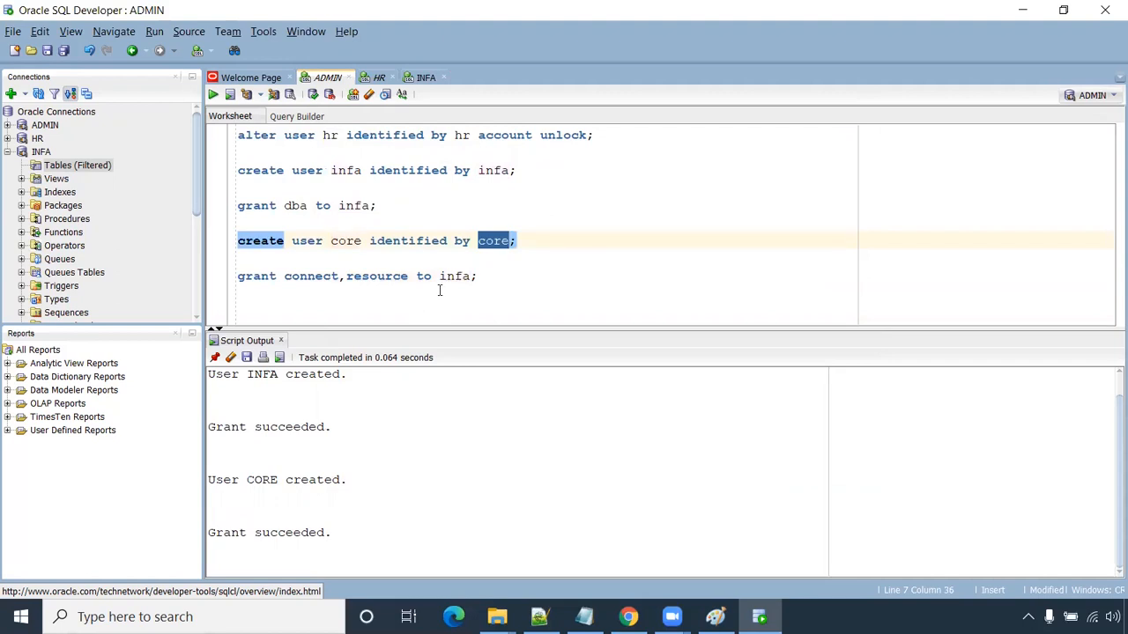
key(ctrl+c)
double_click(454, 276)
key(ctrl+v)
drag(491, 276, 208, 280)
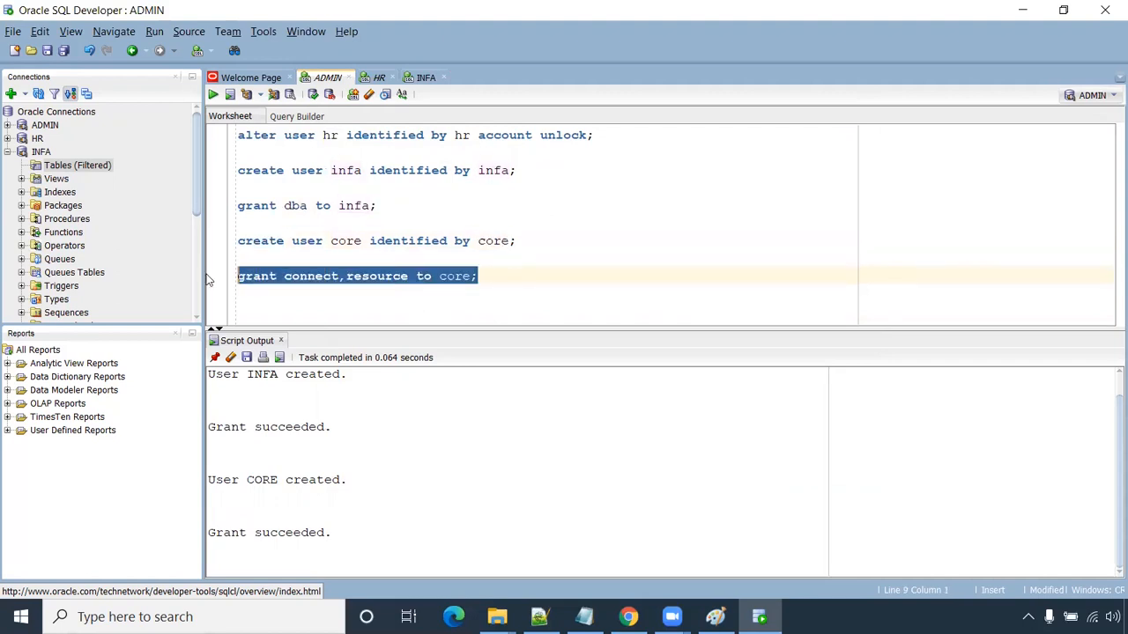
click(212, 94)
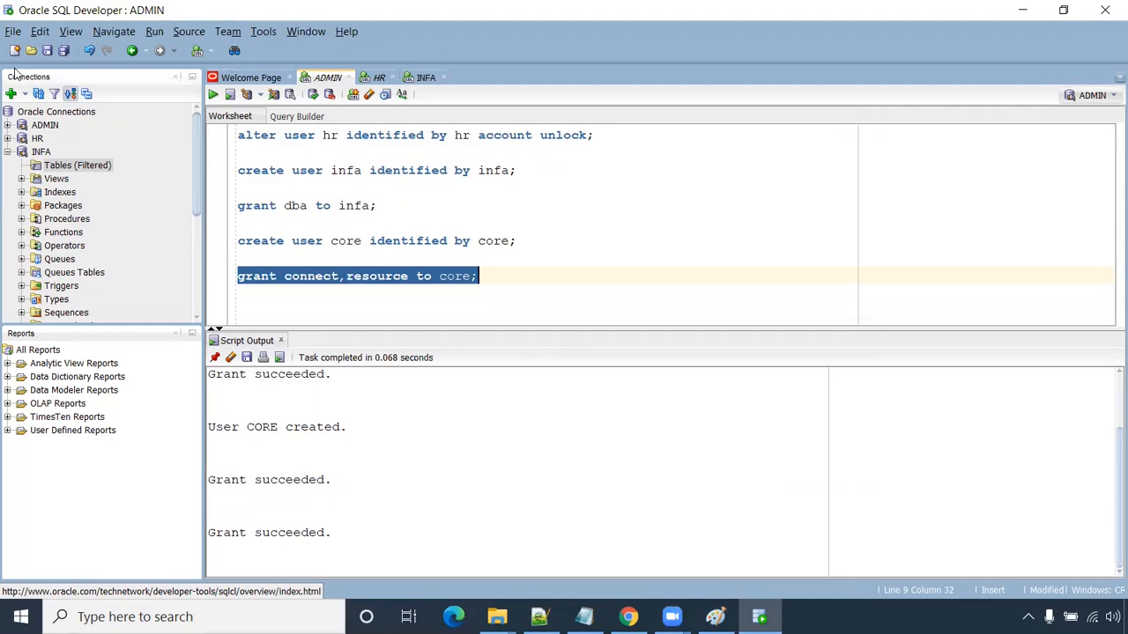
click(13, 95)
- Create the CORE connection for user core with its password, then test and connect it
text(CORE)
click(551, 262)
key(Tab)
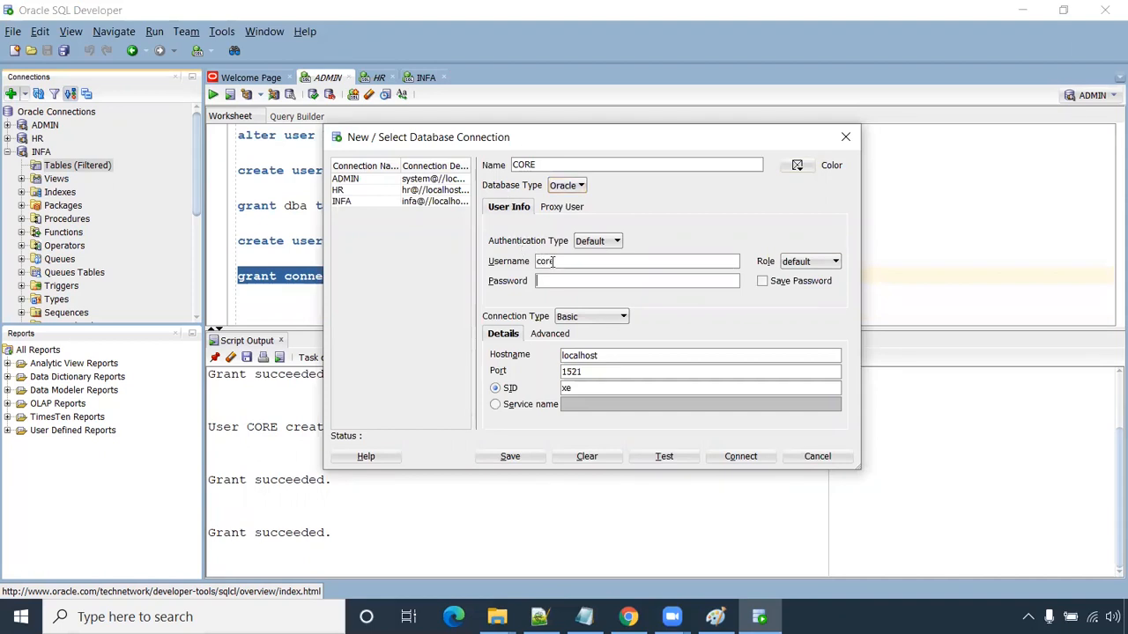
click(664, 456)
click(738, 456)
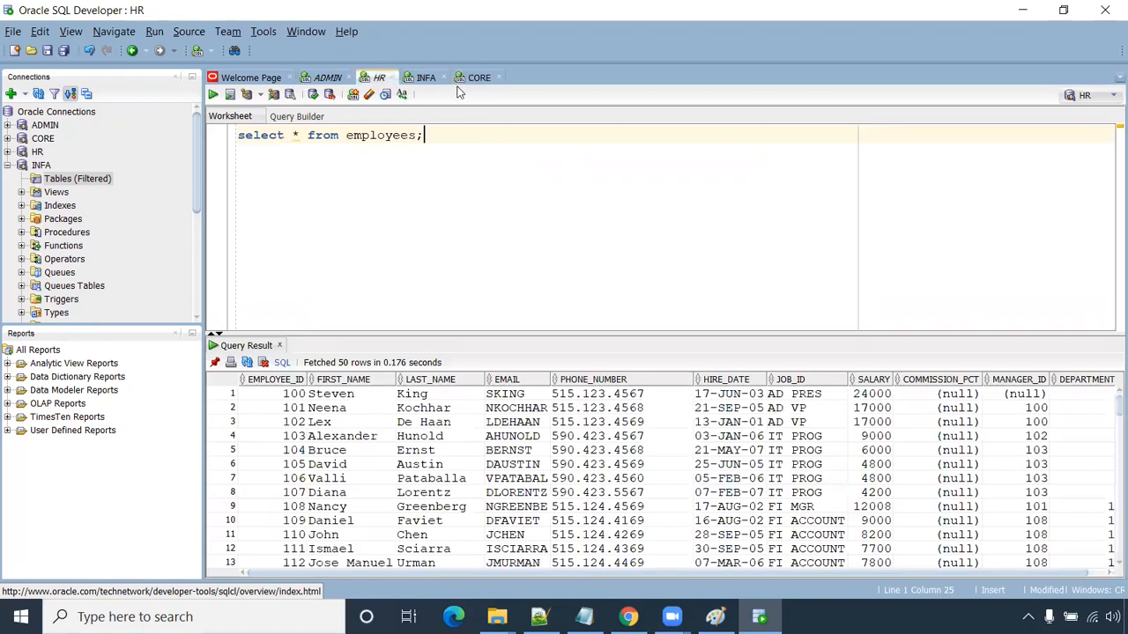
- Copy the select * from employees query from the HR worksheet onto line 12 of ADMIN
click(476, 77)
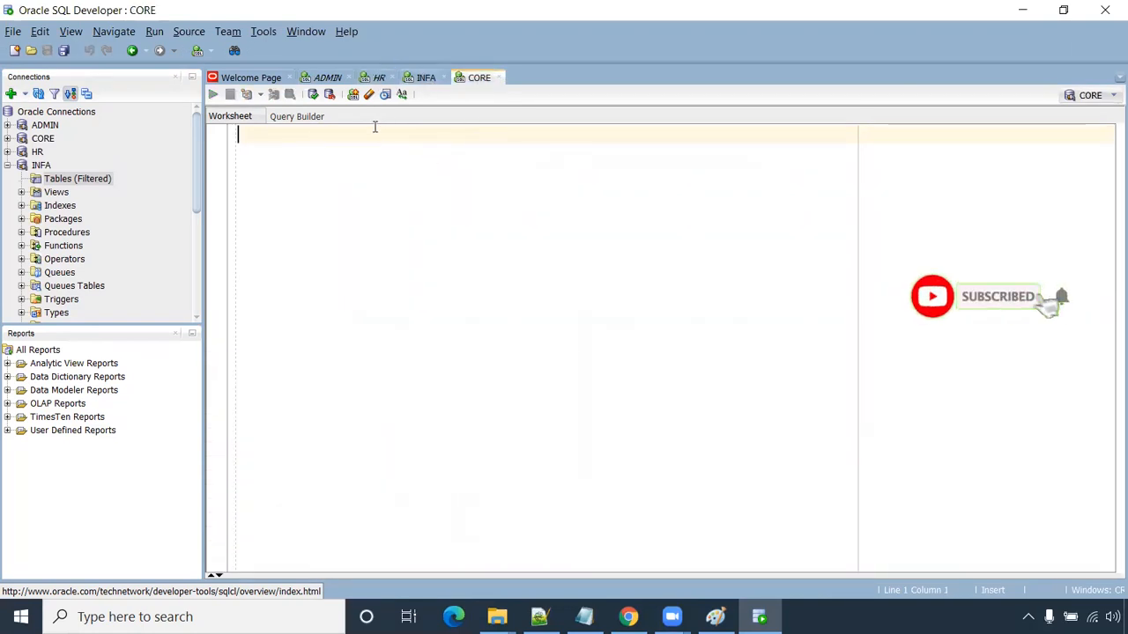
click(326, 77)
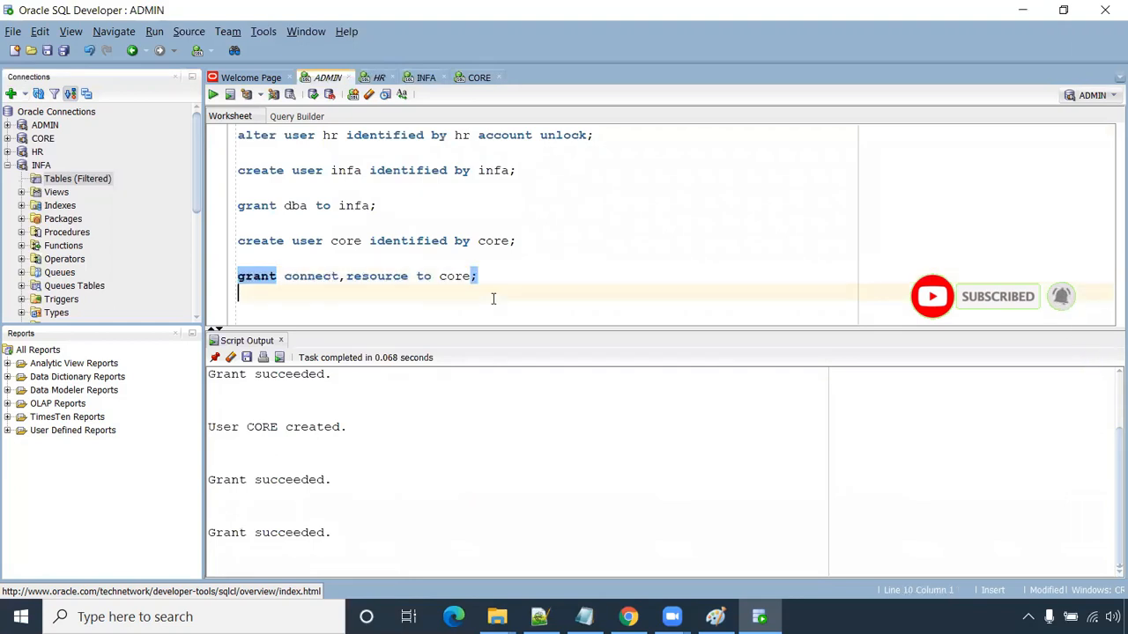
key(Return)
key(Return)
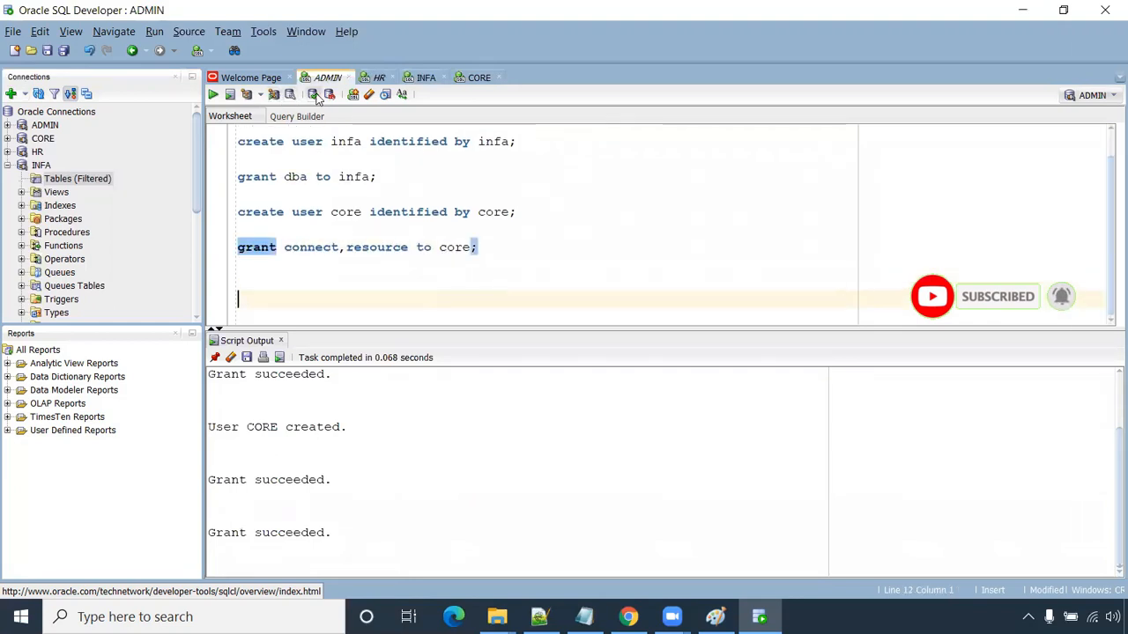
click(379, 78)
drag(440, 148, 236, 135)
click(328, 77)
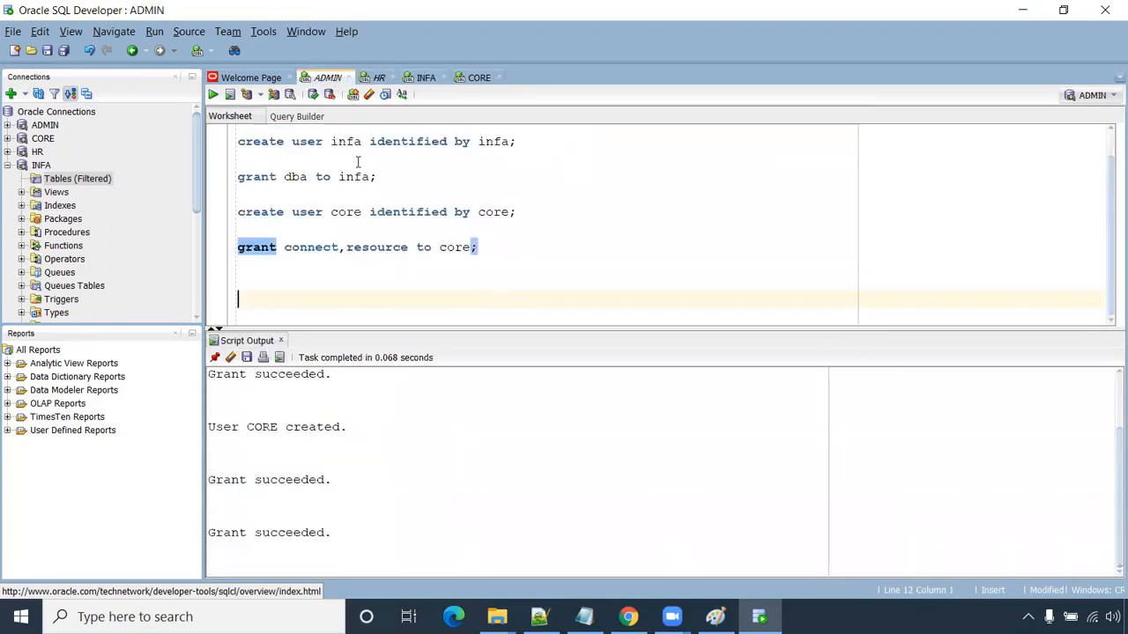
key(ctrl+v)
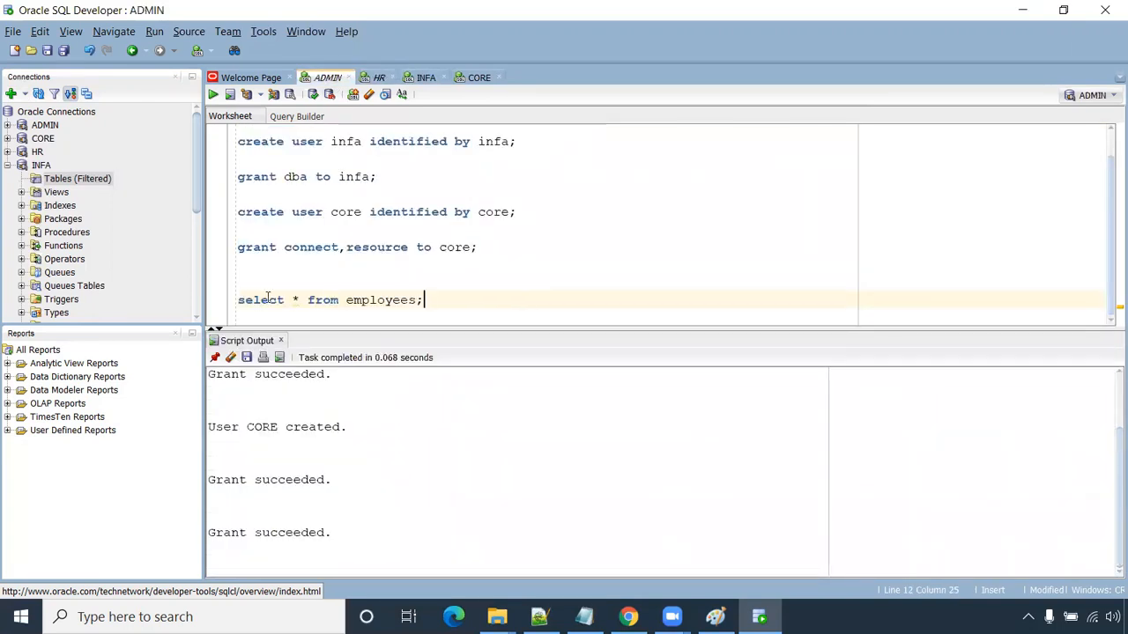
- Write 'create table core.t_employees as select * from hr.employees where 1=2;' and select the line
click(238, 300)
text(creat)
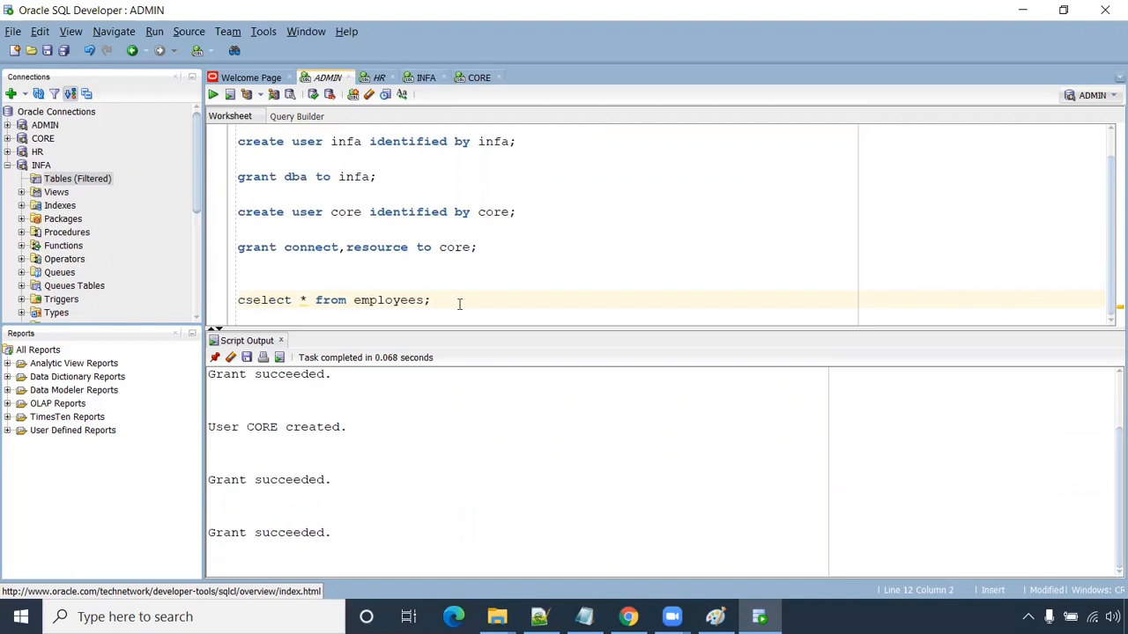
text(e table c)
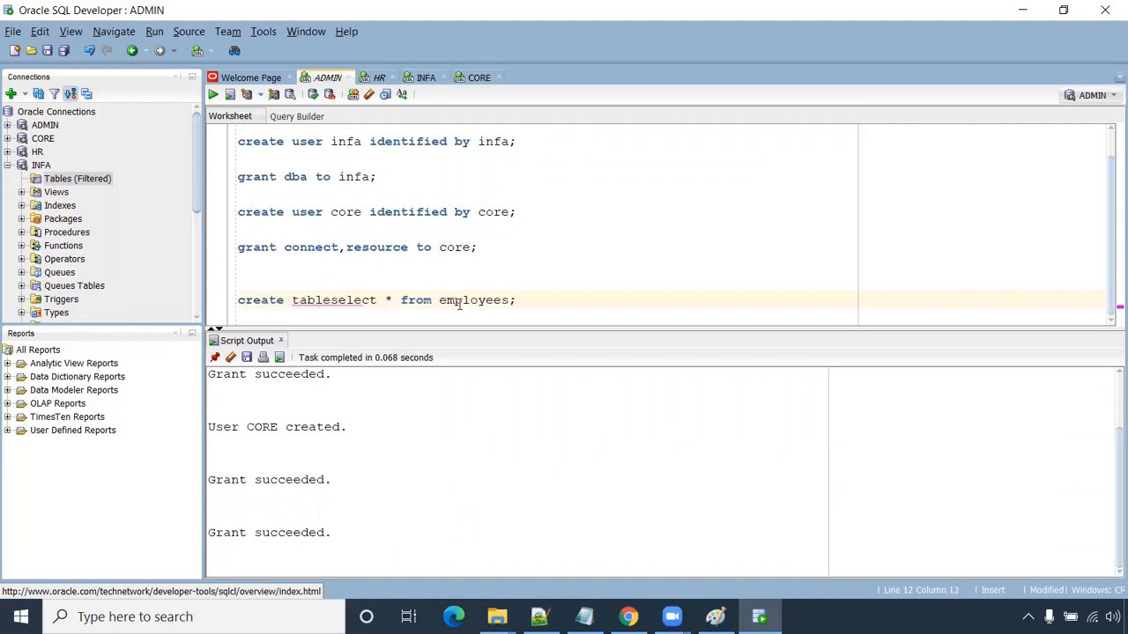
text(ore.)
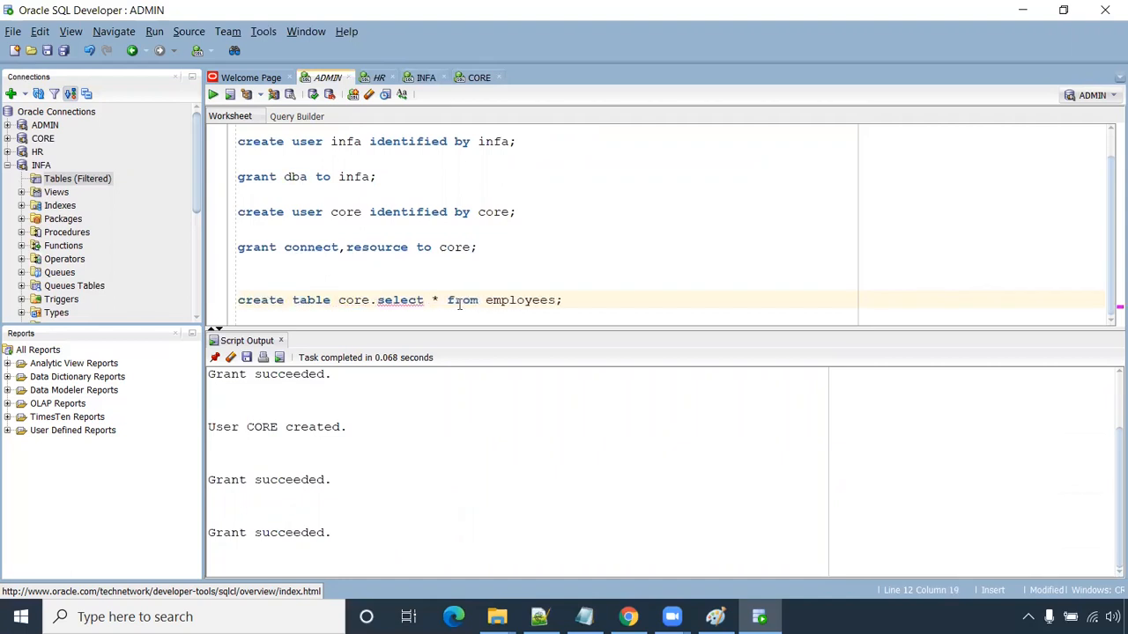
text(t_employees as)
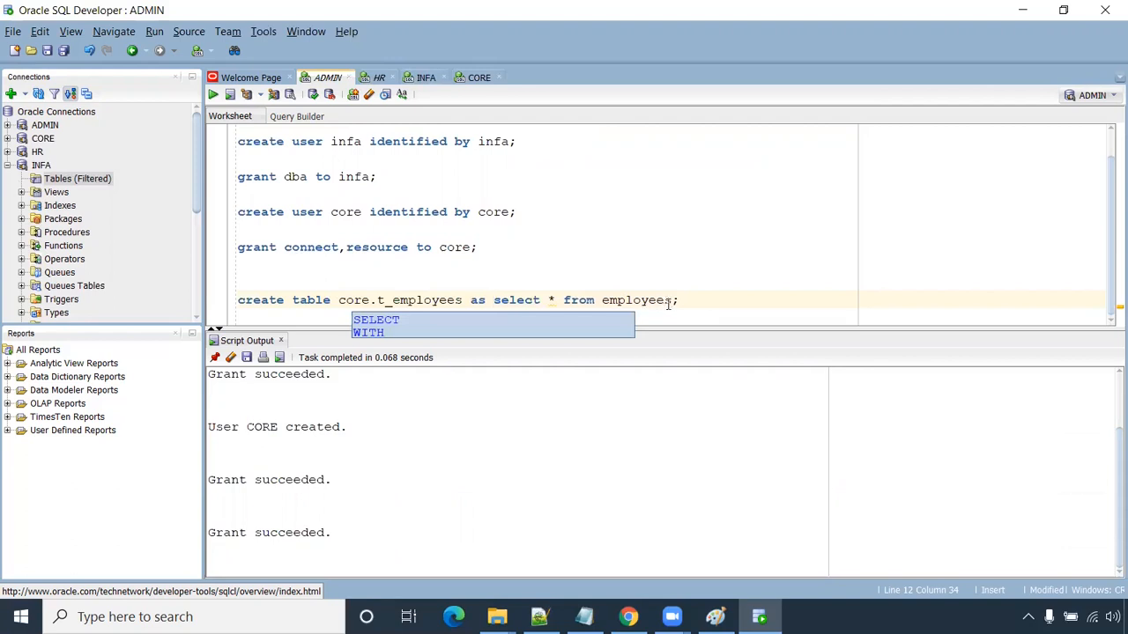
click(667, 301)
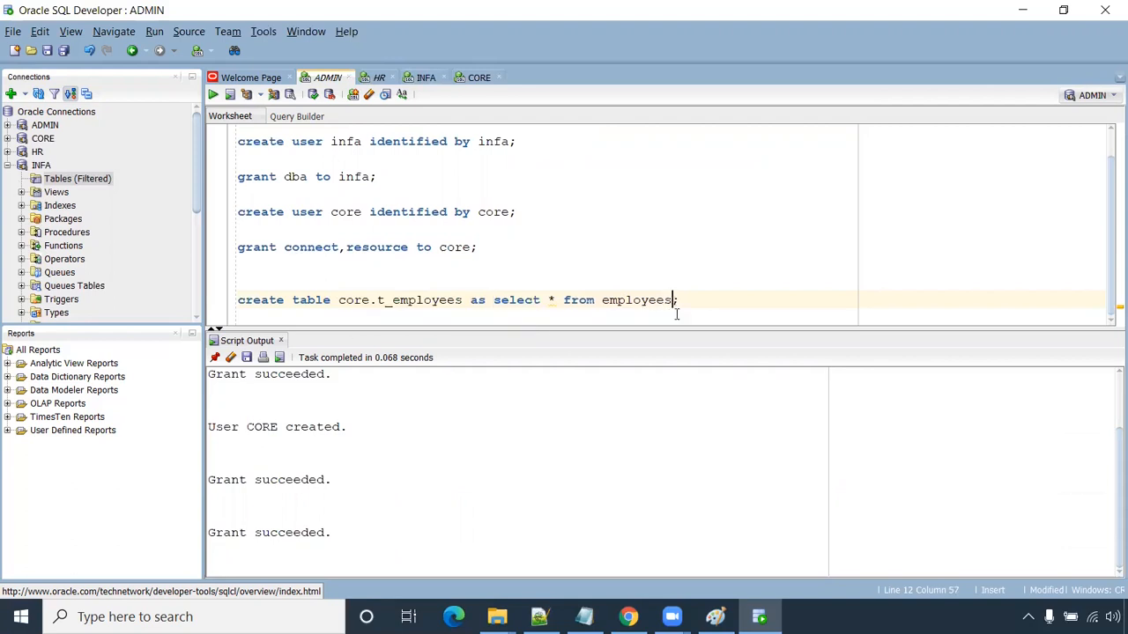
click(601, 300)
text(hr.)
click(699, 301)
text(where 1=2)
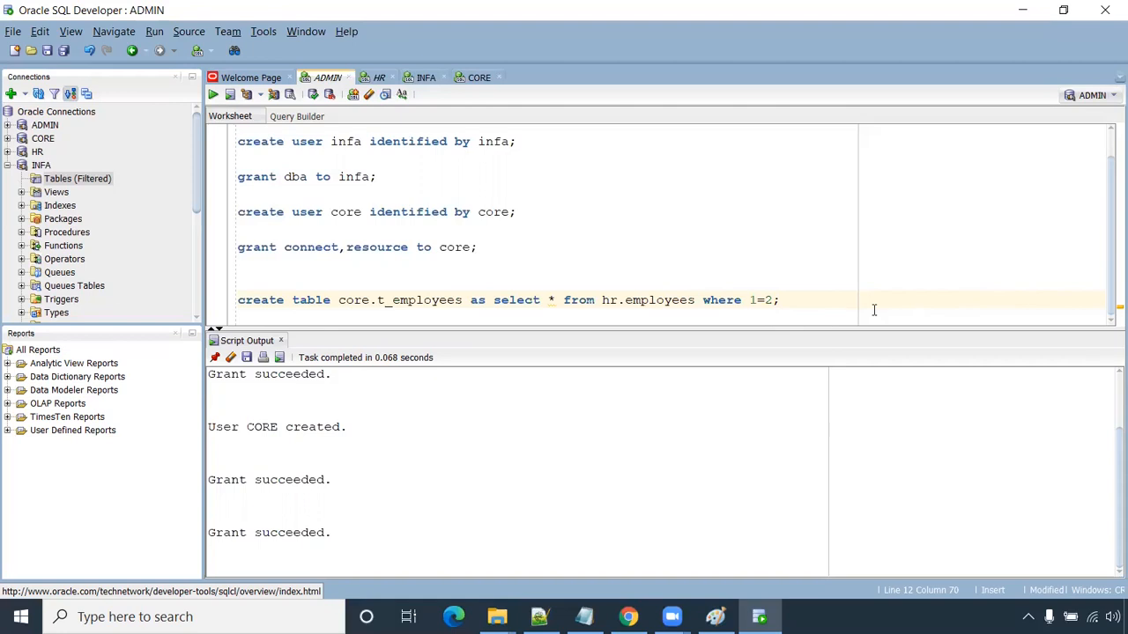
drag(810, 304, 233, 304)
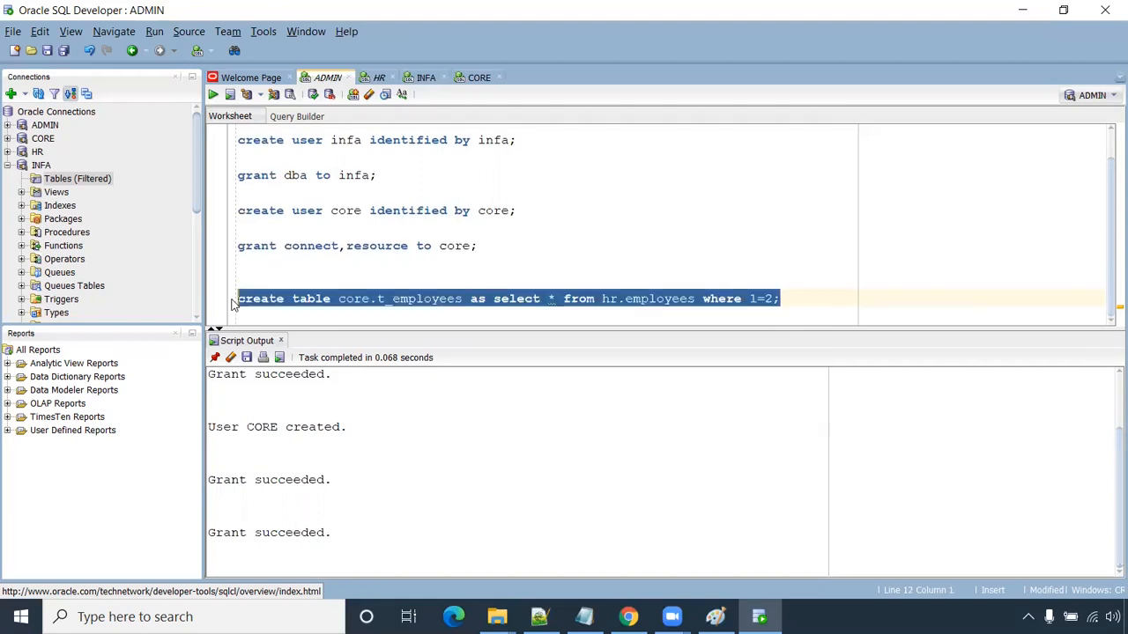
- Look over the empty CORE worksheet and the HR results, then return to the ADMIN script
click(481, 79)
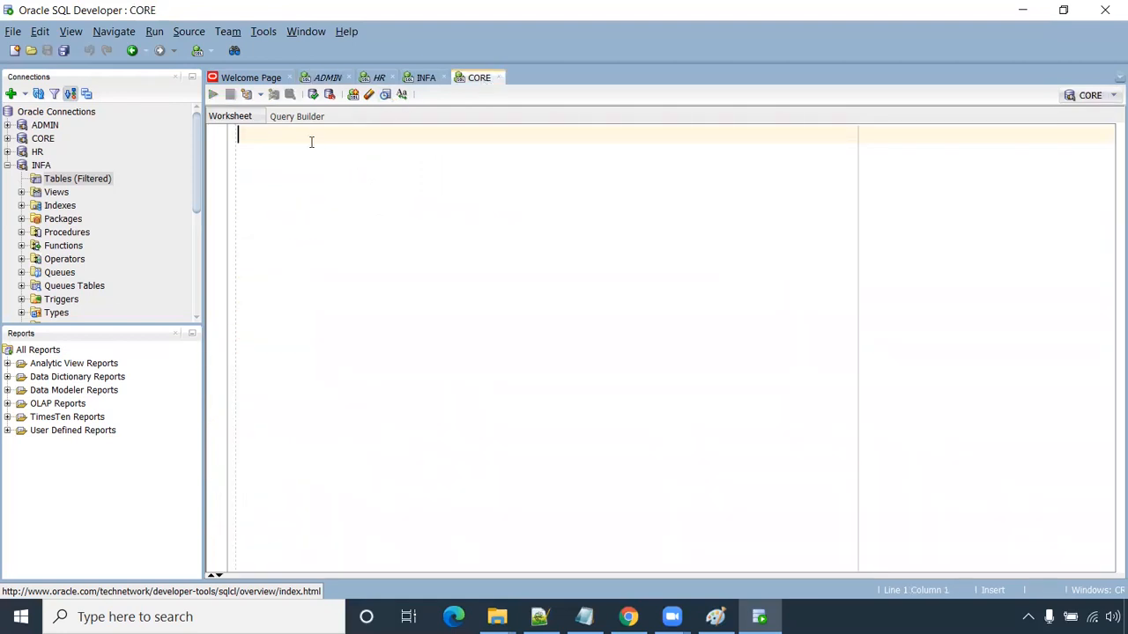
click(377, 79)
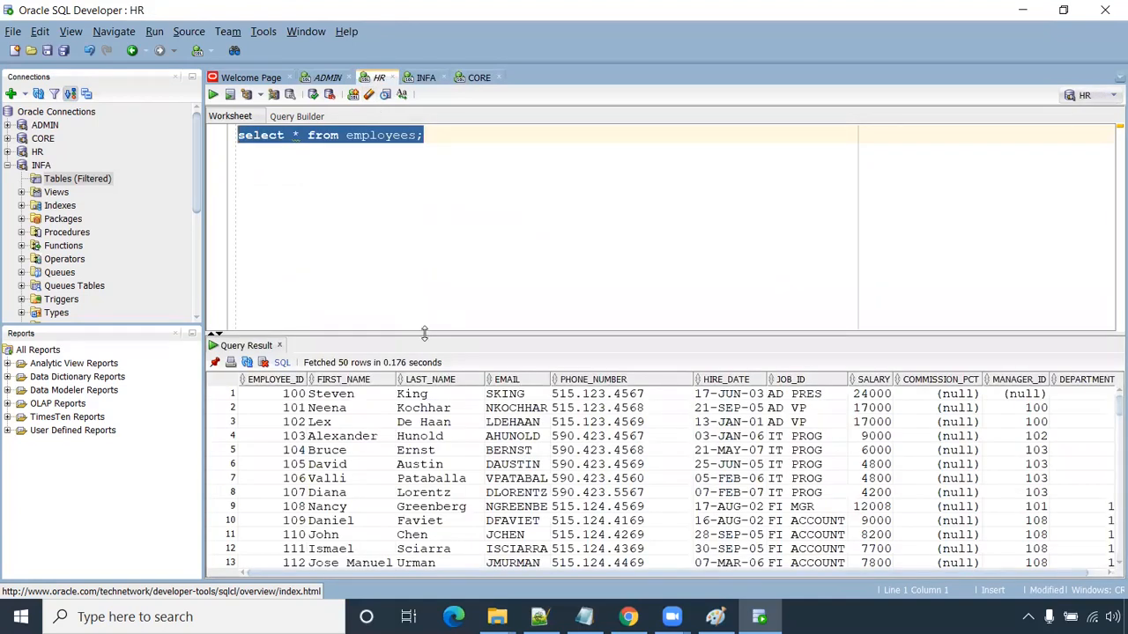
click(475, 77)
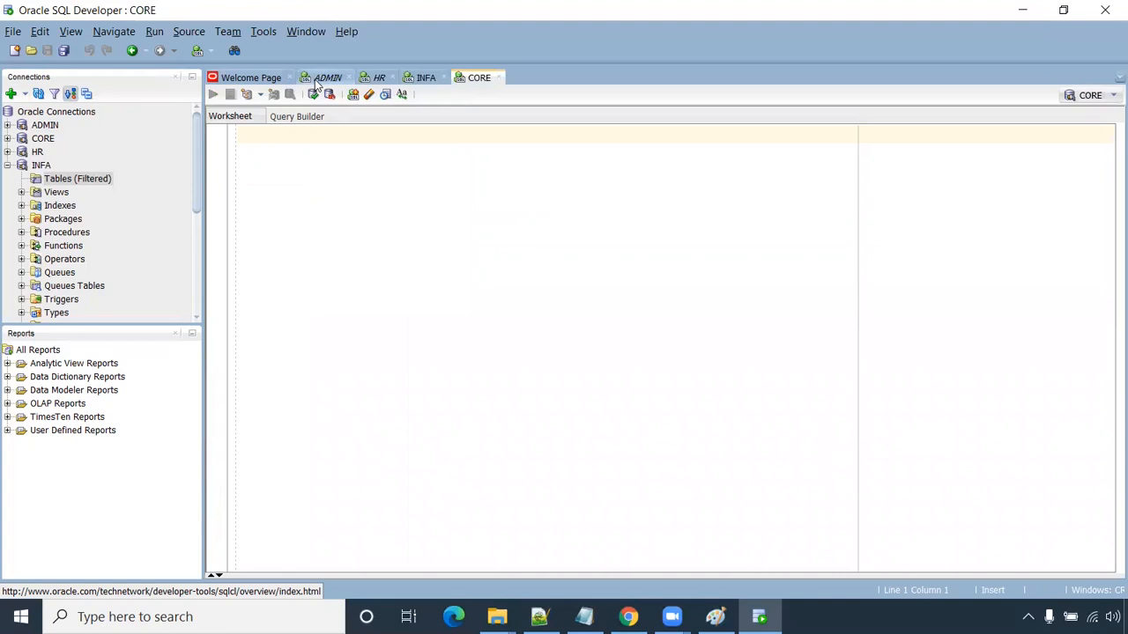
click(319, 79)
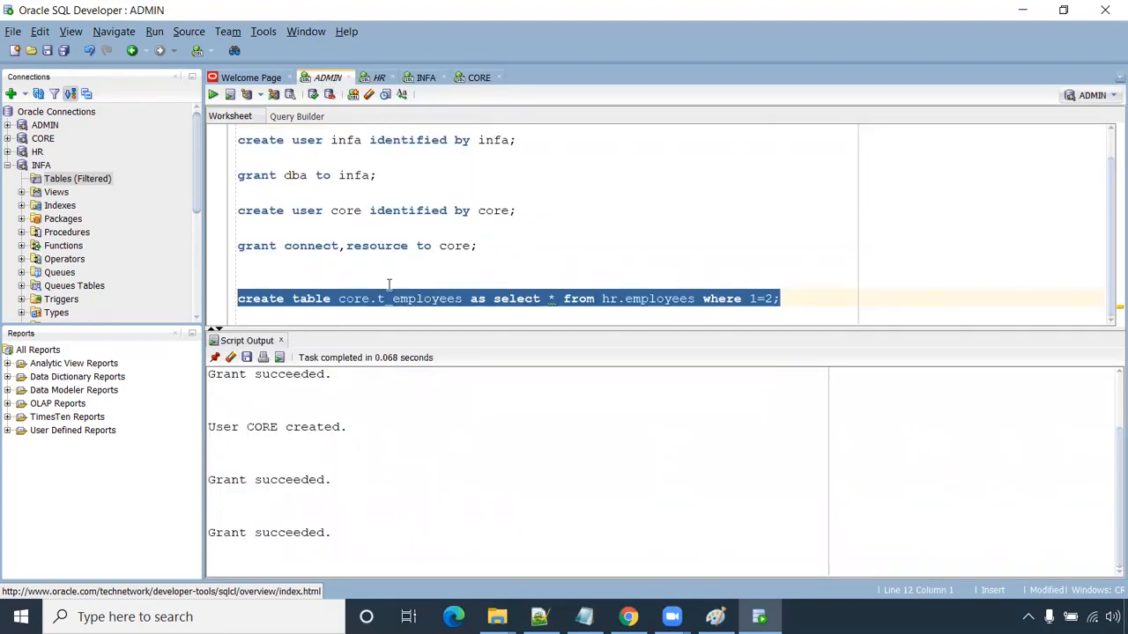
click(474, 79)
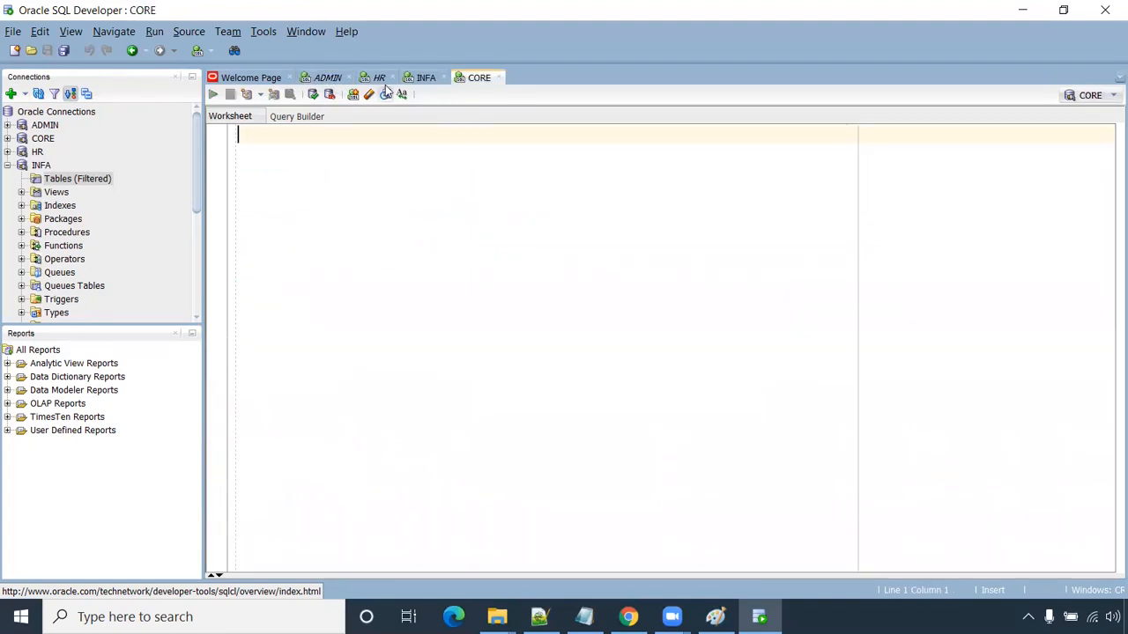
click(324, 78)
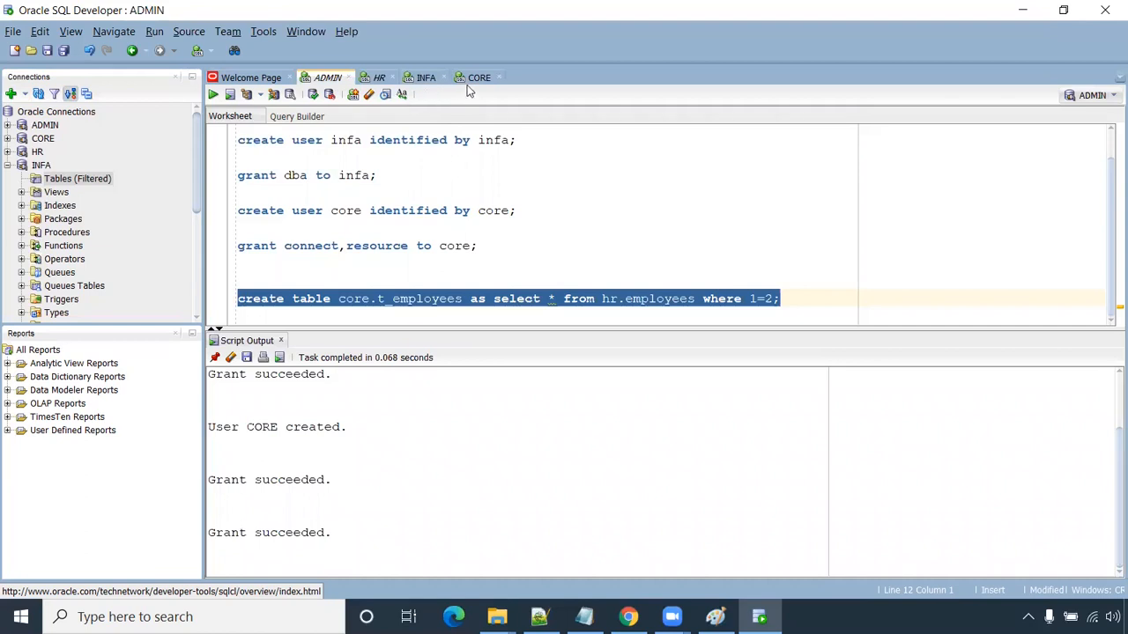
- Run the create table statement and copy the CORE.T_EMPLOYEES name from the output
click(220, 95)
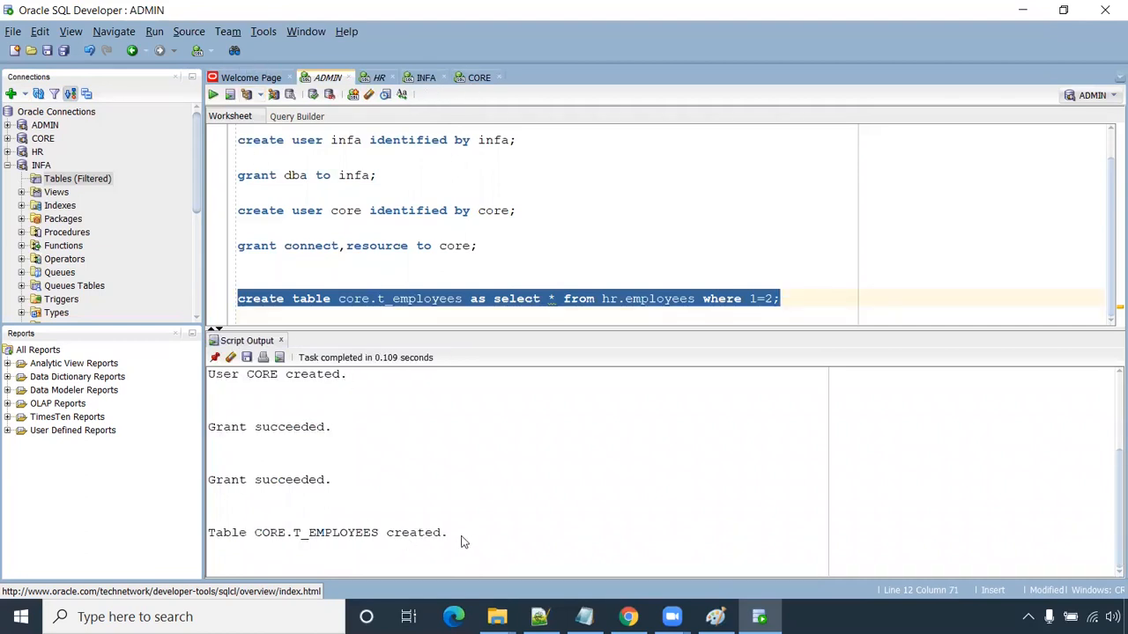
drag(464, 542, 164, 541)
click(294, 544)
drag(255, 532, 381, 532)
key(ctrl+c)
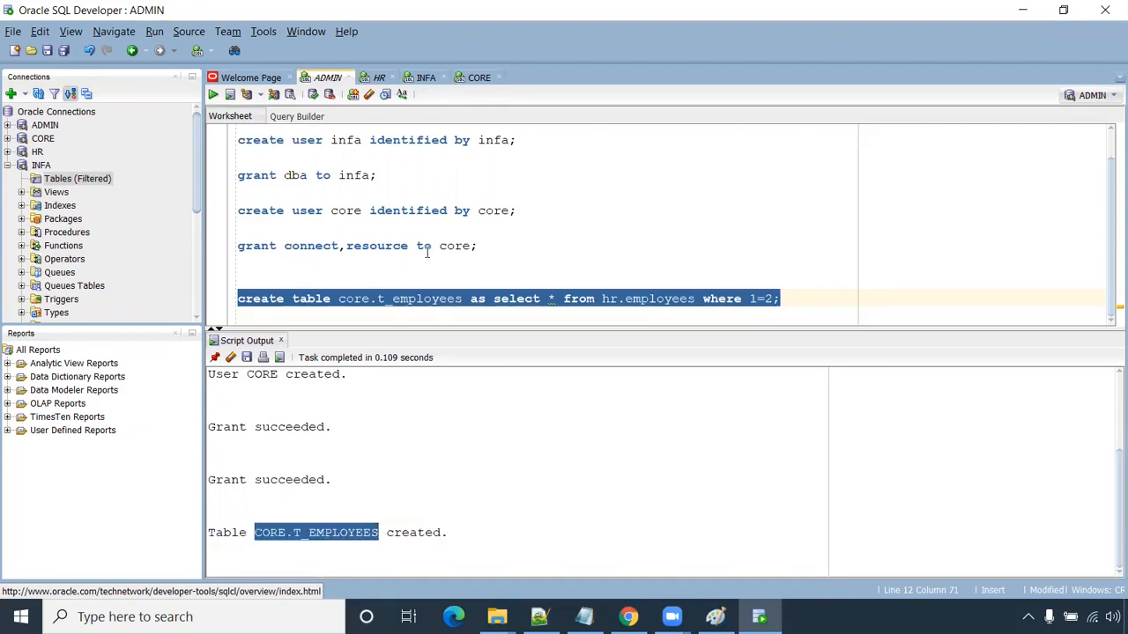
- Run select * from CORE.T_EMPLOYEES; in the CORE worksheet, showing the columns with no rows
click(479, 78)
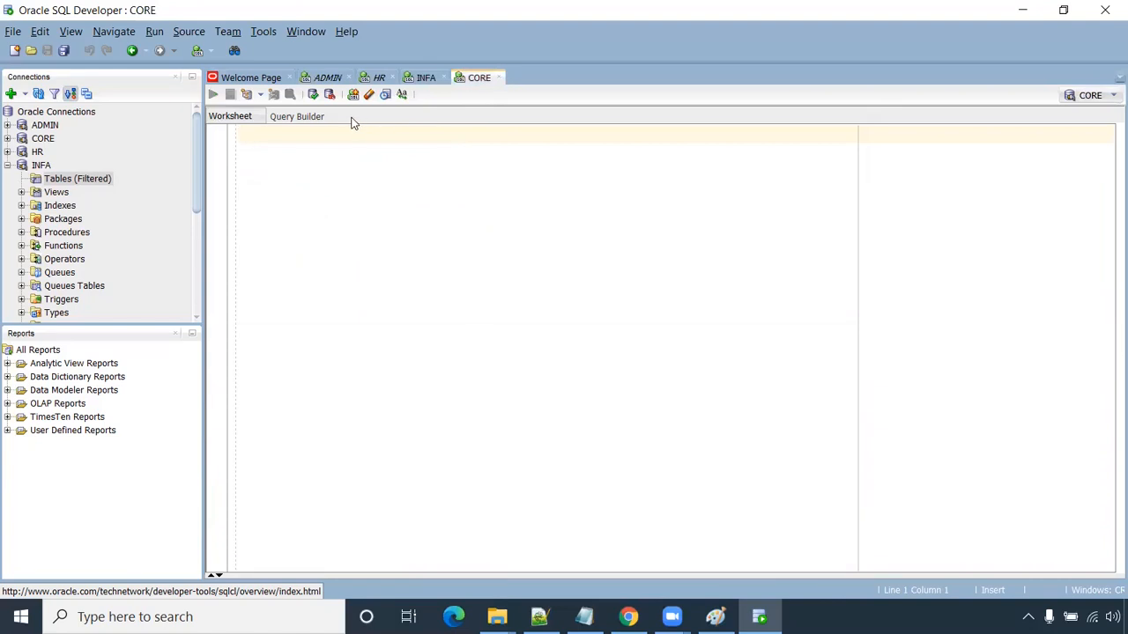
key(ctrl+v)
click(240, 134)
text(select *)
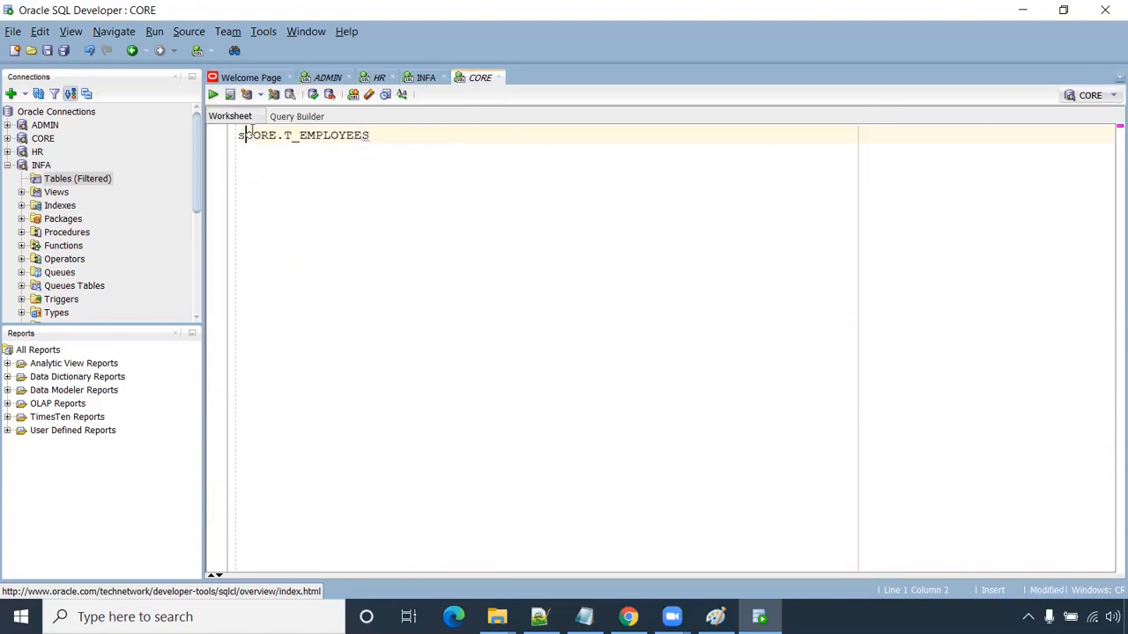
text( from)
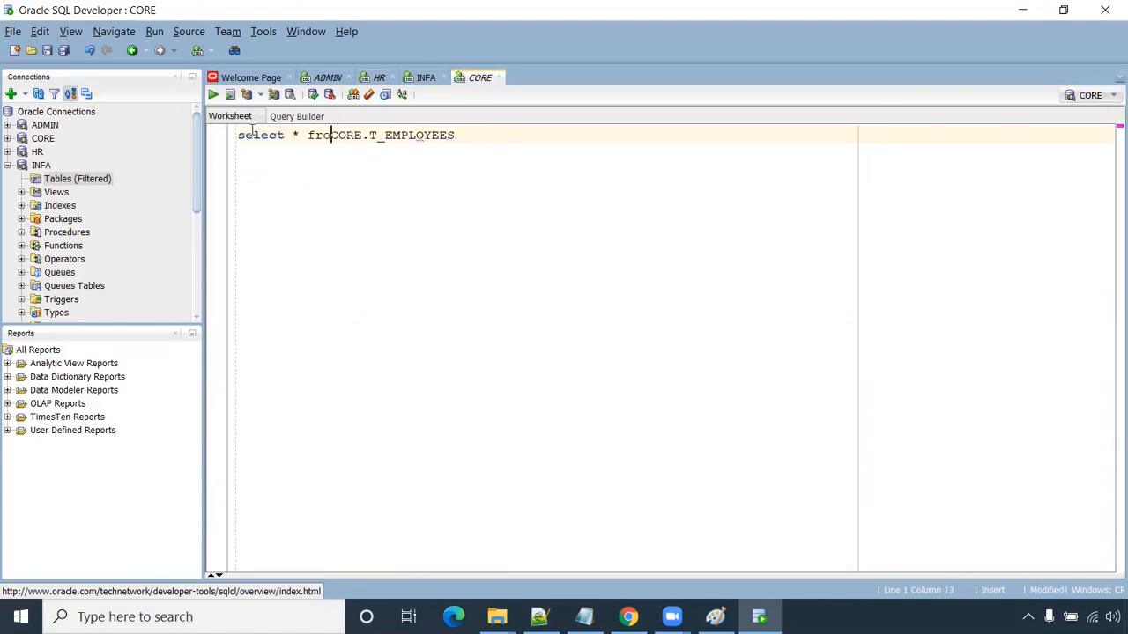
click(474, 136)
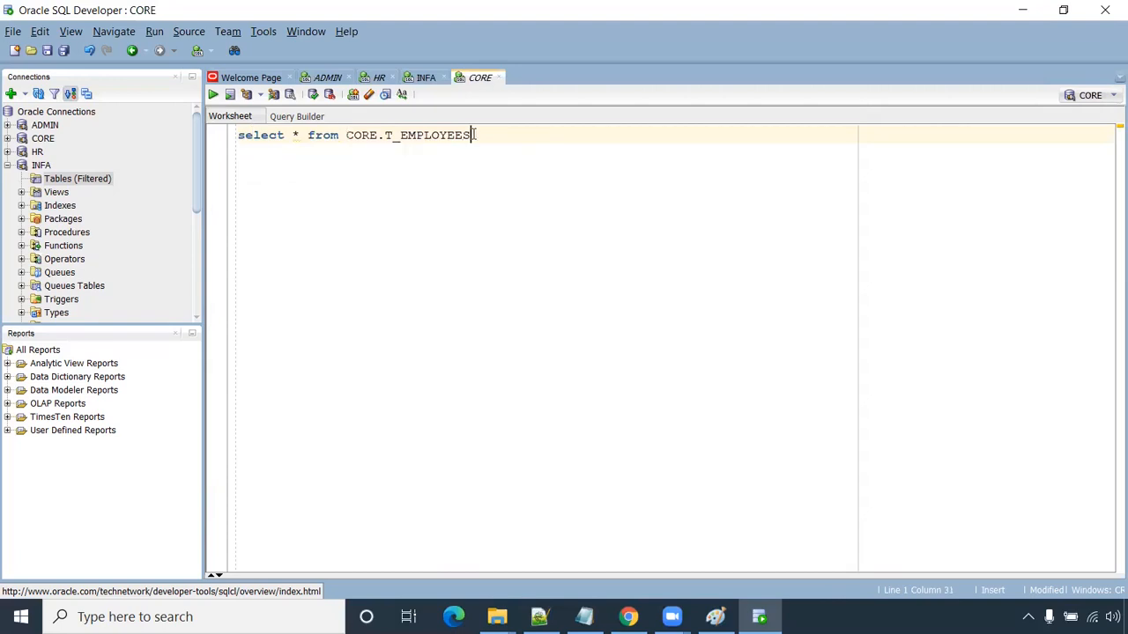
text(;)
key(ctrl+Return)
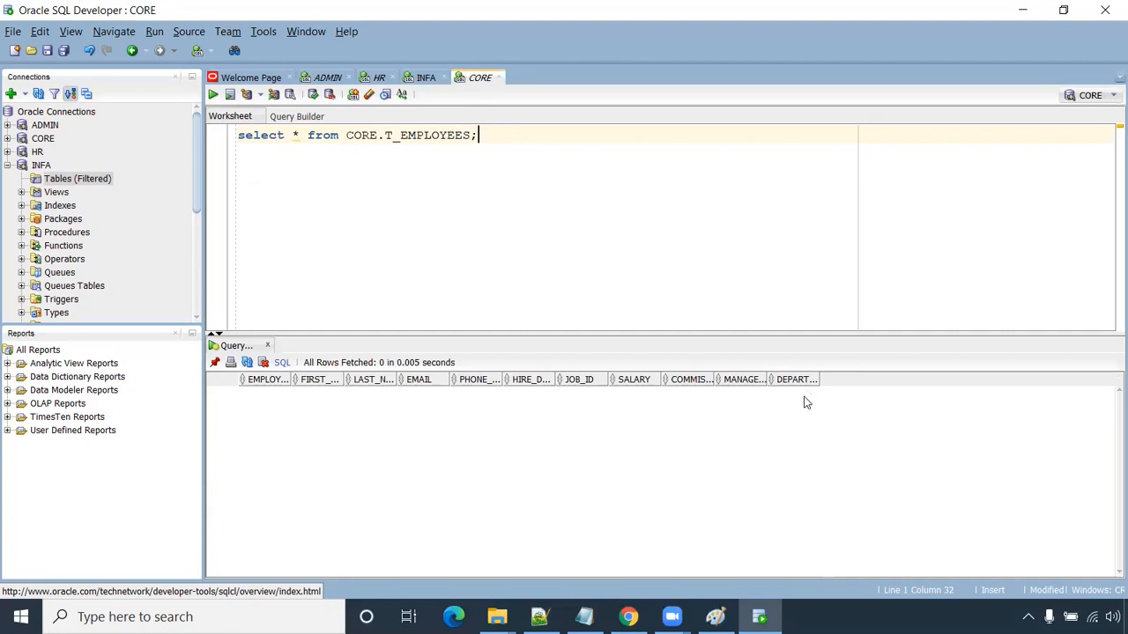
- Compare the HR employee rows with the empty CORE result, then bring up the Paint schema diagram
click(379, 80)
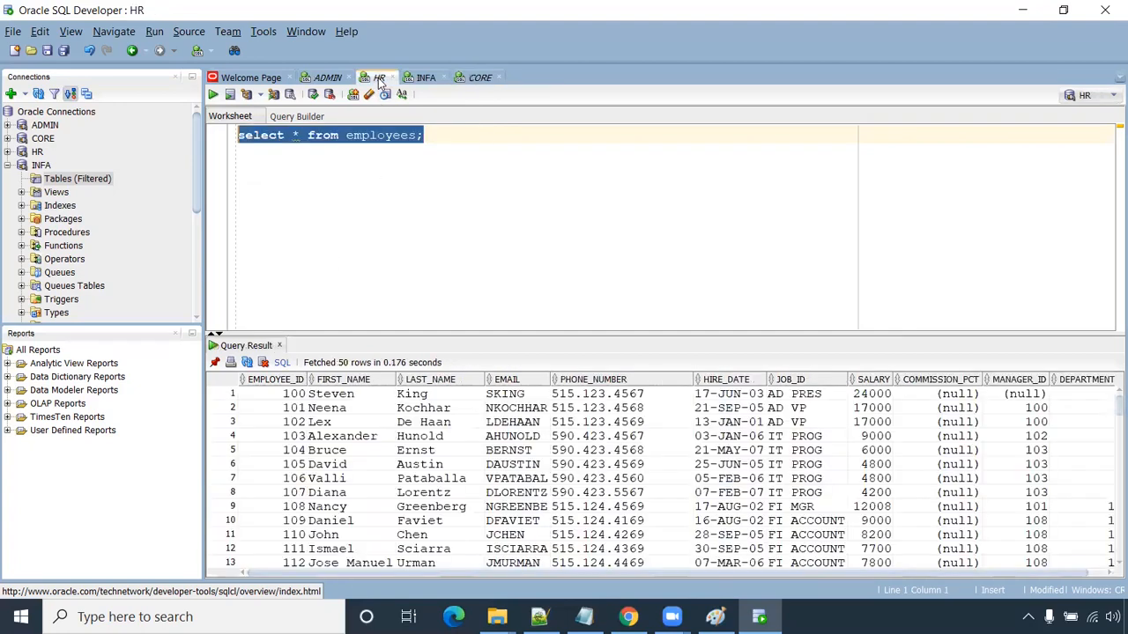
click(422, 158)
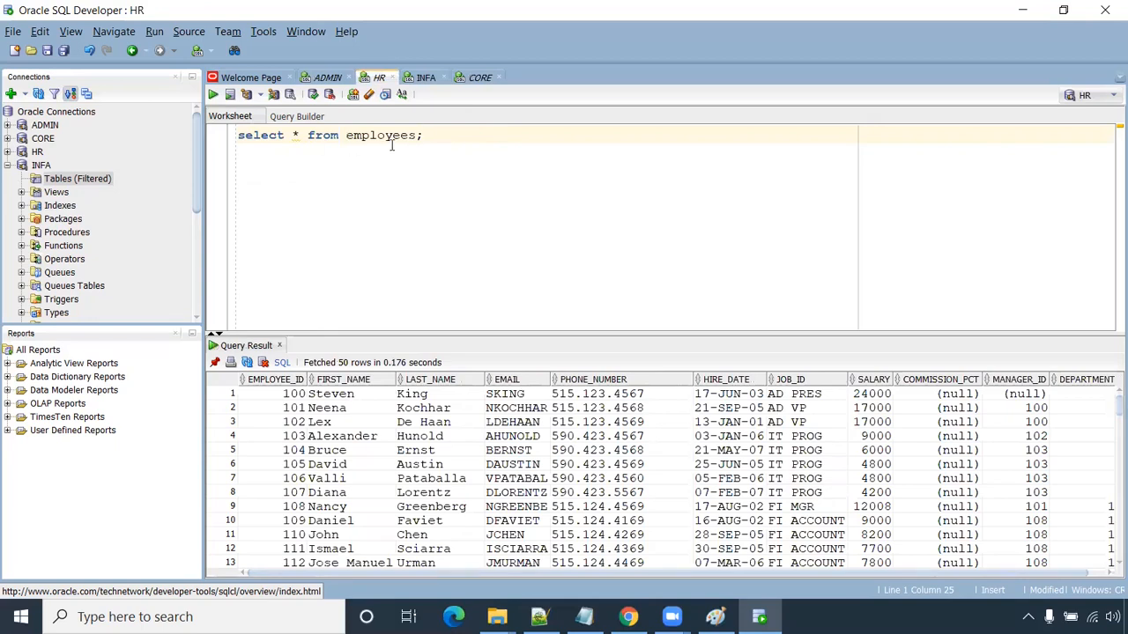
drag(291, 410, 617, 544)
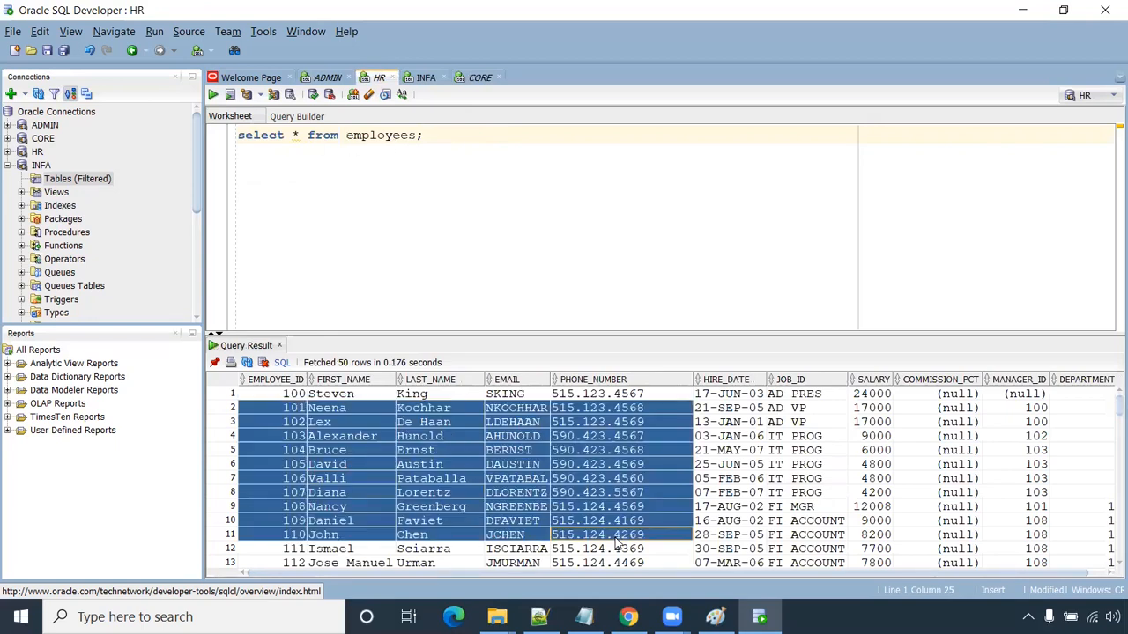
click(481, 78)
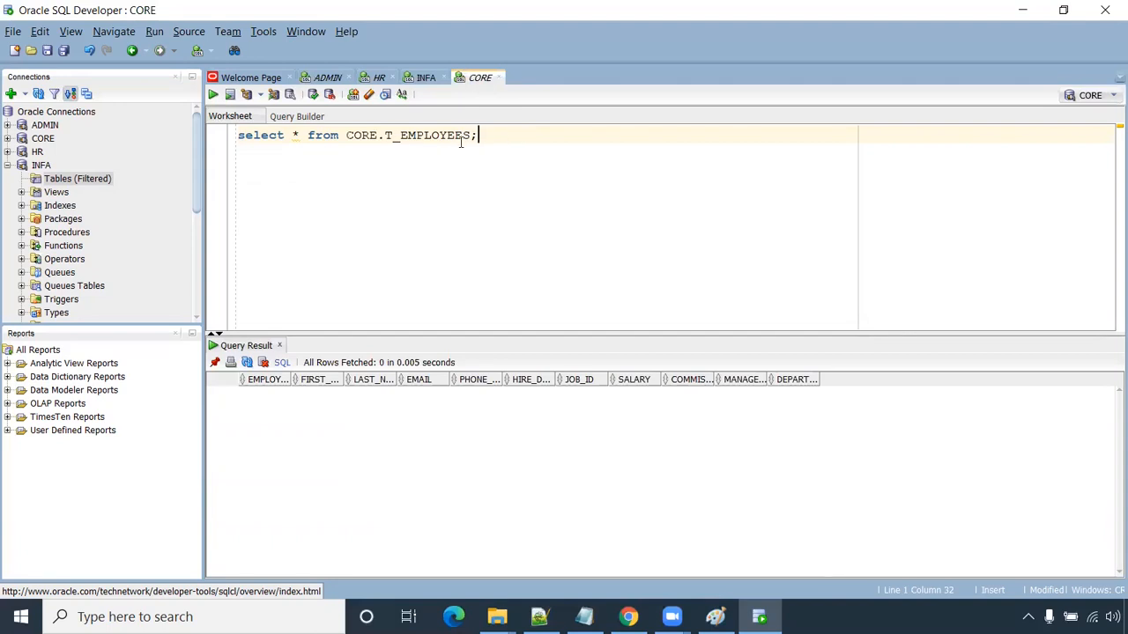
click(324, 77)
double_click(352, 299)
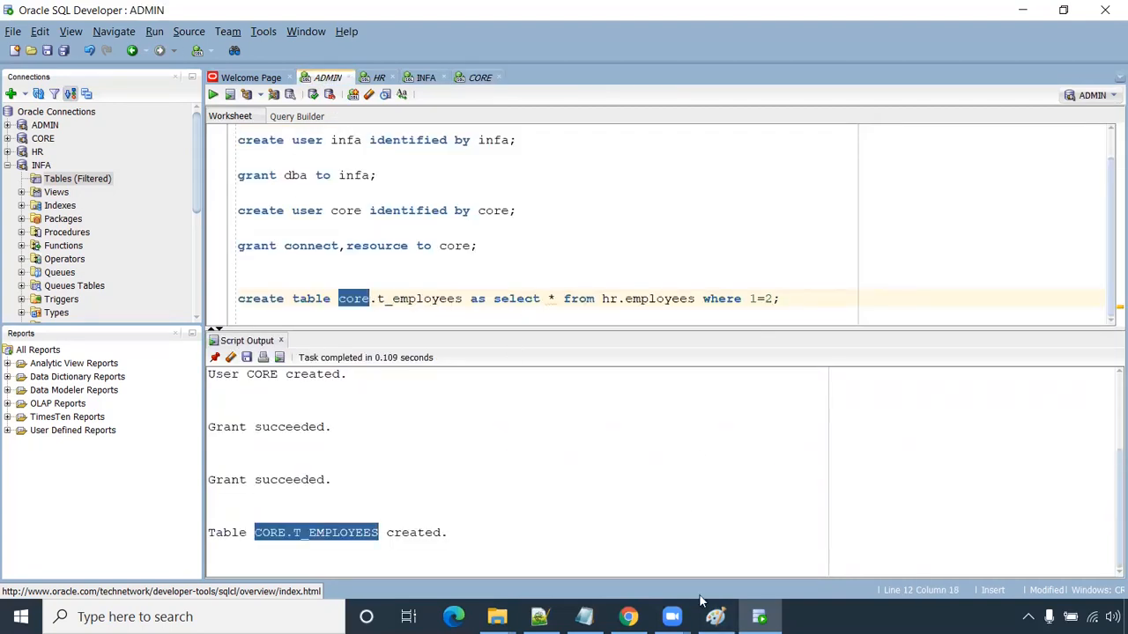
click(715, 617)
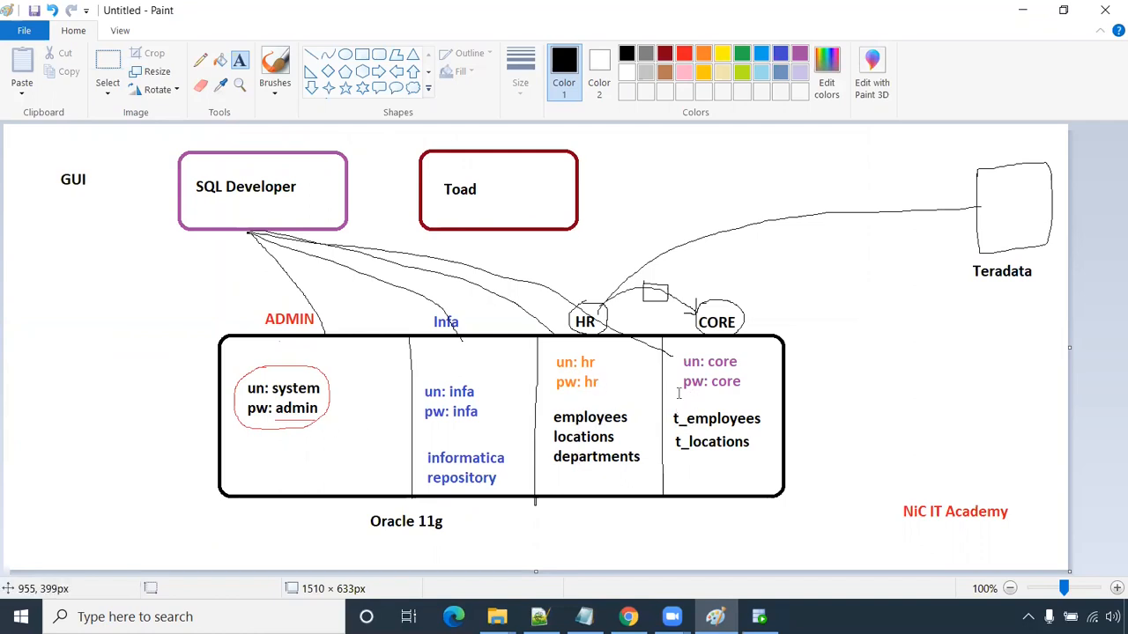
- Return to SQL Developer and add blank lines below the create table statement in ADMIN
key(alt+Tab)
click(491, 316)
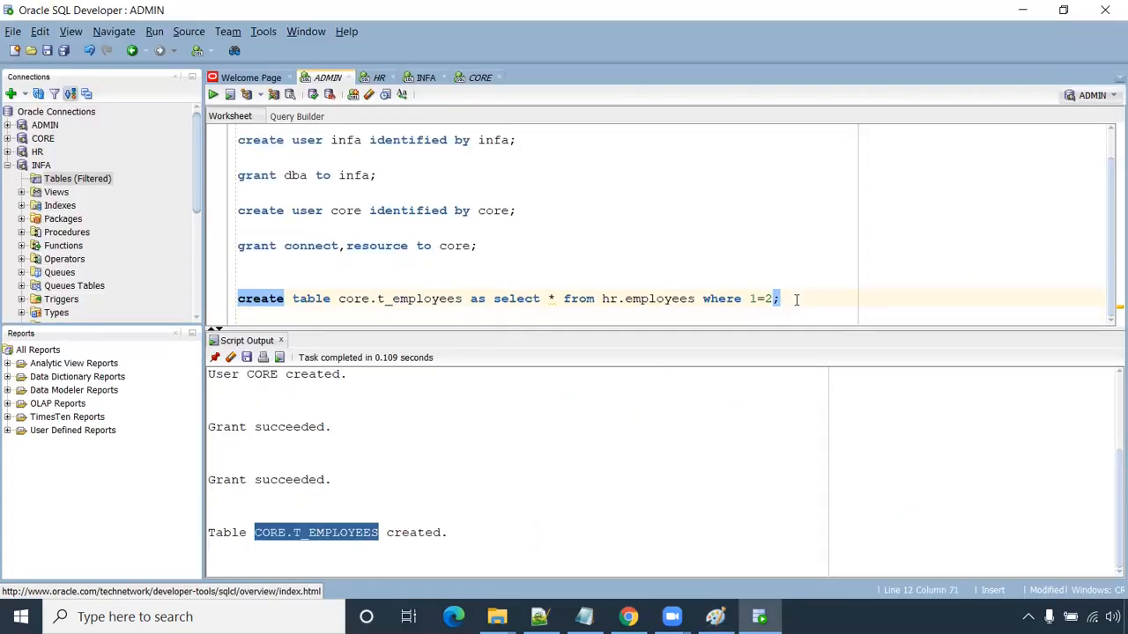
key(Return)
key(Return)
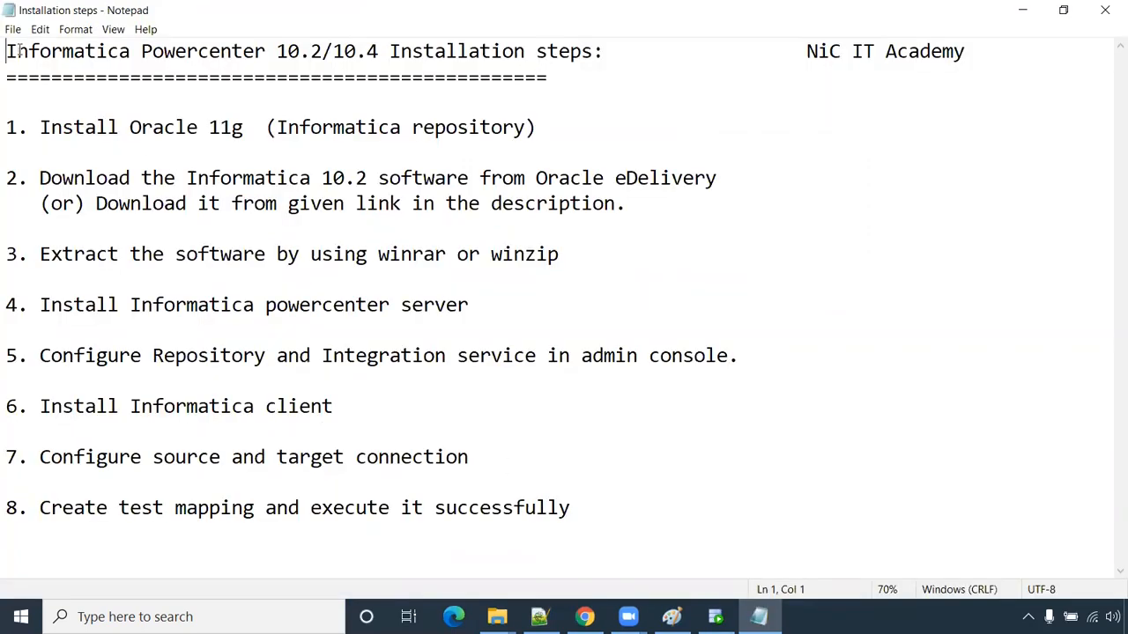
- Highlight Notepad steps 1 (Oracle 11g) and 4 (PowerCenter server), then bring up Informatica_installation
drag(7, 131, 569, 126)
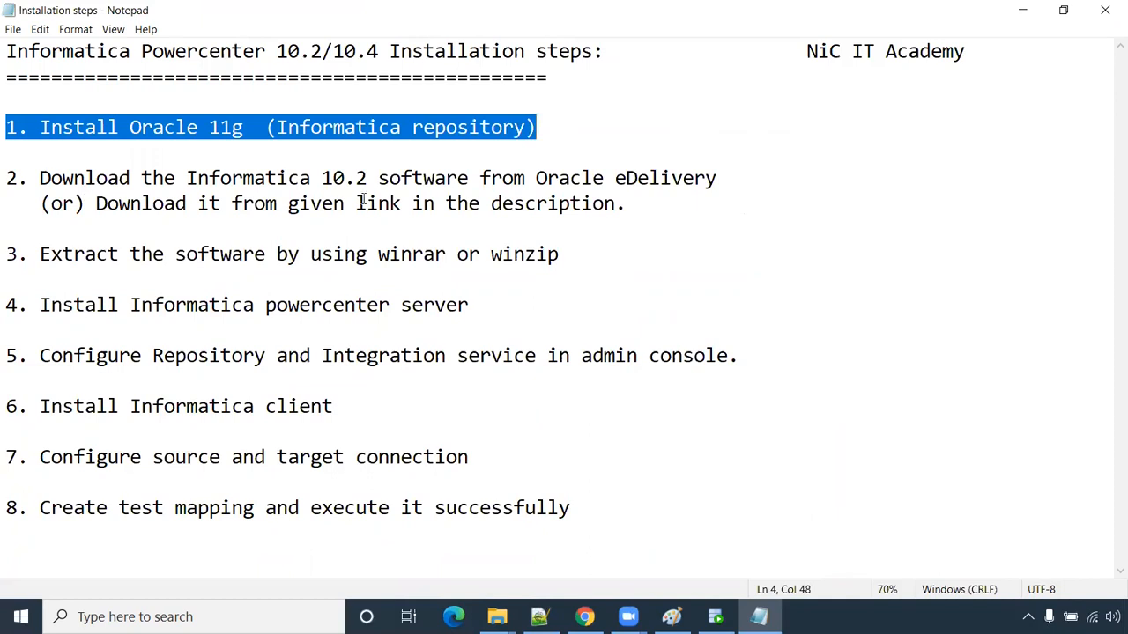
drag(469, 305, 9, 306)
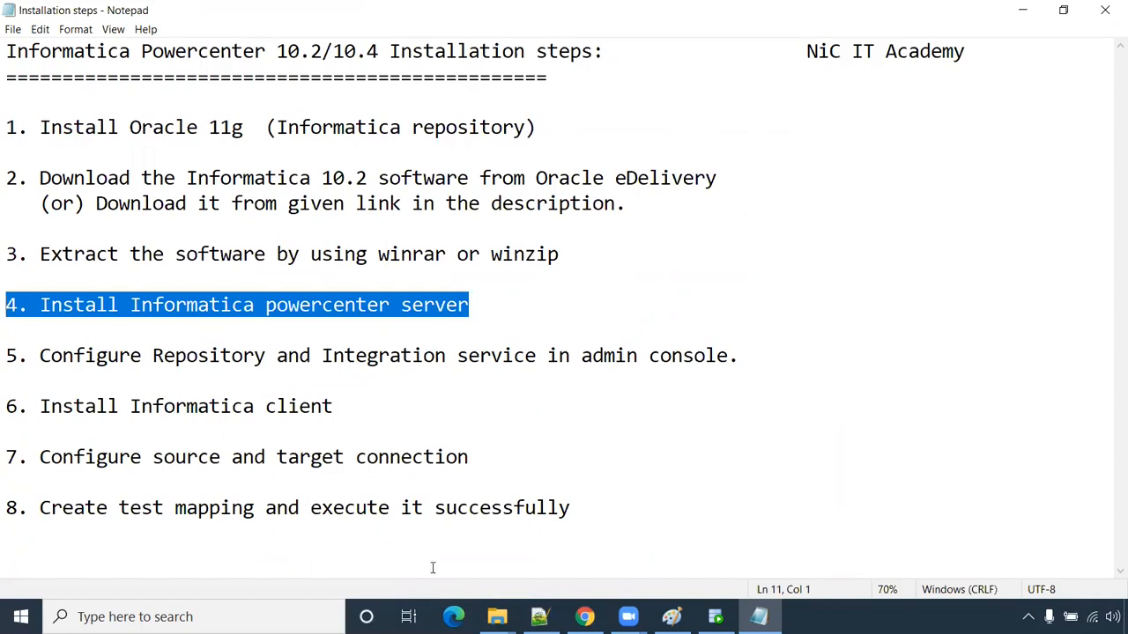
mouse_move(497, 614)
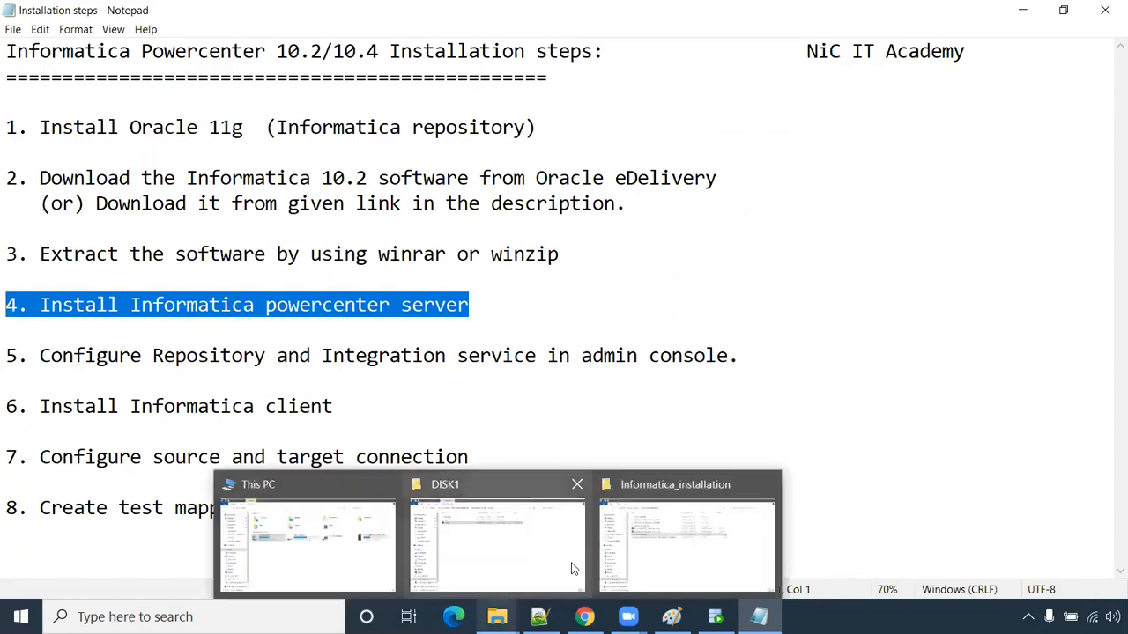
click(669, 542)
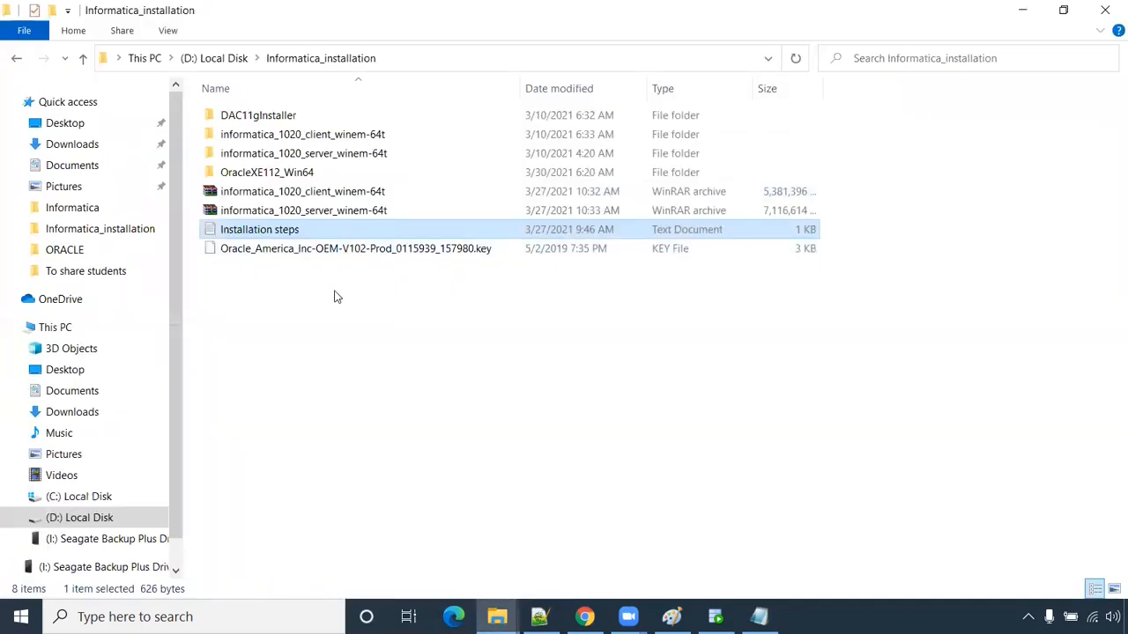
- Check the server archive, extracted folder and Oracle licence key file against the Oracle download page
click(343, 215)
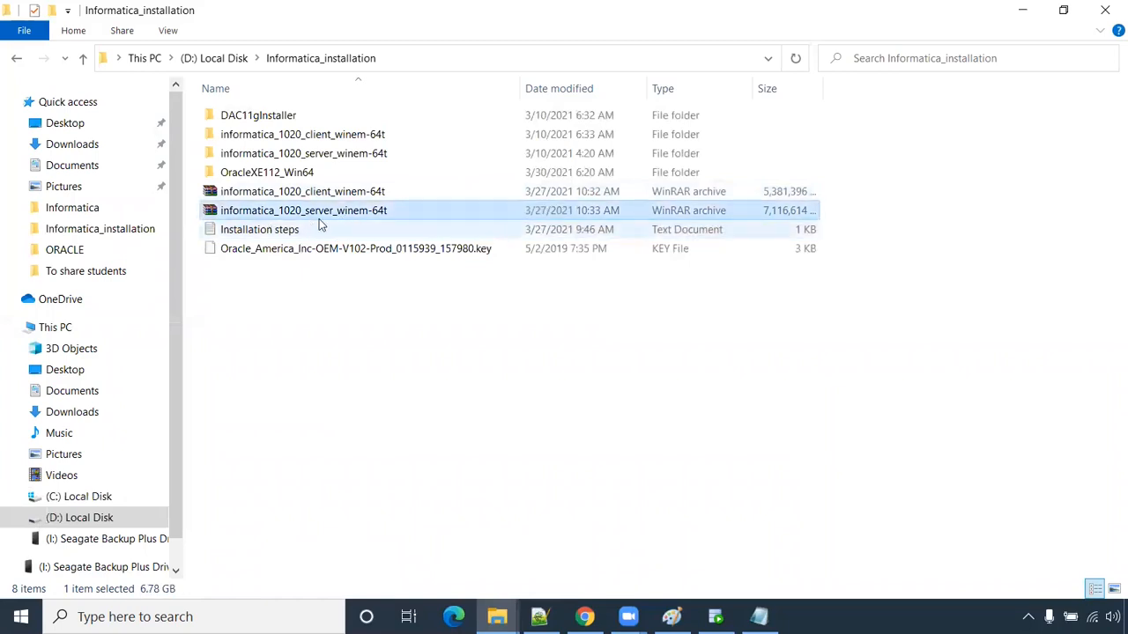
click(345, 162)
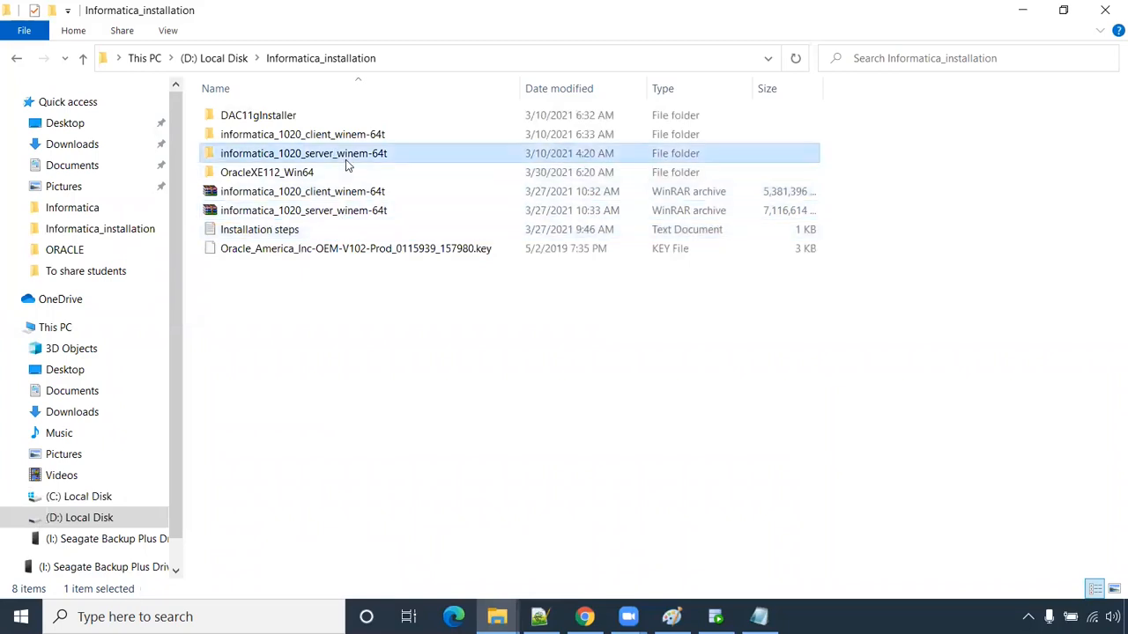
click(293, 249)
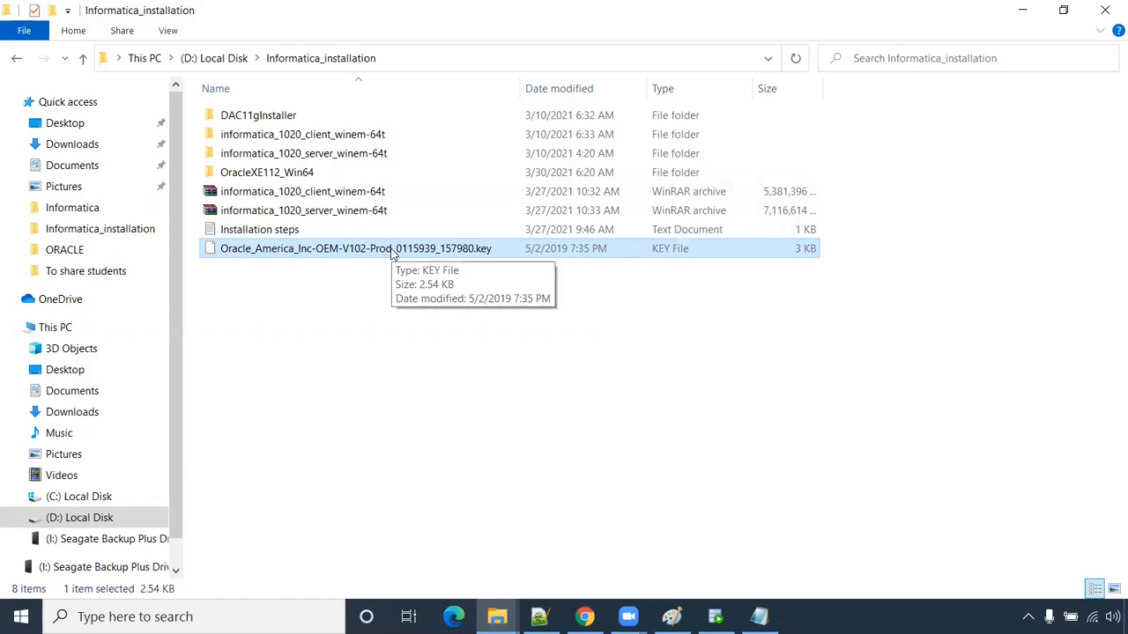
mouse_move(585, 616)
click(573, 555)
click(113, 15)
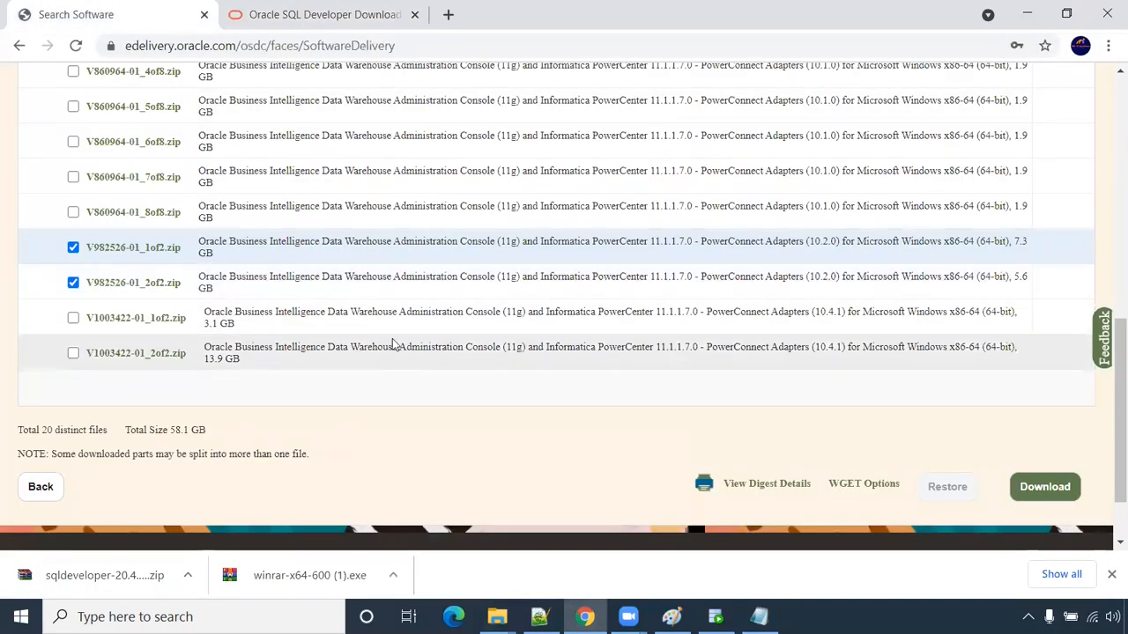
key(alt+Tab)
click(404, 253)
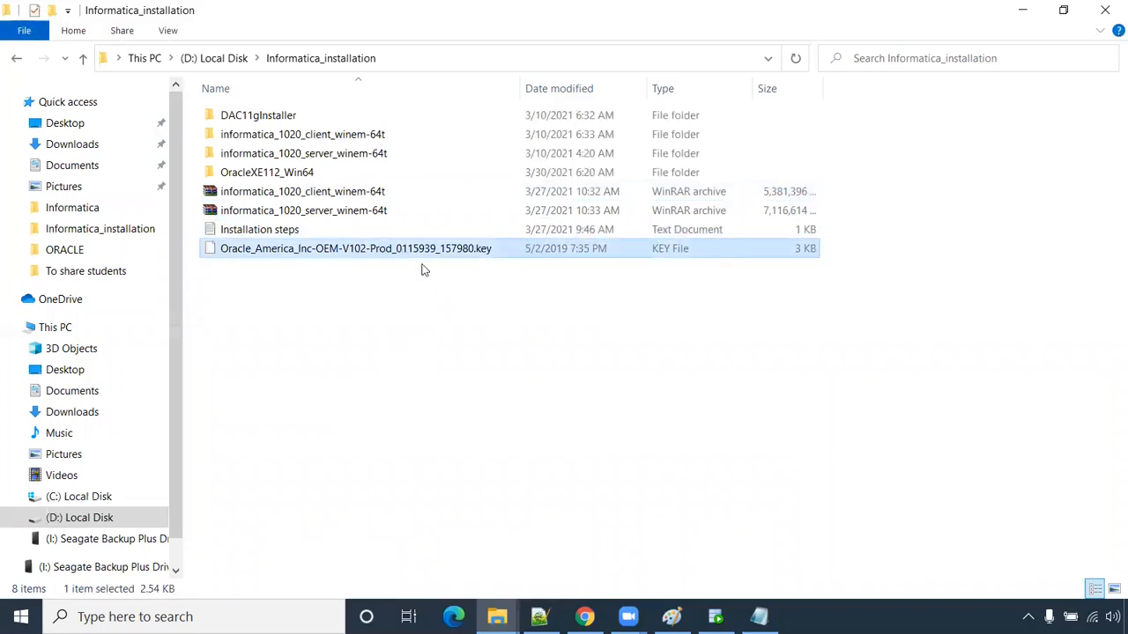
- Open informatica_1020_server_winem-64t, then Server, and launch install.exe
double_click(334, 158)
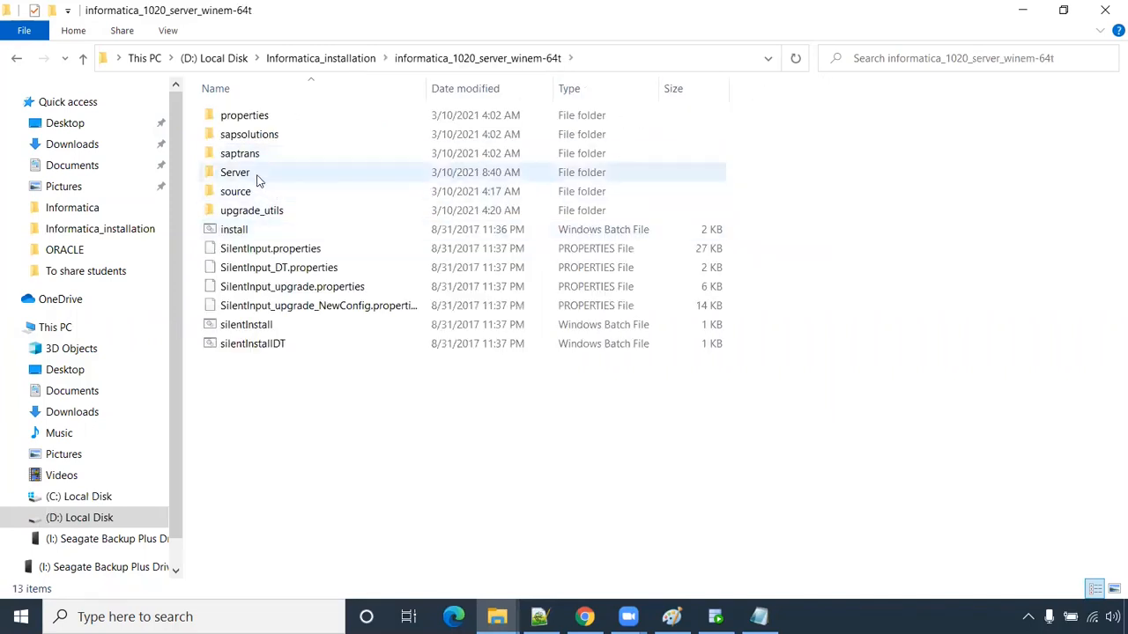
double_click(259, 176)
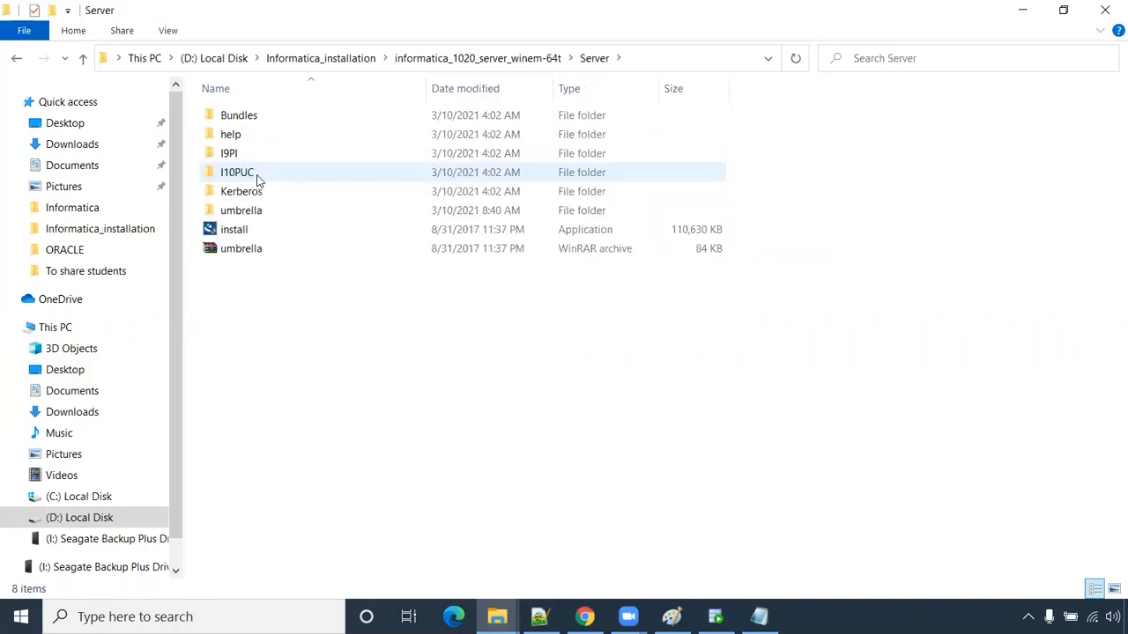
click(251, 230)
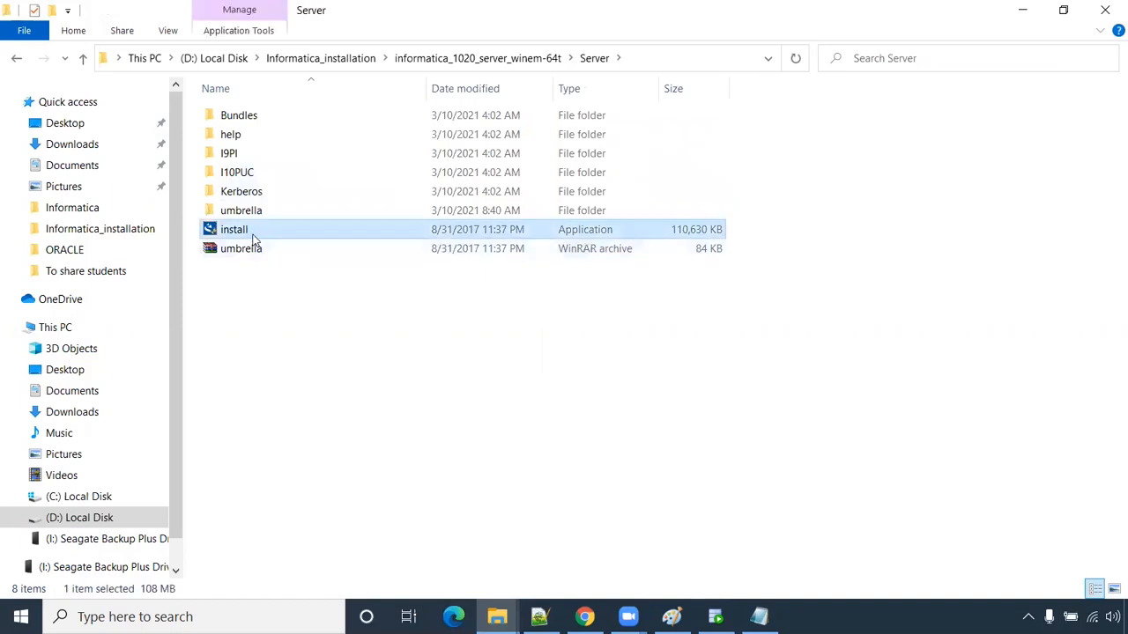
double_click(250, 231)
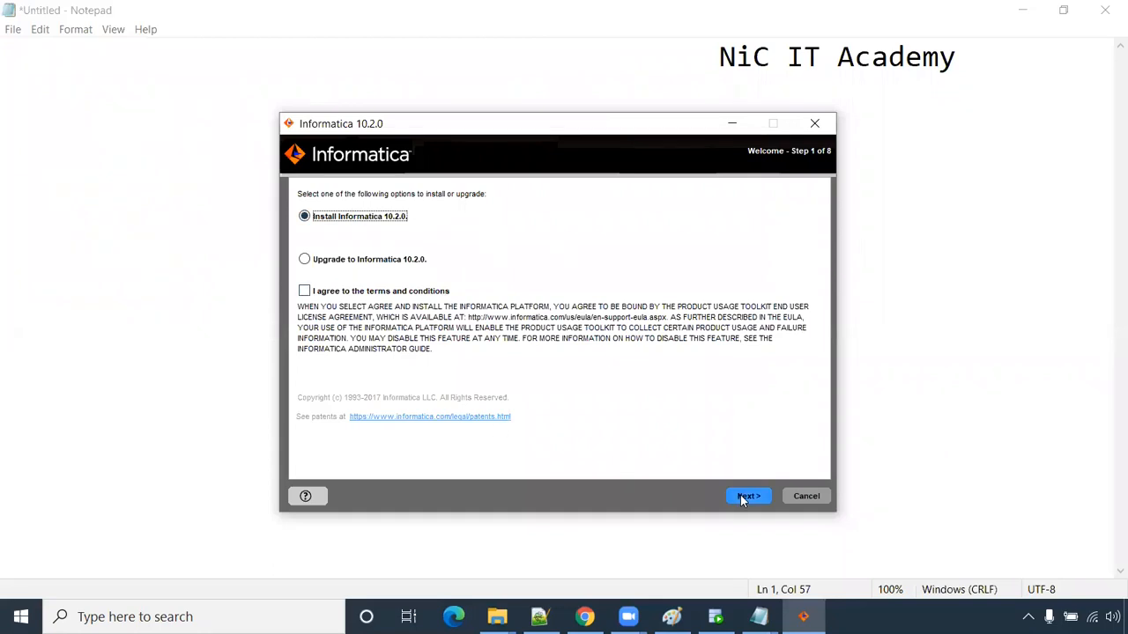
- Accept the terms for Install Informatica 10.2.0 and advance past the Welcome and Prerequisites pages
click(303, 292)
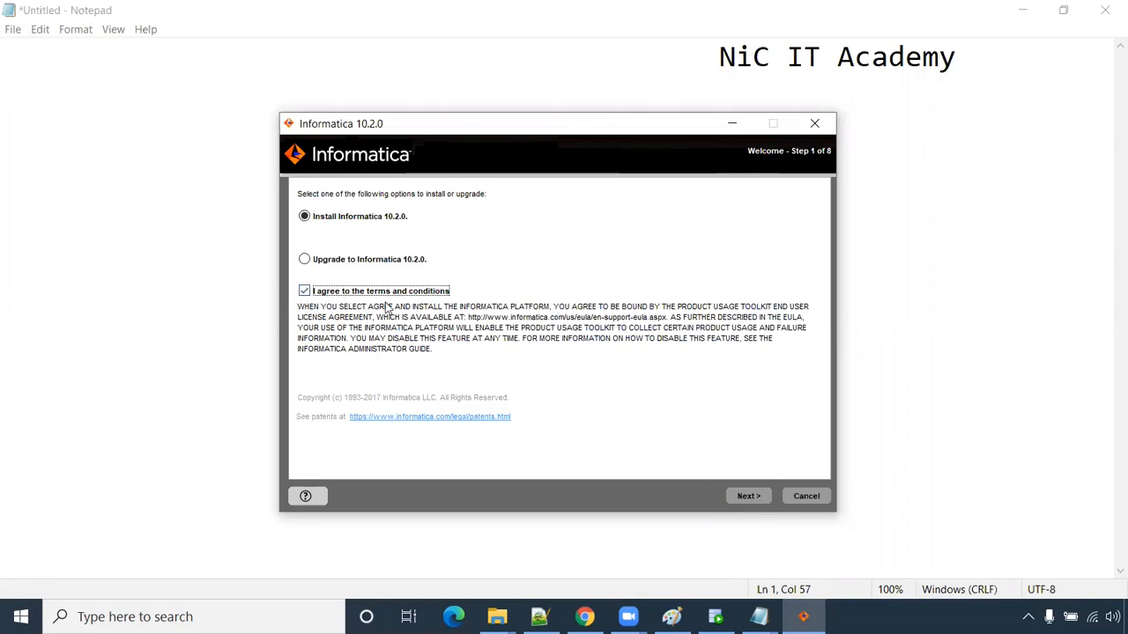
click(749, 497)
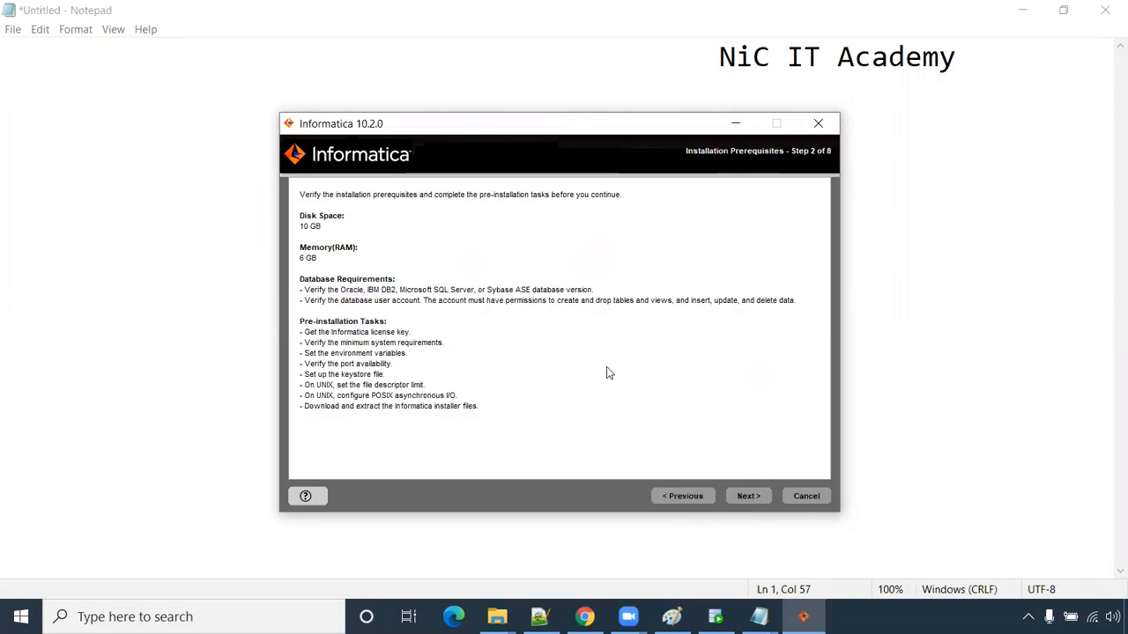
click(748, 496)
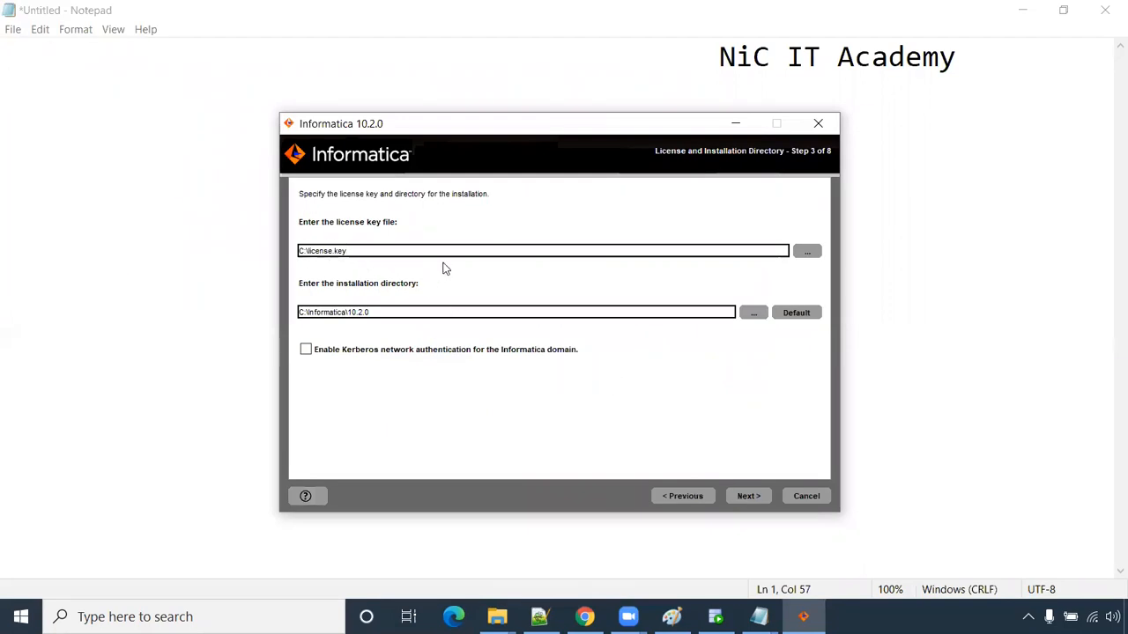
- Copy the Server folder path and open it in the license key file browser
click(497, 616)
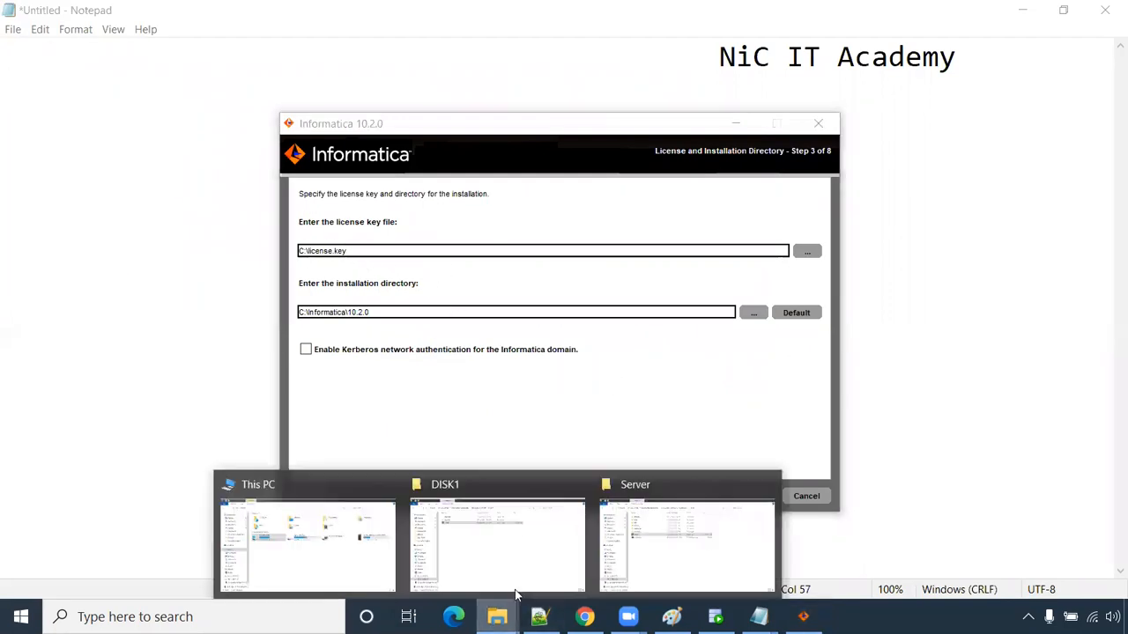
click(677, 556)
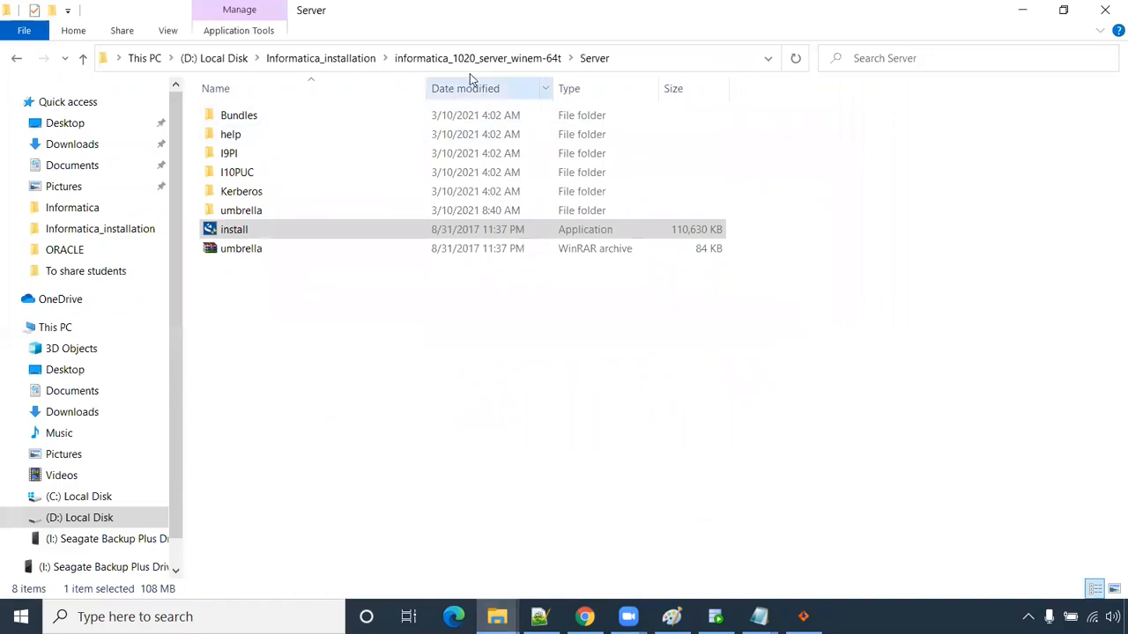
click(641, 60)
key(ctrl+c)
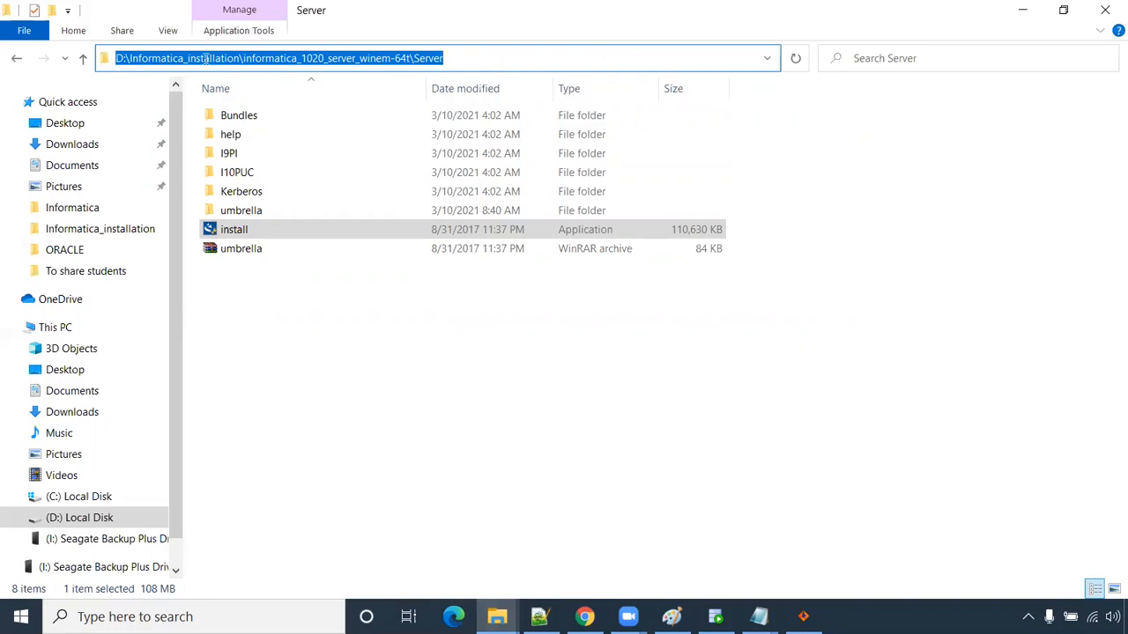
click(802, 617)
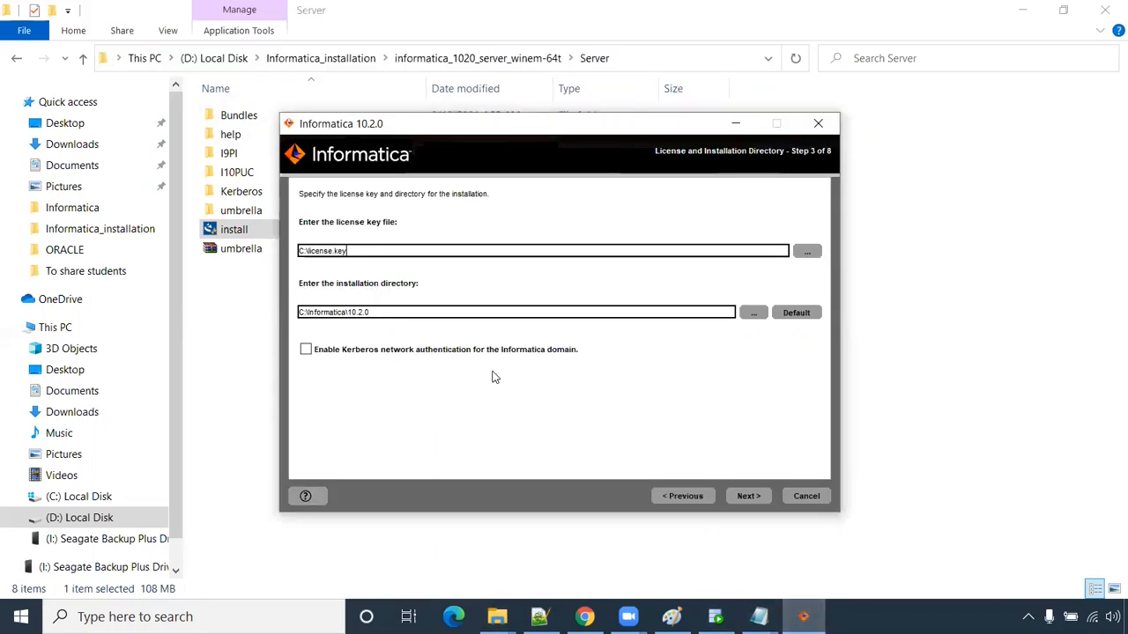
click(806, 251)
key(ctrl+v)
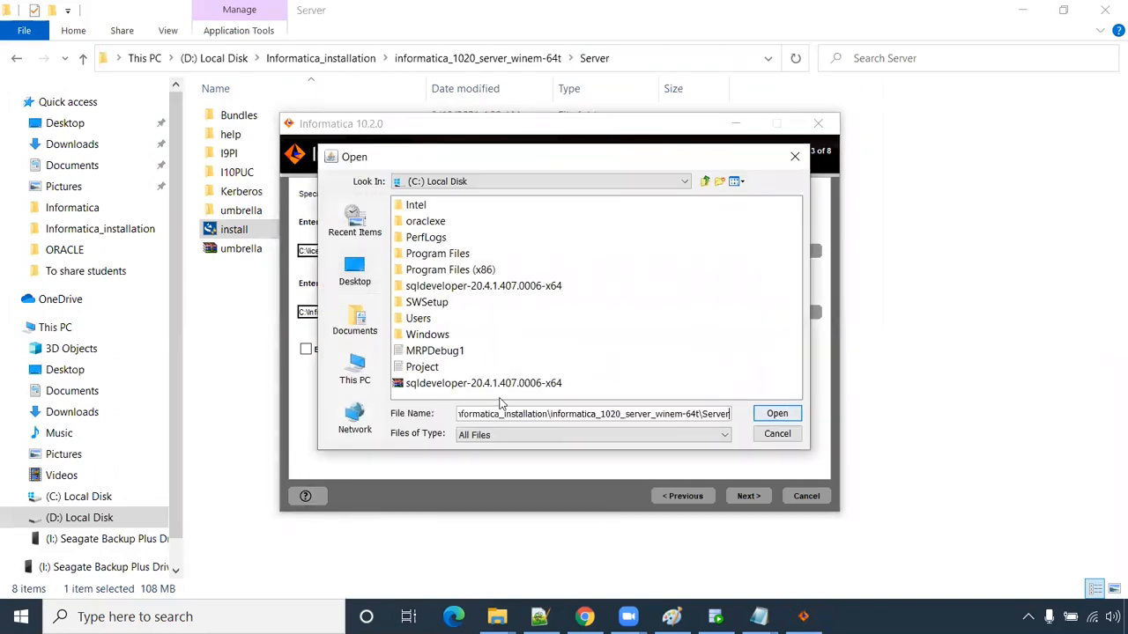
key(Return)
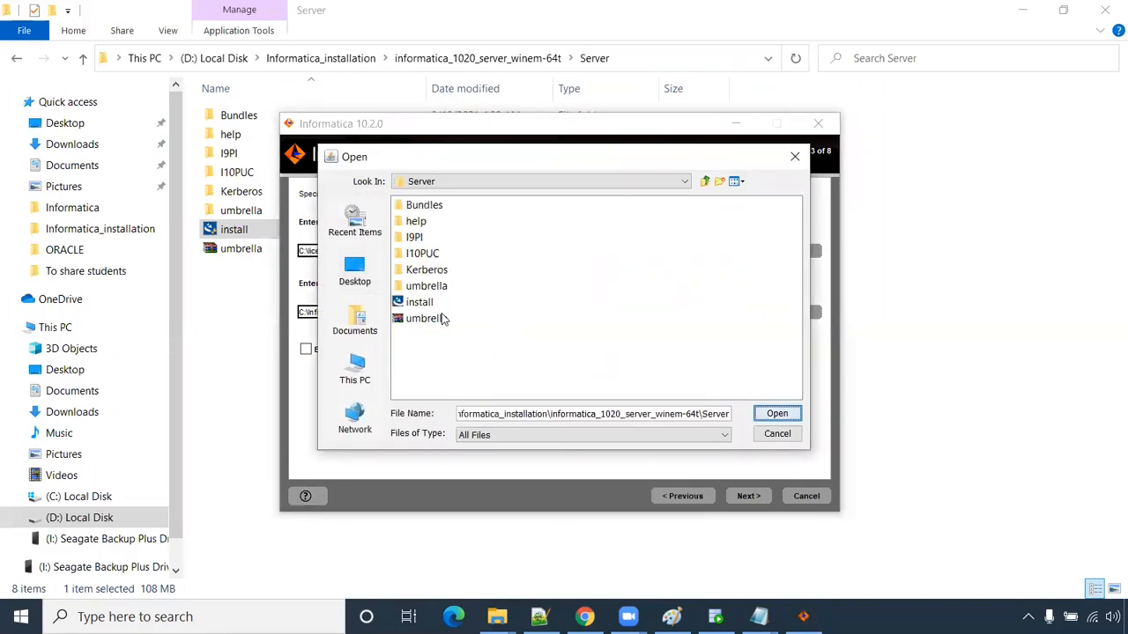
- Go up to Informatica_installation, choose the Oracle .key file as license key, and continue
click(458, 185)
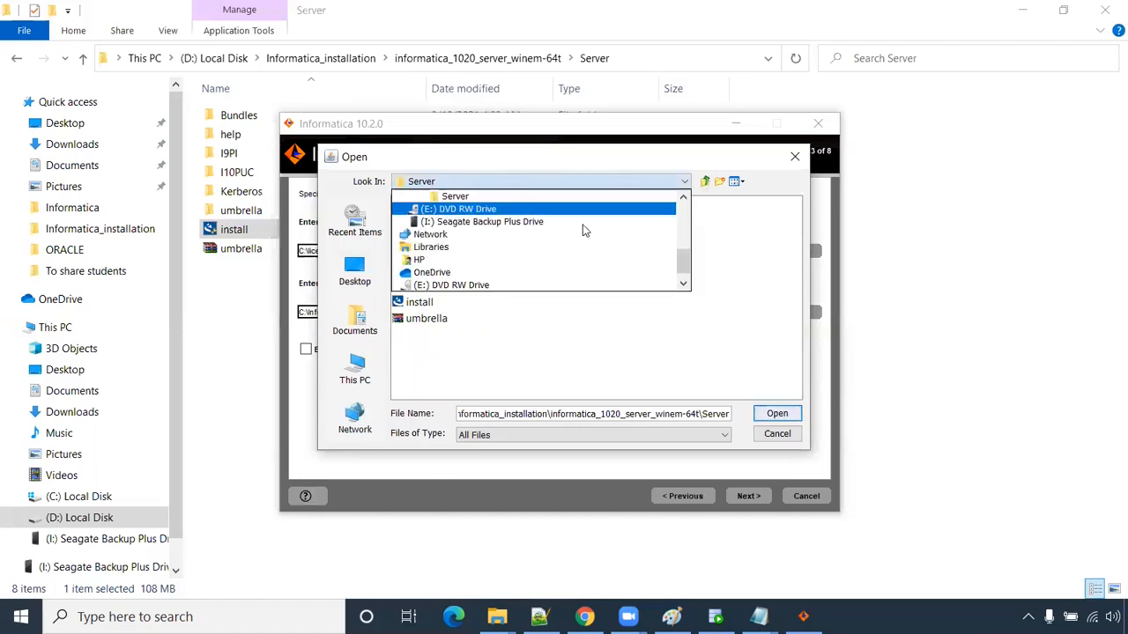
scroll(669, 208, up, 1)
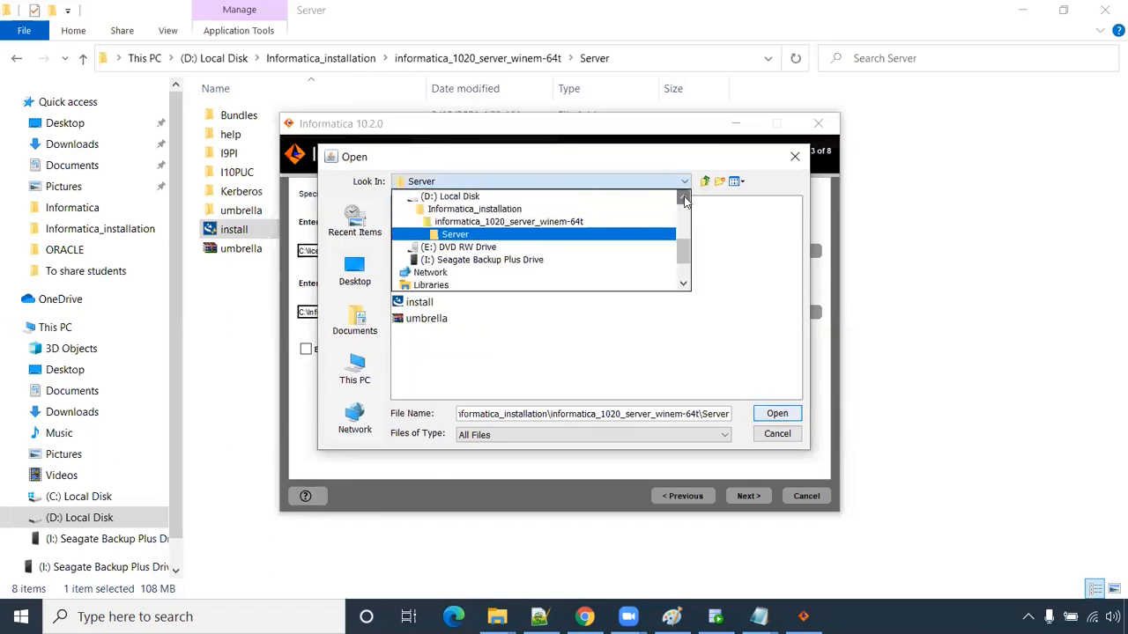
click(573, 234)
click(504, 186)
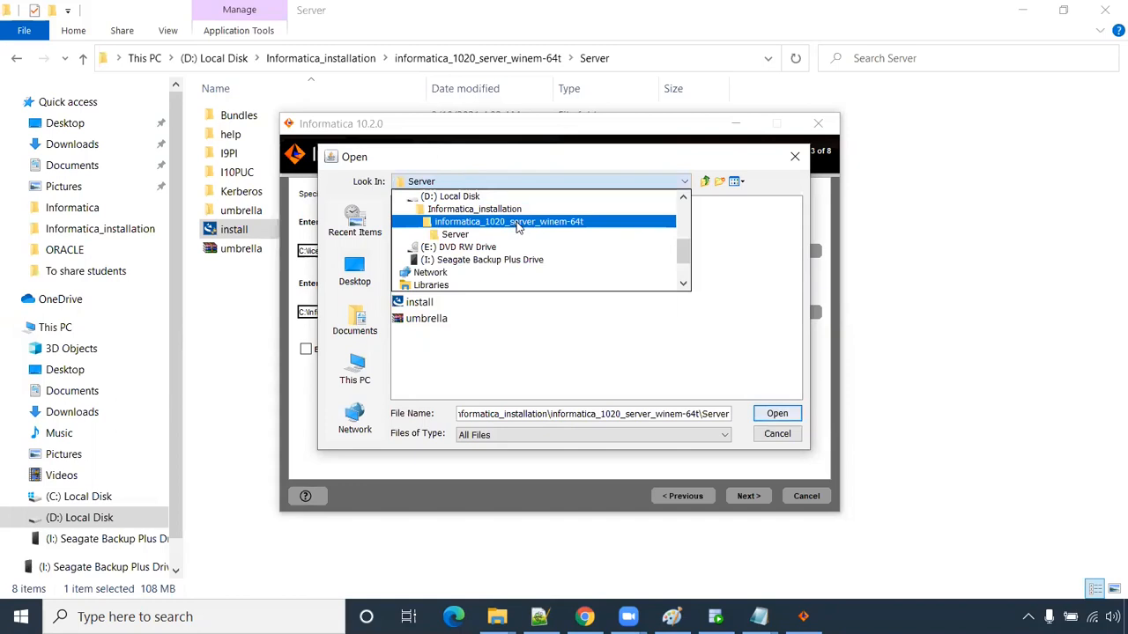
click(516, 222)
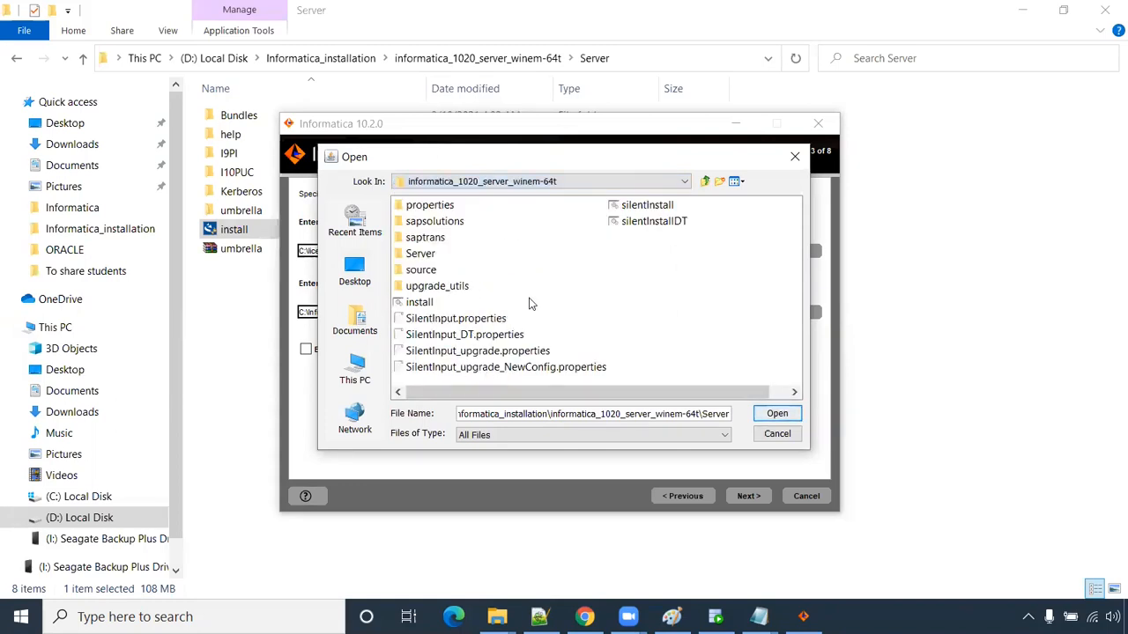
click(499, 187)
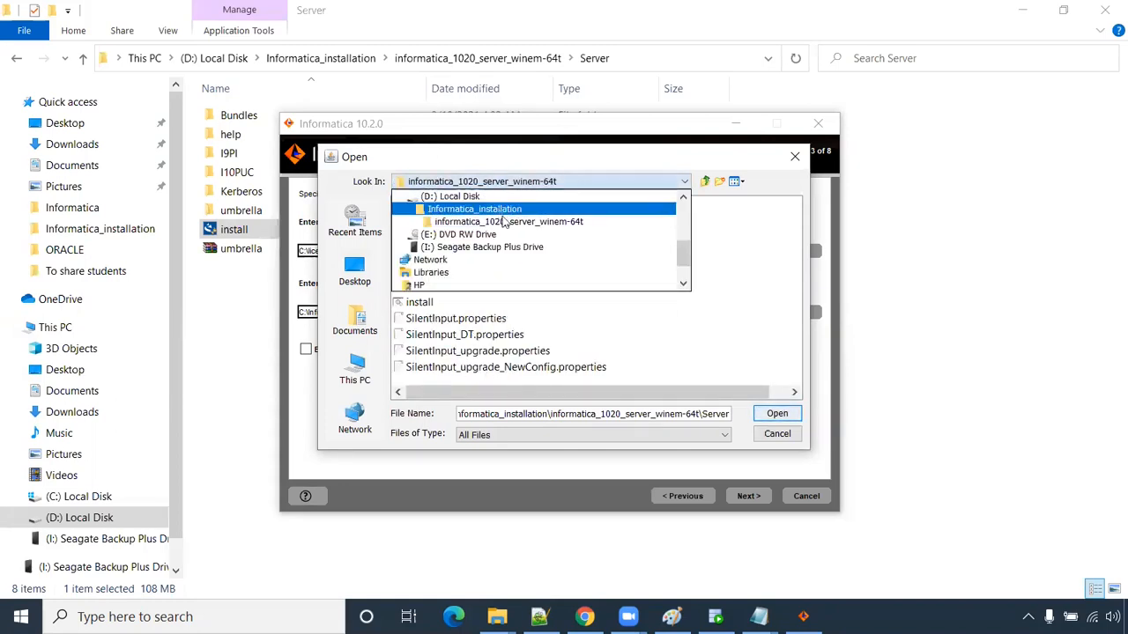
click(493, 209)
click(476, 319)
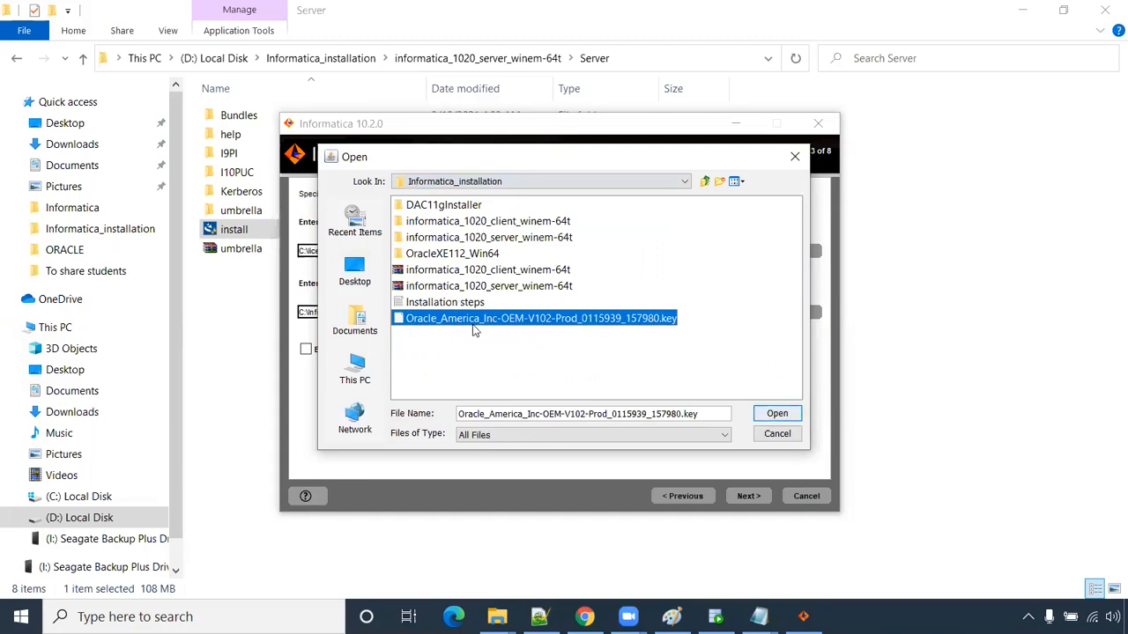
click(765, 416)
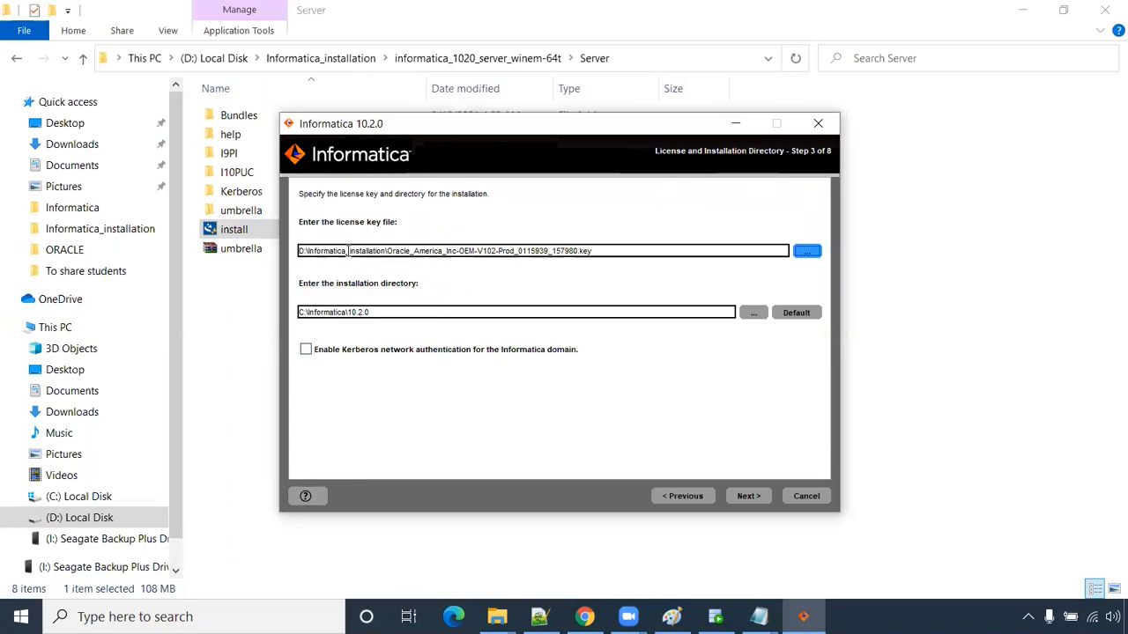
click(745, 496)
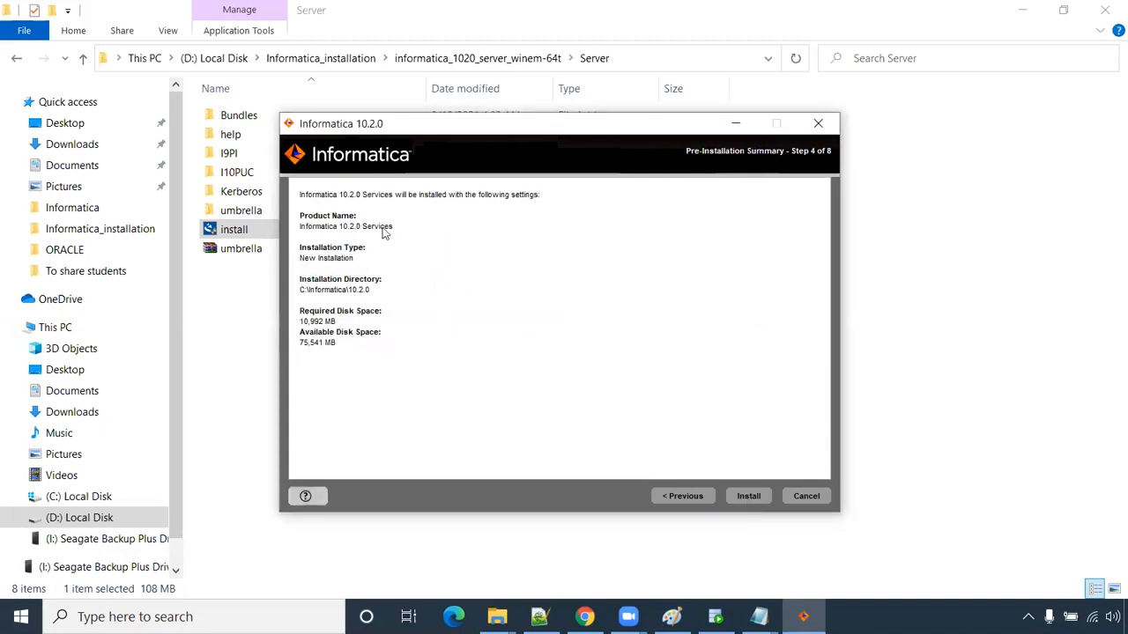
- Start installing Informatica 10.2.0 to C:\Informatica\10.2.0 and shift the installer window slightly left
click(743, 495)
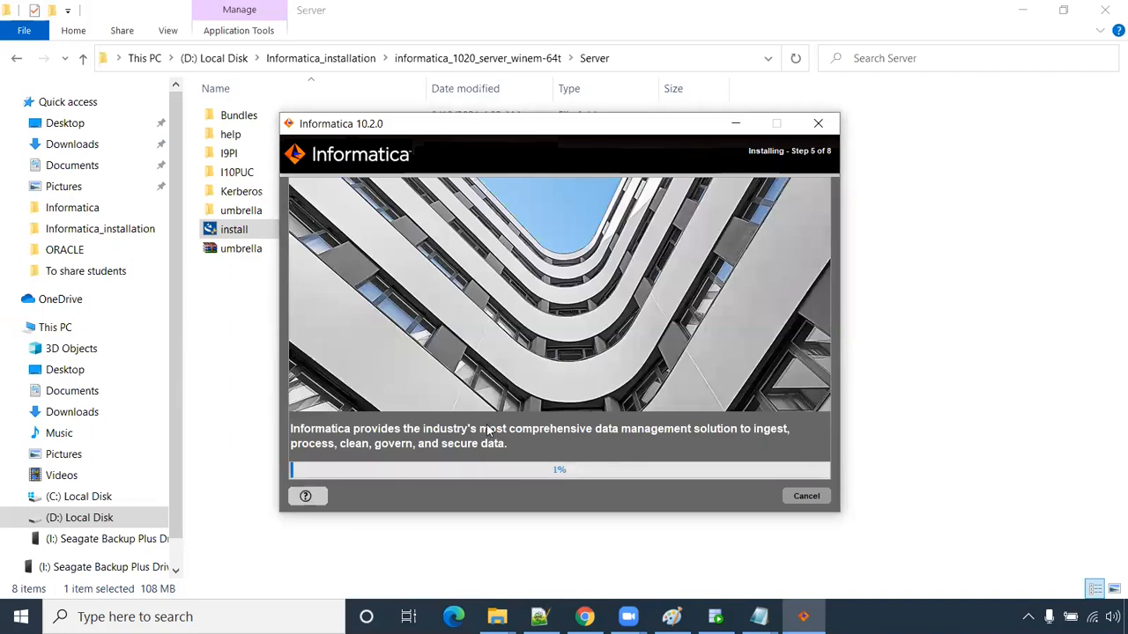
mouse_move(760, 617)
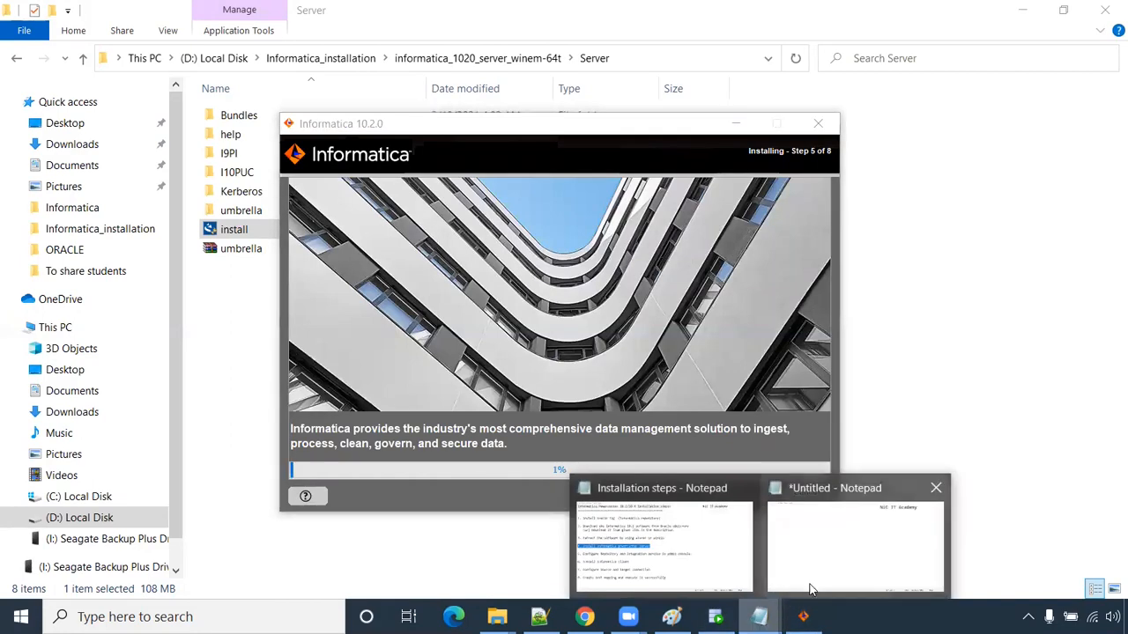
click(811, 588)
click(802, 617)
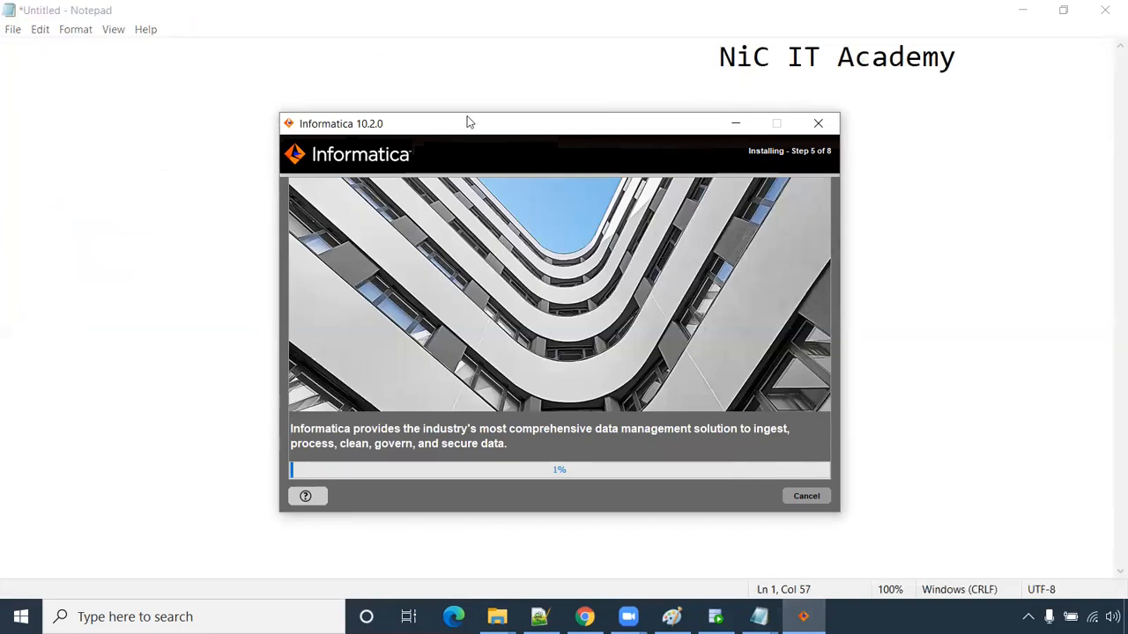
drag(466, 119, 412, 112)
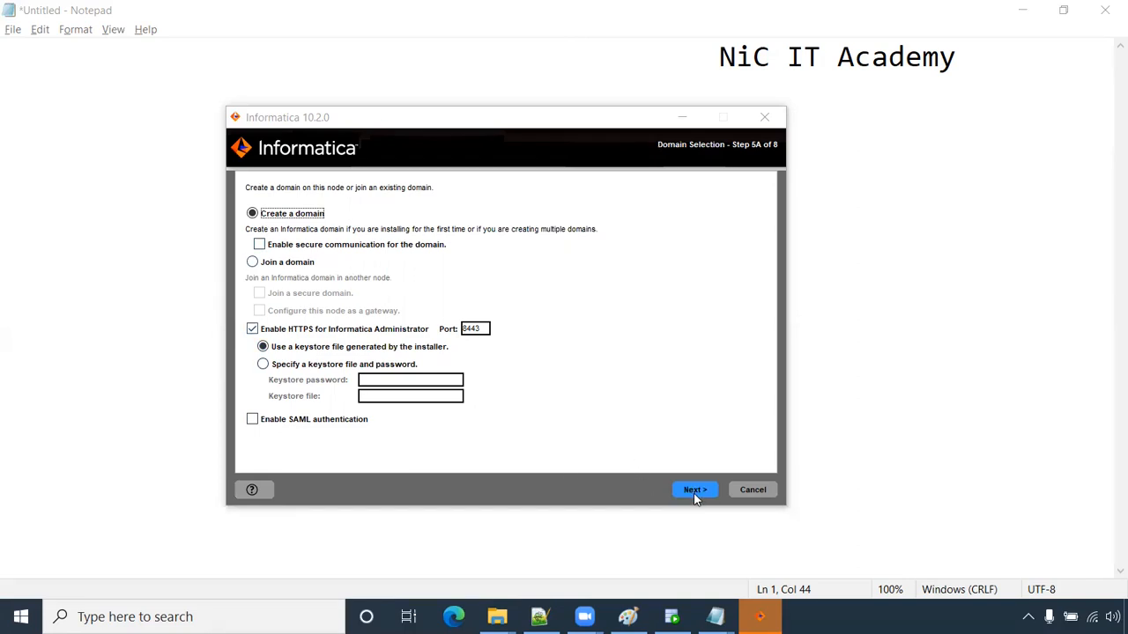
- Continue with a new domain and allow Java through Windows Defender Firewall
click(694, 498)
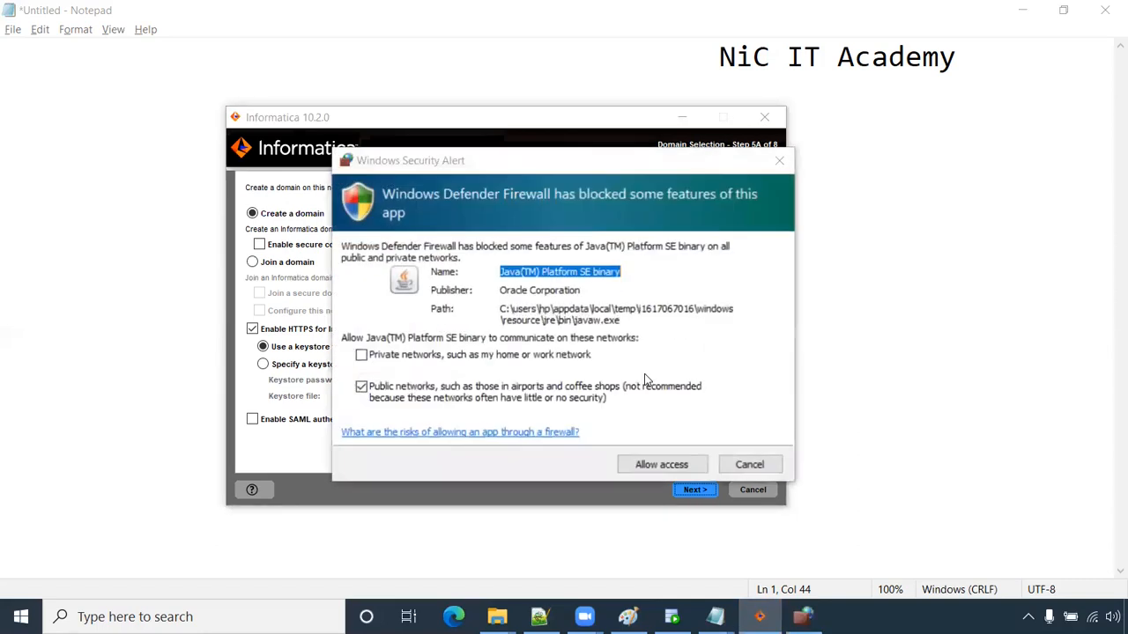
click(655, 464)
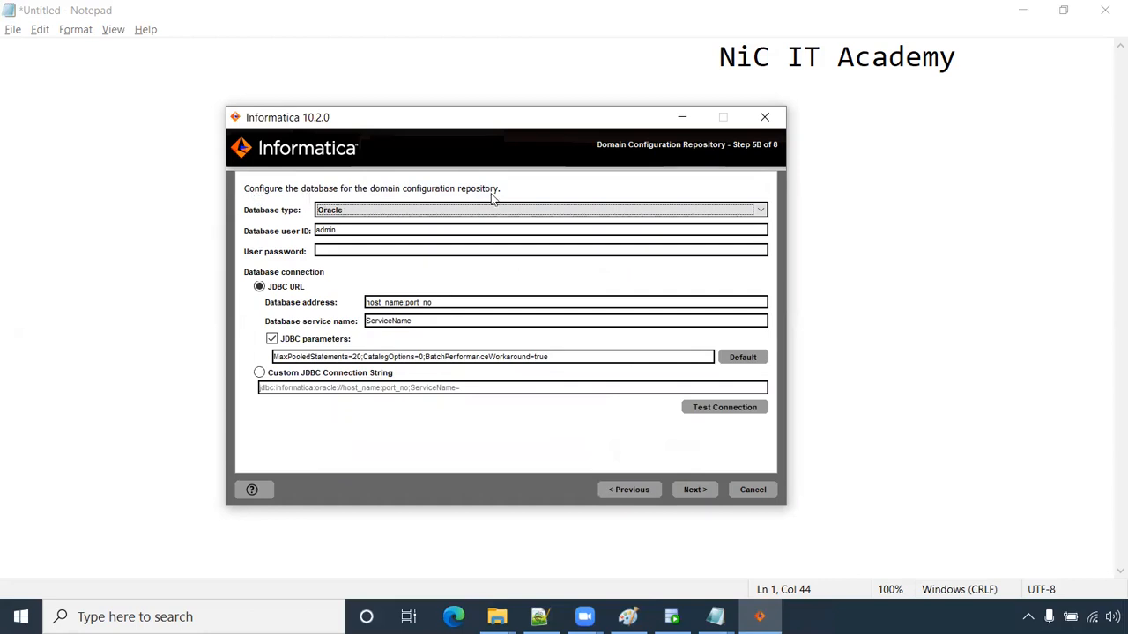
- Replace the repository database user ID with infa, after checking the database users diagram
drag(347, 230, 300, 231)
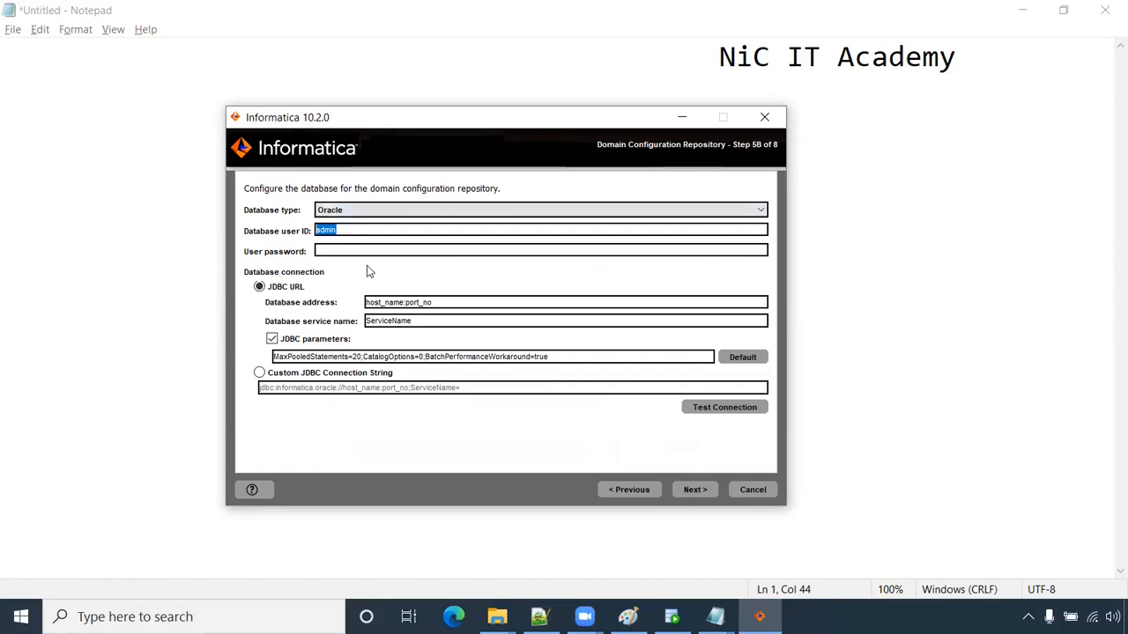
text(infa)
click(627, 616)
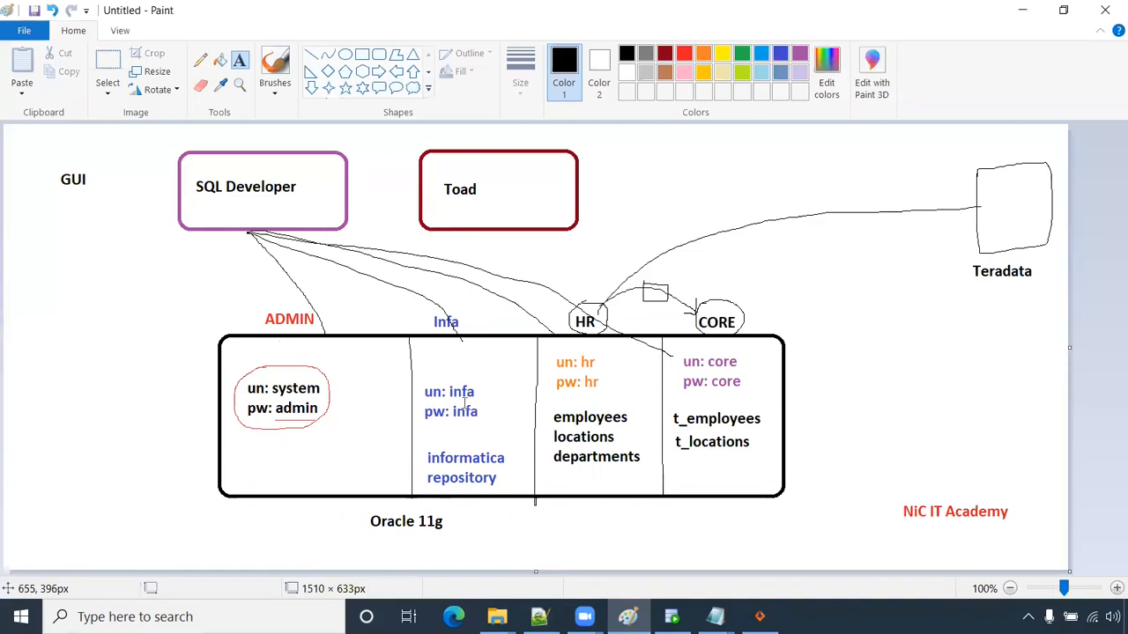
key(alt+Tab)
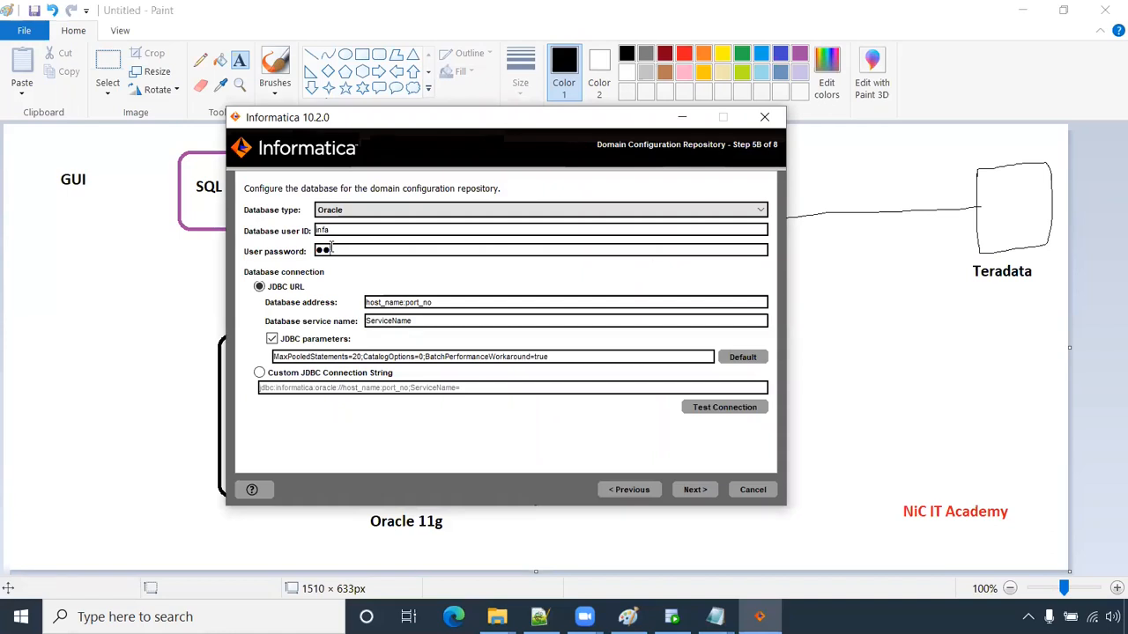
- Set the database address to localhost:1521 and the service name to xe
double_click(401, 302)
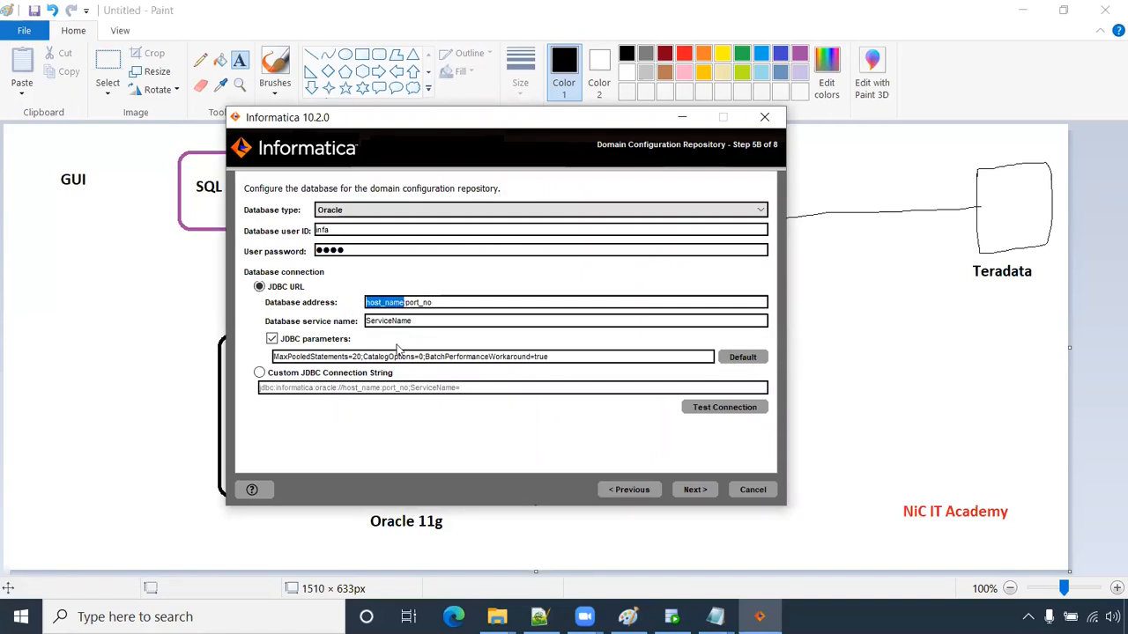
text(localh)
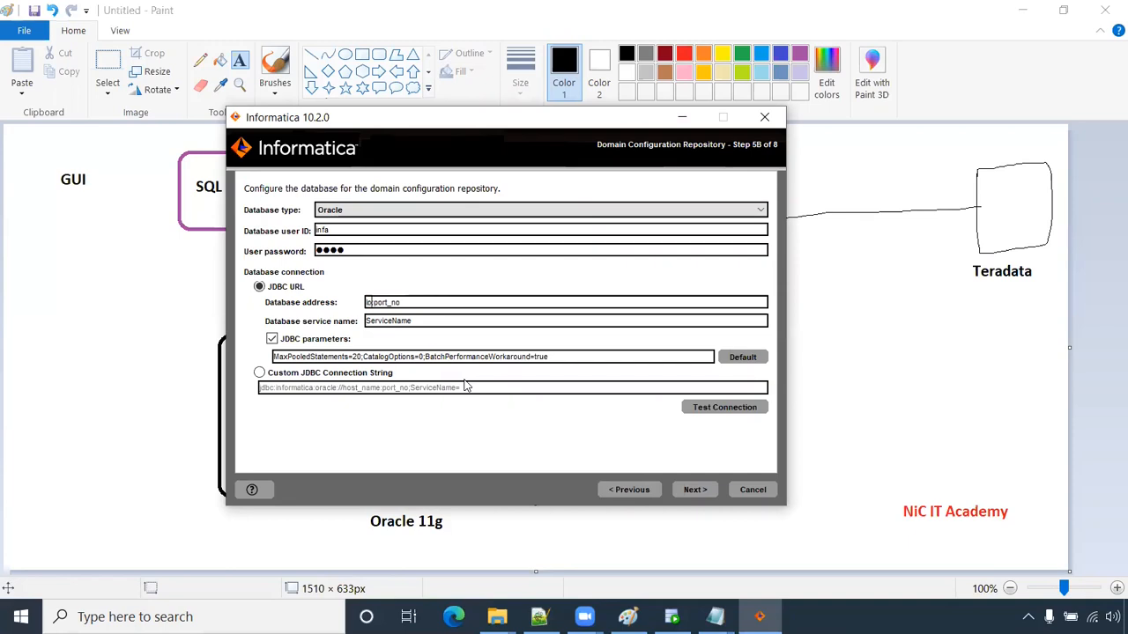
text(ost:1521)
double_click(399, 321)
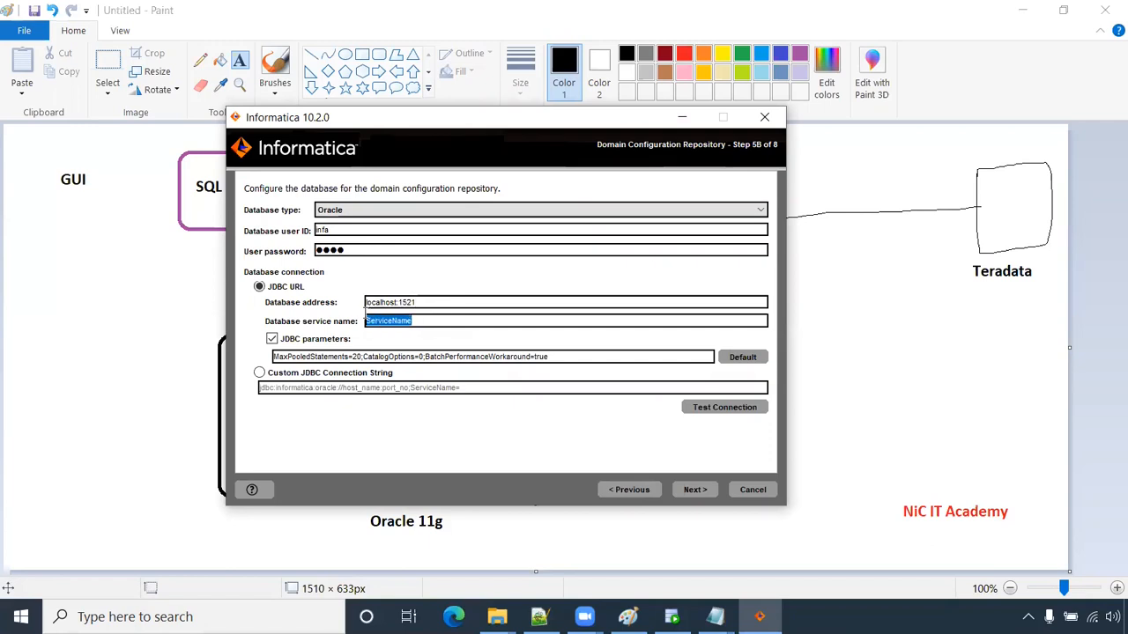
text(xe)
drag(437, 301, 319, 302)
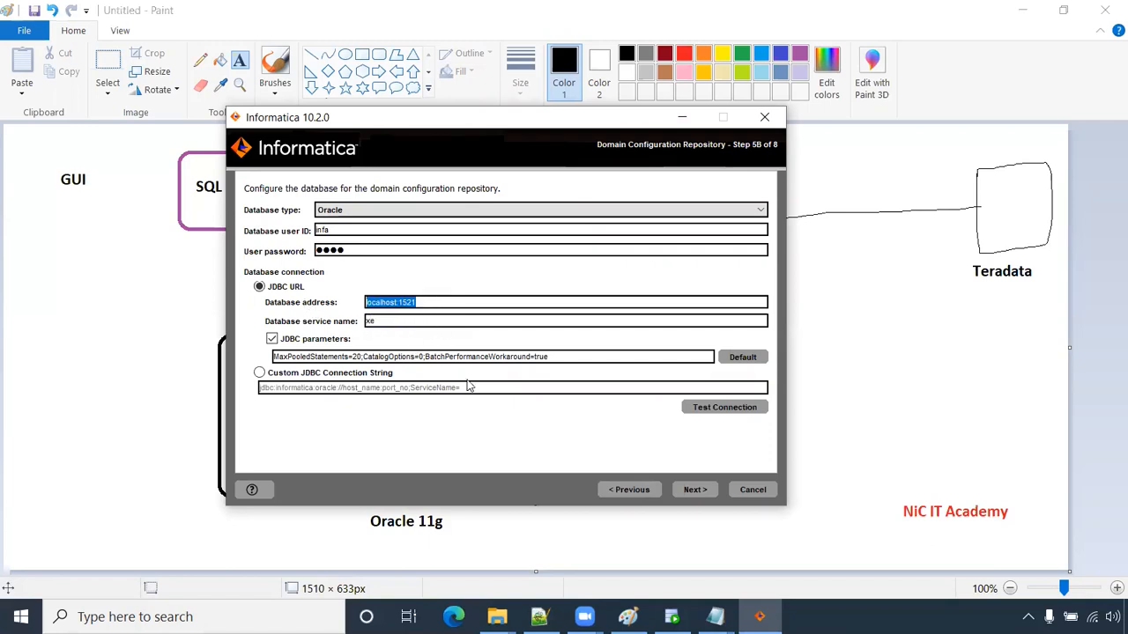
- Note service name xe beneath localhost:1521 in the Notepad++ notes
click(539, 617)
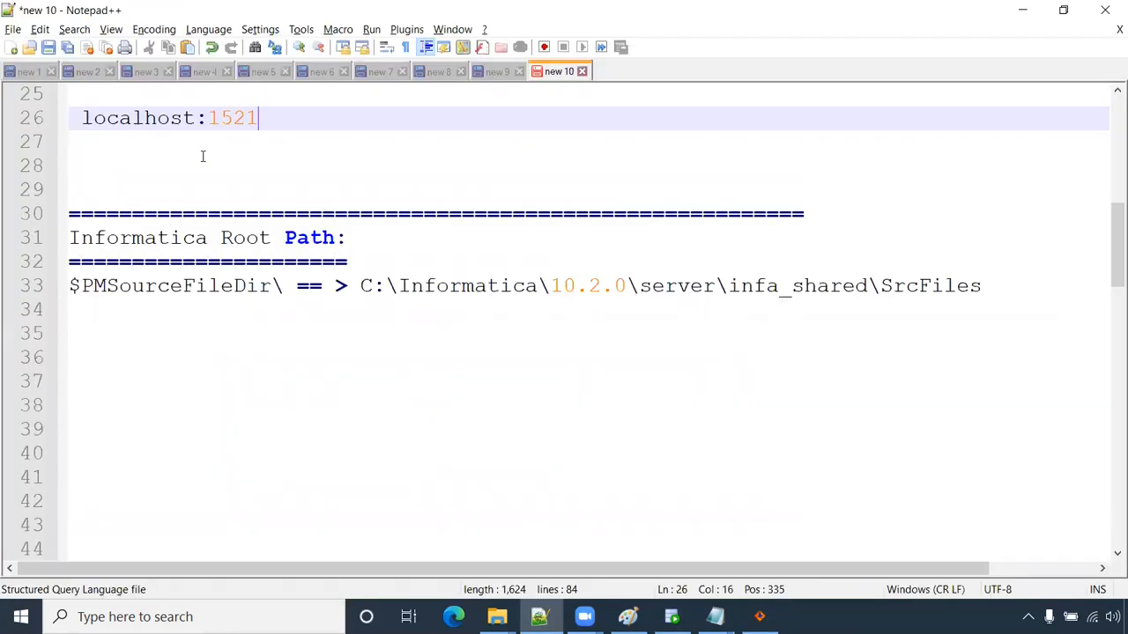
key(Return)
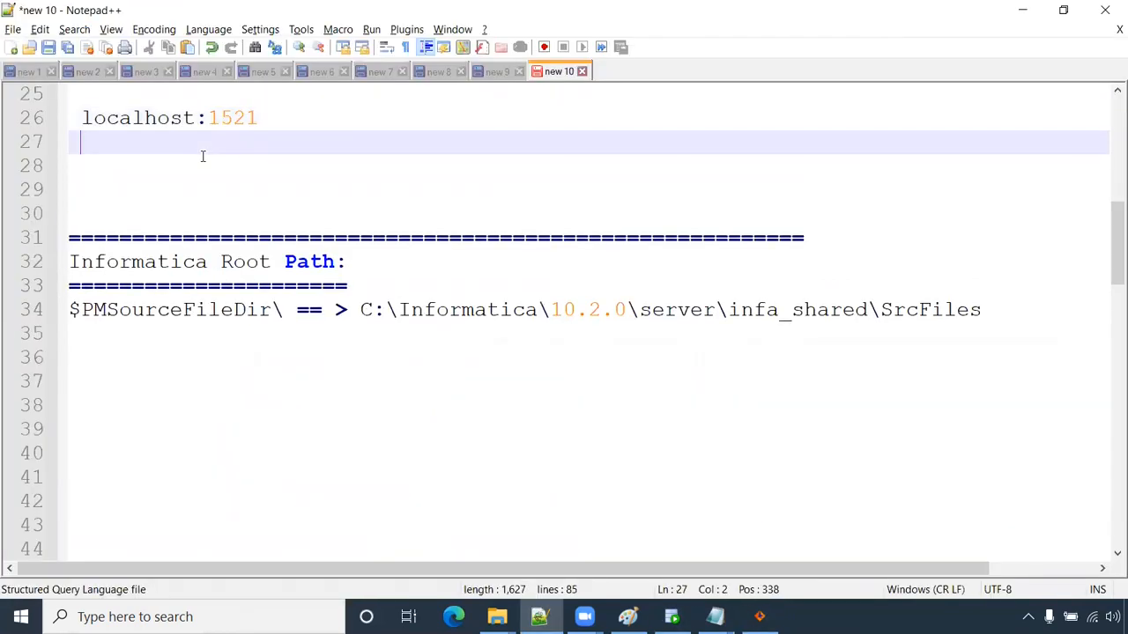
text(xe)
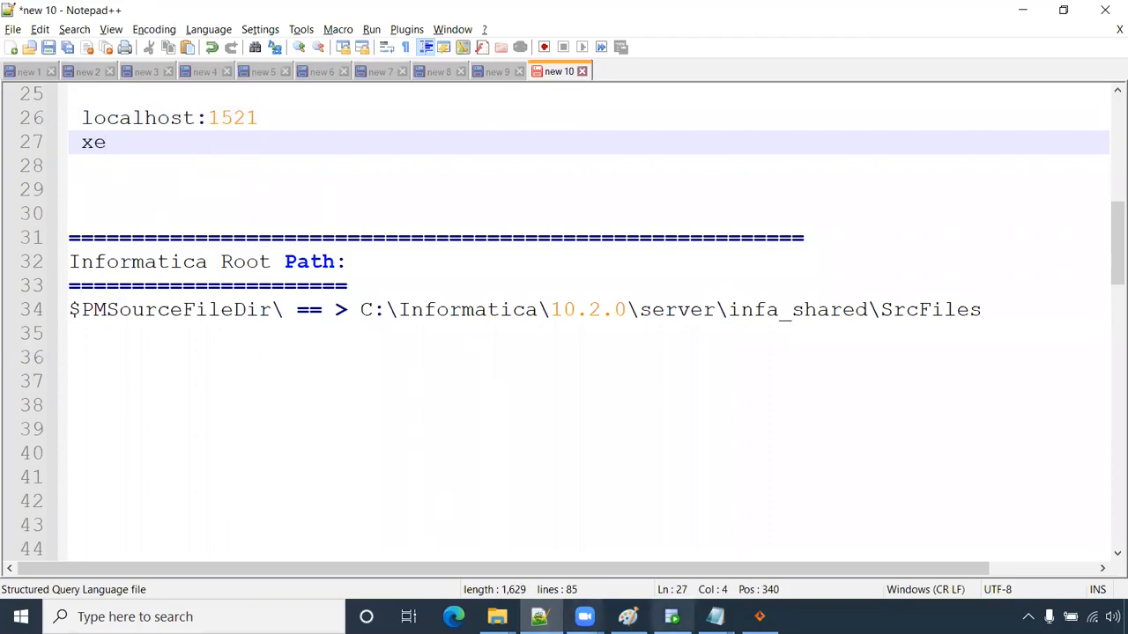
click(715, 617)
click(778, 570)
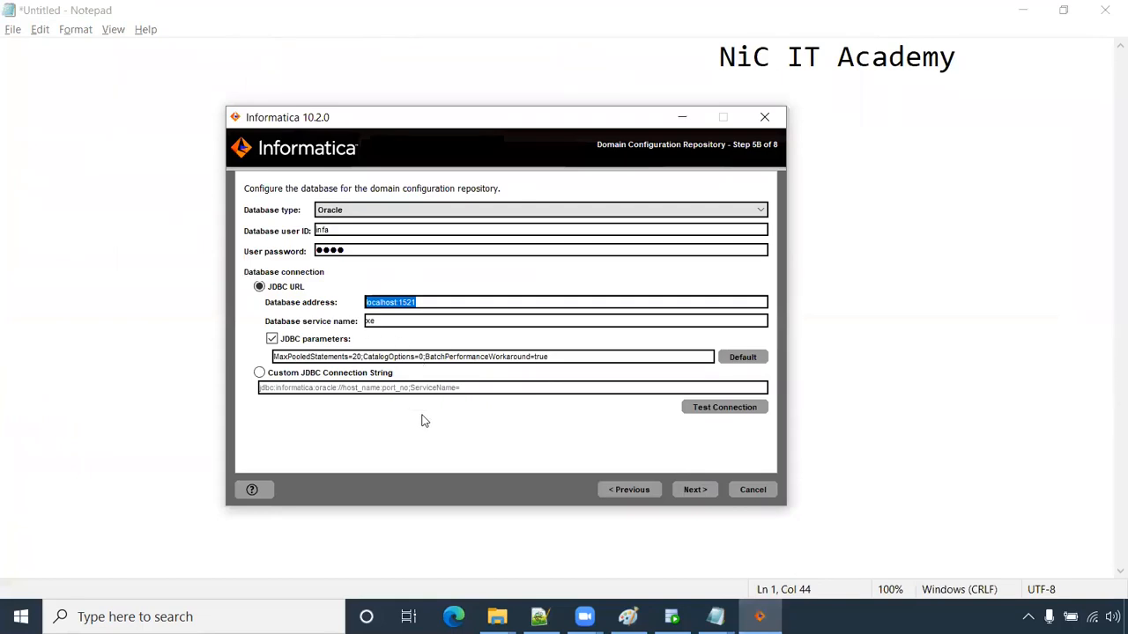
- Test the repository database connection successfully and advance to the encryption key step
click(704, 414)
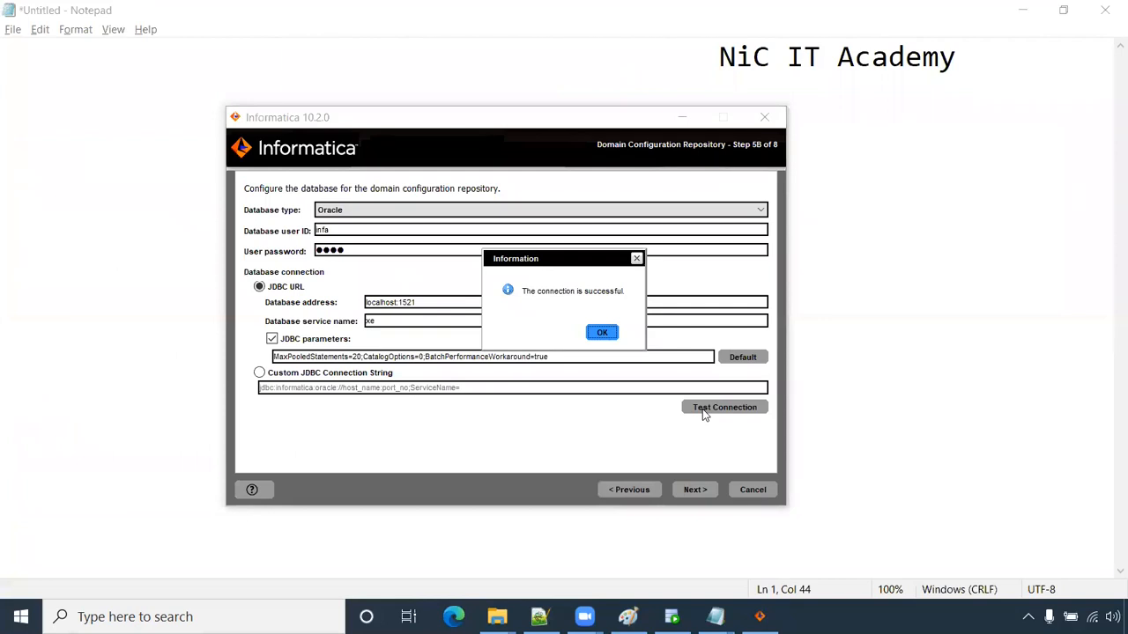
click(605, 336)
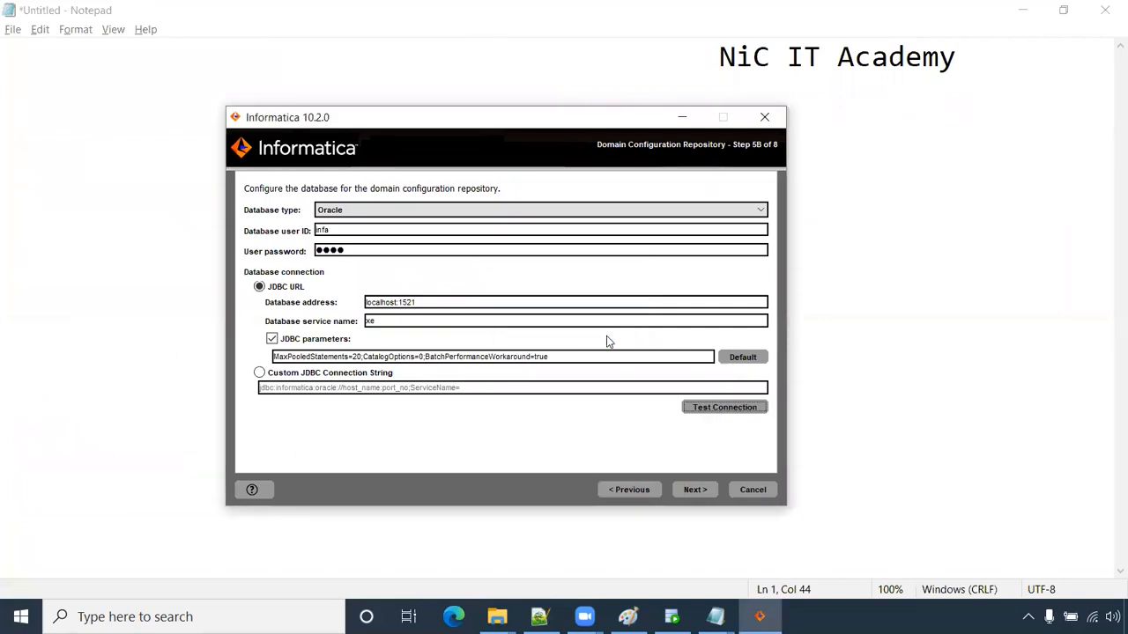
click(690, 490)
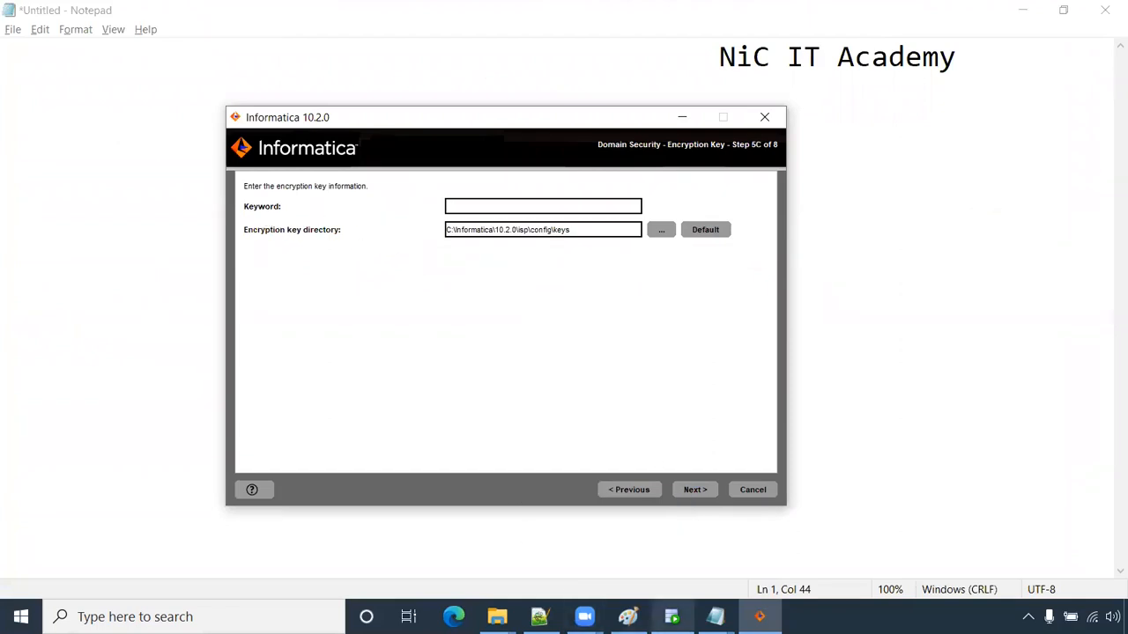
- Write the encryption keyword on line 29 of the Notepad++ notes and select it
mouse_move(715, 616)
click(818, 538)
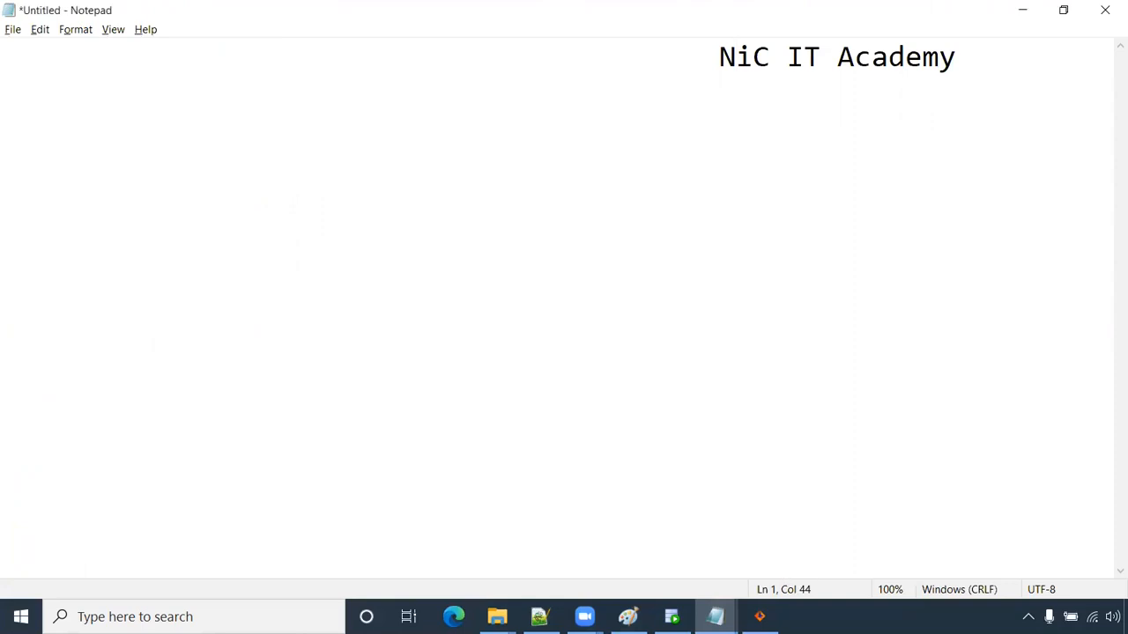
click(539, 617)
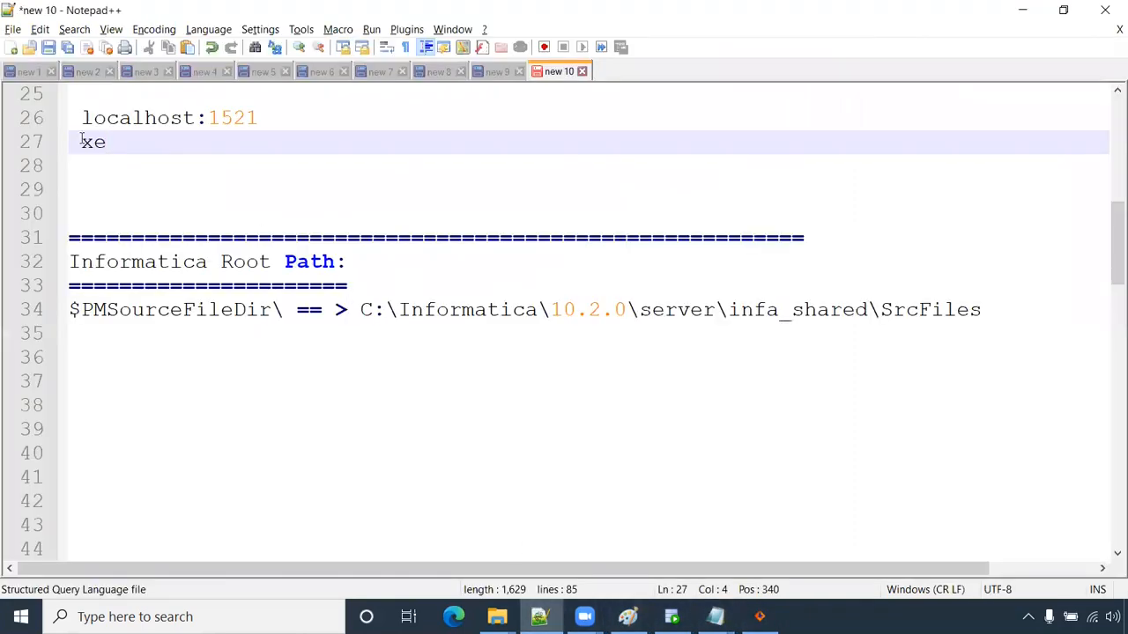
click(100, 184)
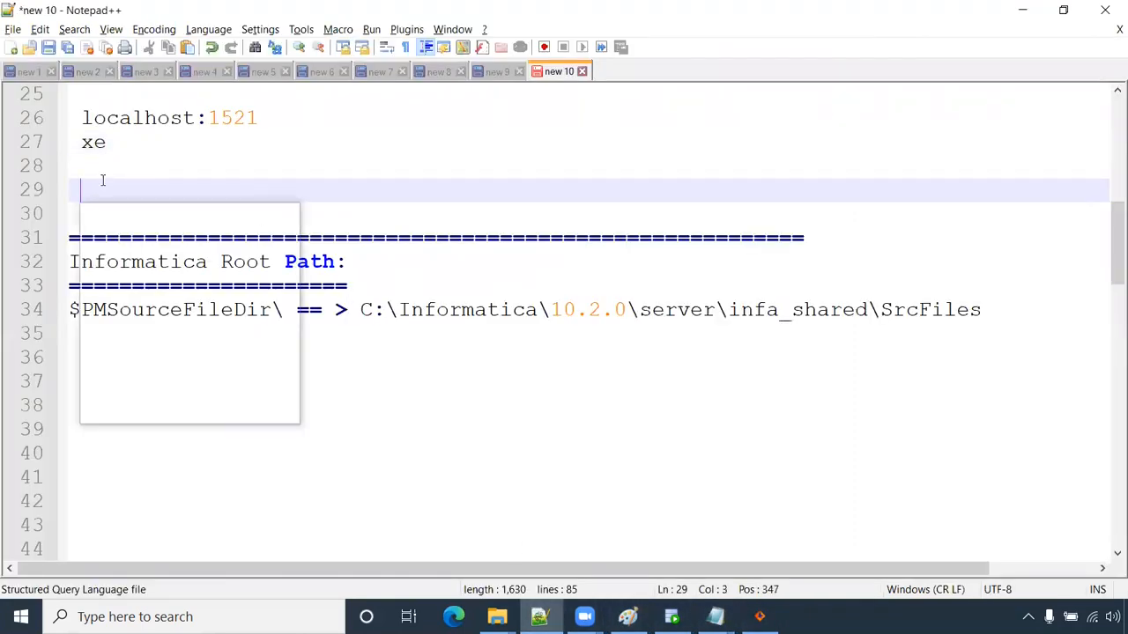
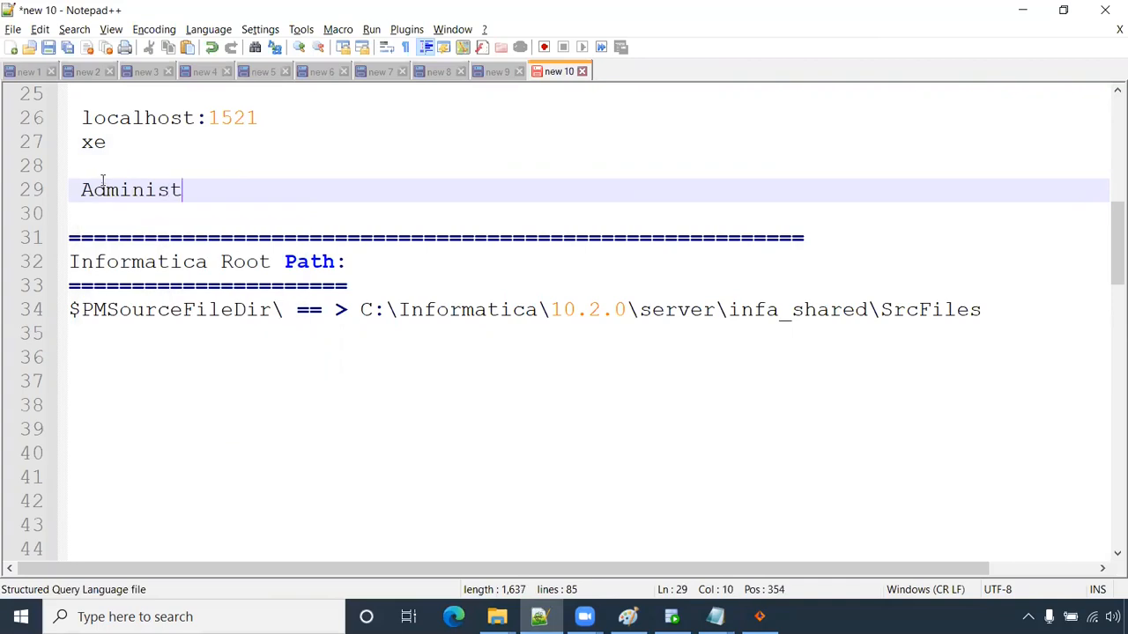
drag(267, 188, 83, 190)
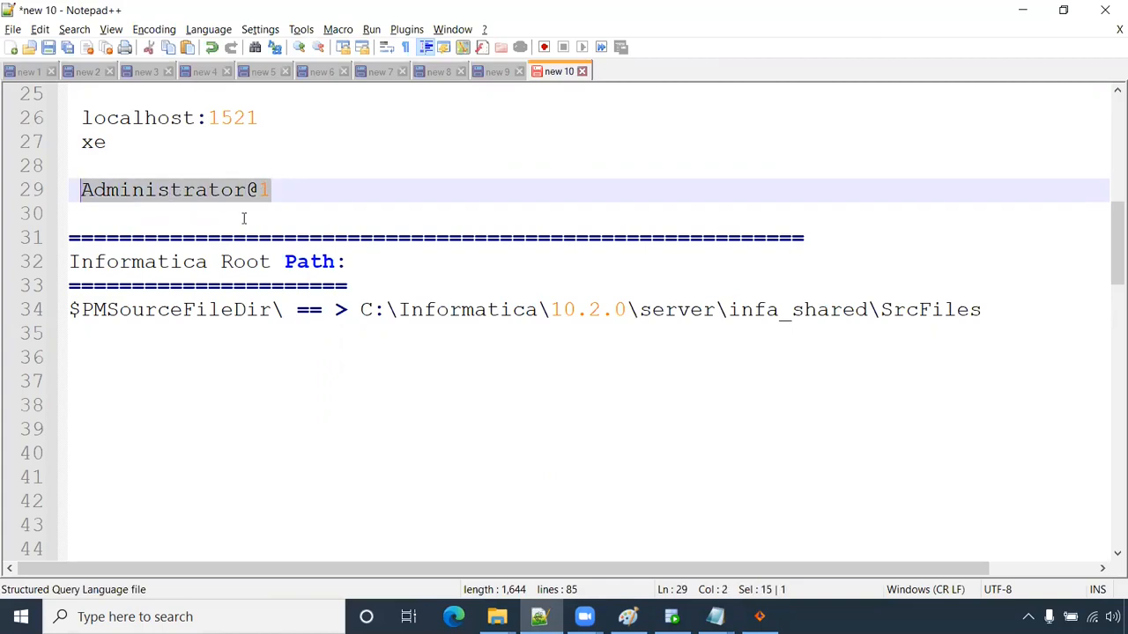
- Paste the keyword into the installer's Keyword field and continue to the key-location notice
key(alt+Tab)
key(alt+Tab)
key(Tab)
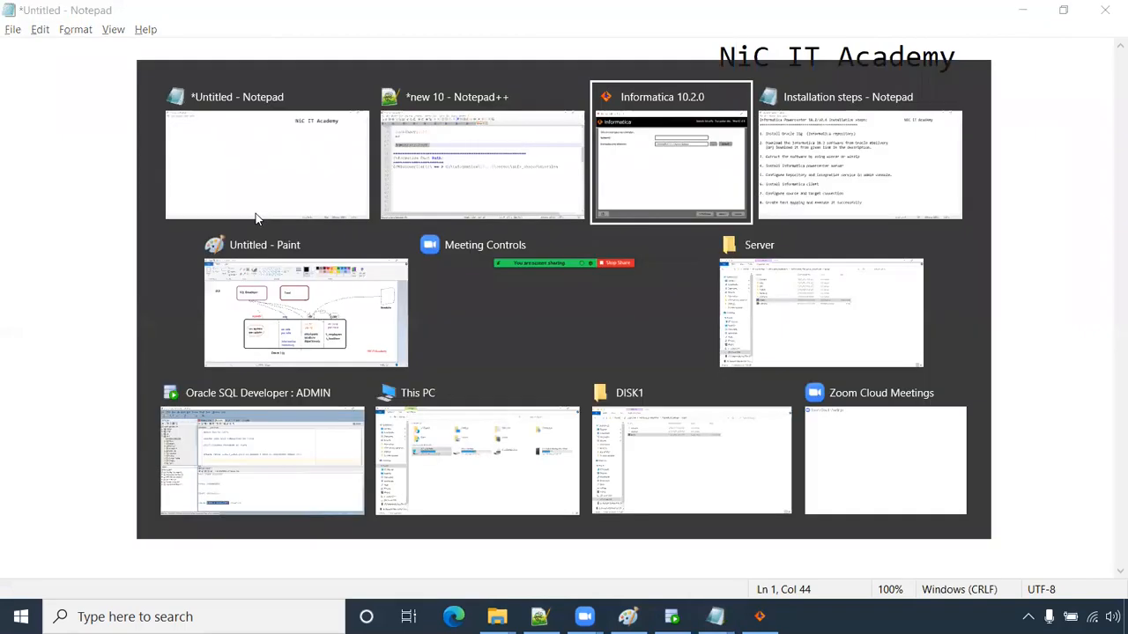
key(ctrl+v)
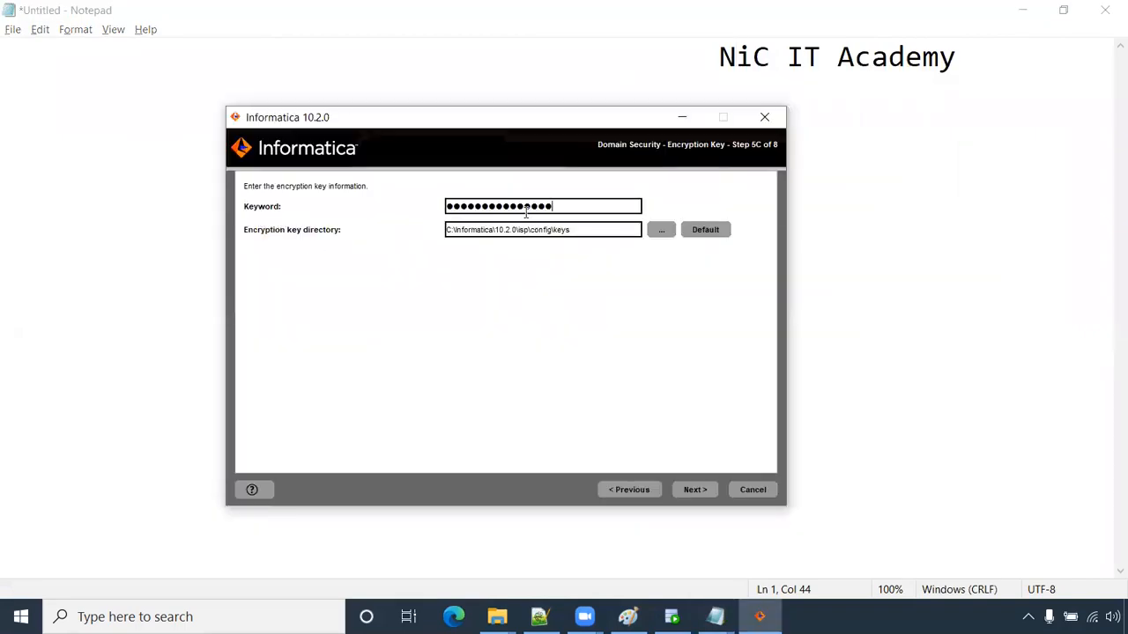
click(703, 494)
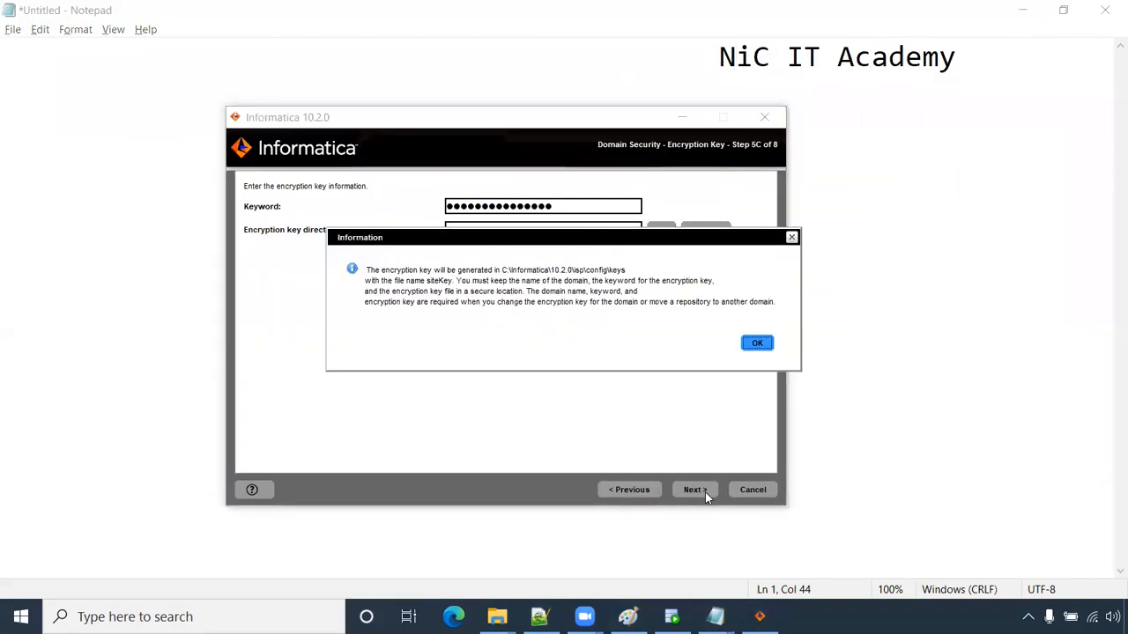
- Enter the domain password, leave the Model Repository Service unconfigured, and advance to Windows service configuration
click(755, 344)
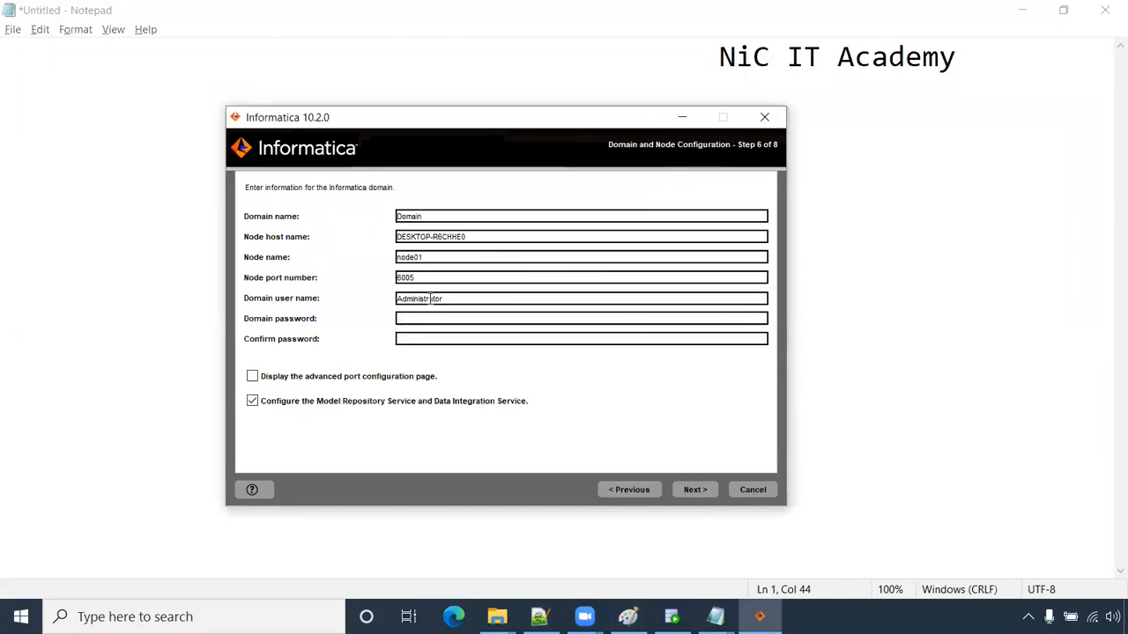
click(403, 318)
drag(454, 298, 346, 293)
click(407, 319)
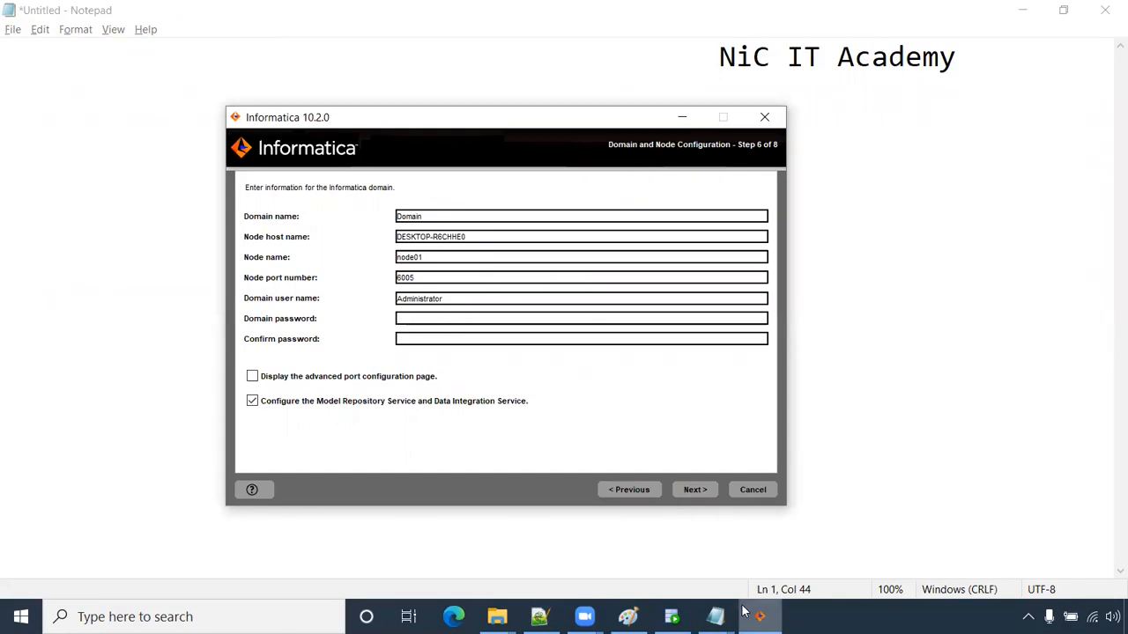
text(A)
mouse_move(743, 611)
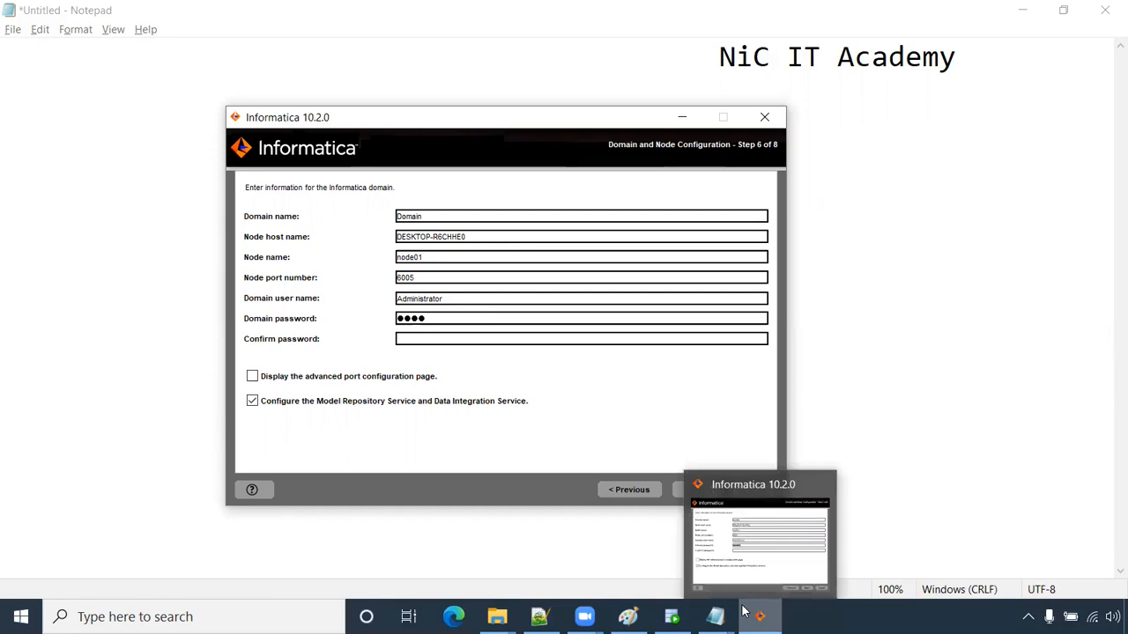
key(BackSpace)
key(BackSpace)
key(BackSpace)
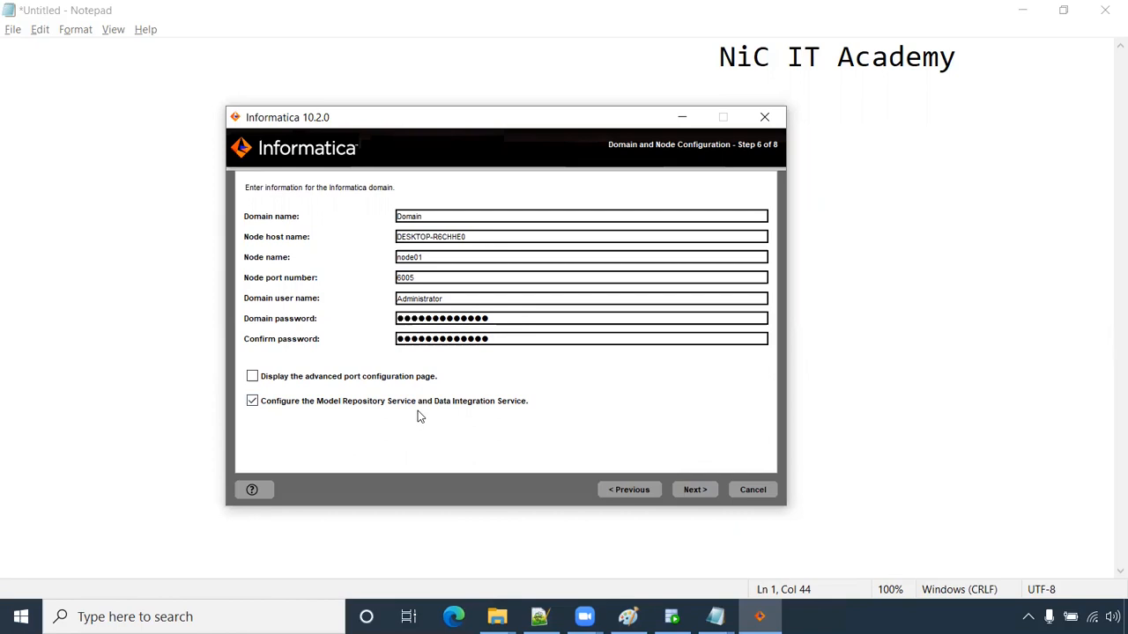
click(252, 403)
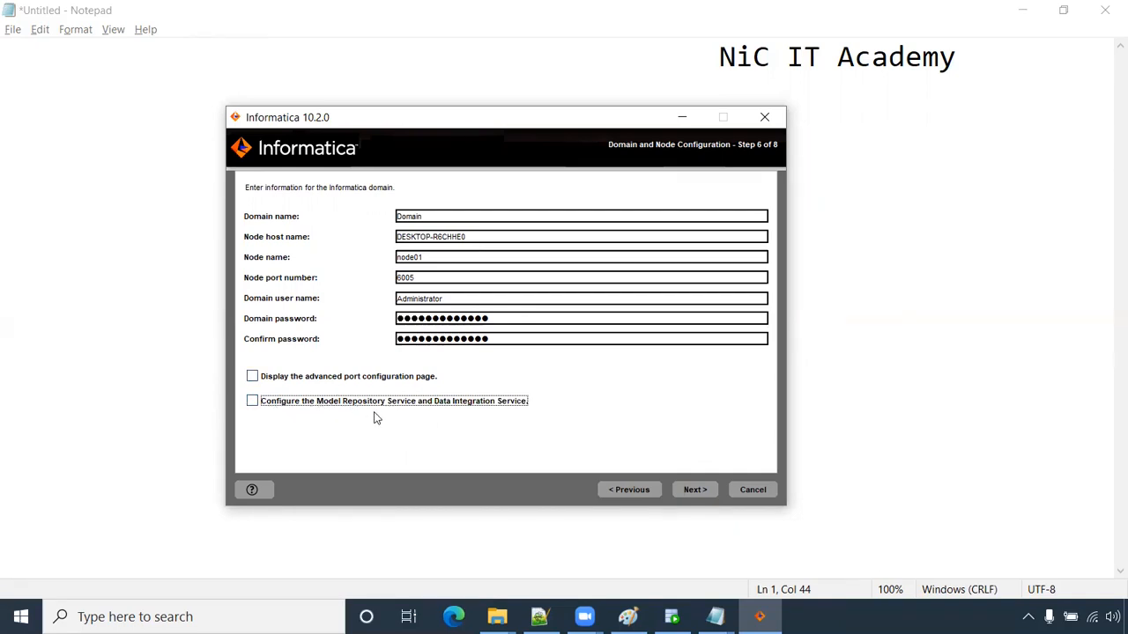
click(696, 493)
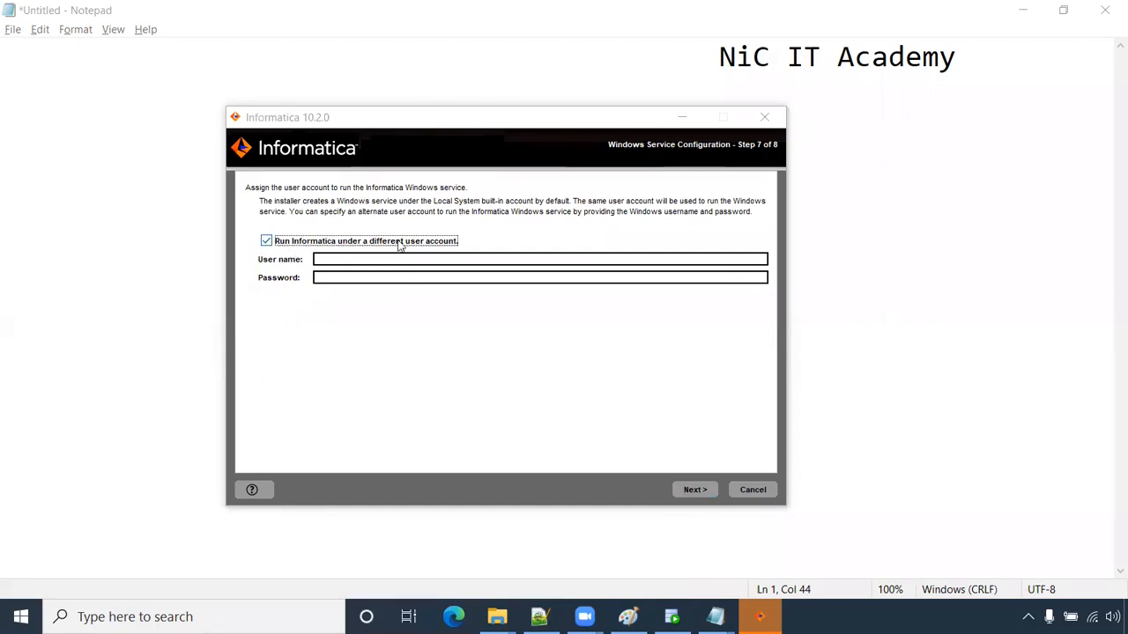
- Complete the installation under the default service account and copy the port 6008 Administrator home page URL
click(266, 241)
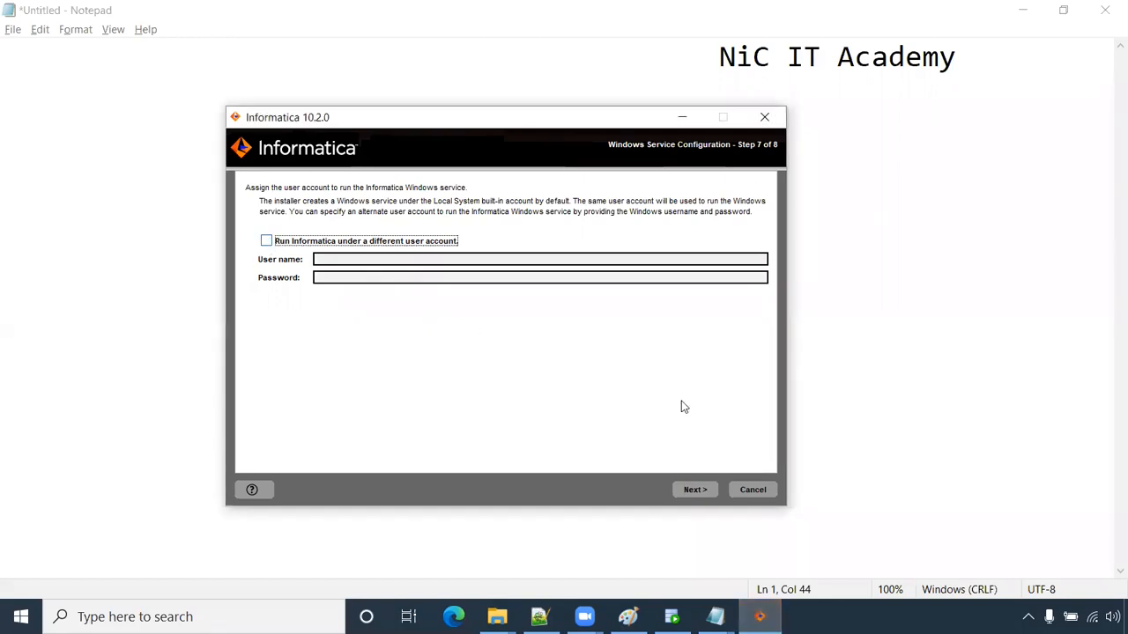
click(687, 491)
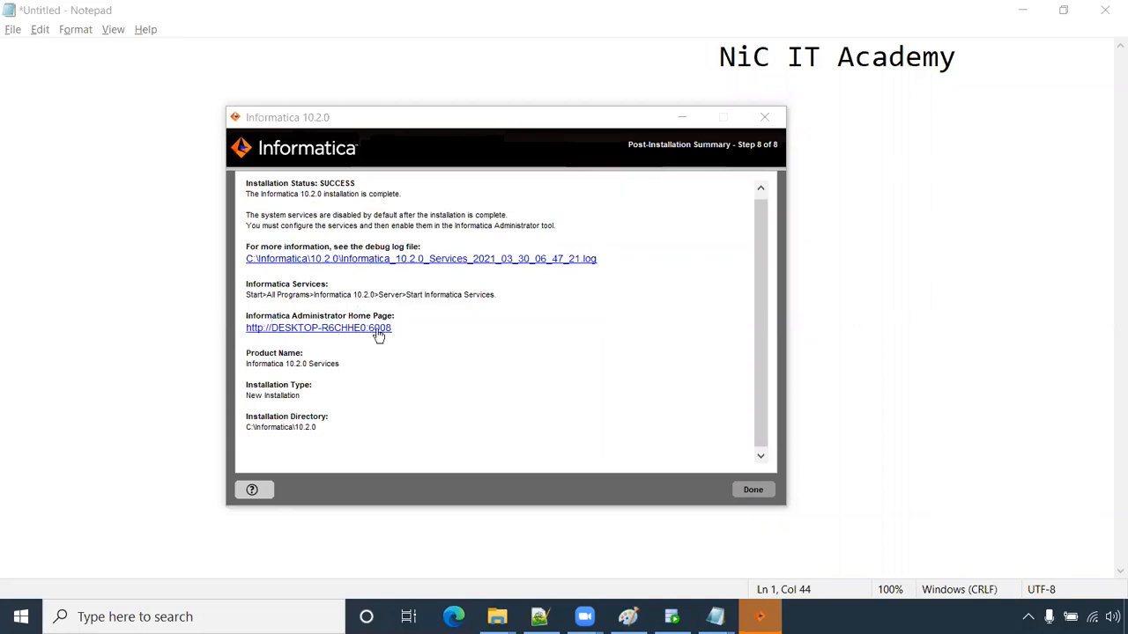
drag(392, 330, 245, 333)
key(ctrl+c)
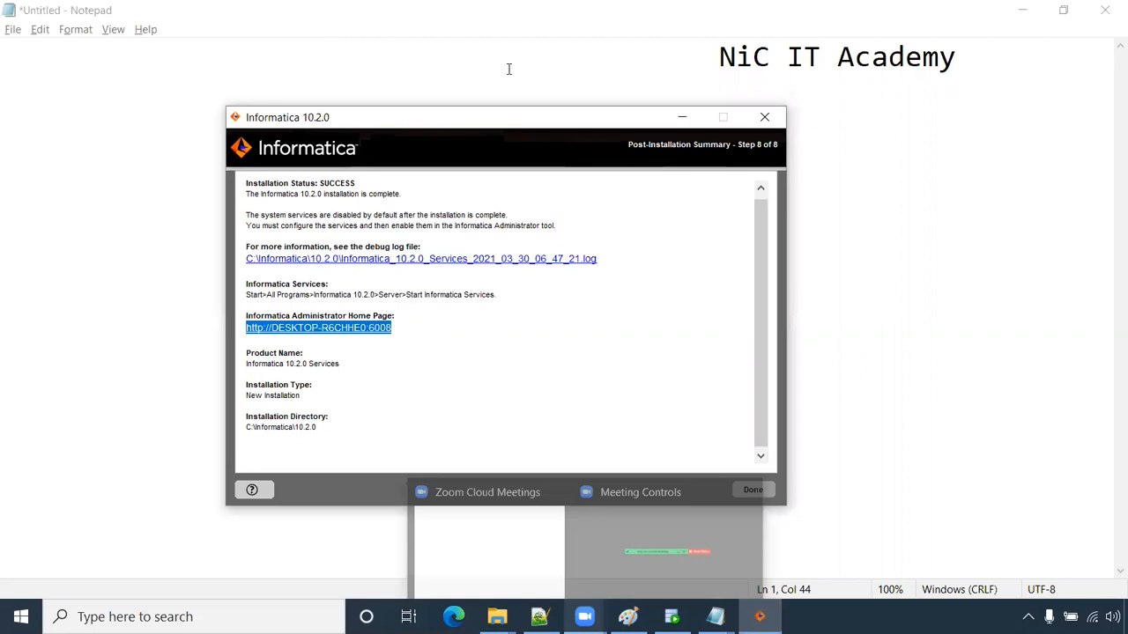
key(super+d)
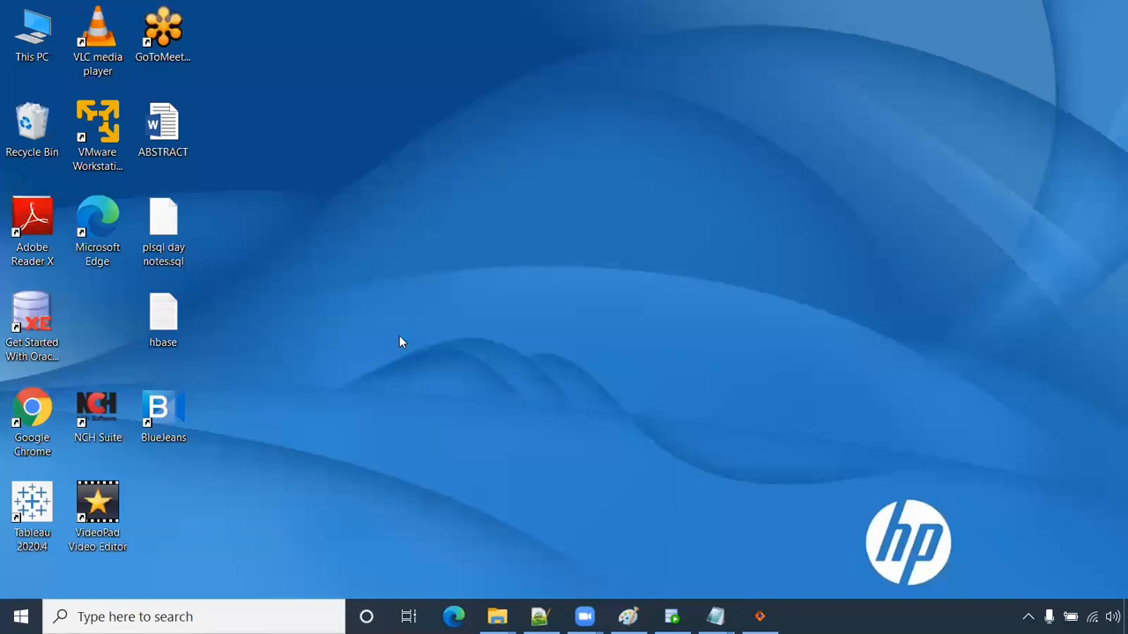
- Load desktop-r6chhe0:6008 in Chrome, then bring up the installation steps notes
key(ctrl+v)
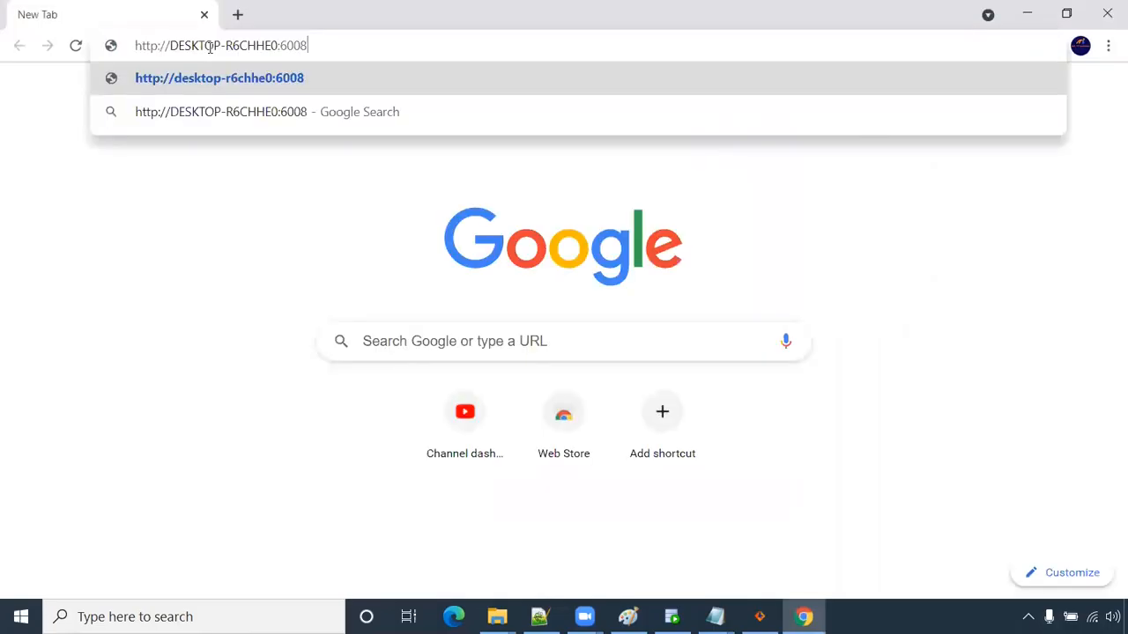
key(Return)
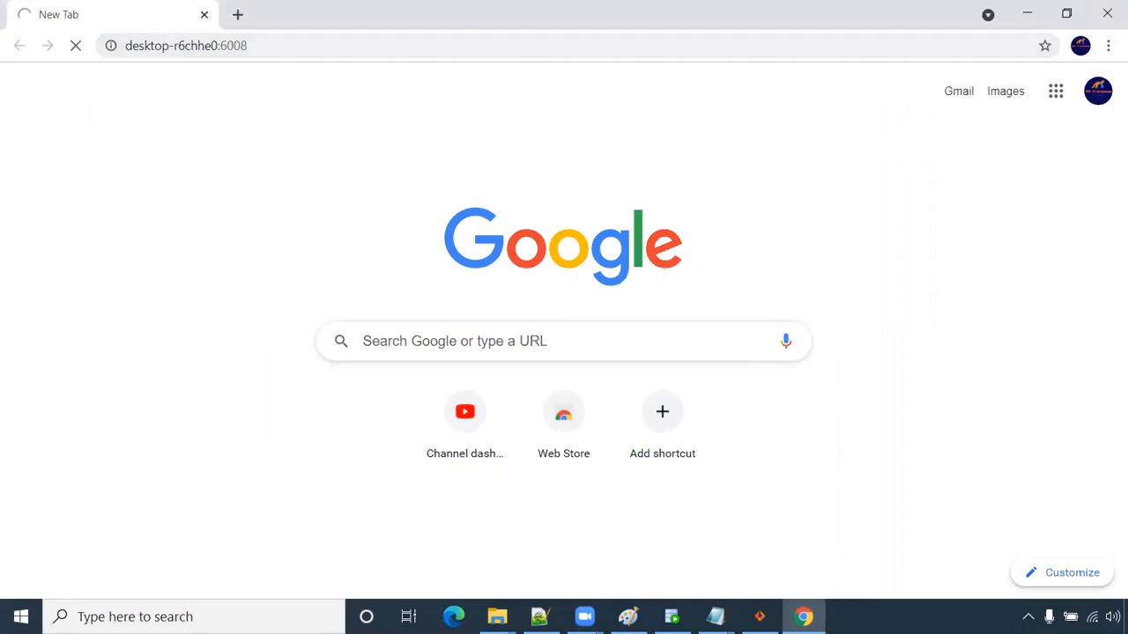
click(715, 617)
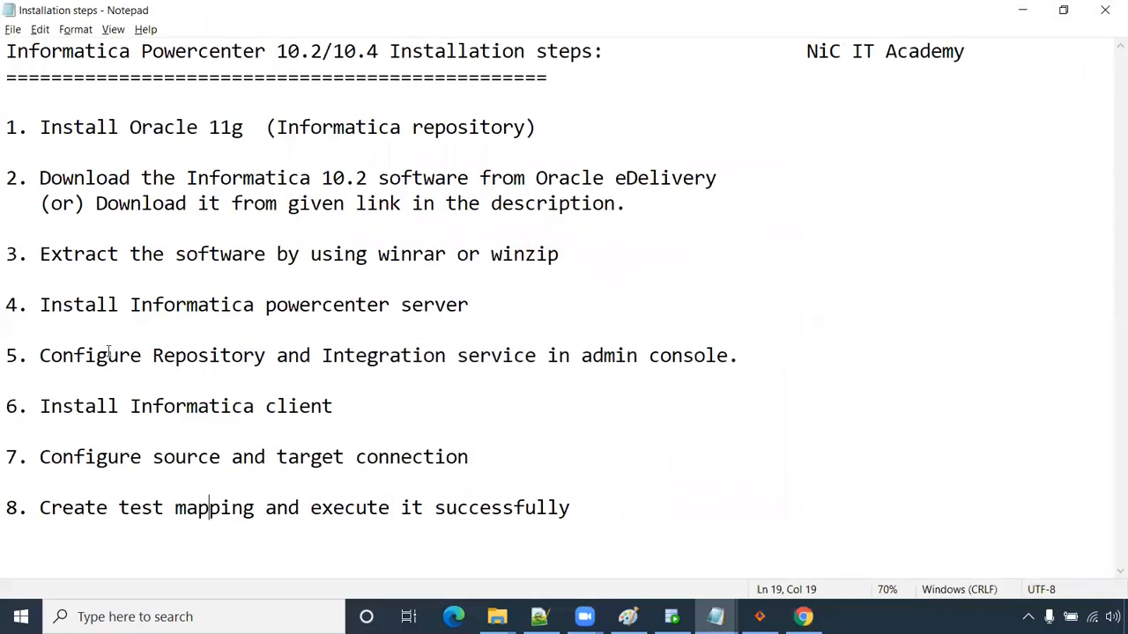
- Highlight steps 4 and 5, server install and service configuration, then return to Chrome
drag(41, 305, 546, 315)
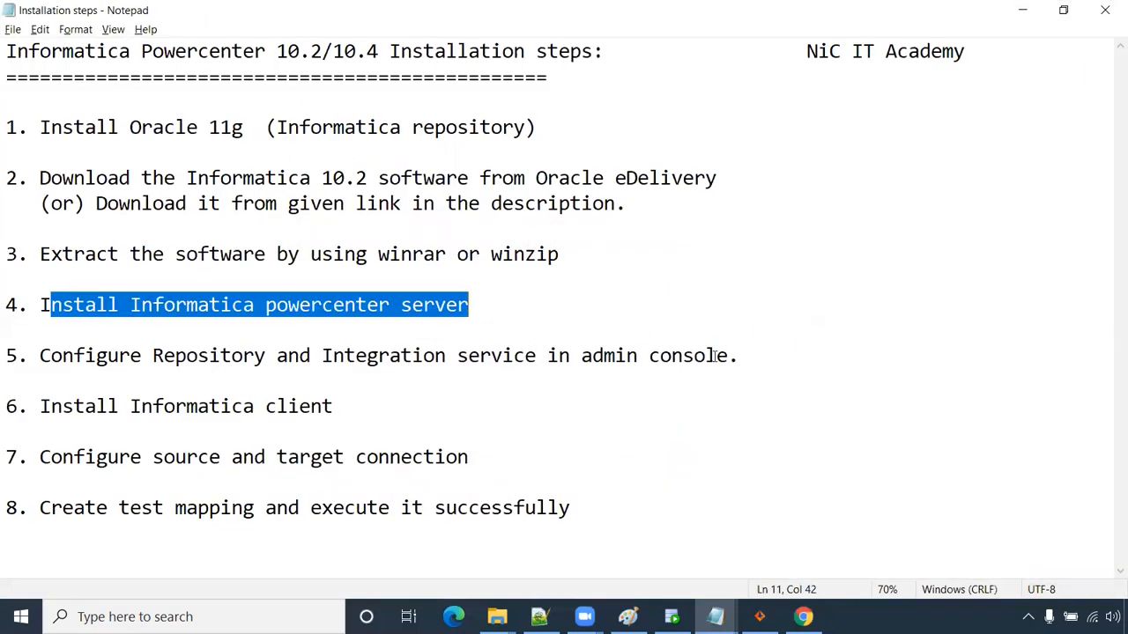
drag(740, 356, 40, 355)
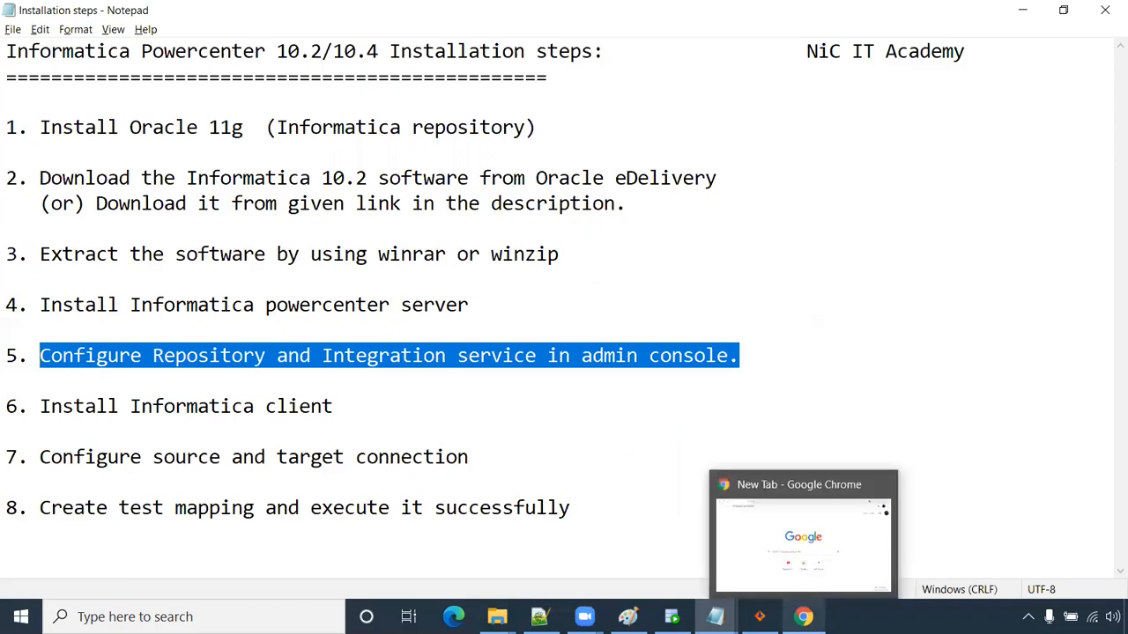
click(803, 617)
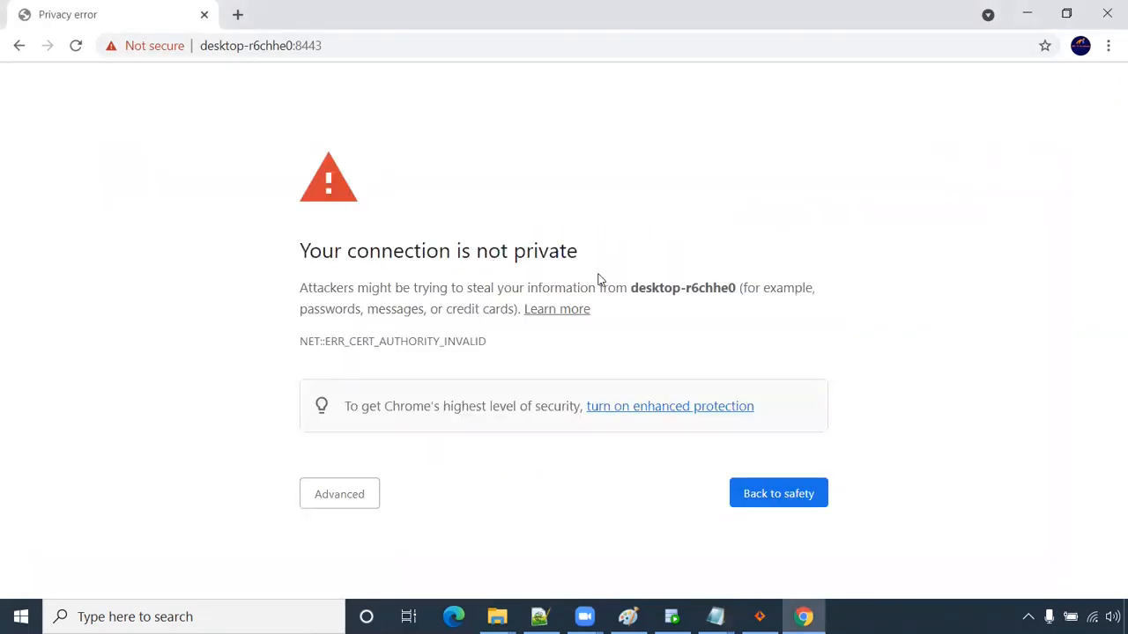
- Bypass the certificate warning through Advanced and proceed to desktop-r6chhe0 (unsafe)
click(343, 495)
scroll(387, 484, down, 1)
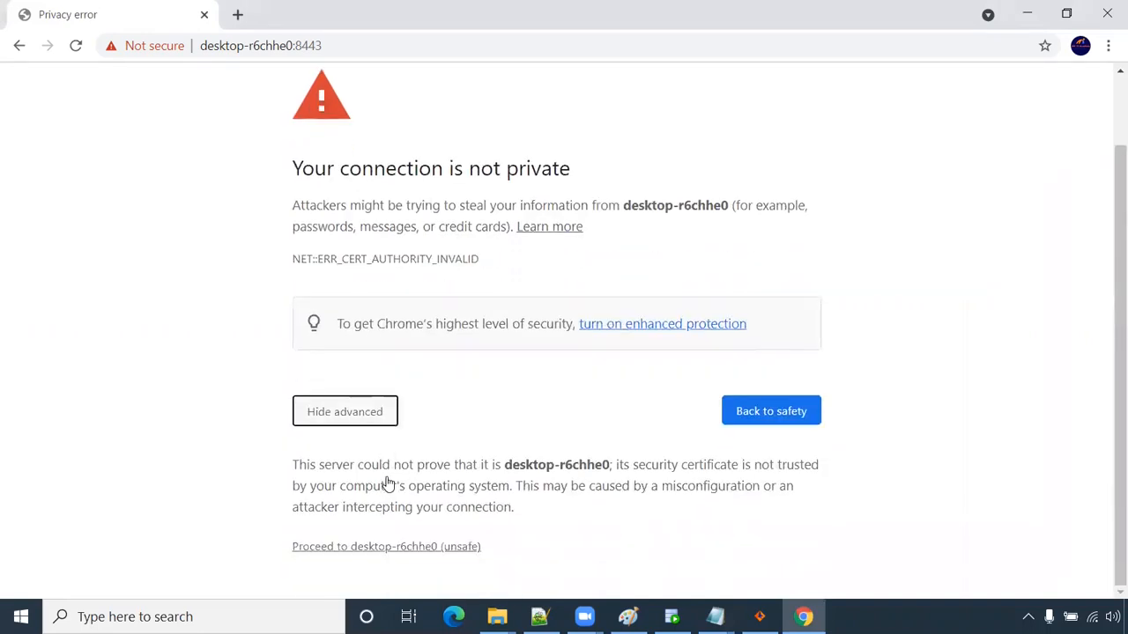
click(353, 548)
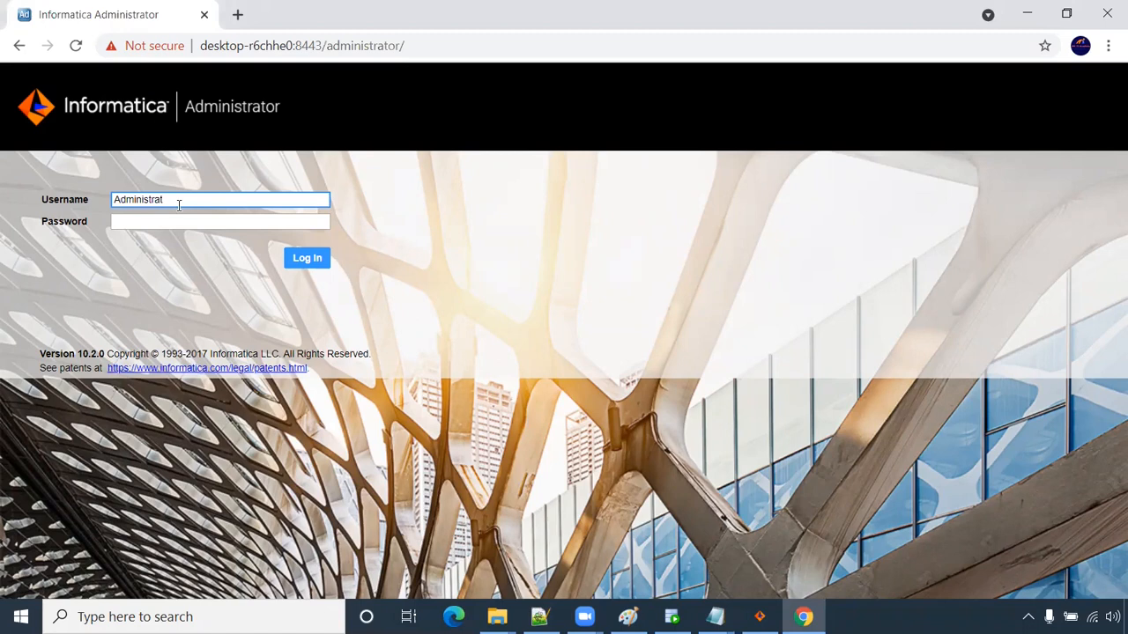
- Log in as Administrator with its password and show the Services and Nodes tab
text(r)
drag(183, 197, 64, 196)
click(118, 220)
text(Administrator)
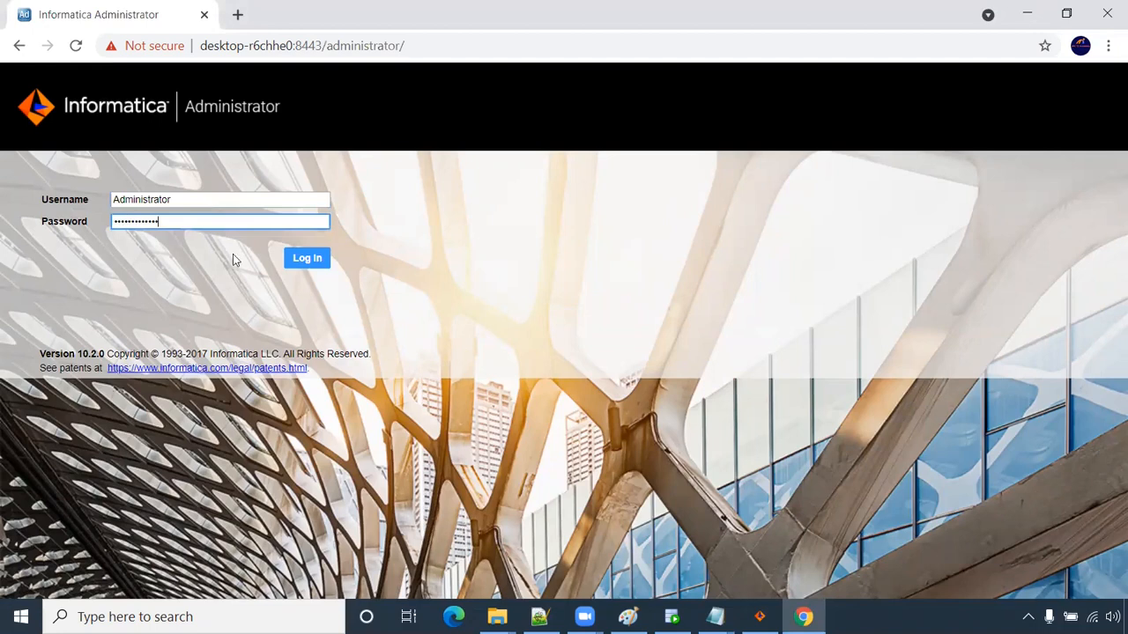
click(314, 263)
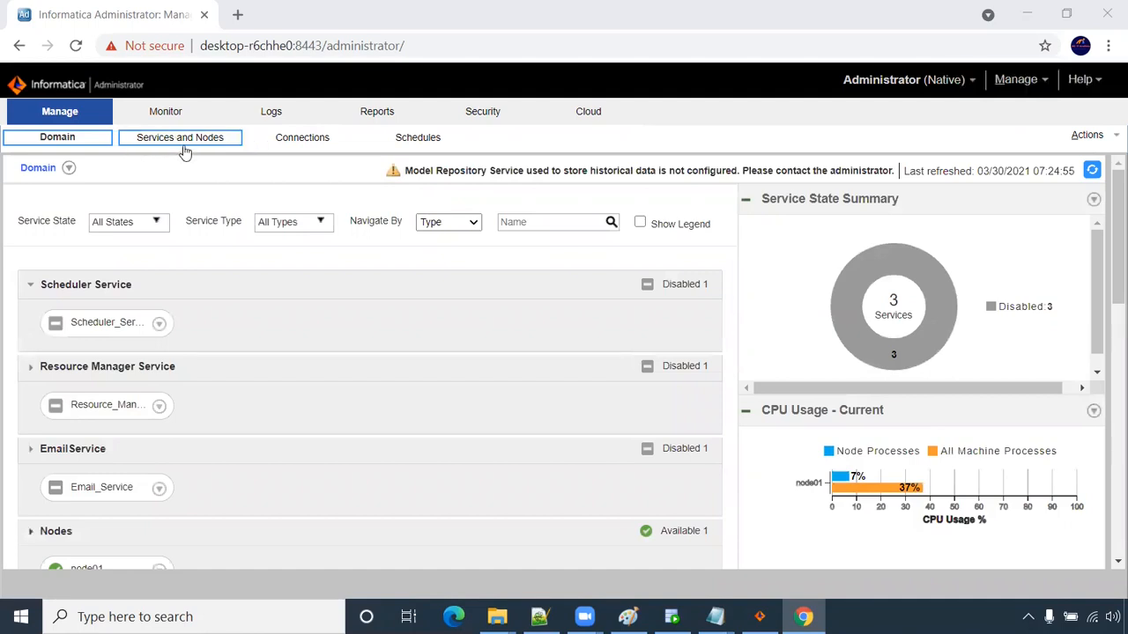
click(178, 148)
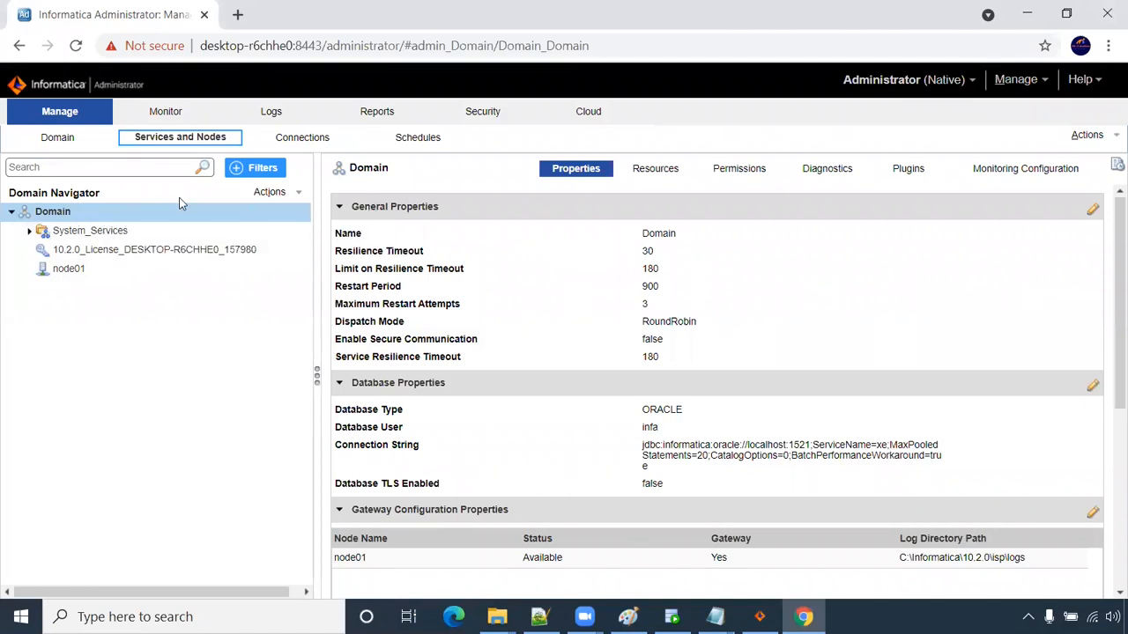
- Create PowerCenter Repository Service rep with the 10.2.0 license on node01, continuing to database settings
right_click(71, 211)
mouse_move(108, 220)
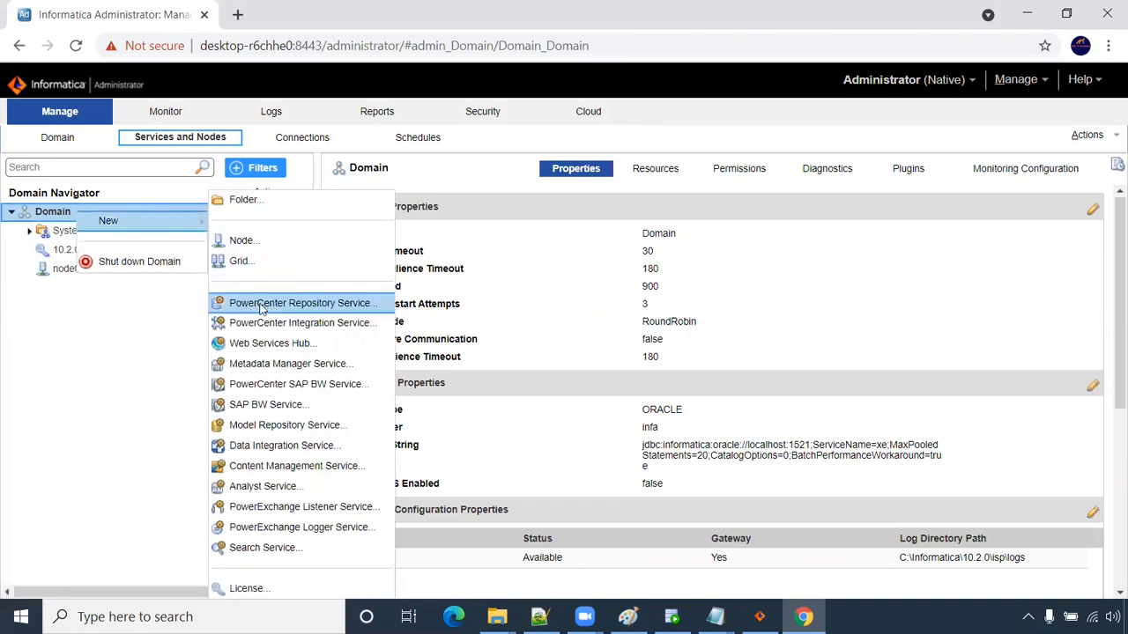
click(310, 303)
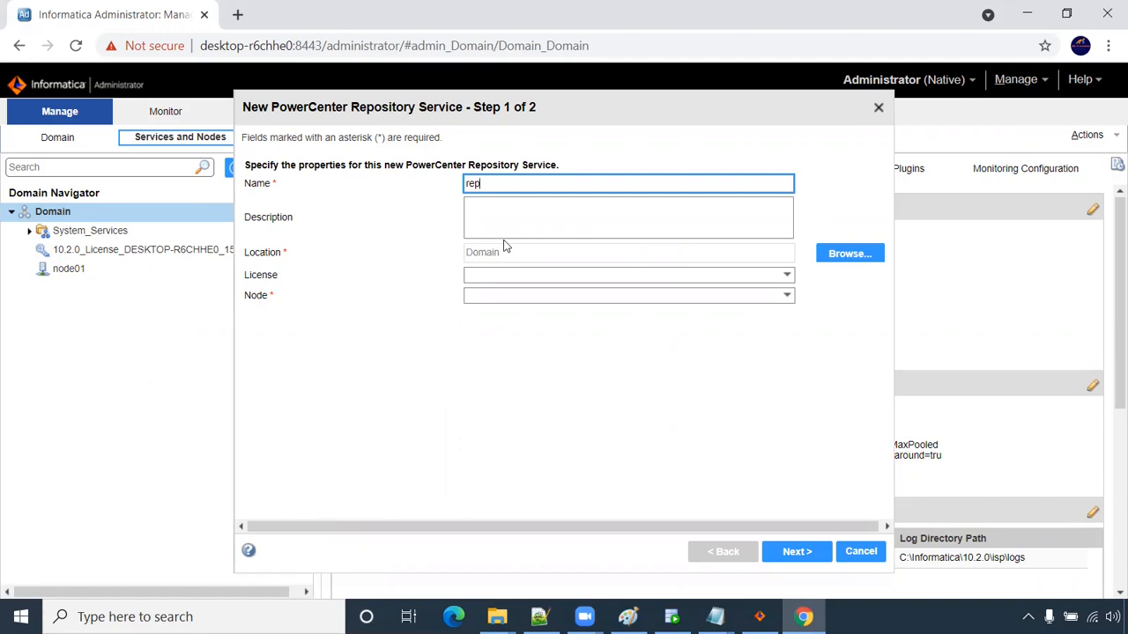
click(499, 276)
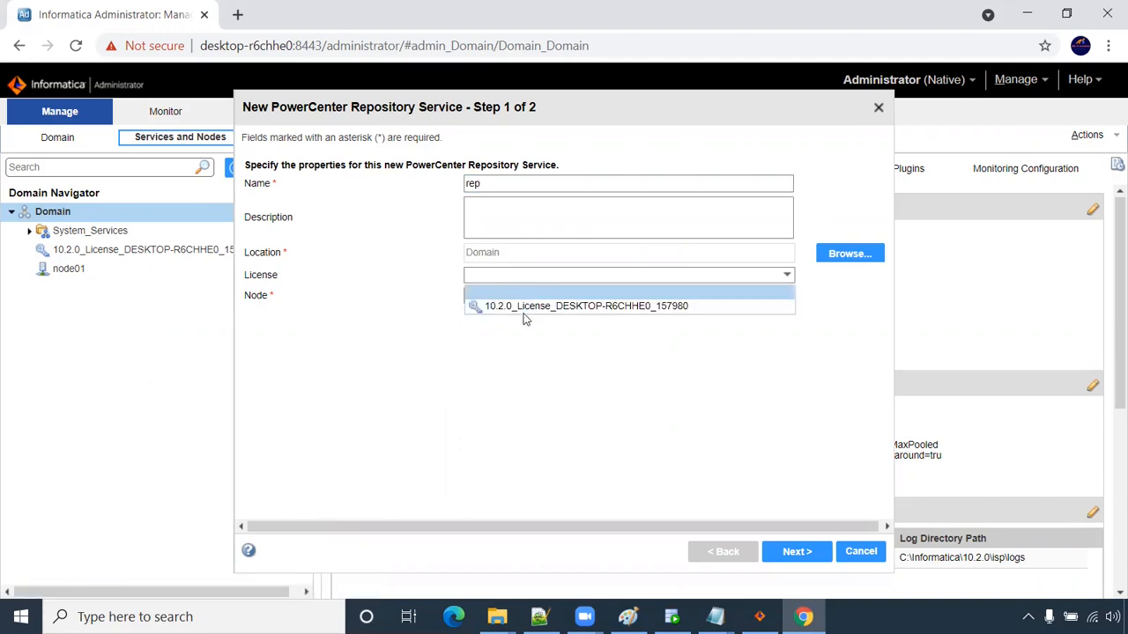
click(527, 306)
click(539, 300)
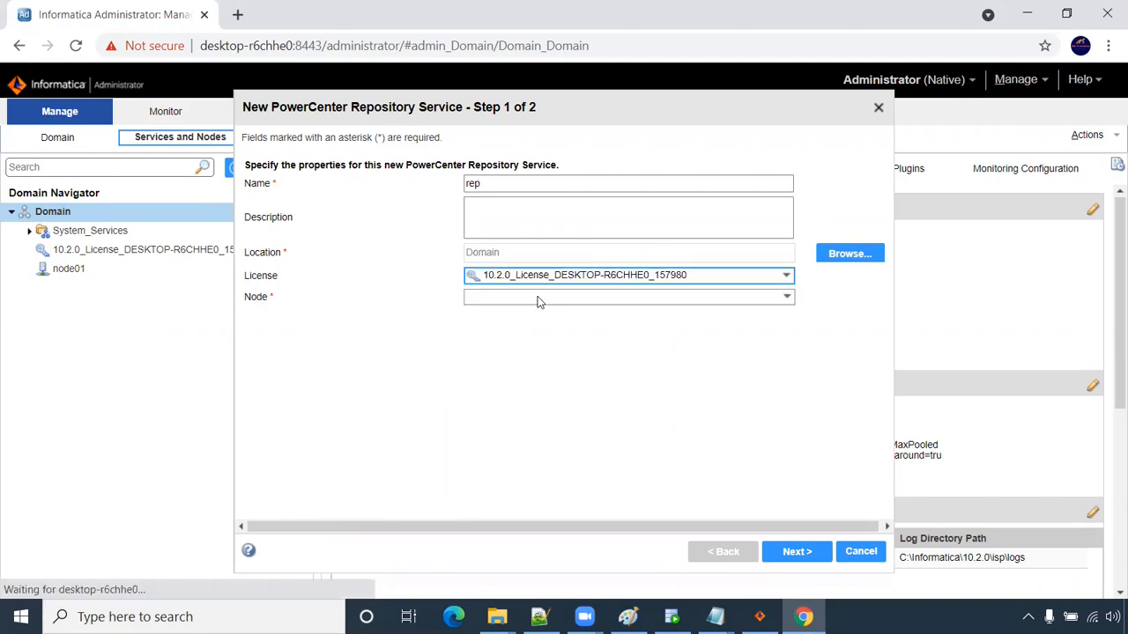
click(536, 316)
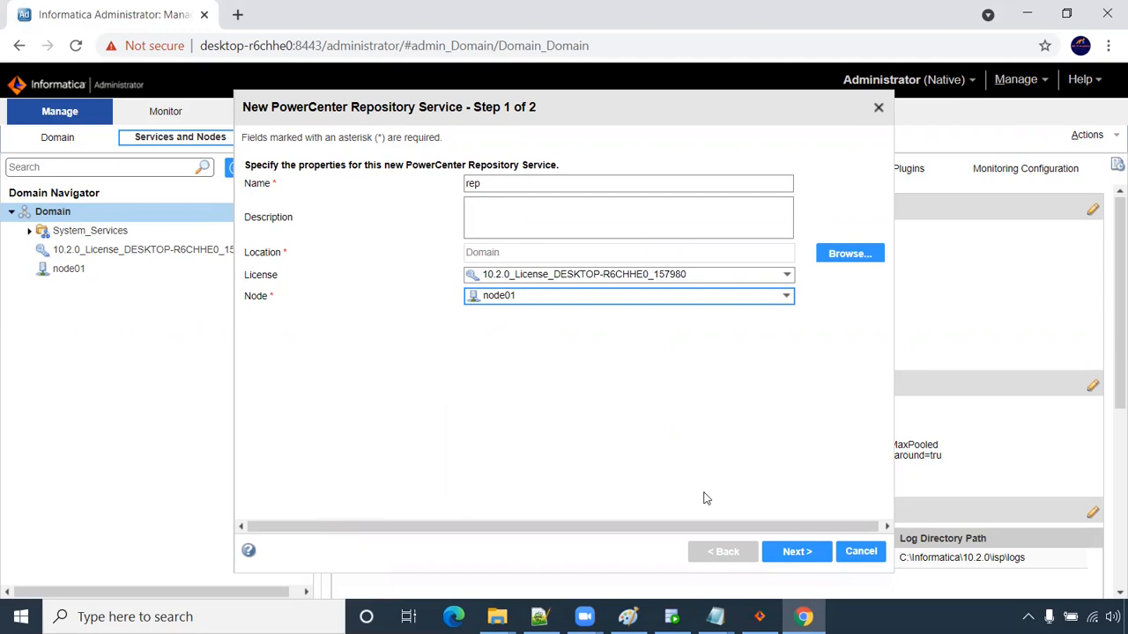
click(780, 553)
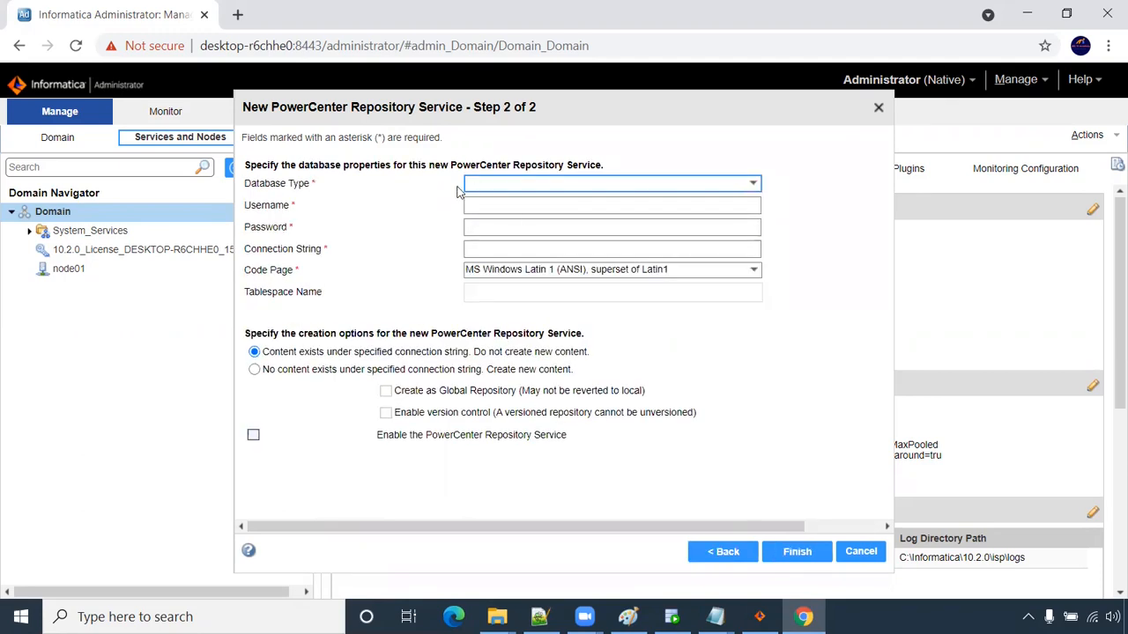
- Choose Oracle as the database type and enter the database username and password
click(481, 185)
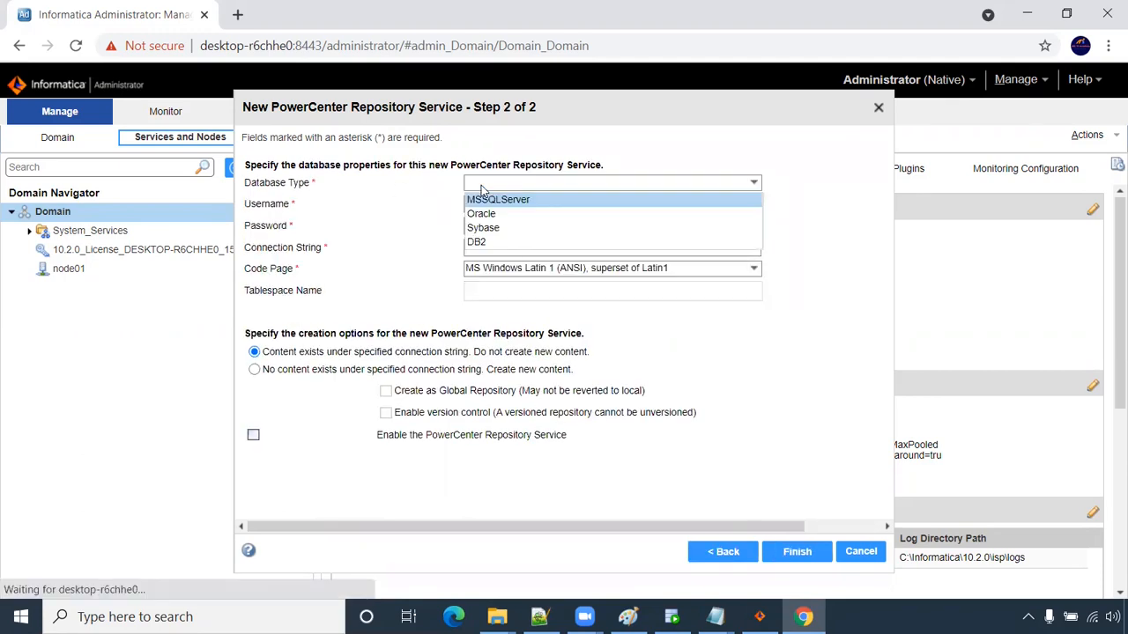
click(489, 209)
click(489, 202)
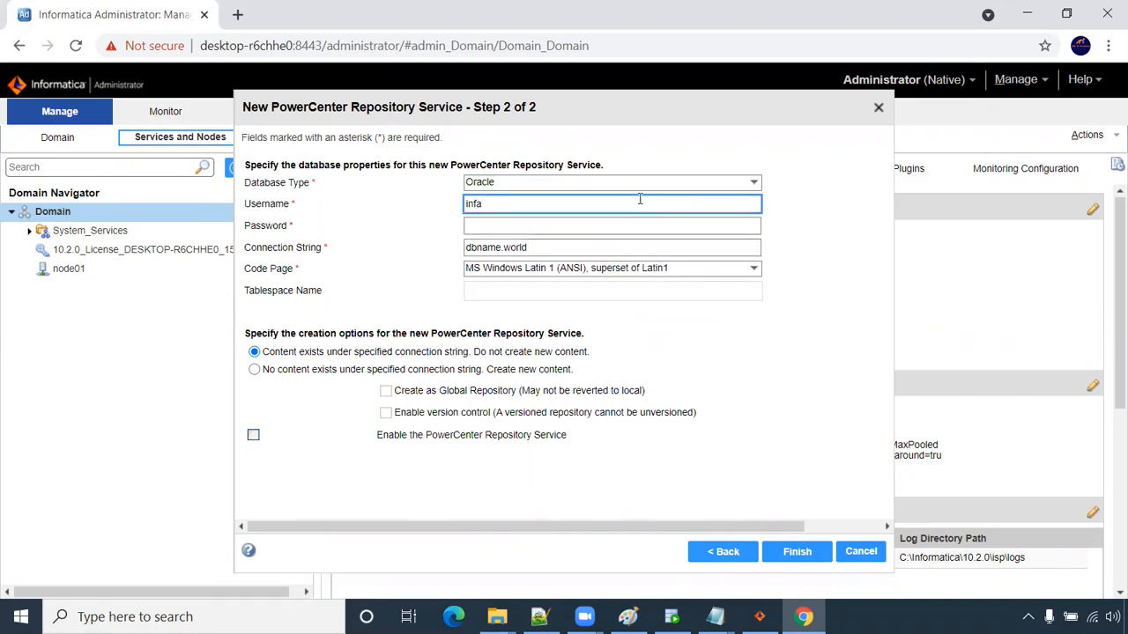
click(548, 226)
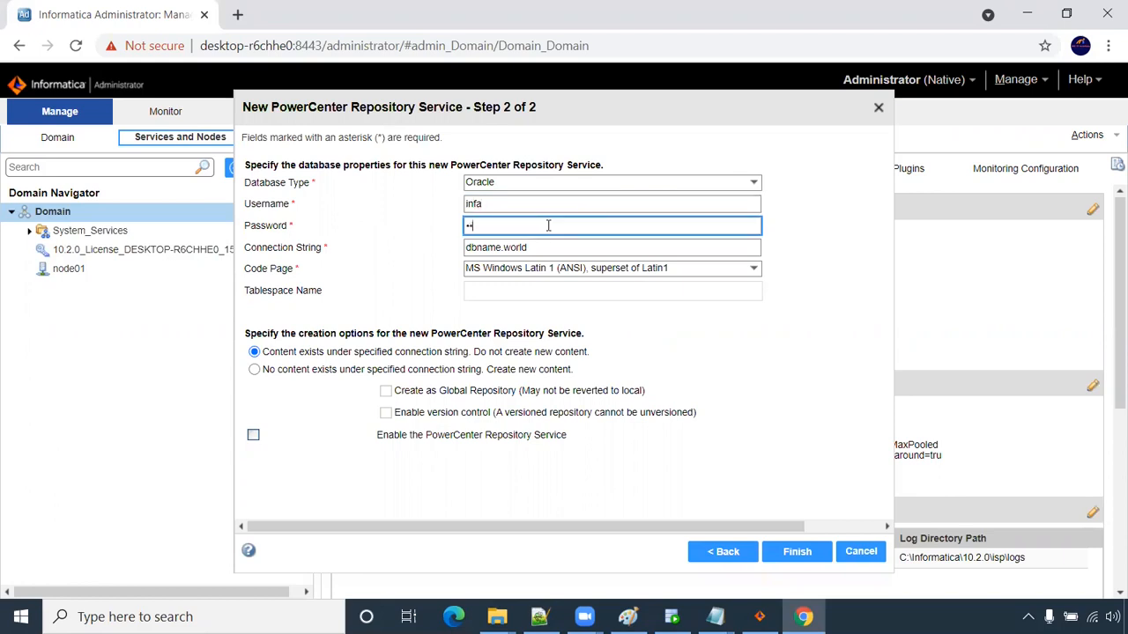
- Set the connection string to xe, choose to create new repository content, and finish
click(539, 252)
key(ctrl+a)
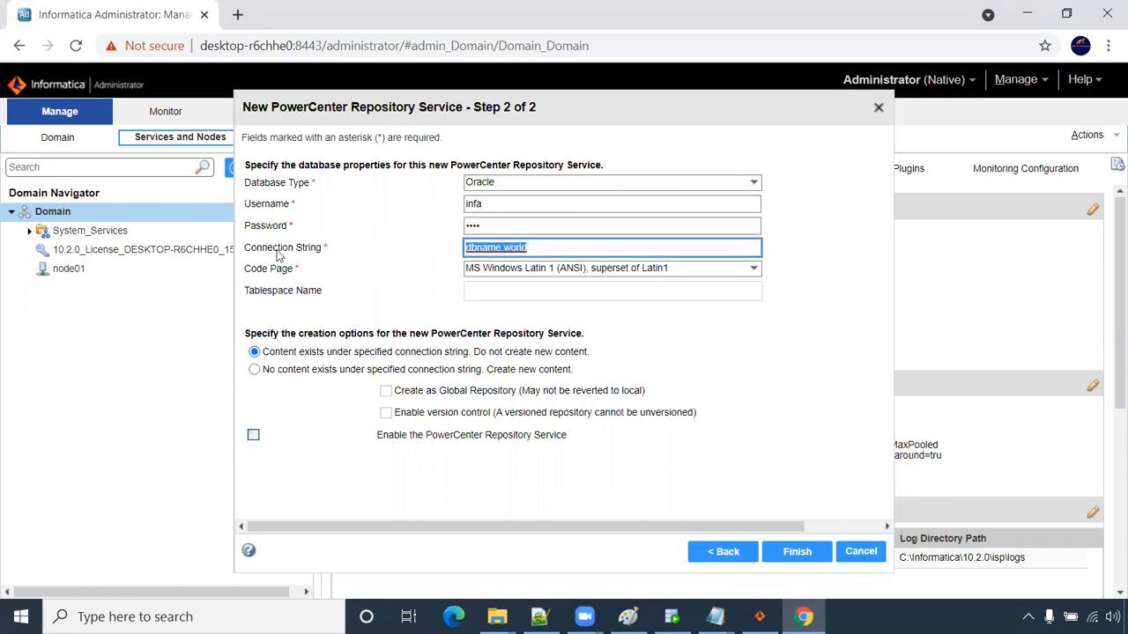
text(xe)
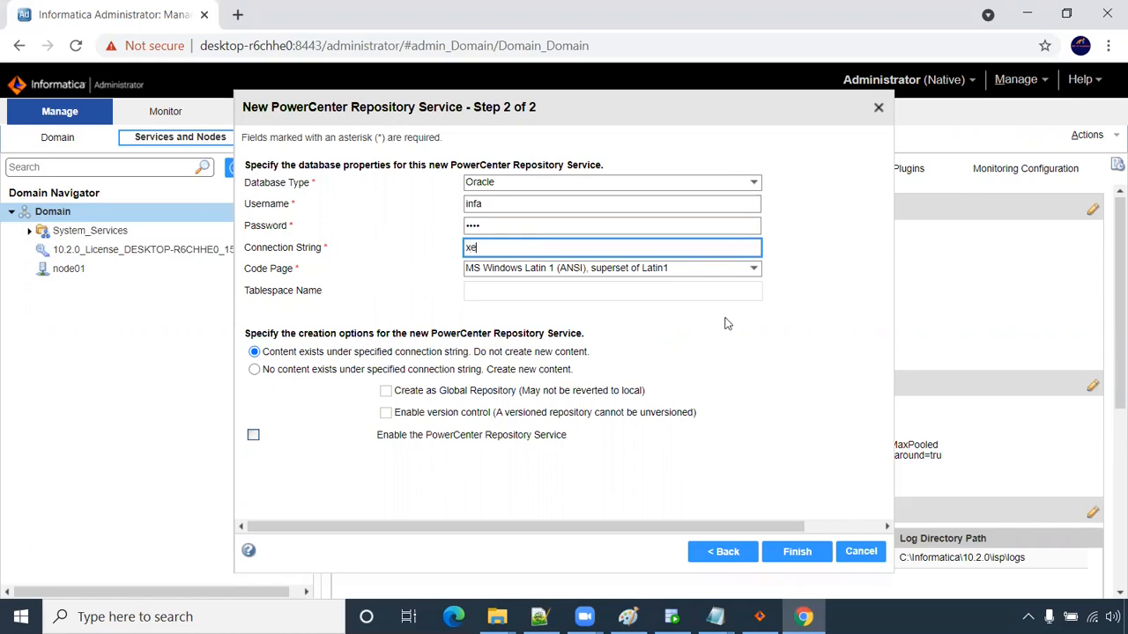
click(311, 420)
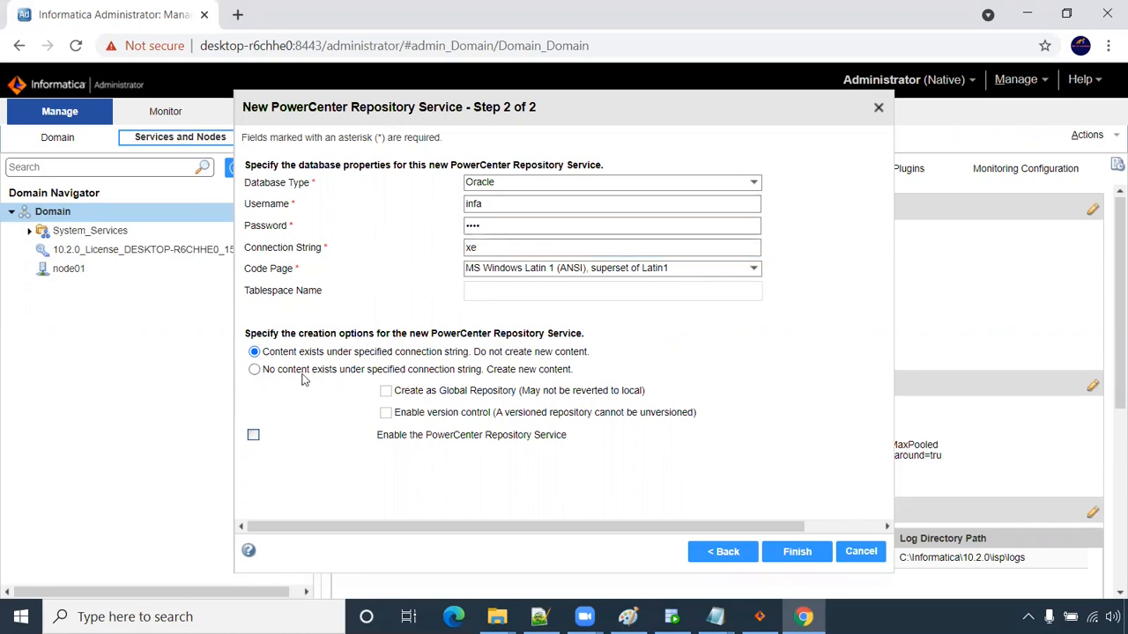
click(254, 370)
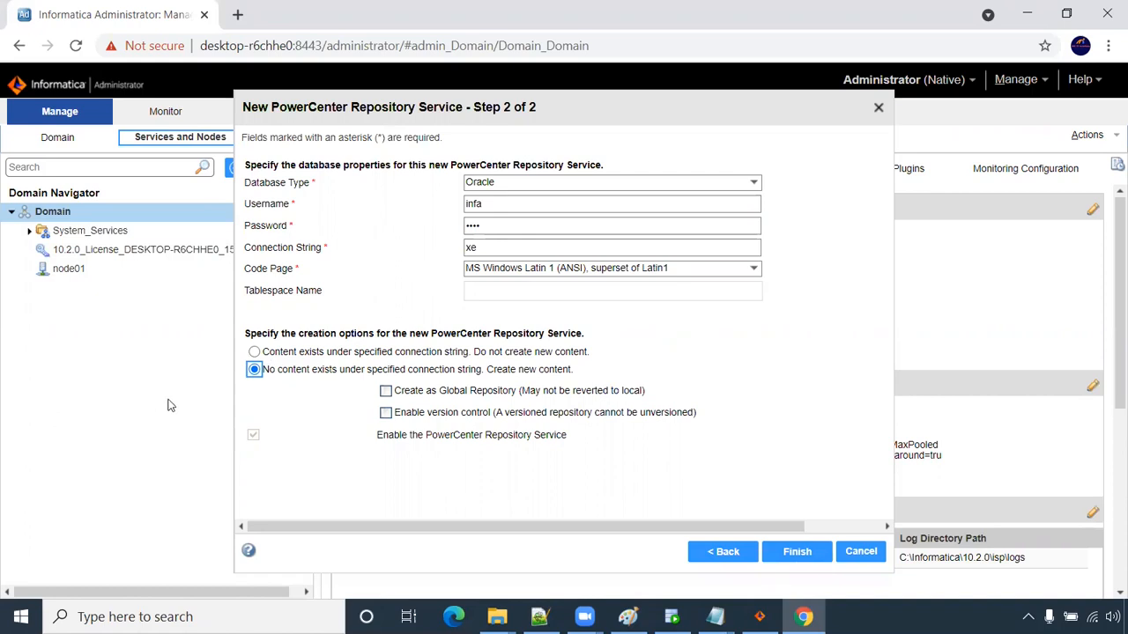
click(784, 555)
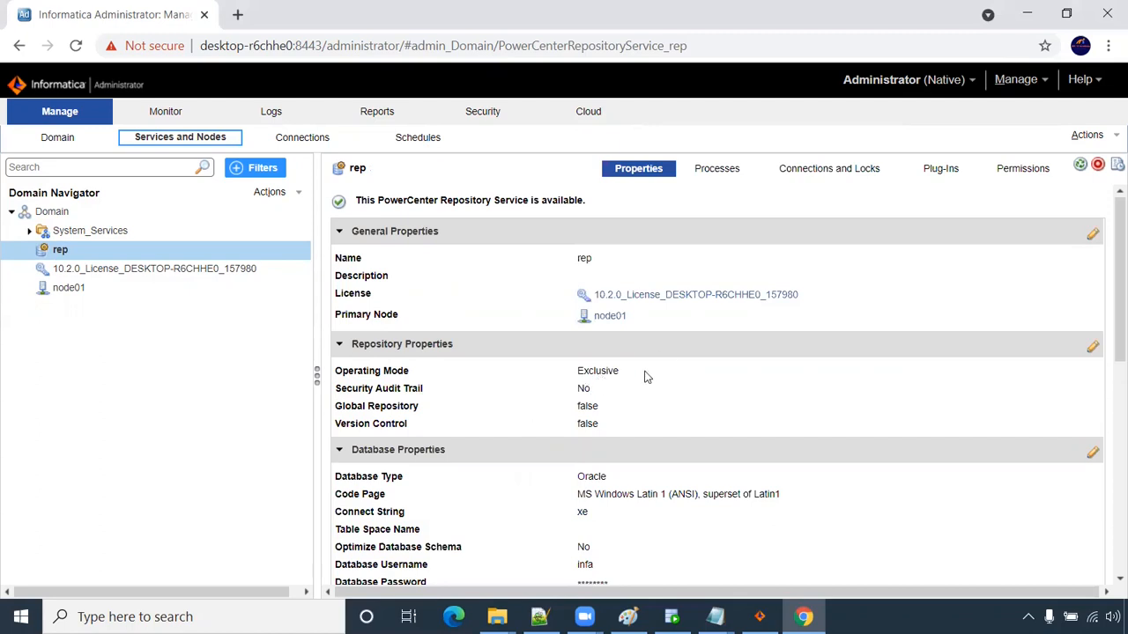
- Change the rep service's operating mode to Normal and confirm the service restart
click(1093, 347)
click(572, 181)
click(559, 209)
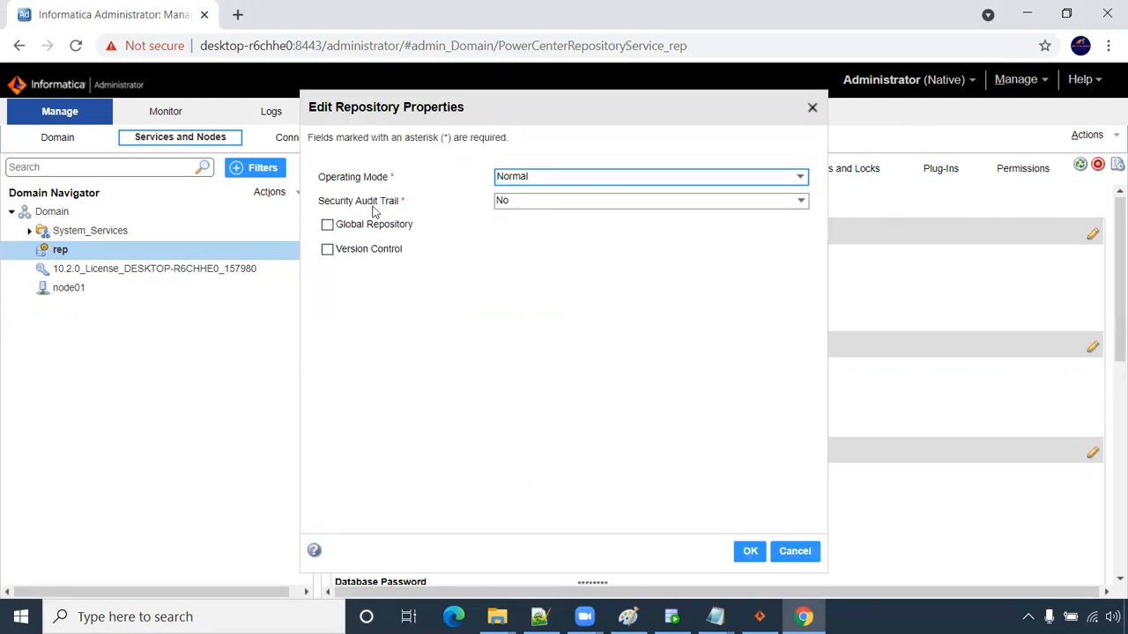
click(755, 553)
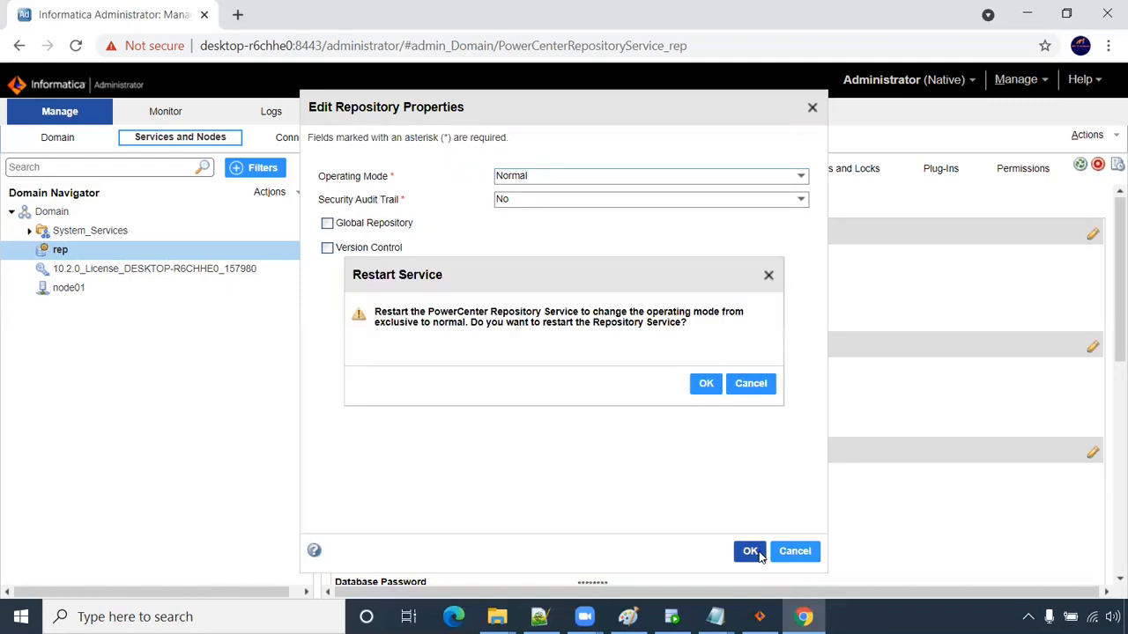
click(716, 385)
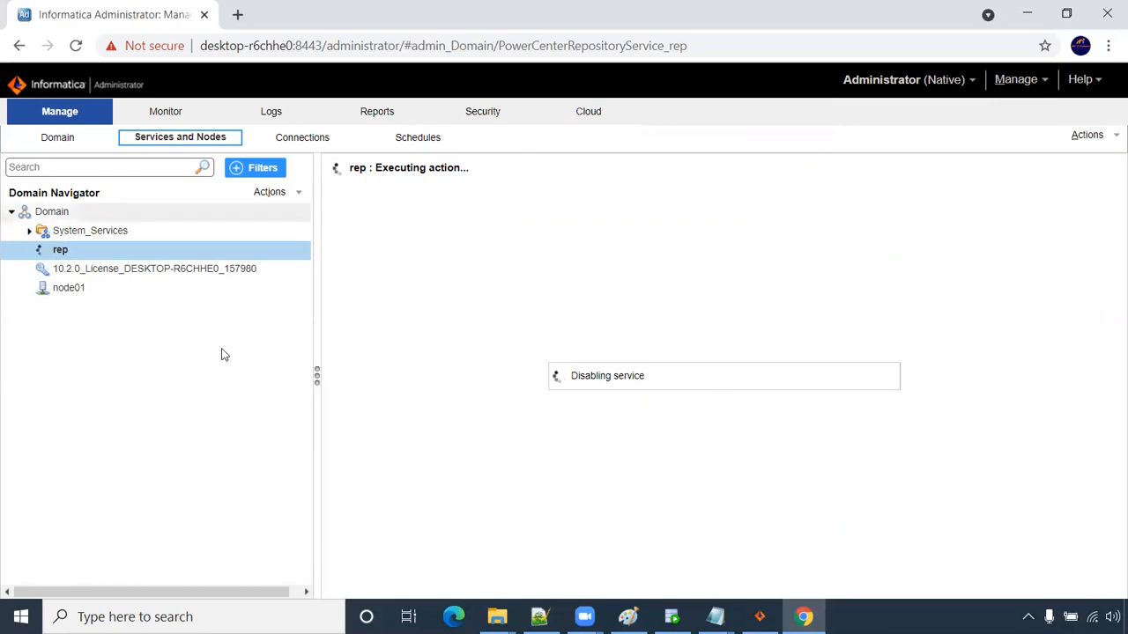
- Highlight step 5 in the installation steps notes, then return to the Domain properties
mouse_move(715, 617)
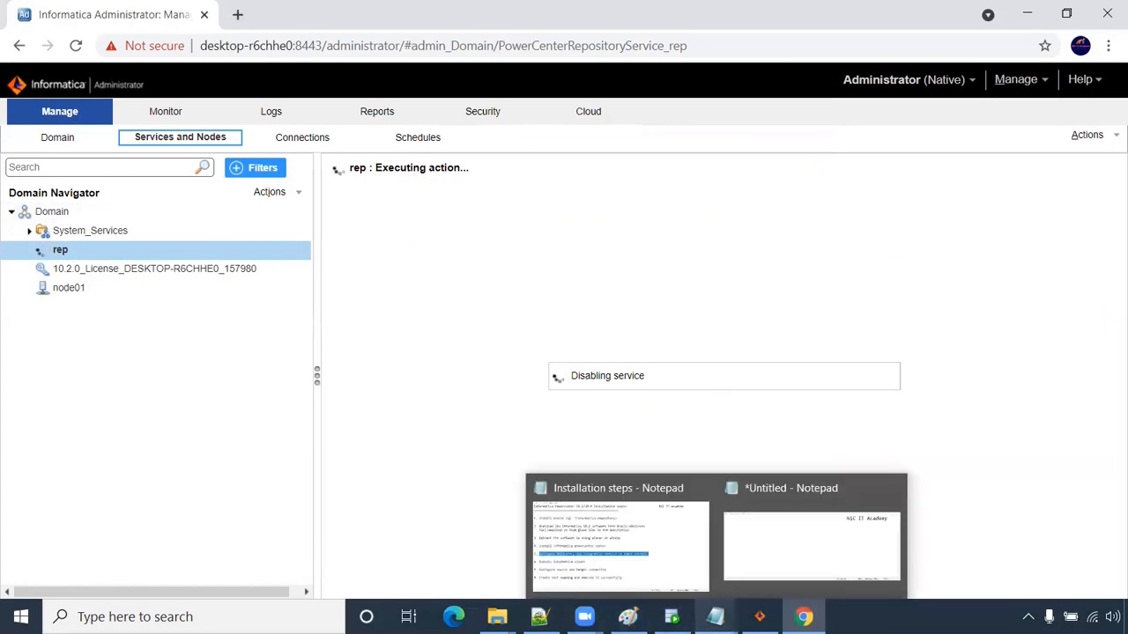
click(641, 564)
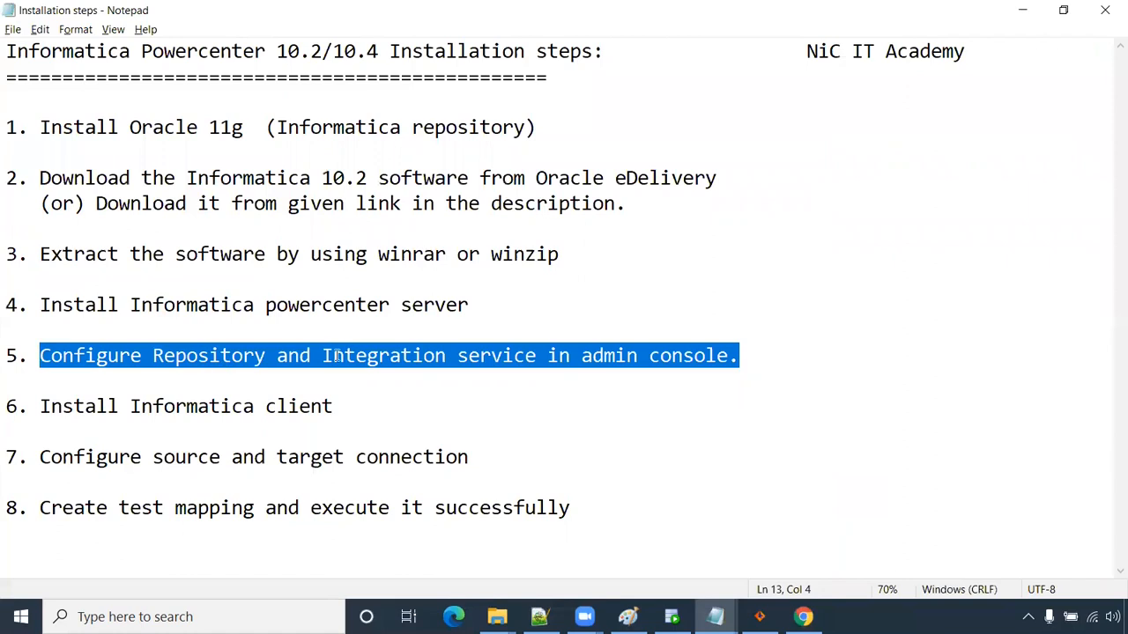
drag(759, 357, 8, 366)
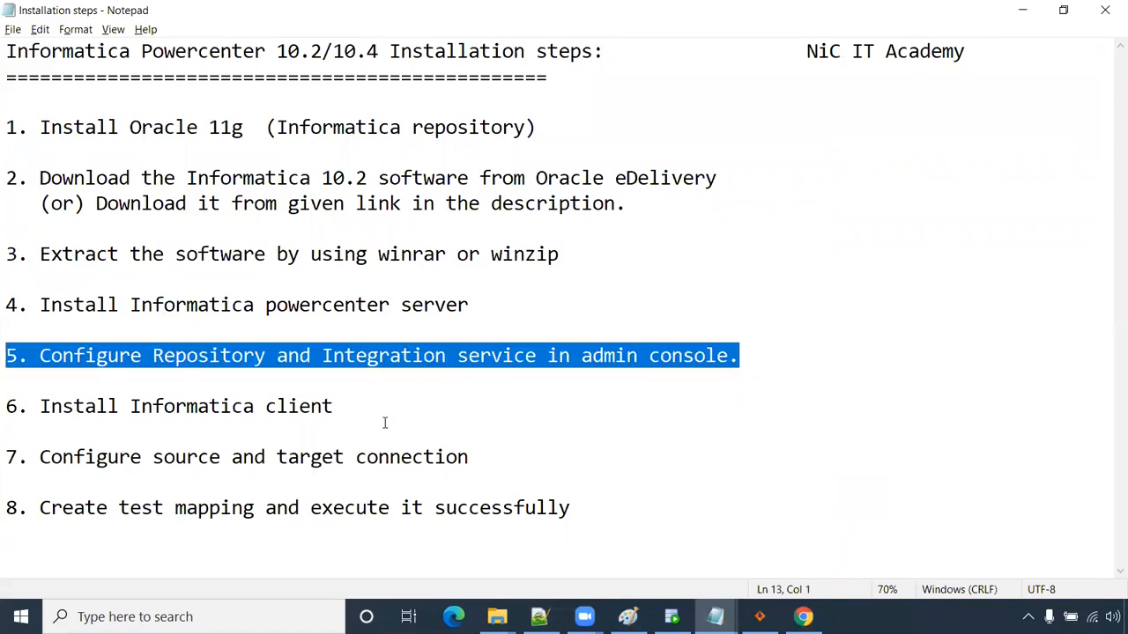
click(802, 617)
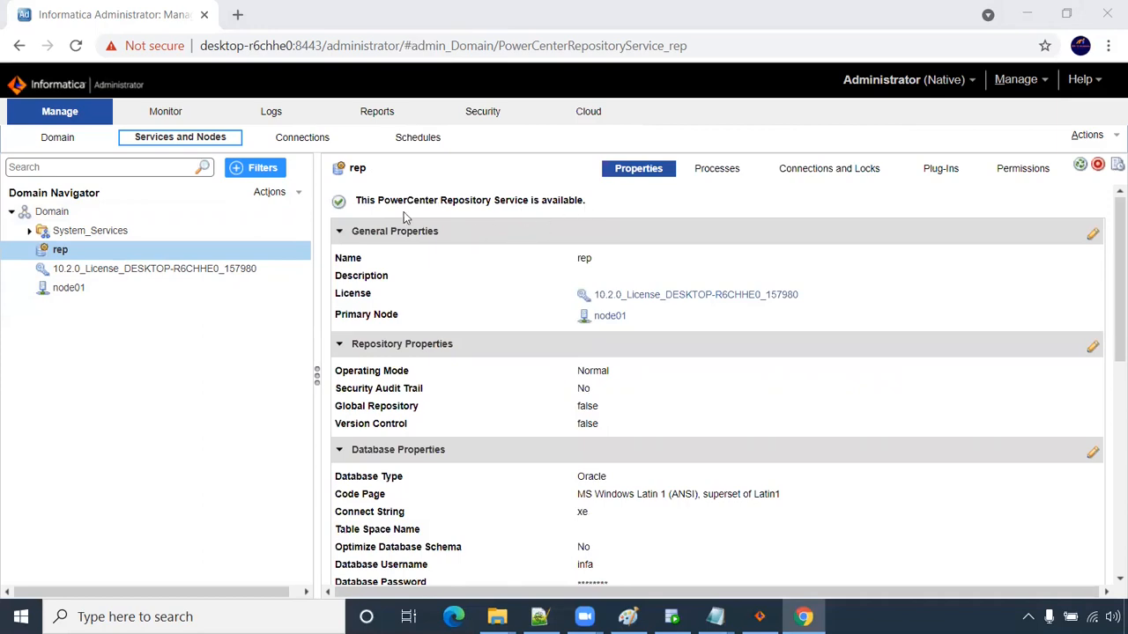
click(67, 213)
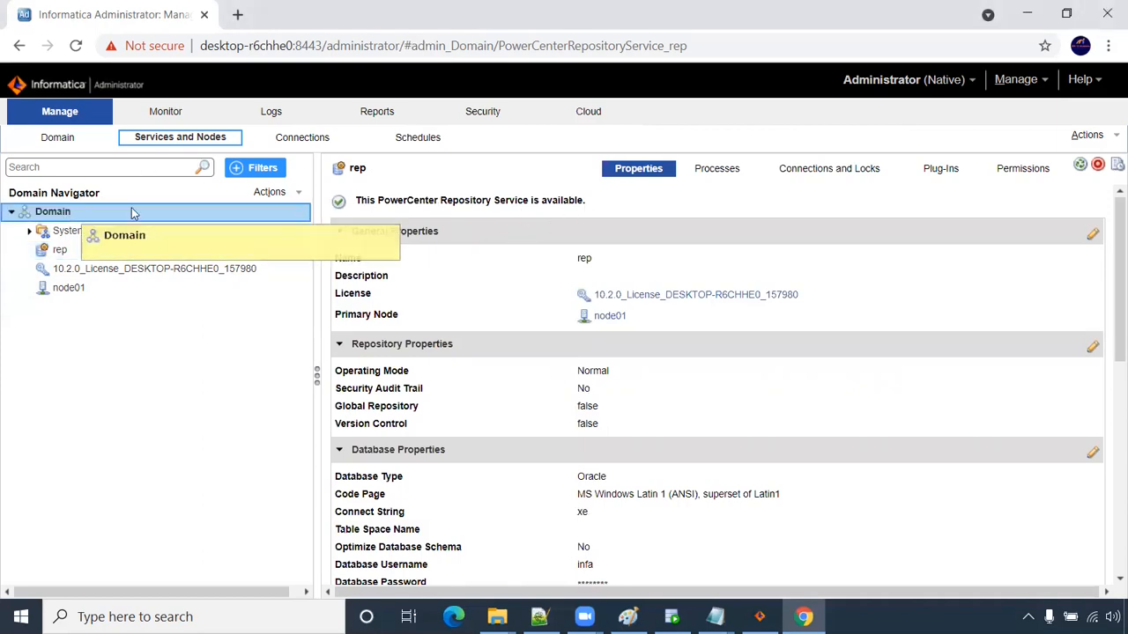
- Start a new PowerCenter Integration Service named is with the 10.2.0 license on node01
right_click(69, 215)
mouse_move(101, 223)
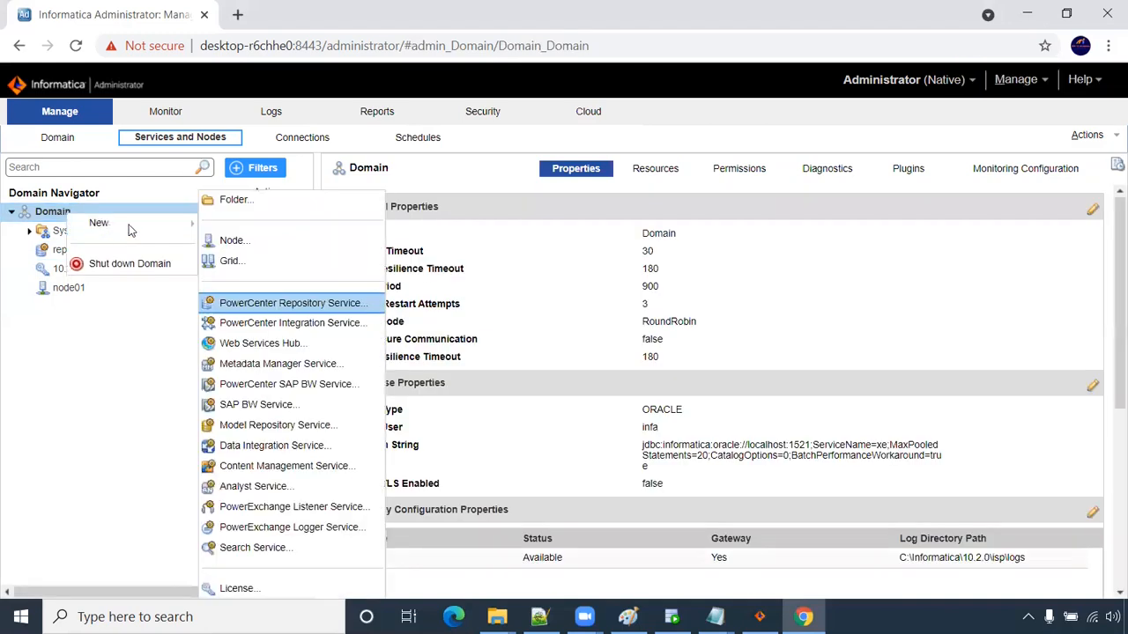
click(262, 325)
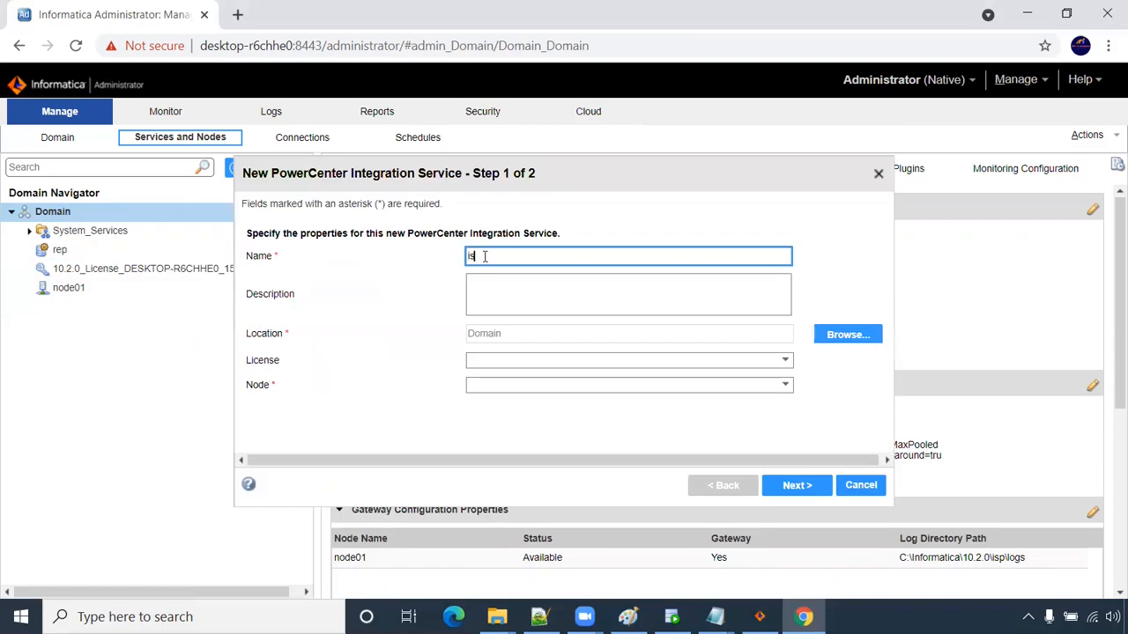
text(is)
click(514, 364)
click(533, 392)
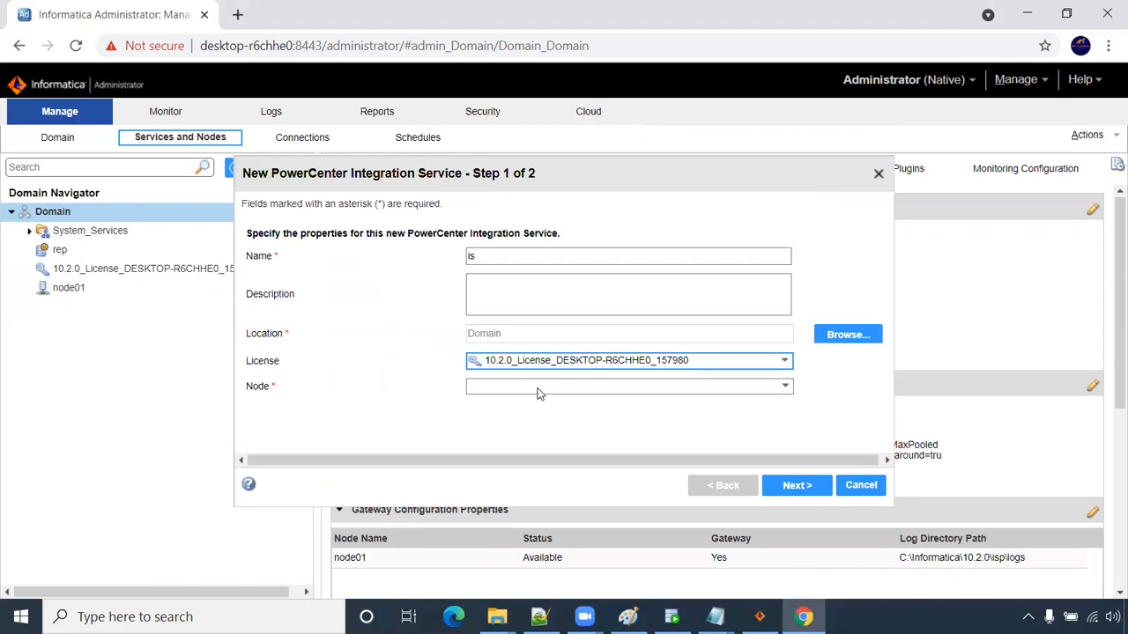
click(538, 389)
click(544, 415)
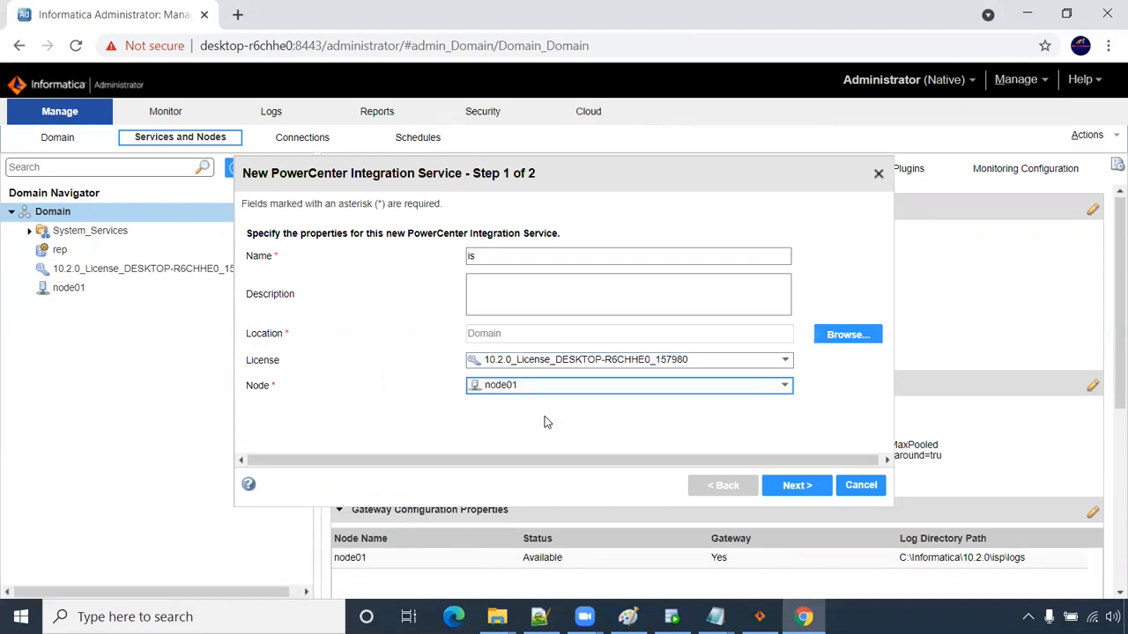
click(790, 485)
- Link it to repository rep with the Administrator login and password, accepting the code page
click(481, 257)
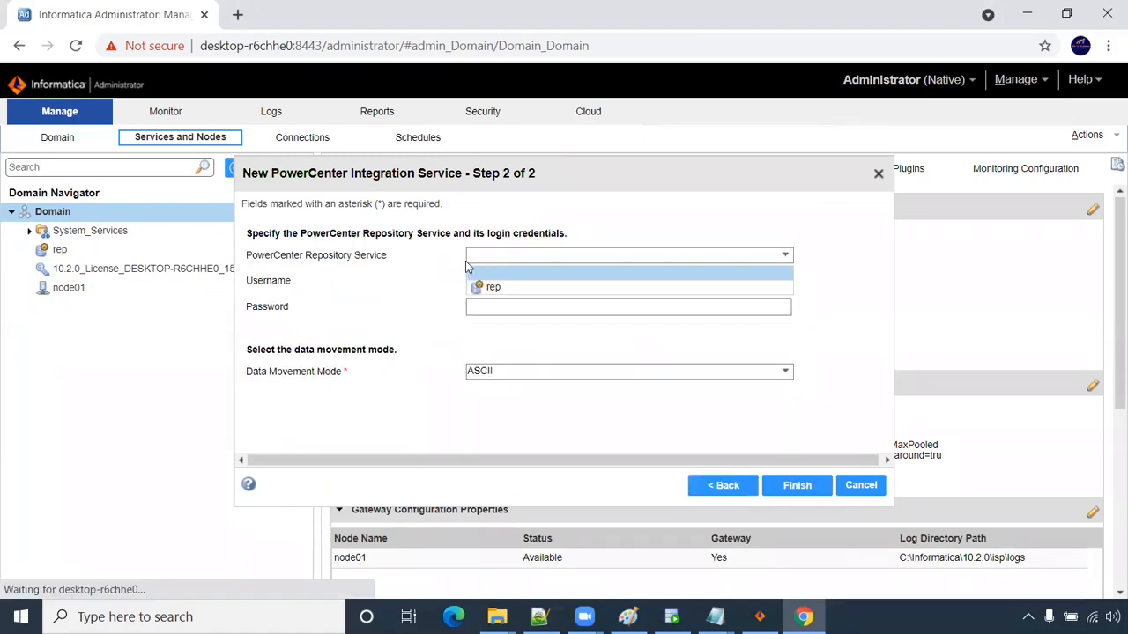
click(505, 289)
click(495, 282)
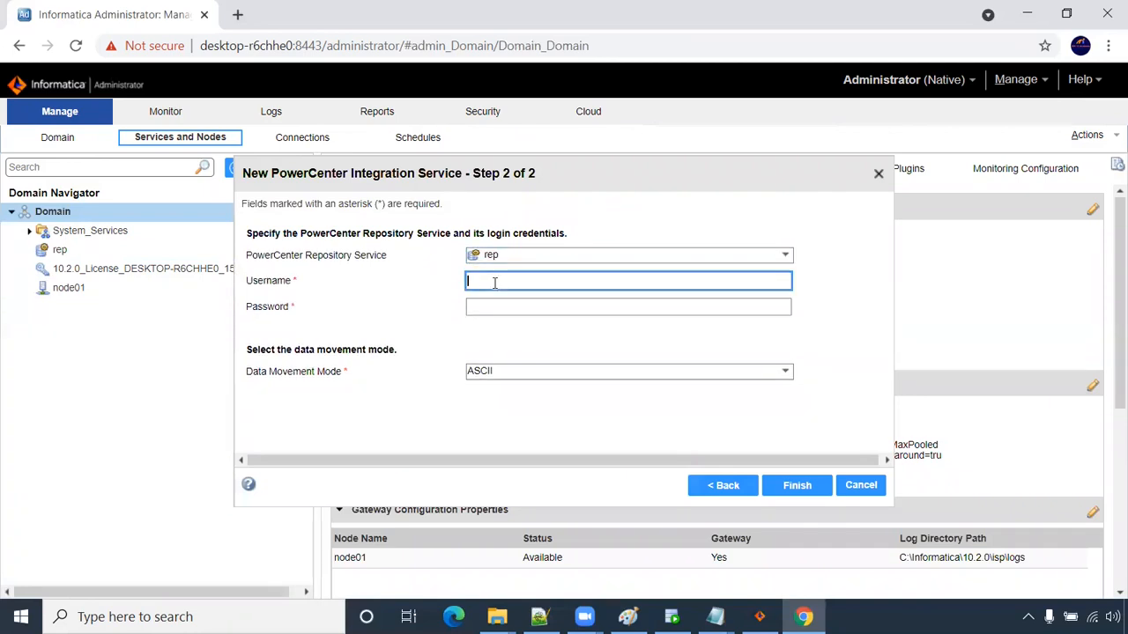
text(Administrator)
click(498, 301)
key(ctrl+v)
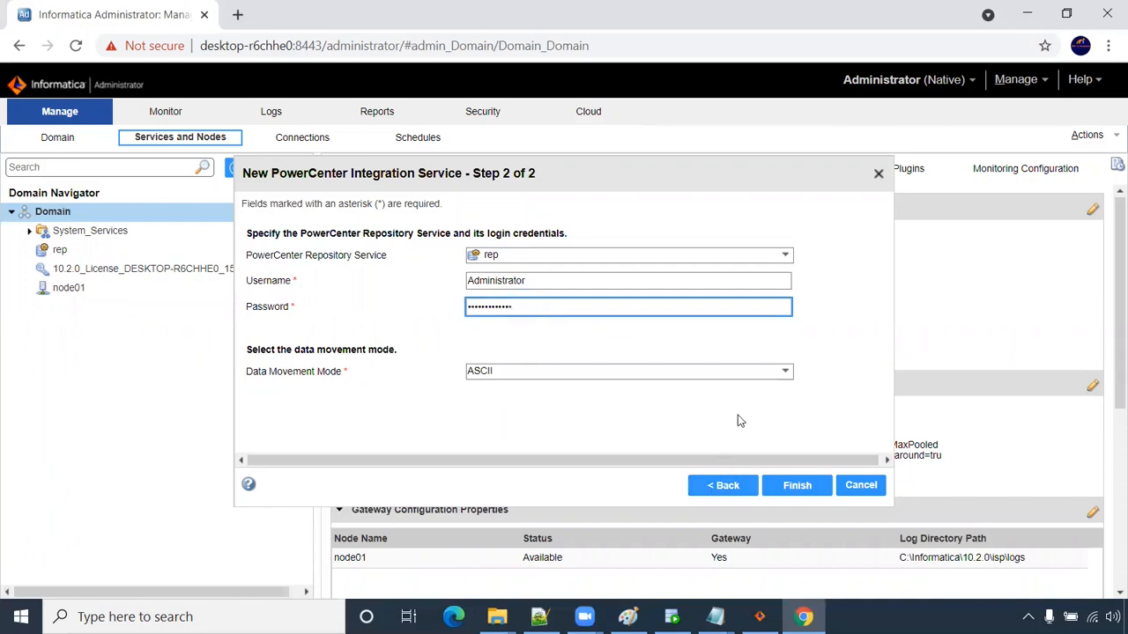
click(797, 489)
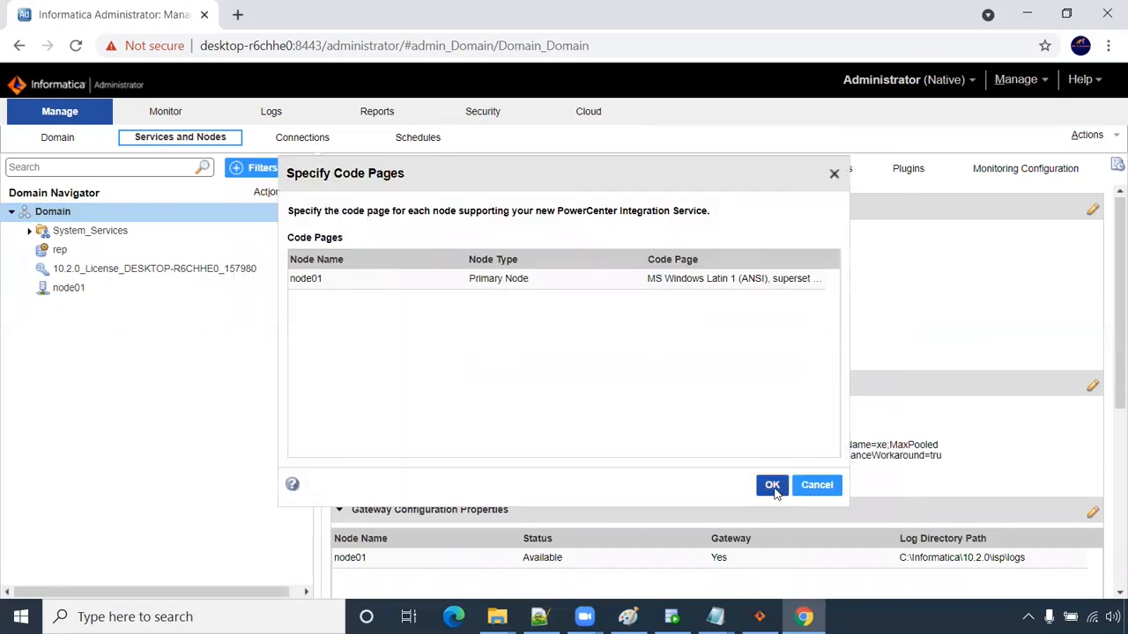
click(772, 486)
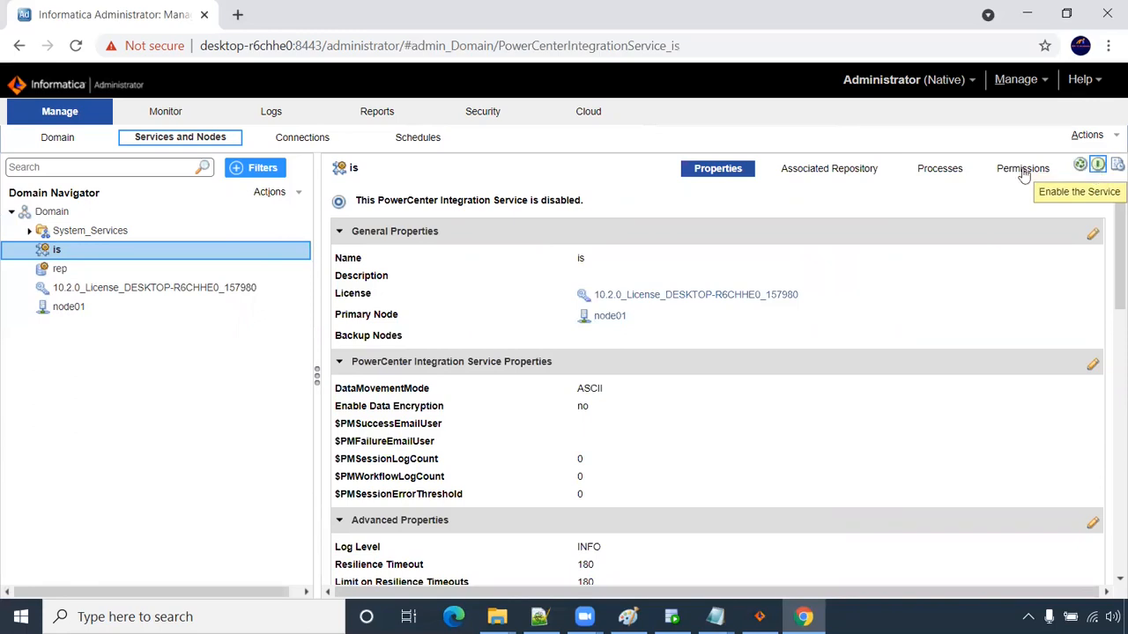
- Enable the is Integration Service, confirm it is available, and return to Domain properties
click(1099, 166)
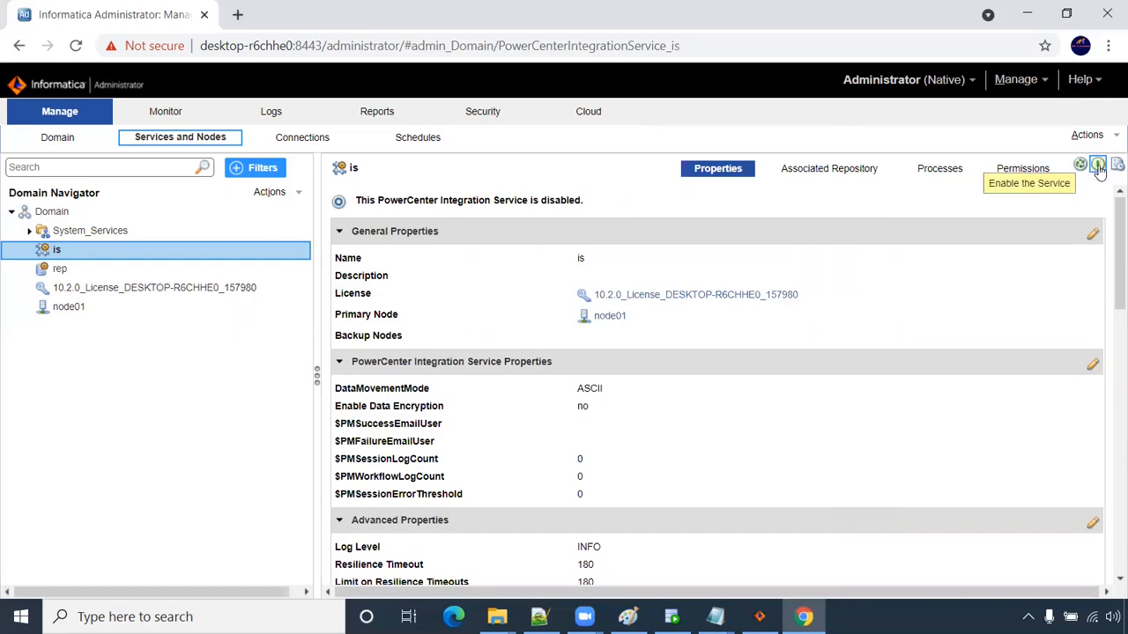
click(1099, 167)
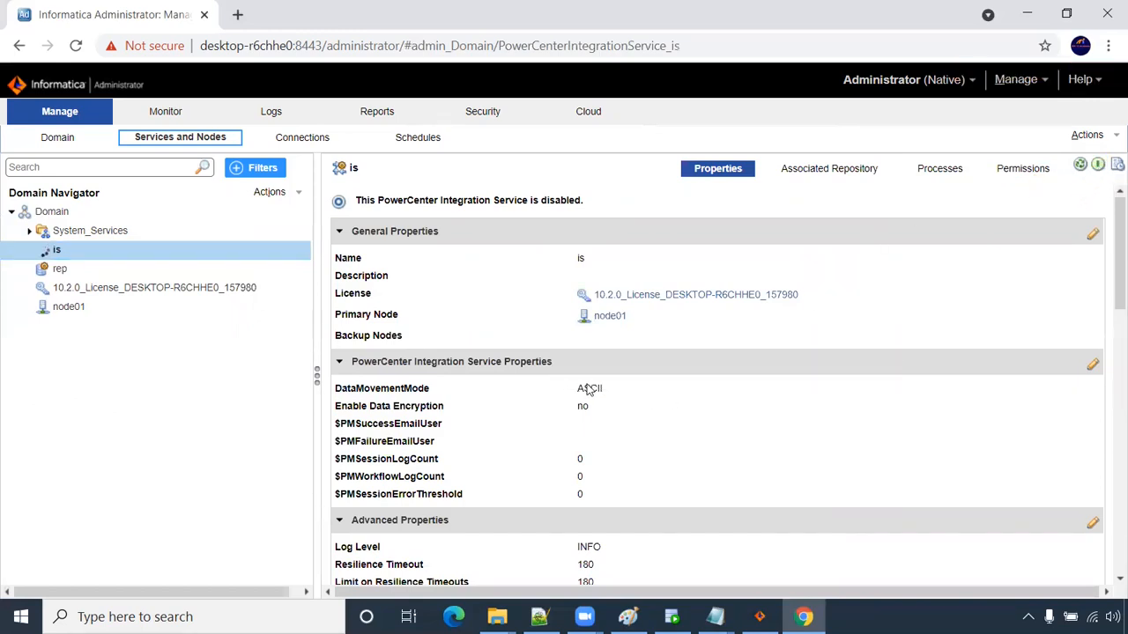
click(134, 254)
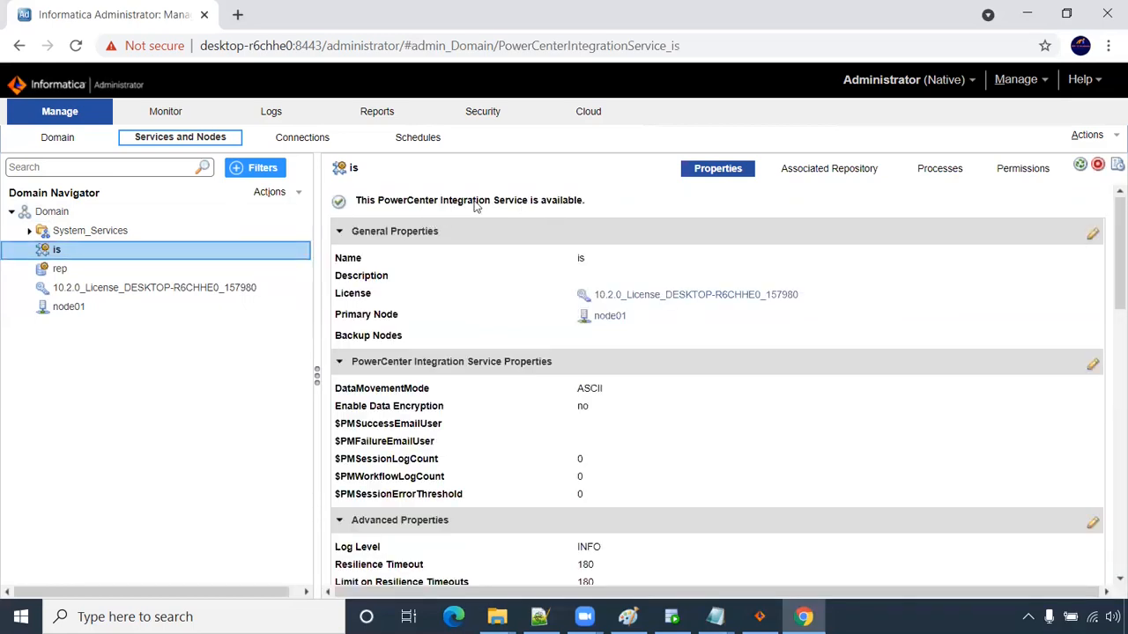
click(98, 214)
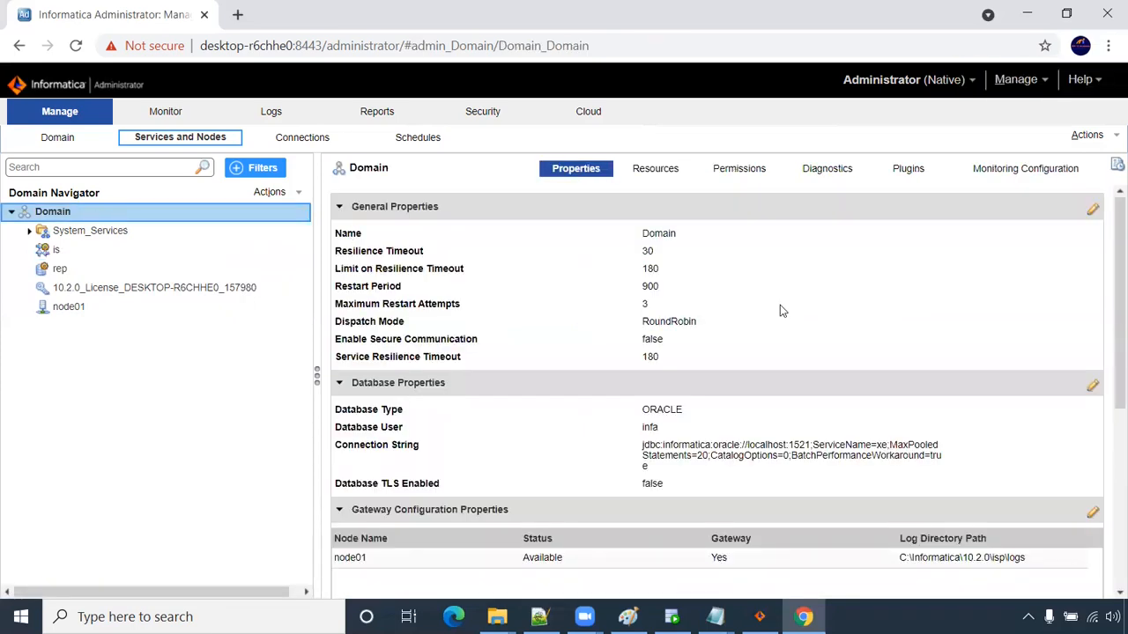
scroll(780, 305, down, 3)
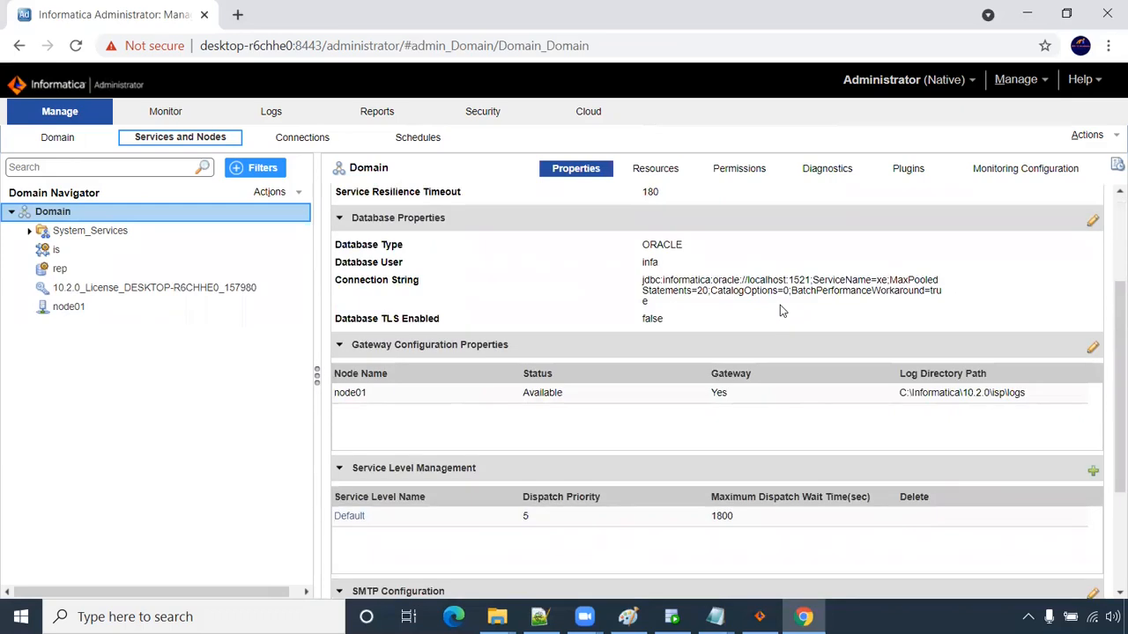
scroll(780, 304, up, 3)
- Mark step 6, Install Informatica client, in the installation steps notes
click(714, 617)
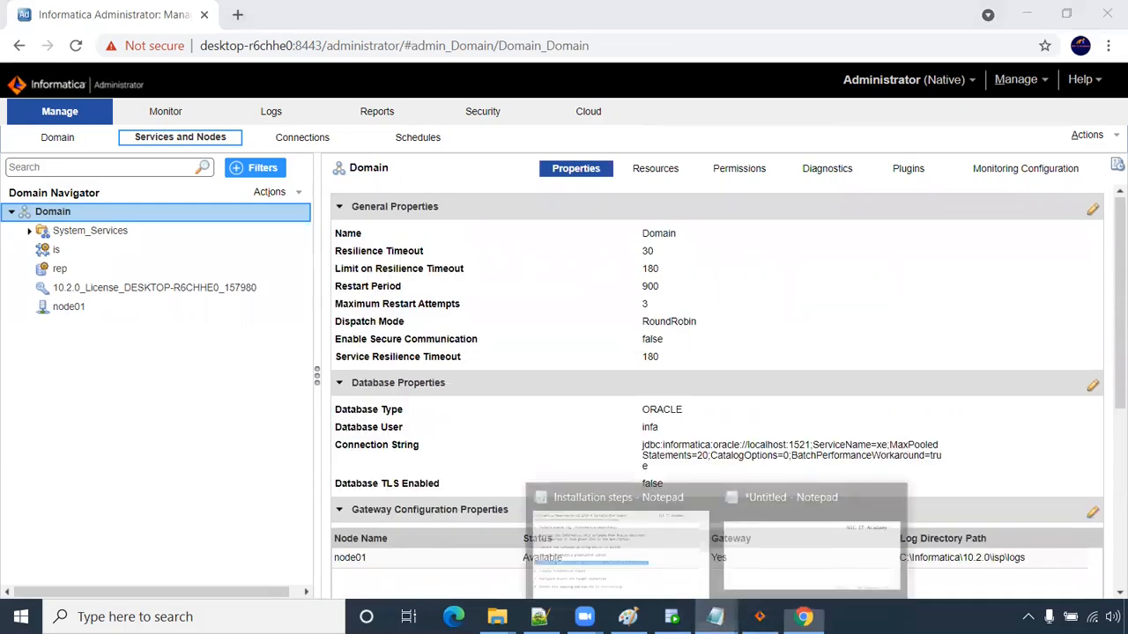
click(681, 552)
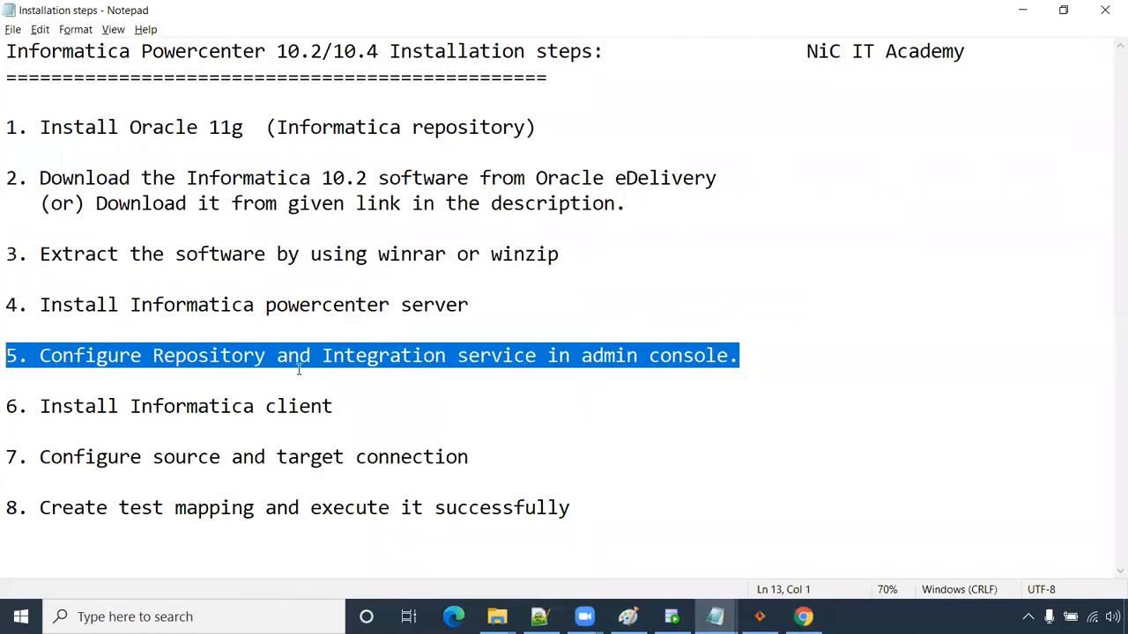
drag(350, 407, 5, 406)
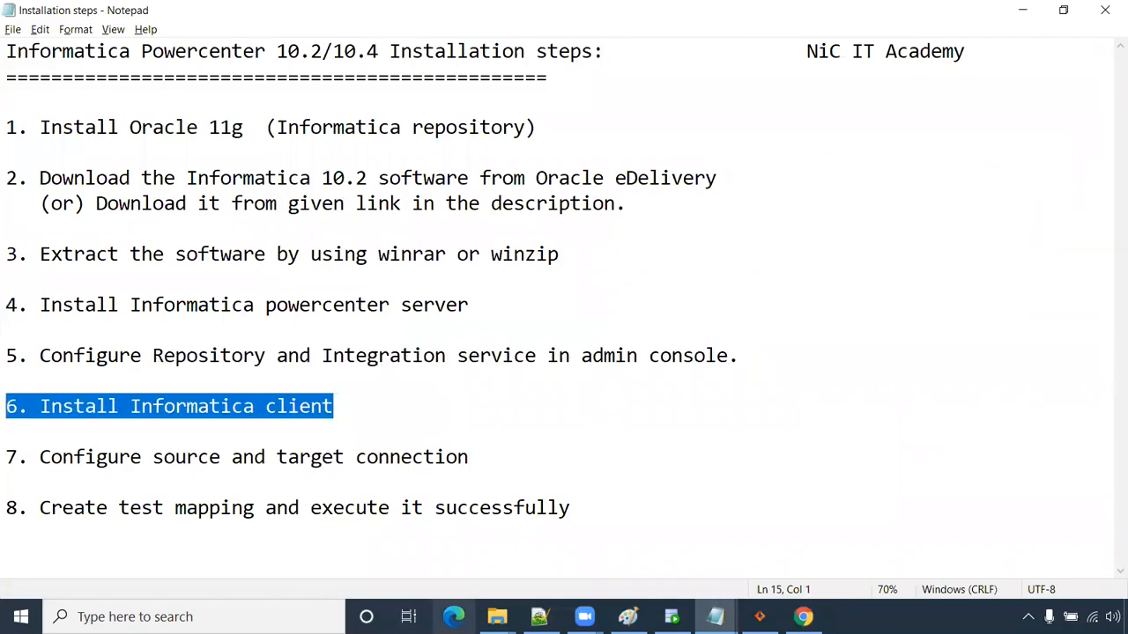
click(497, 617)
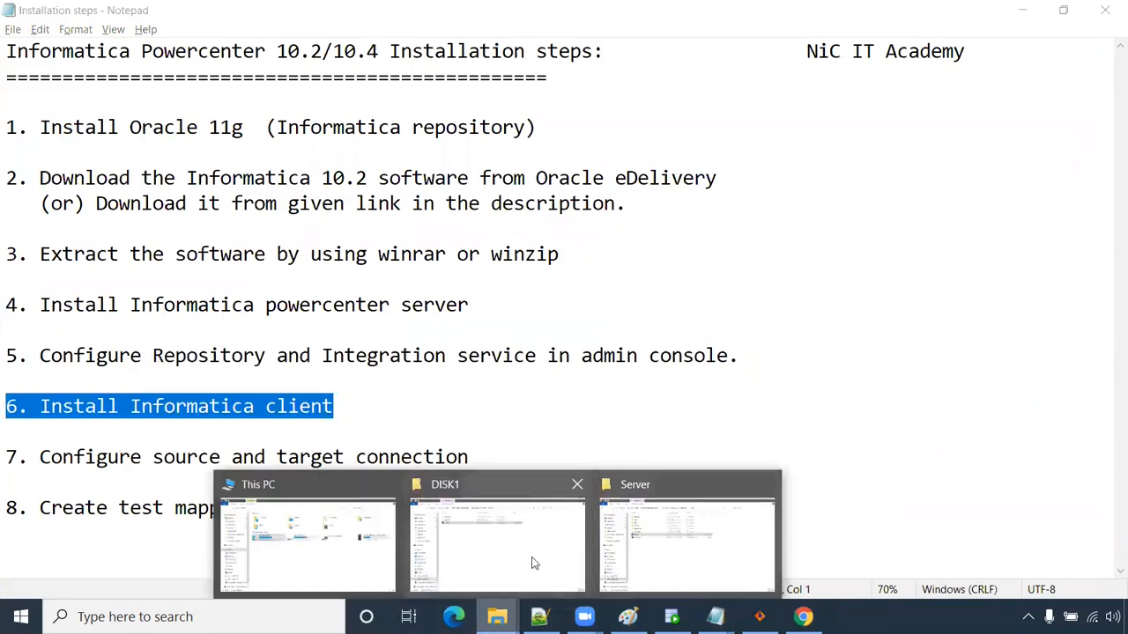
- Run install.exe from D:\Informatica_installation\informatica_1020_client_winem-64t\Client
click(662, 554)
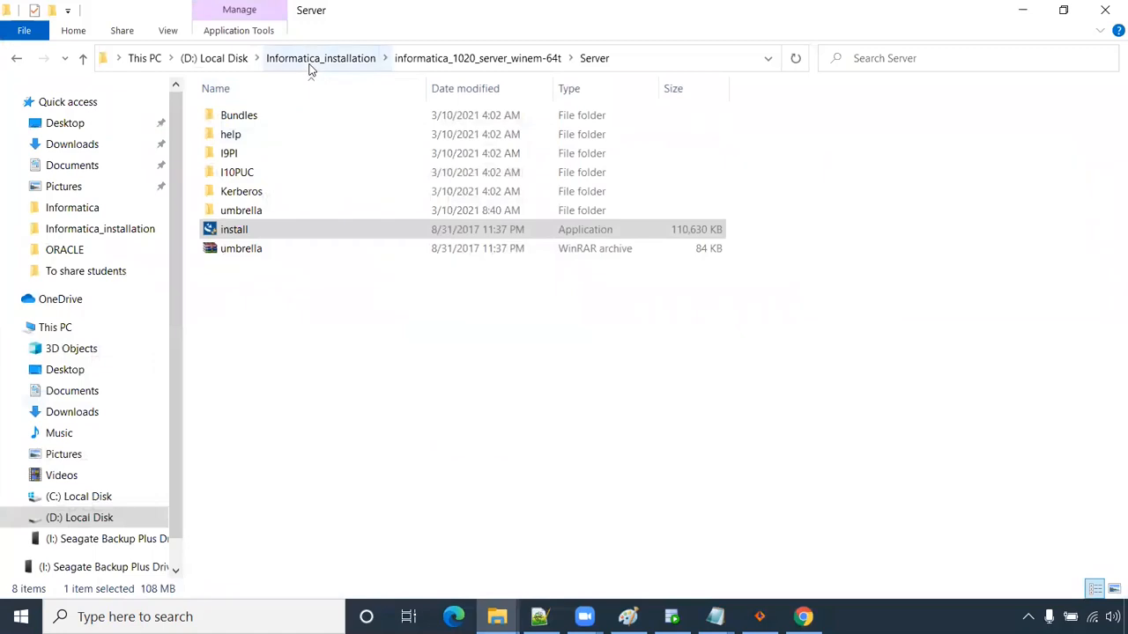
click(310, 60)
click(337, 137)
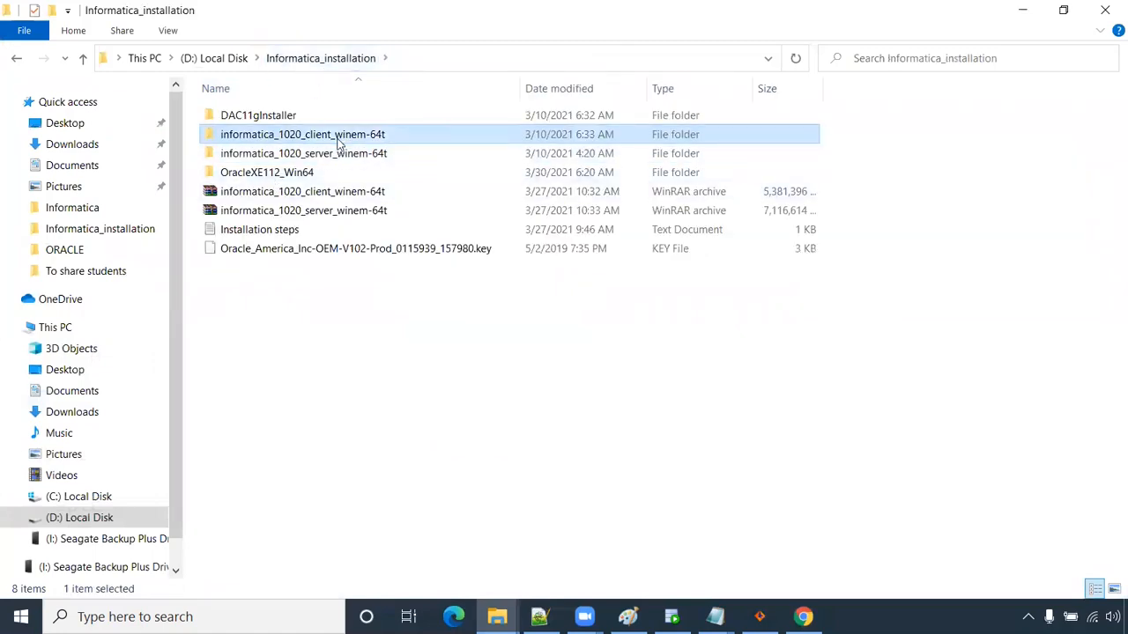
double_click(338, 139)
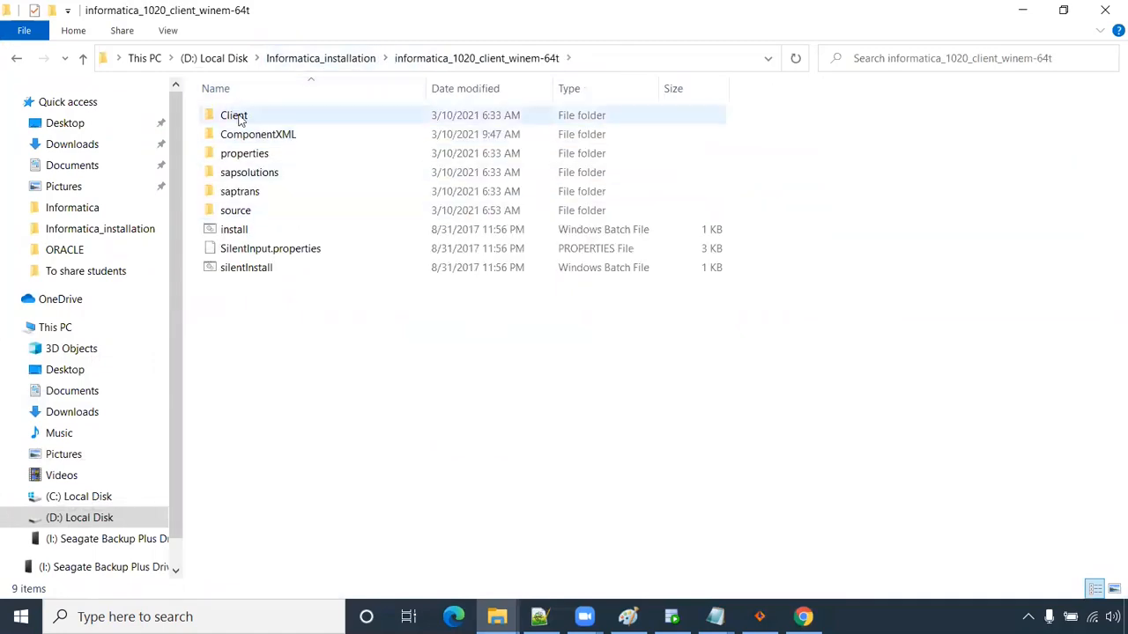
double_click(238, 119)
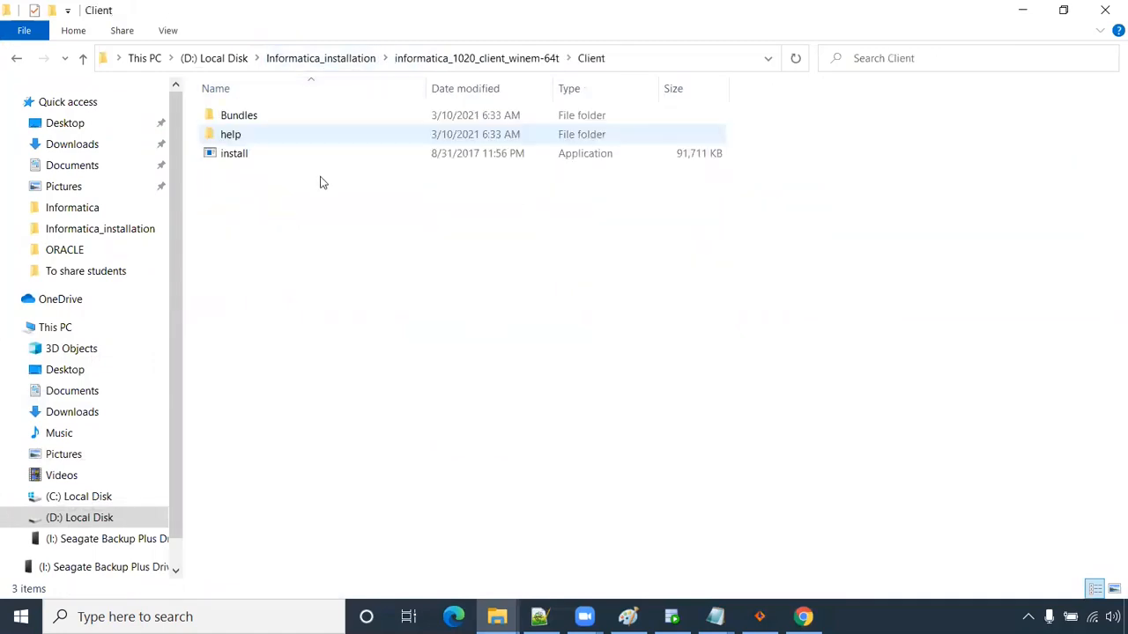
click(246, 158)
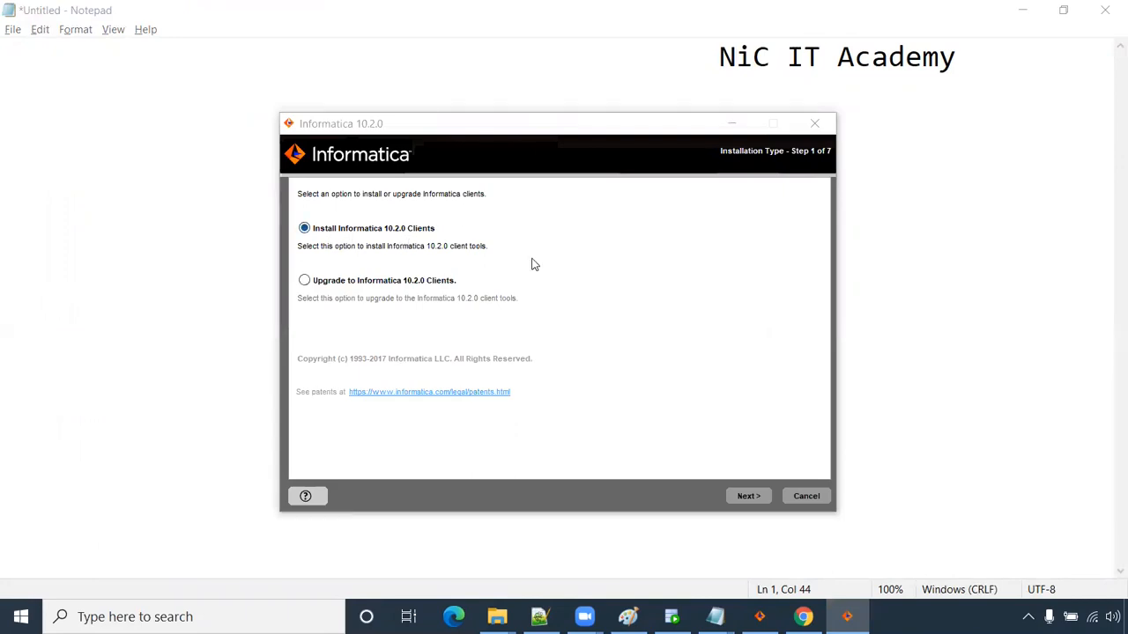
- Install only PowerCenter Client into C:\Informatica\10.2.0 using the Informatica 10.2.0 Clients option
click(742, 496)
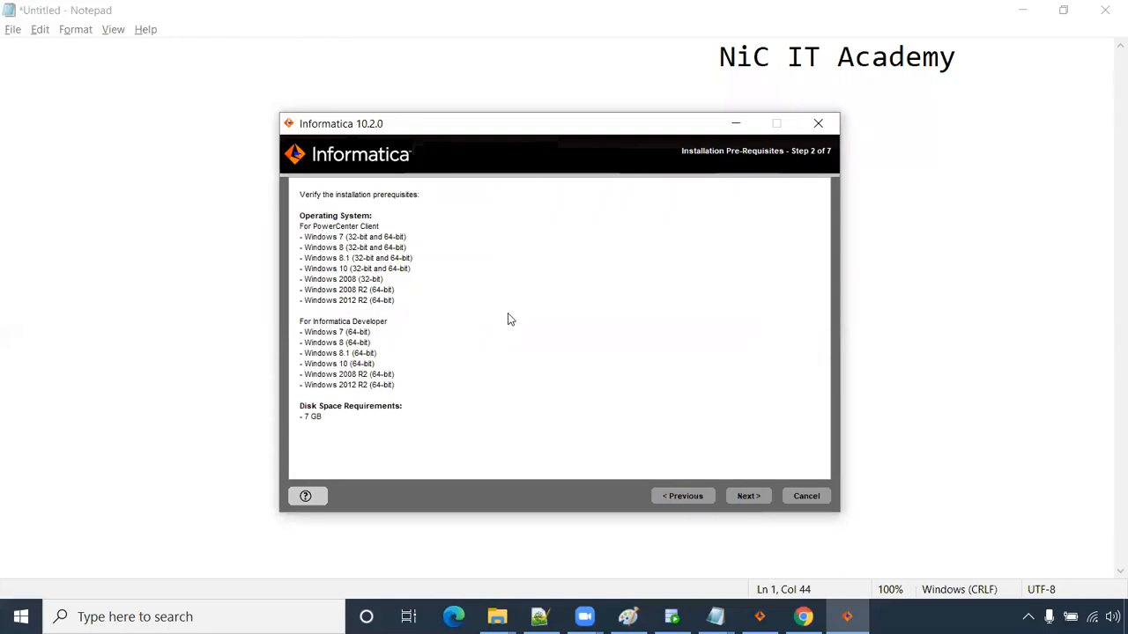
click(746, 497)
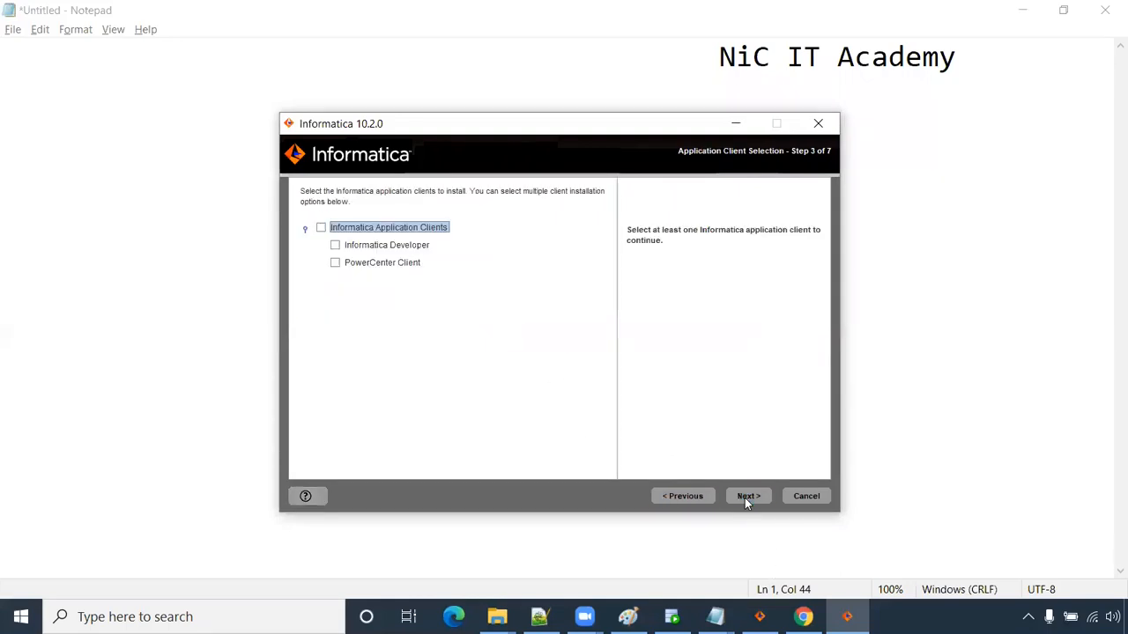
click(335, 263)
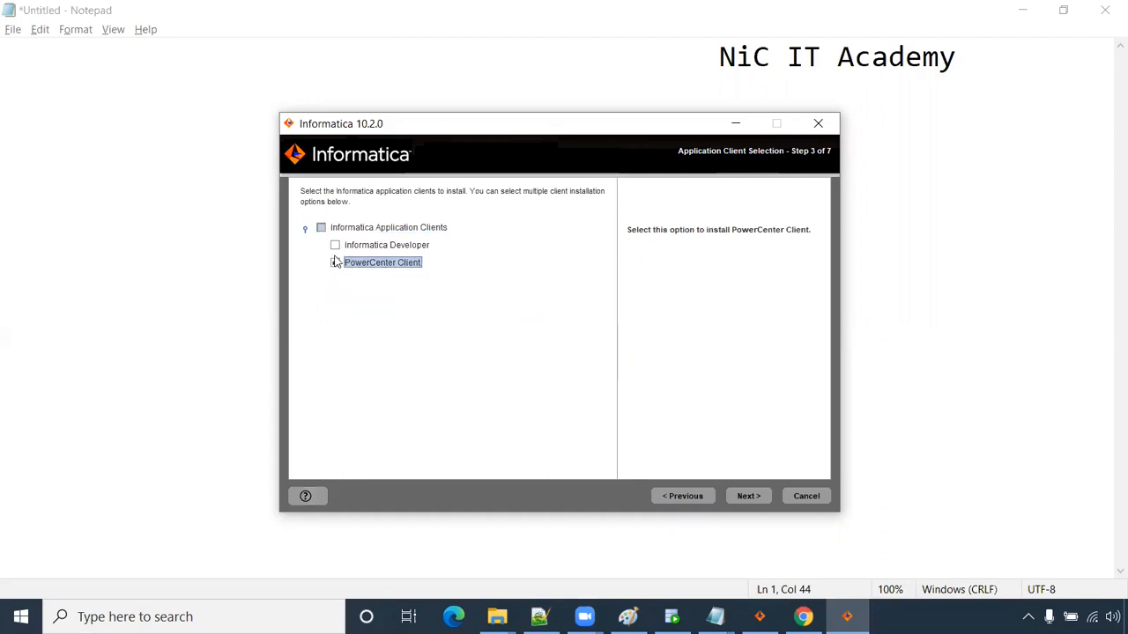
click(743, 497)
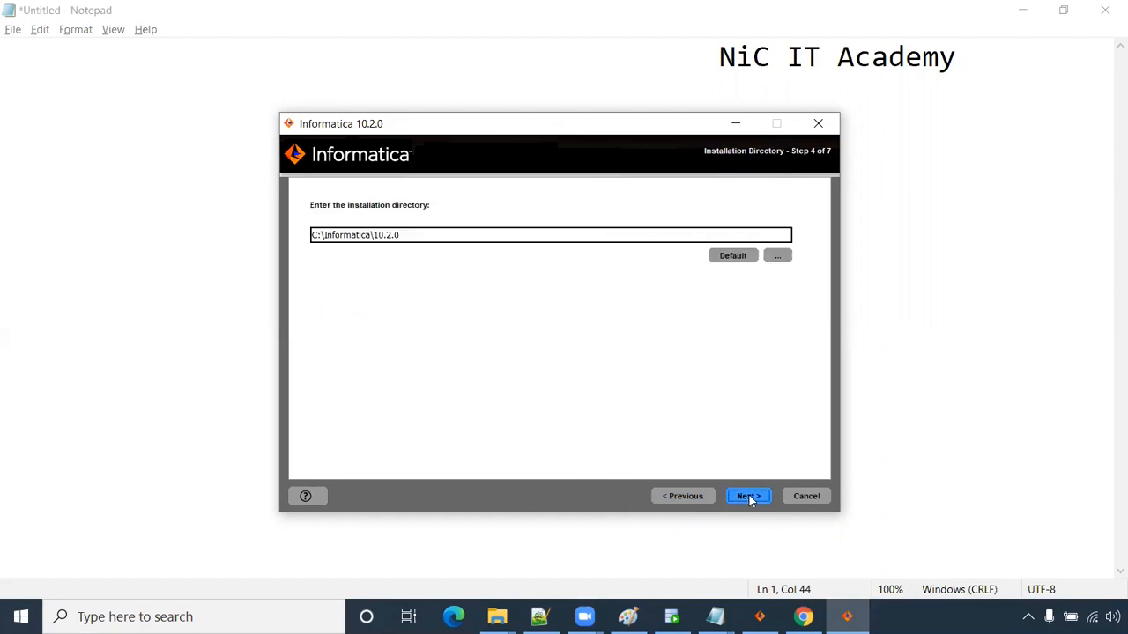
click(750, 499)
click(750, 497)
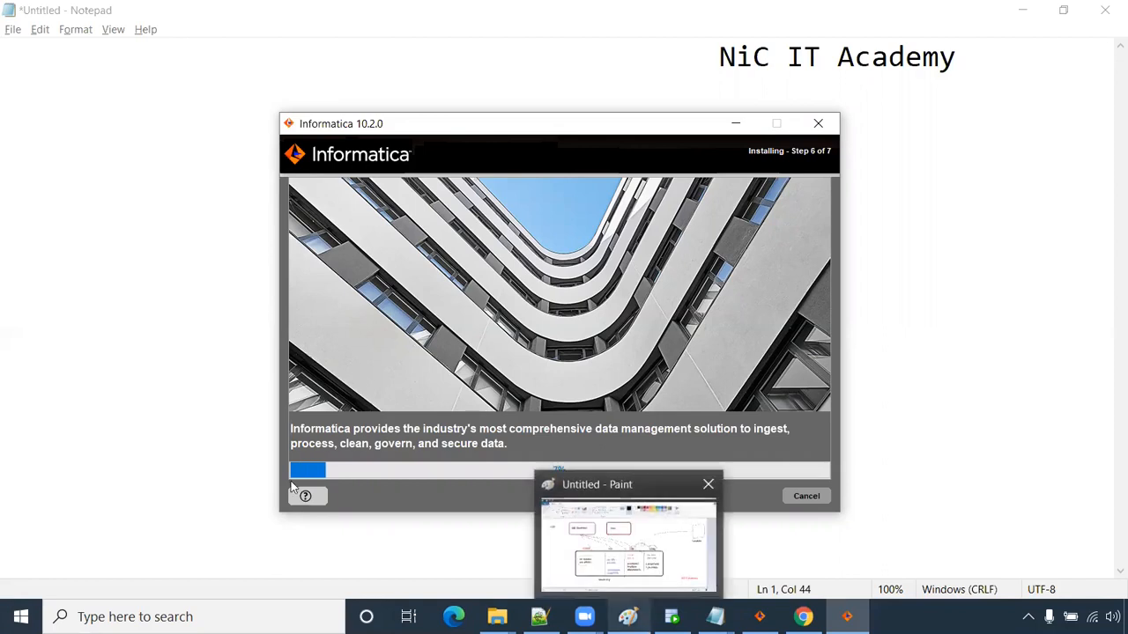
- Switch to SQL Developer and select the query in the CORE worksheet
click(628, 617)
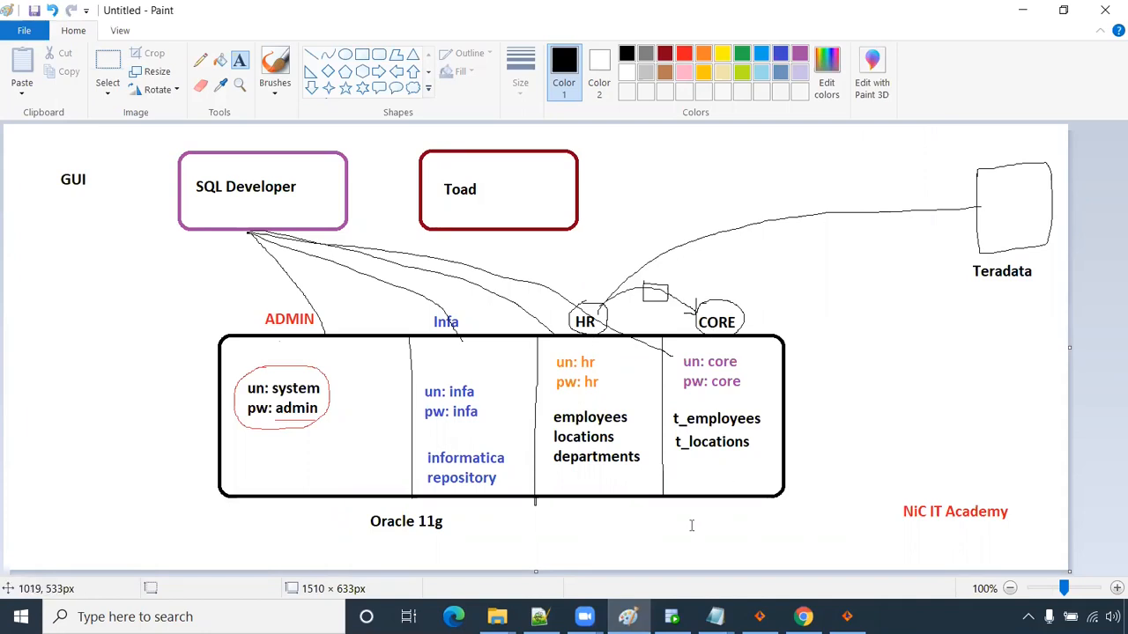
click(671, 617)
drag(238, 263, 841, 266)
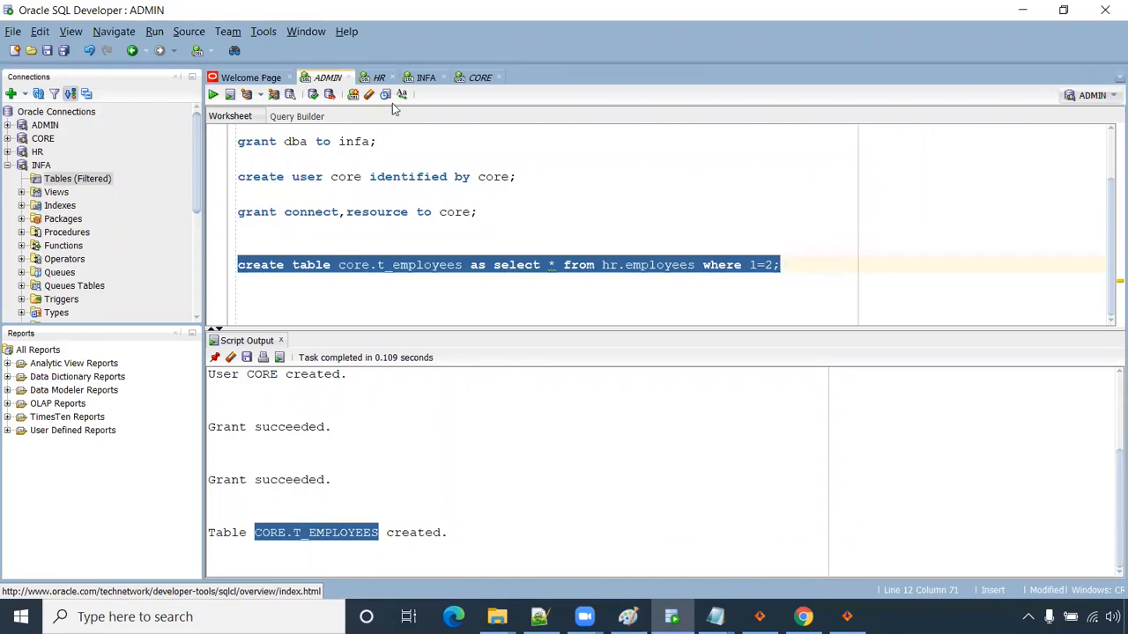
click(478, 79)
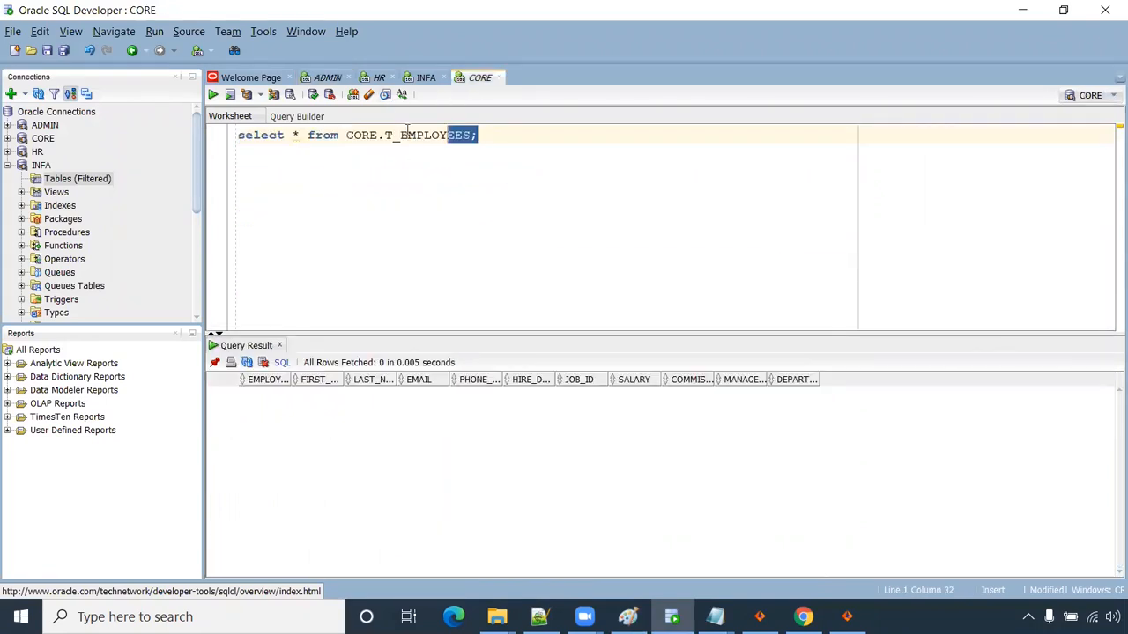
key(ctrl+a)
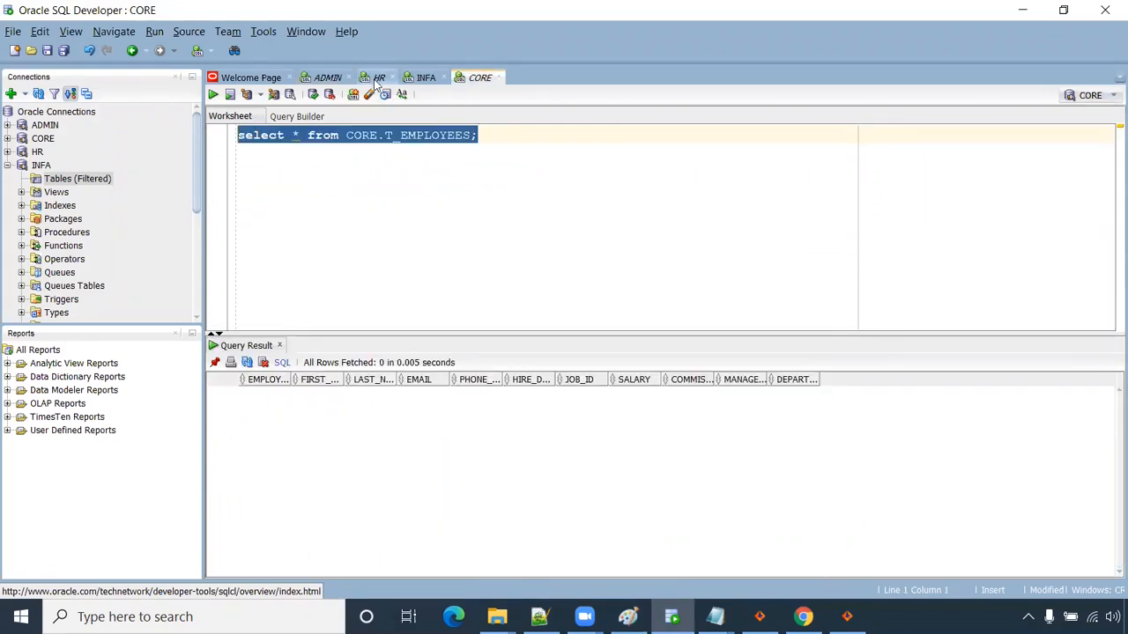
- Run the HR employees query, then run select * from CORE.T_EMPLOYEES in CORE
click(378, 79)
drag(425, 136, 222, 136)
click(213, 94)
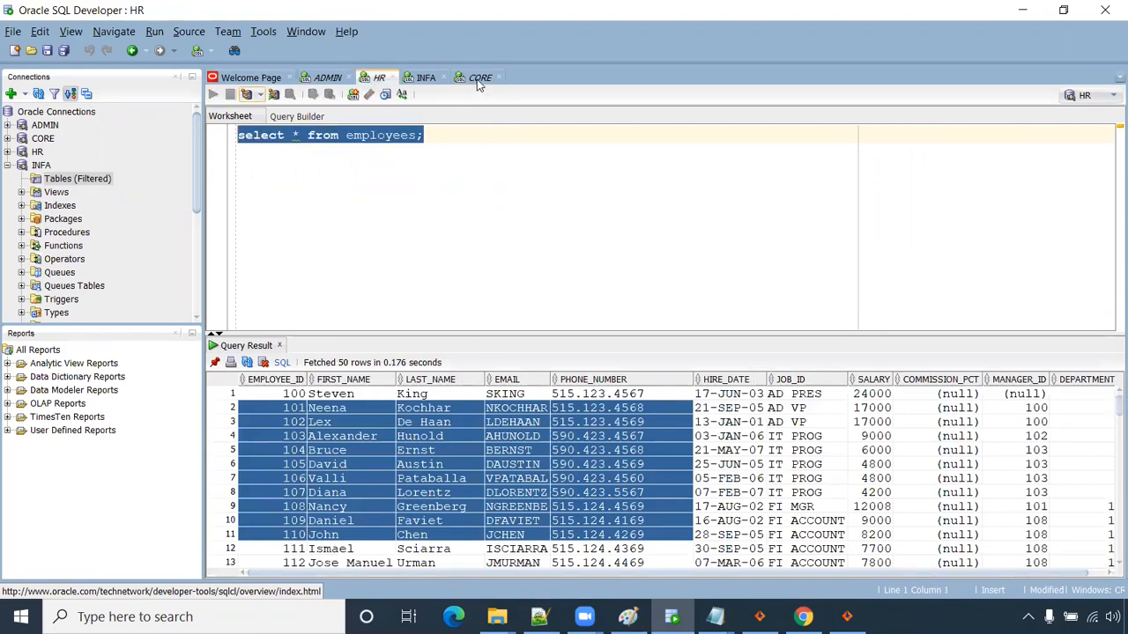
click(478, 80)
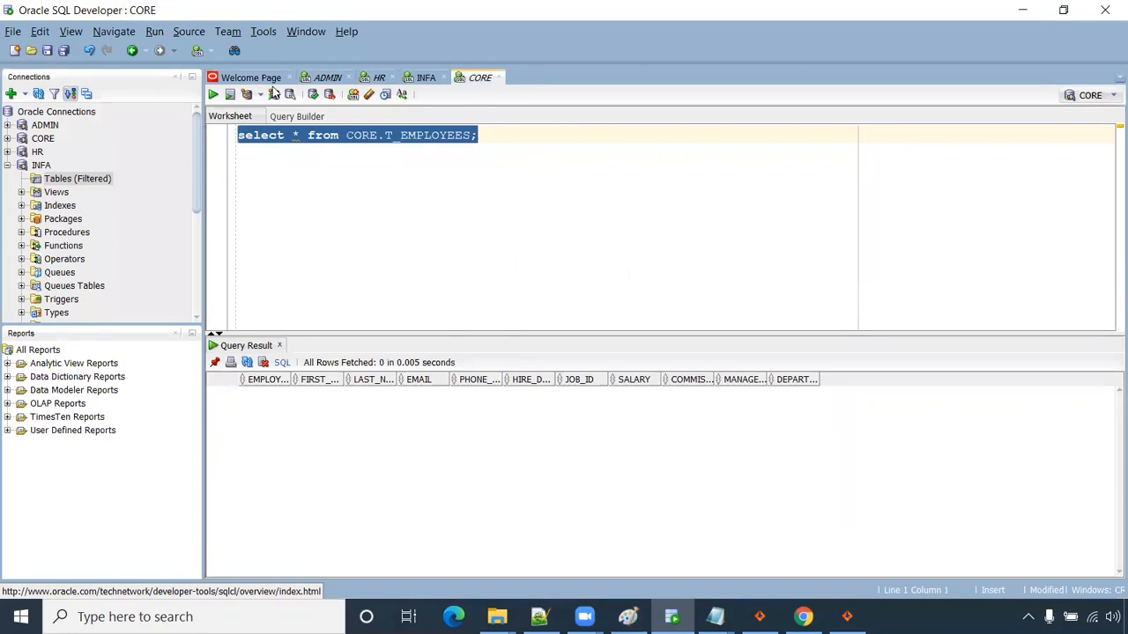
click(213, 96)
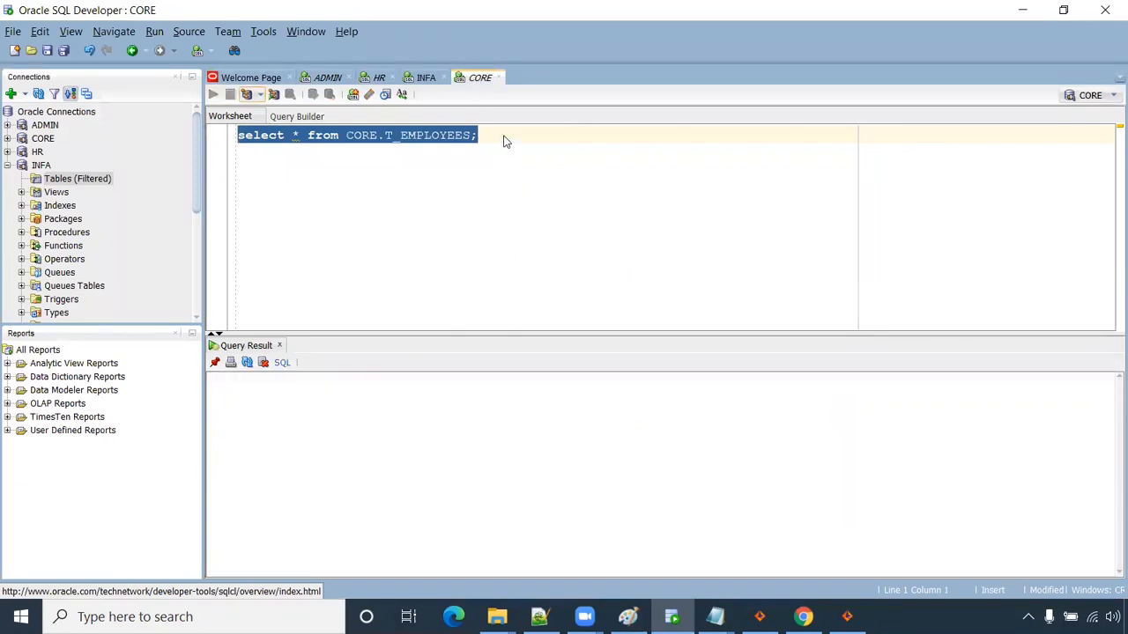
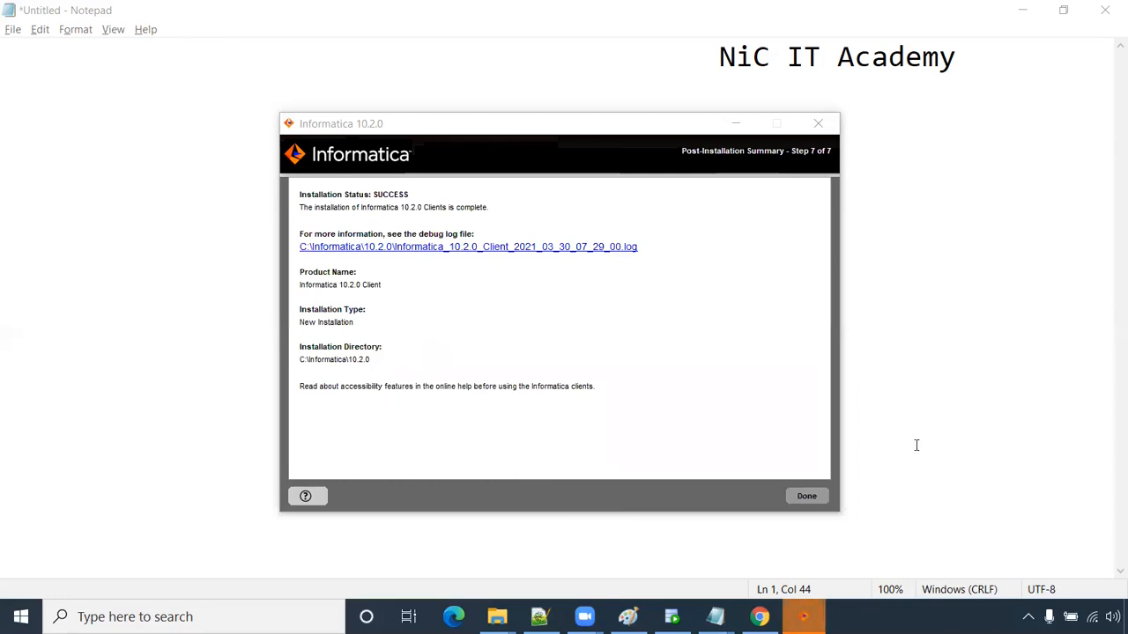
- Dismiss the Informatica installation summary and bring the Installation steps notes forward
click(806, 496)
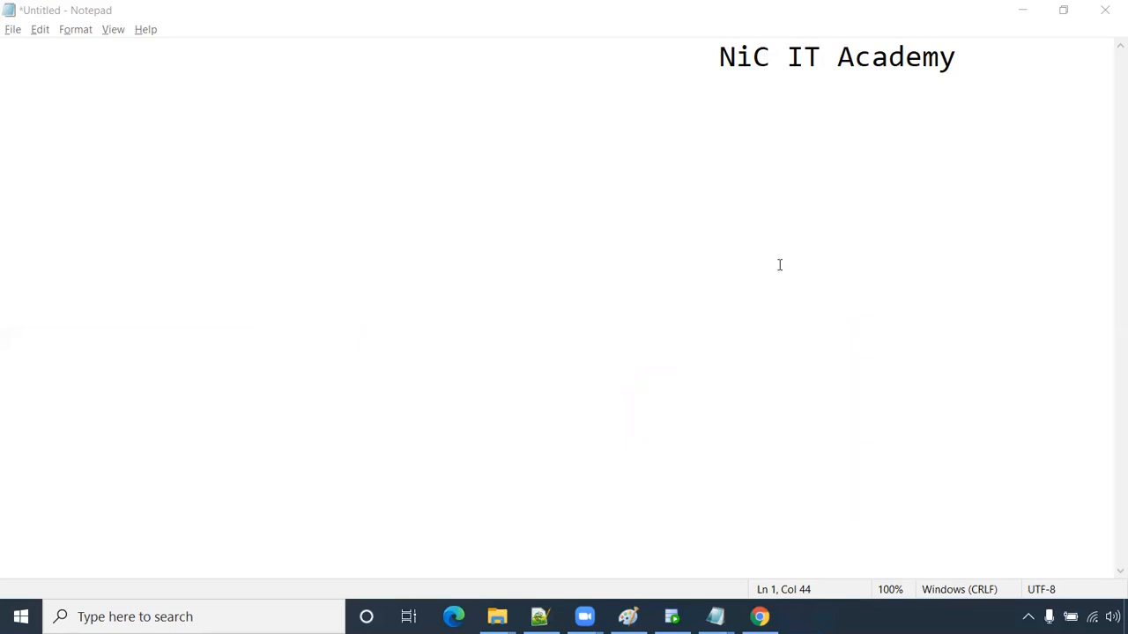
mouse_move(715, 617)
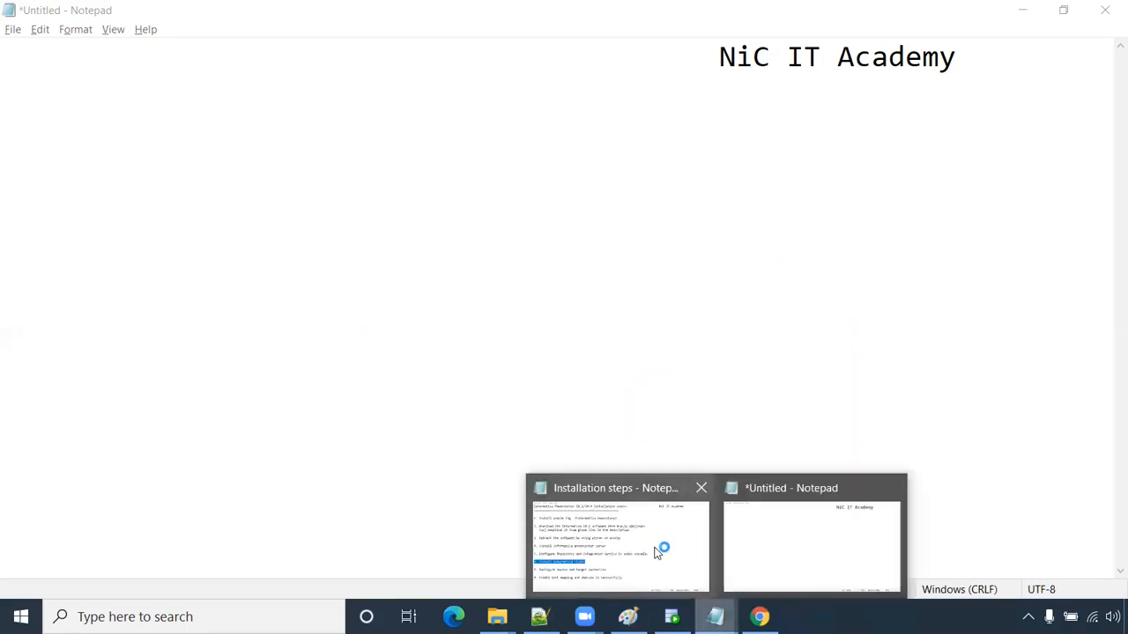
click(655, 552)
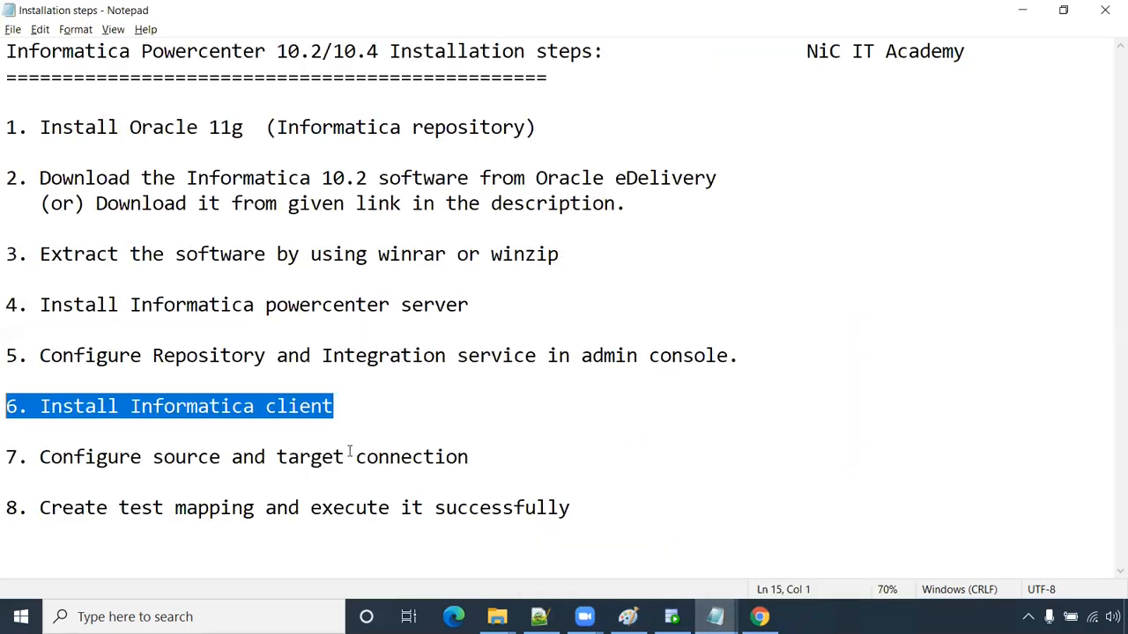
- Highlight steps 7 and 8 on connections and the test mapping, then show the Paint diagram
click(347, 412)
drag(474, 456, 8, 454)
mouse_move(599, 507)
mouse_down()
mouse_move(29, 506)
mouse_move(40, 507)
mouse_up()
click(627, 617)
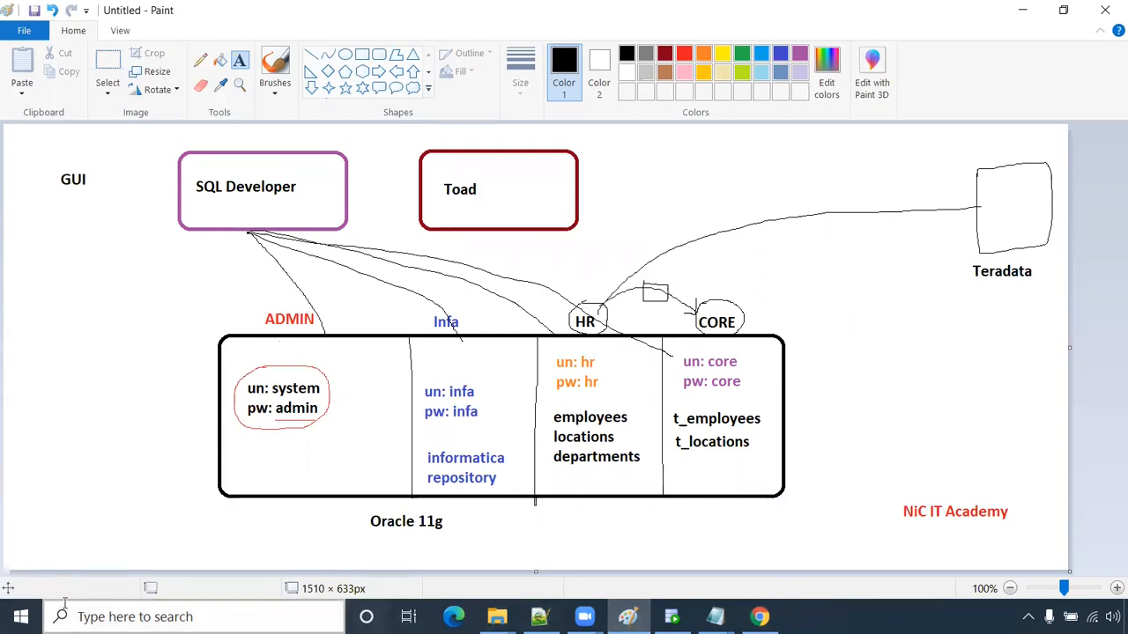
- Launch PowerCenter Repository Manager from a 'repo' search, close the tip and maximise it
click(176, 616)
text(repo)
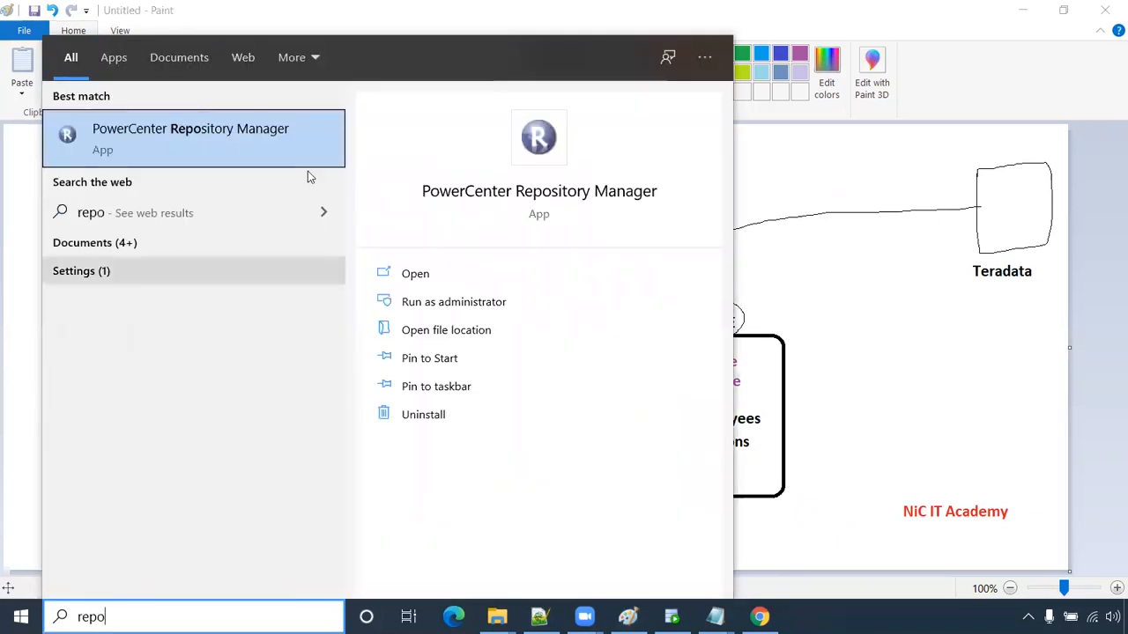
click(176, 129)
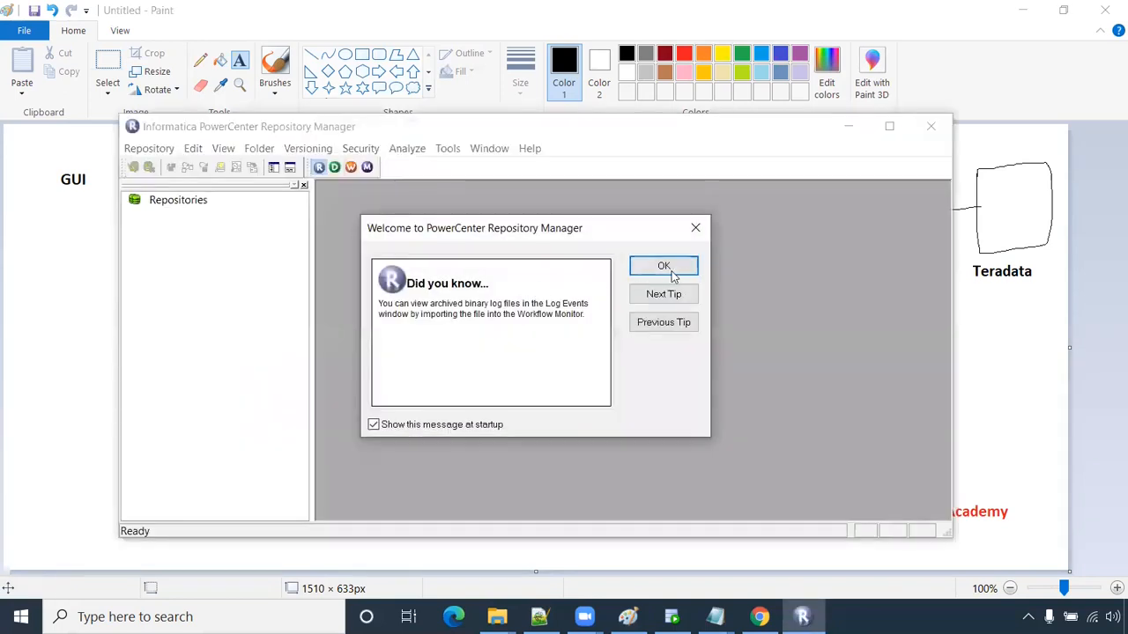
click(663, 266)
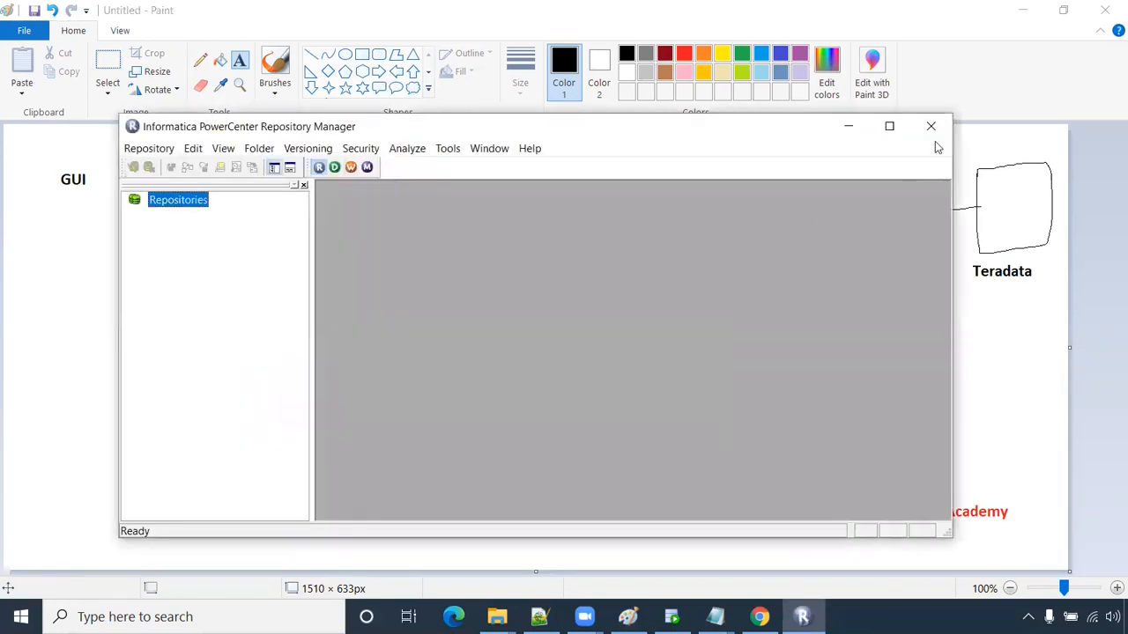
click(888, 126)
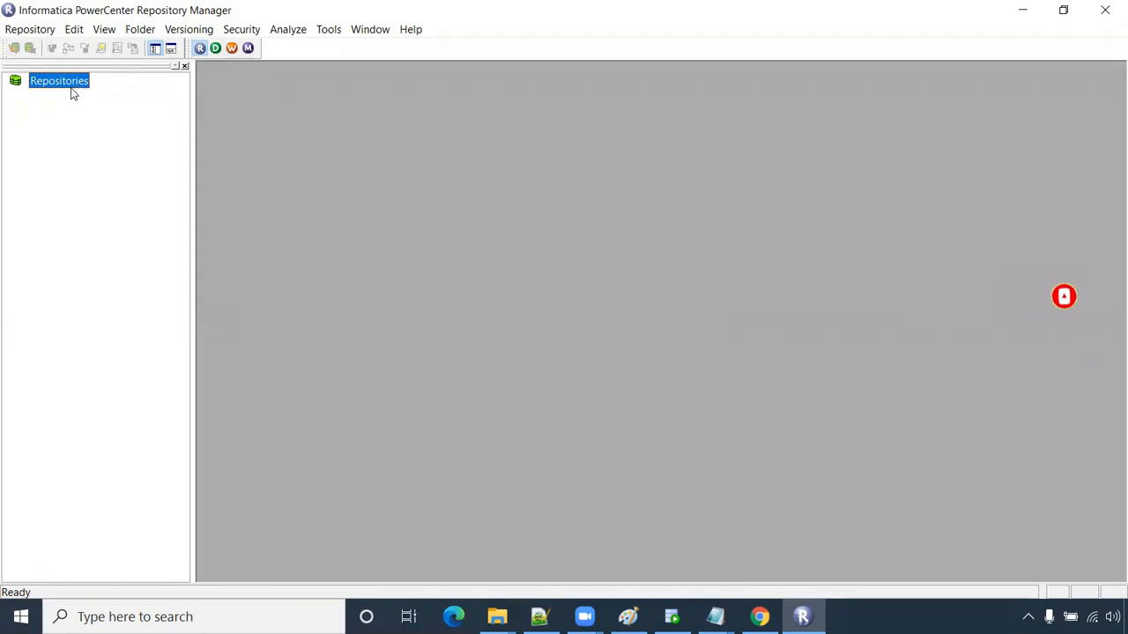
click(34, 33)
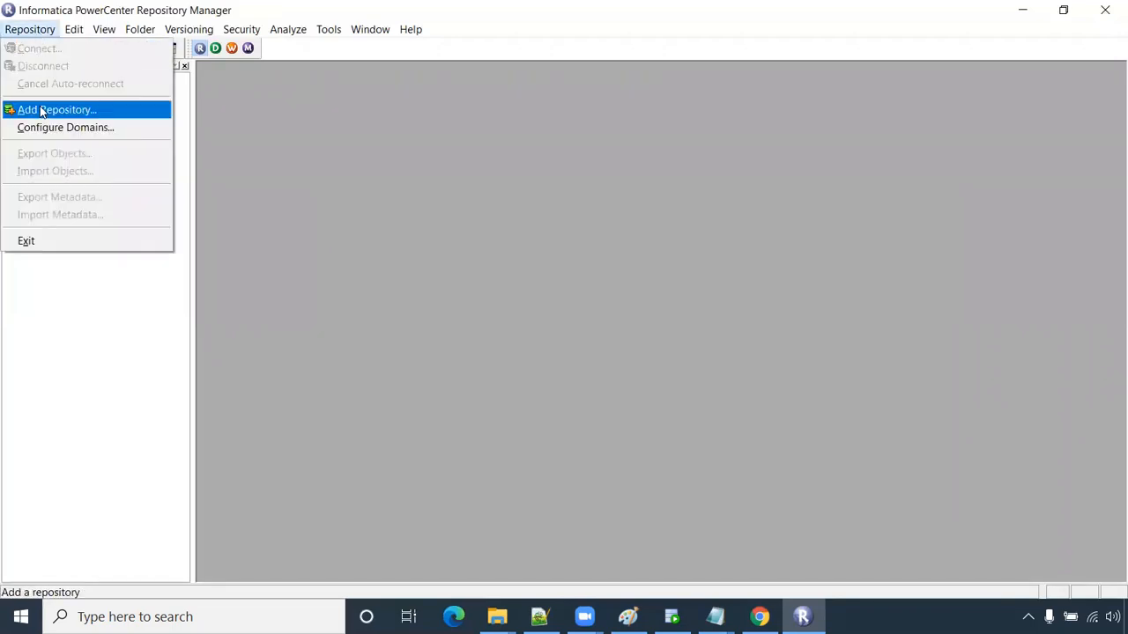
- Add the repository rep with username Administrator
click(42, 111)
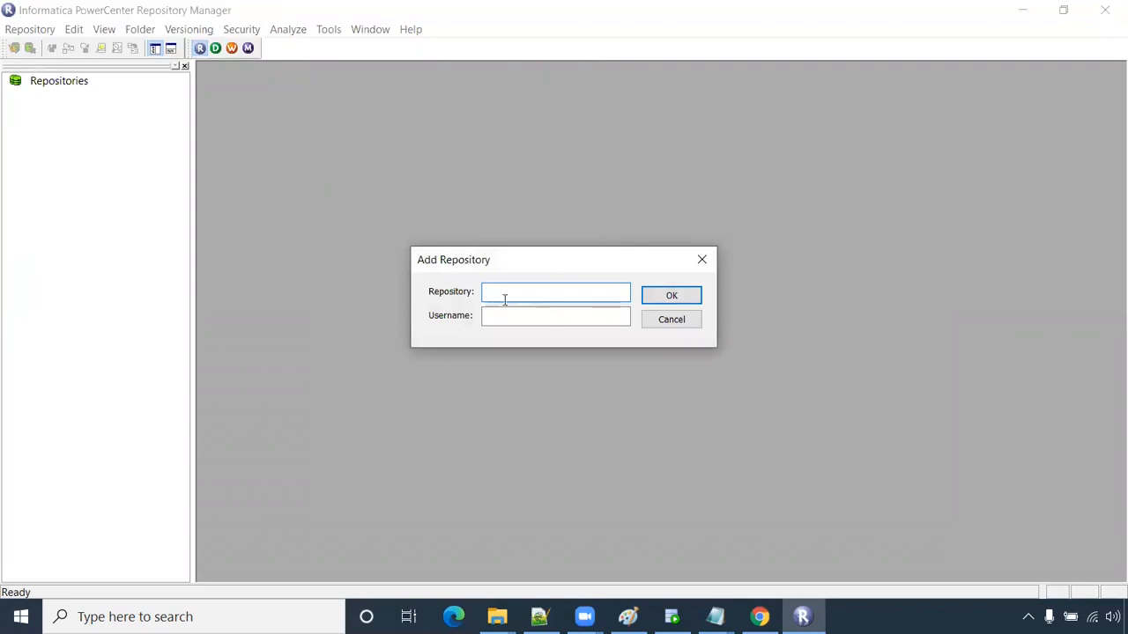
text(rep)
key(Tab)
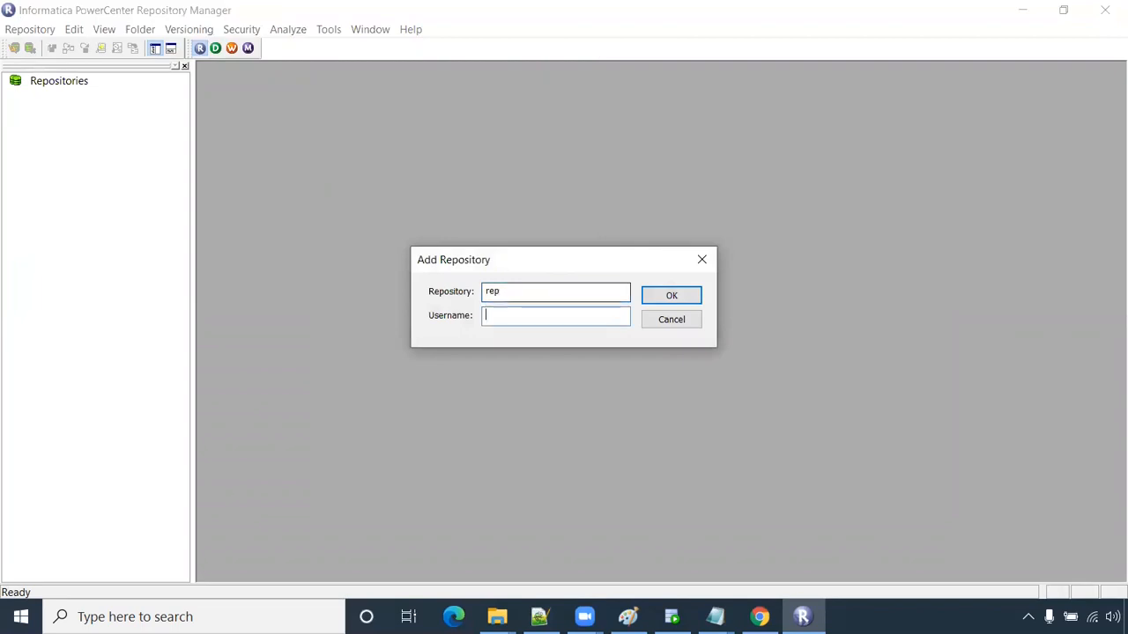
text(Administrator)
click(661, 299)
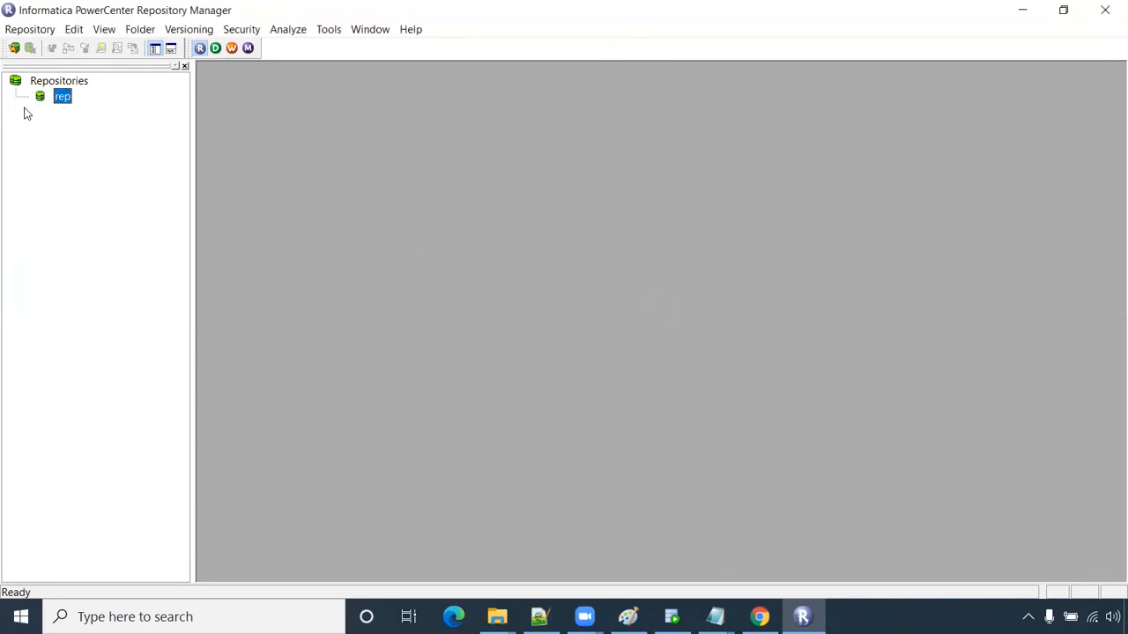
- Start a new domain for rep named Domain, gateway host localhost, checking the admin console
right_click(63, 103)
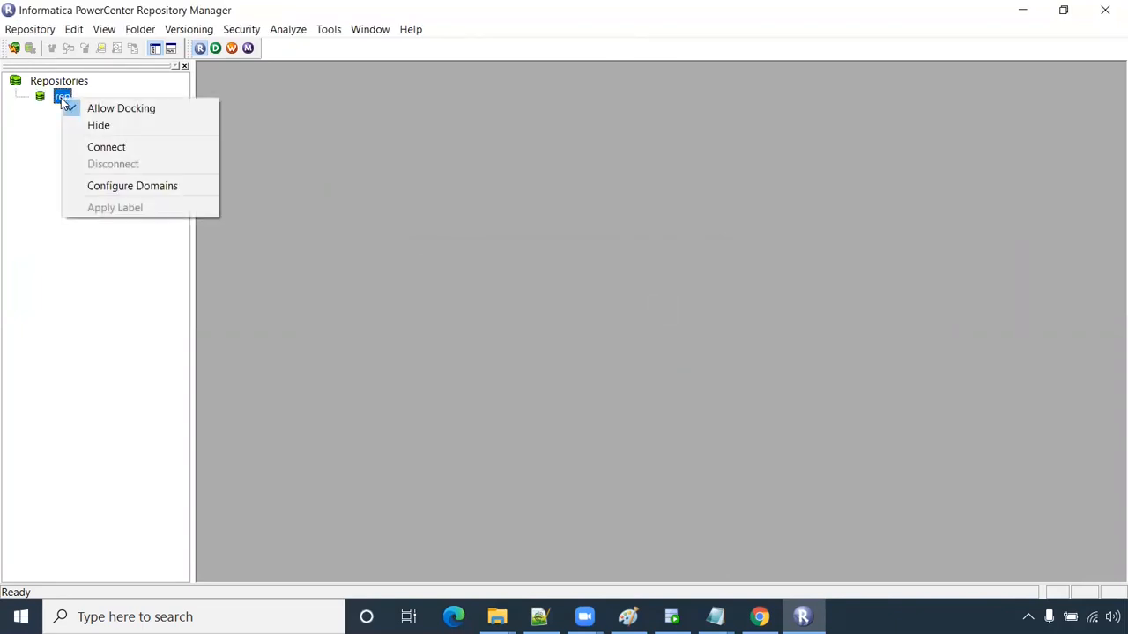
click(120, 187)
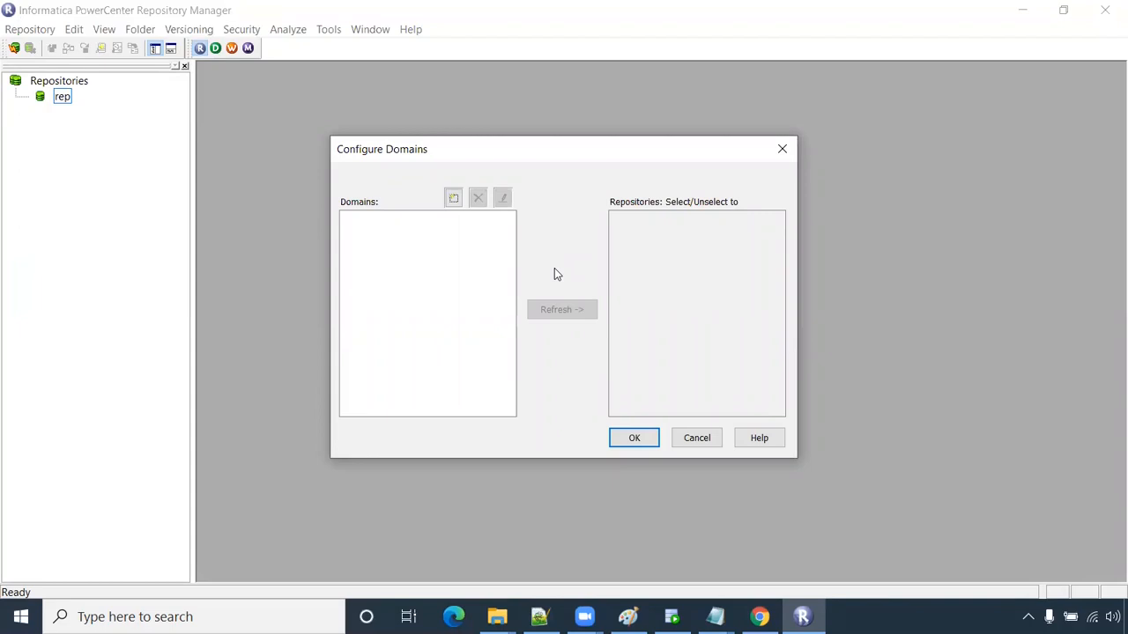
click(453, 199)
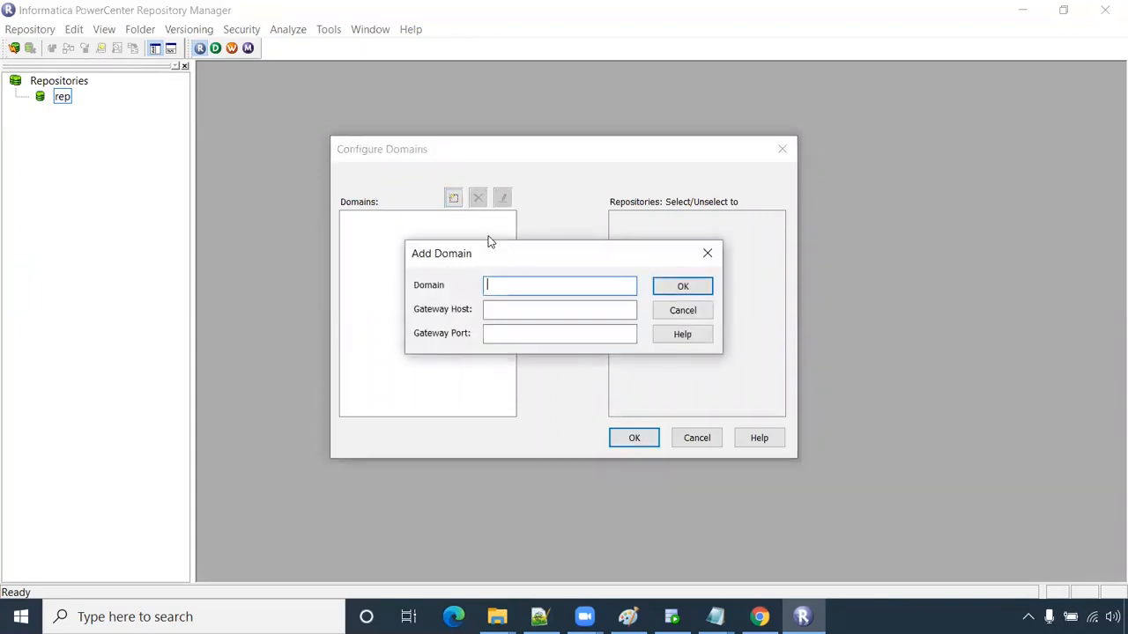
click(759, 617)
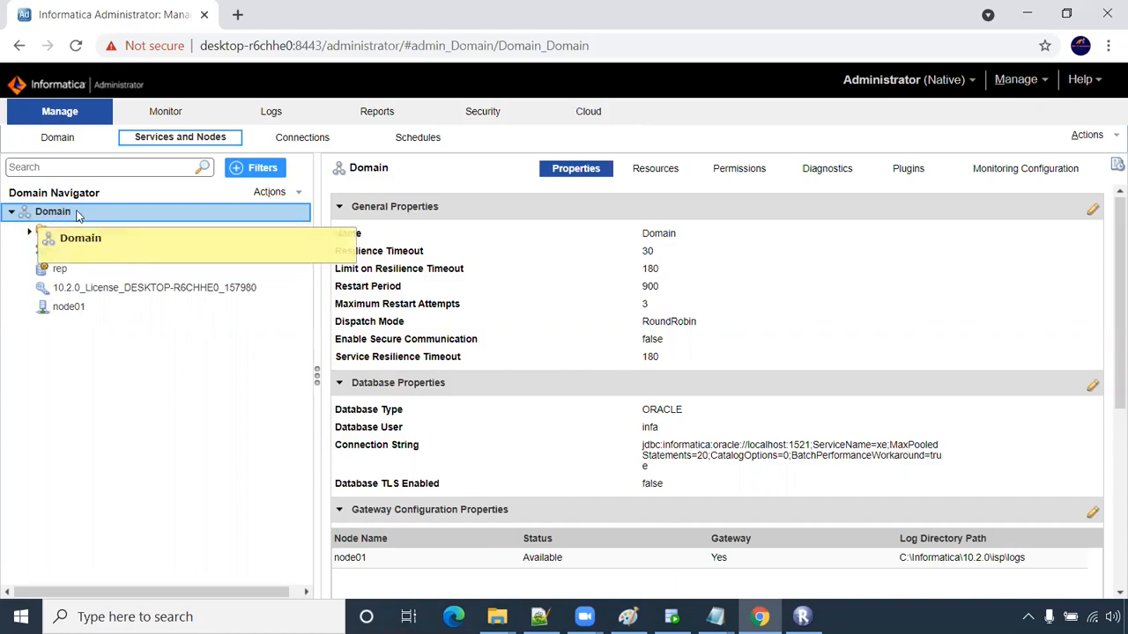
key(alt+Tab)
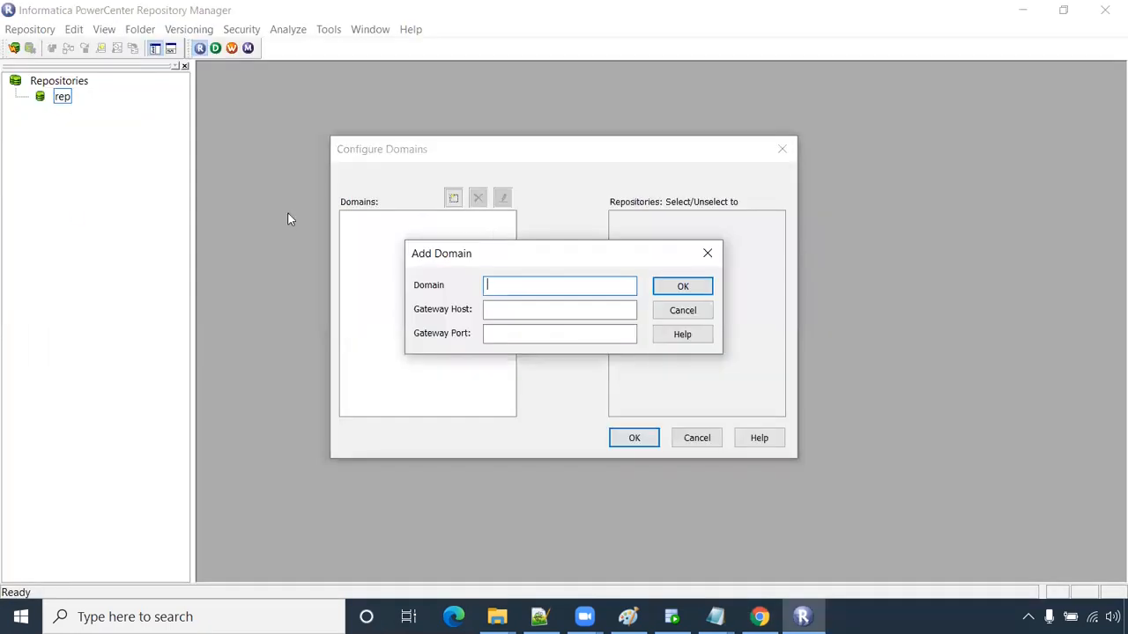
text(Domain)
click(534, 308)
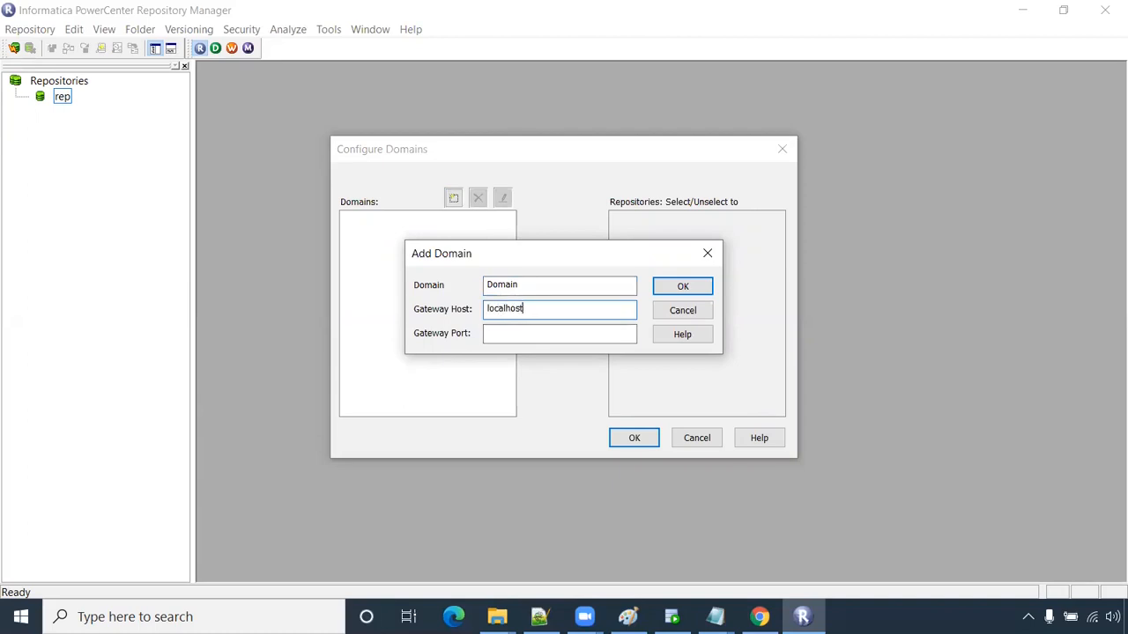
click(568, 332)
text(5005)
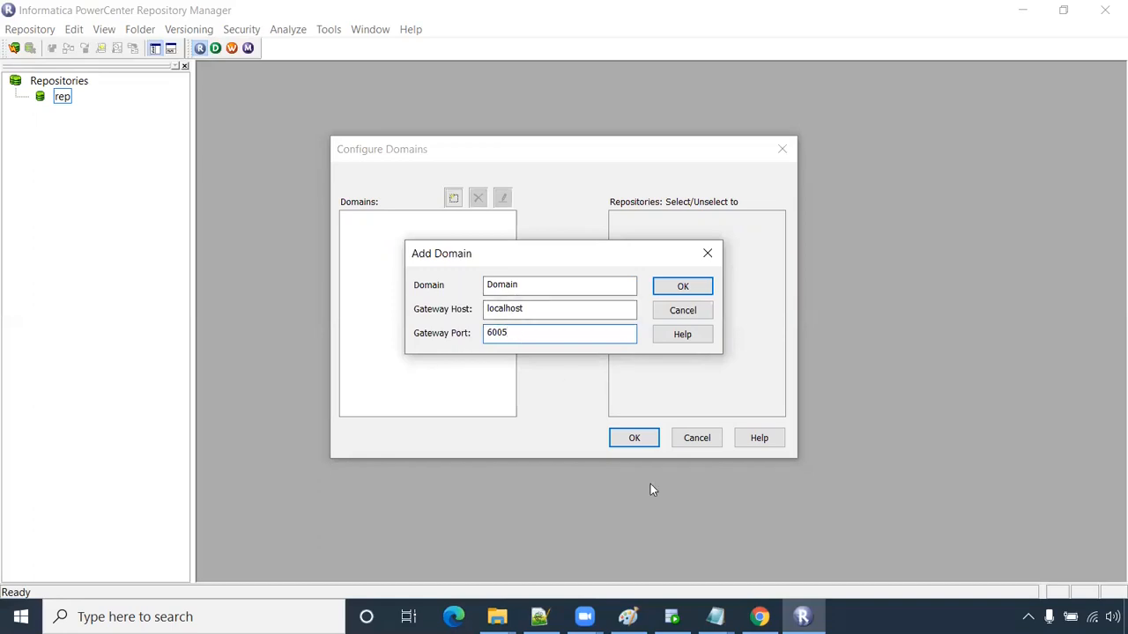
- Verify gateway port 6005 against the connection notes and save the Domain configuration
mouse_move(541, 617)
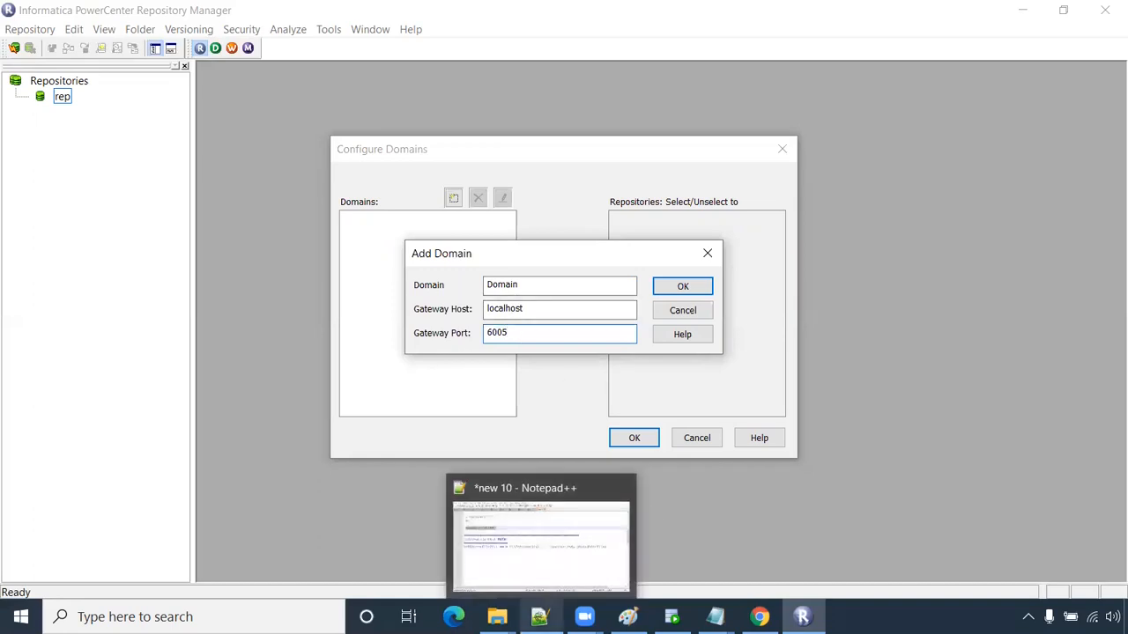
click(533, 577)
click(295, 114)
triple_click(236, 117)
click(208, 117)
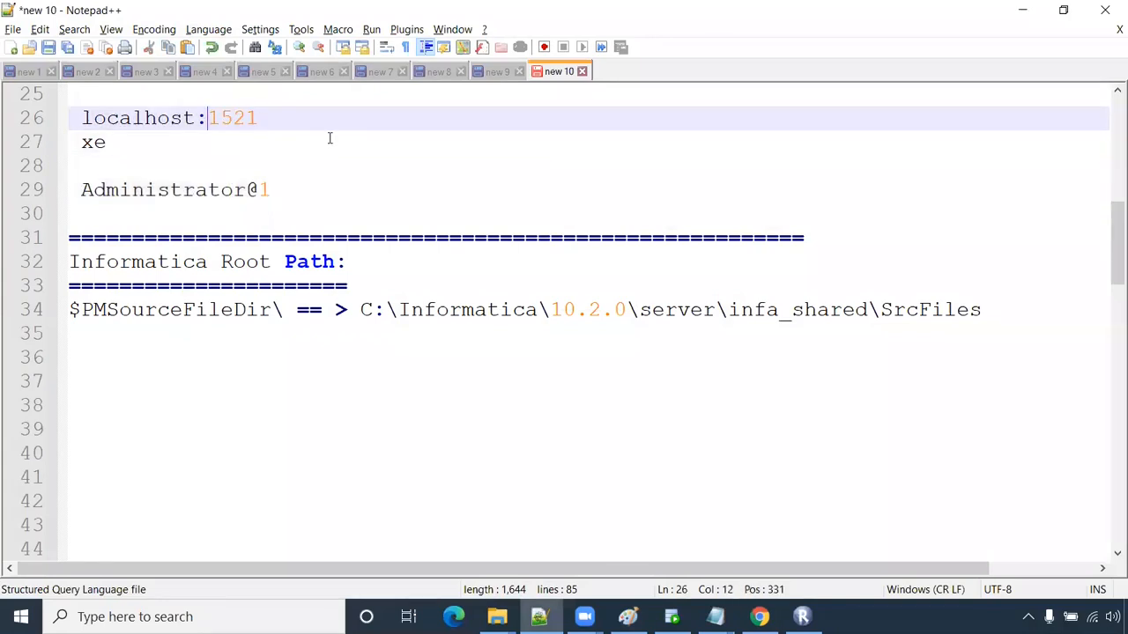
key(alt+Tab)
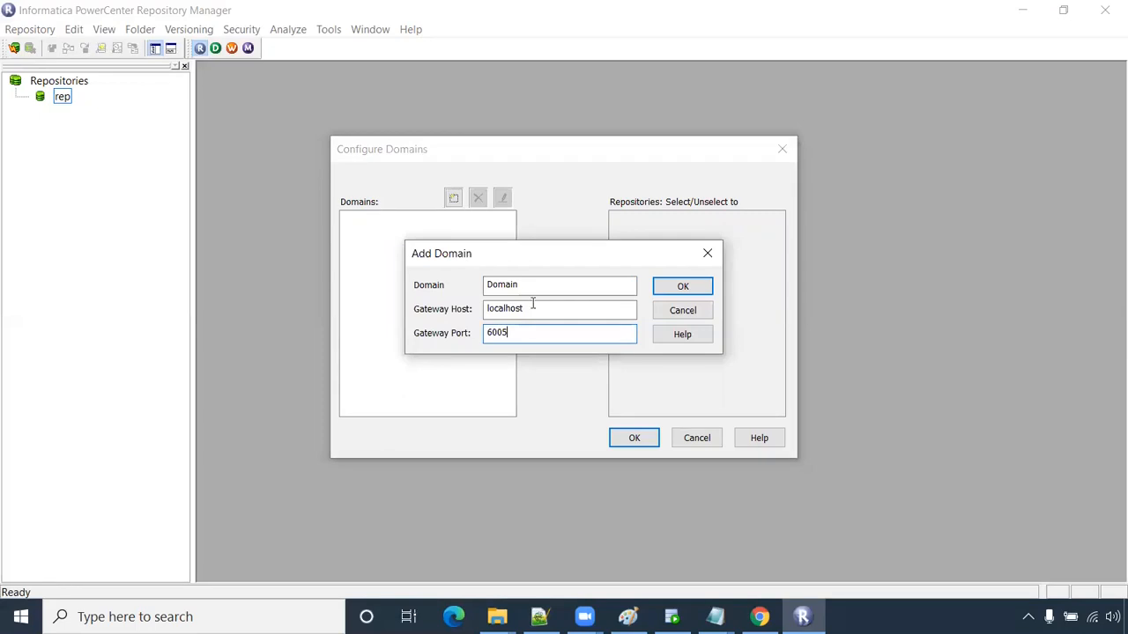
click(692, 292)
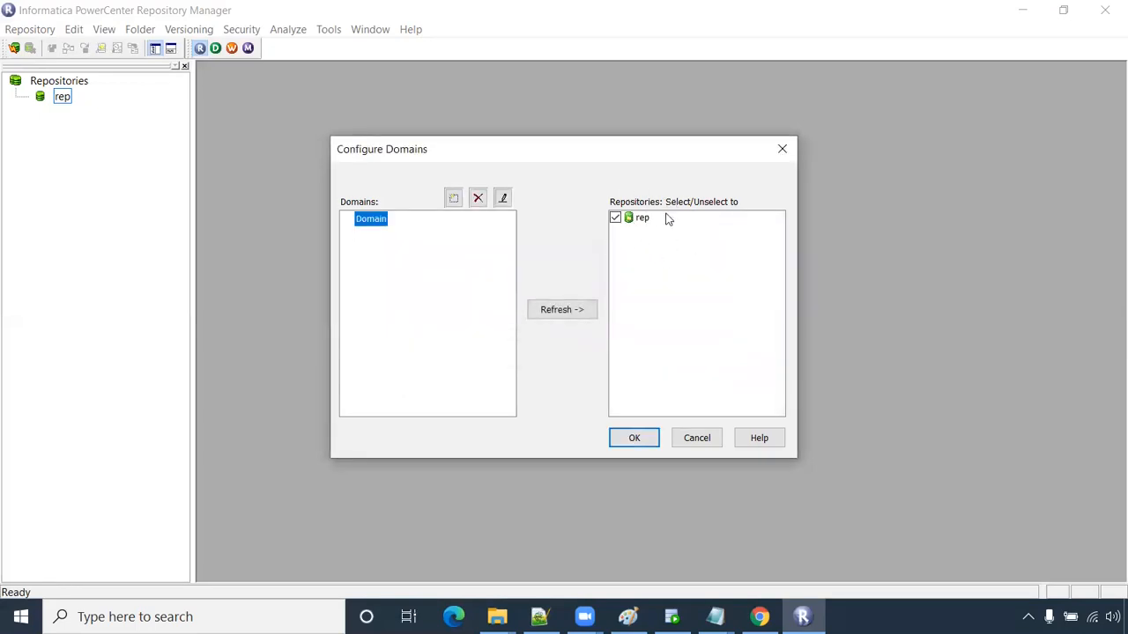
click(635, 438)
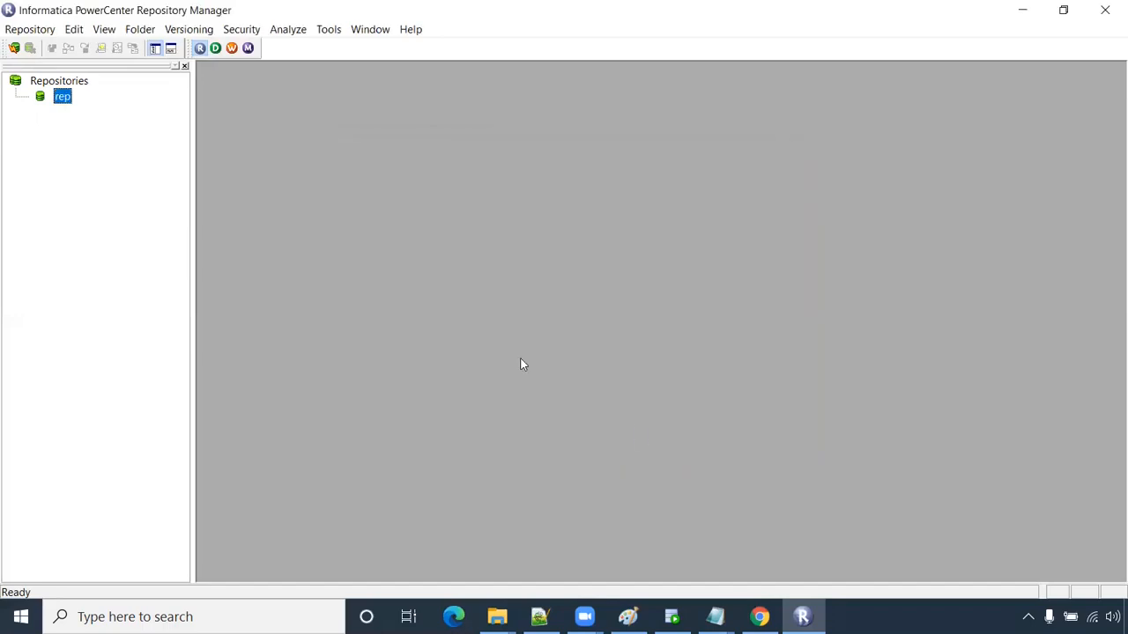
- Connect to the rep repository as Administrator with its password
right_click(67, 98)
click(104, 148)
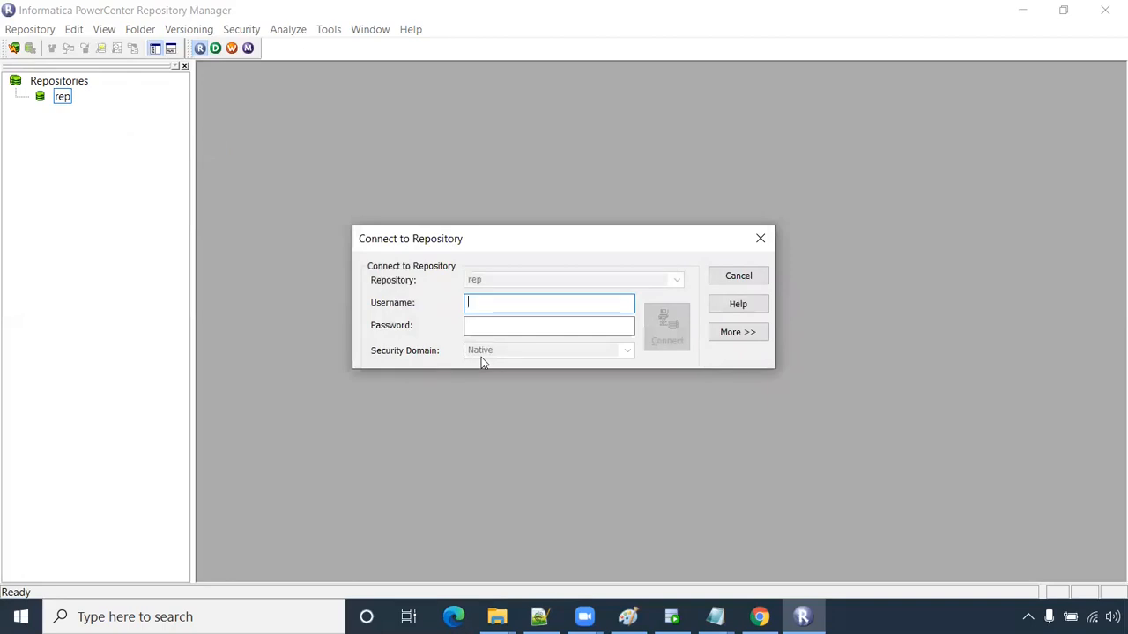
text(Administrator)
double_click(529, 305)
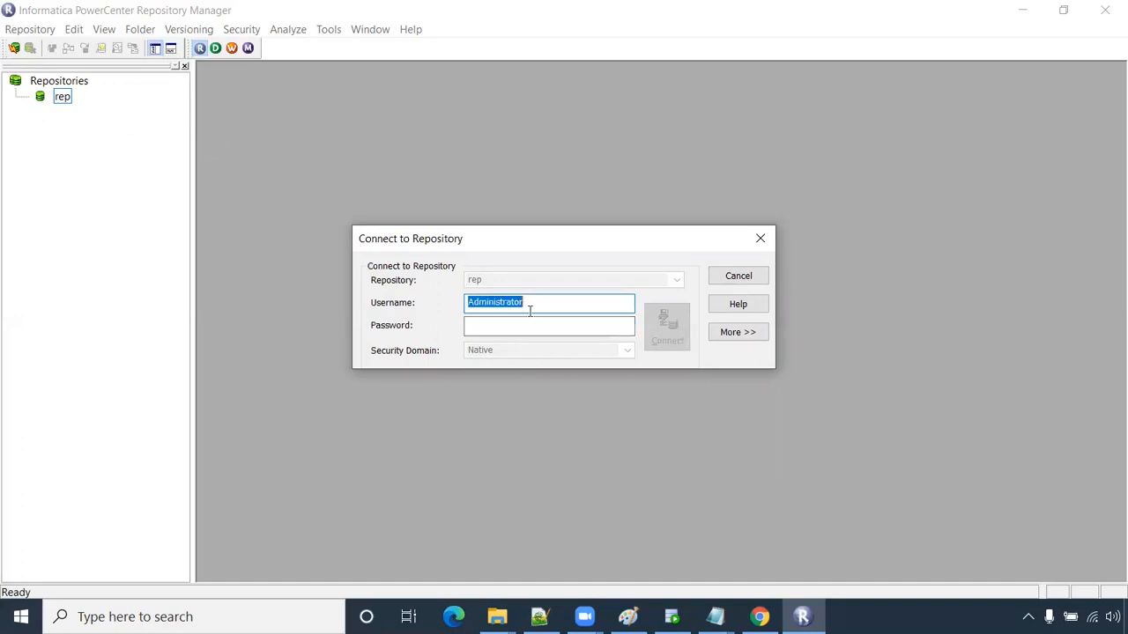
click(541, 324)
click(665, 328)
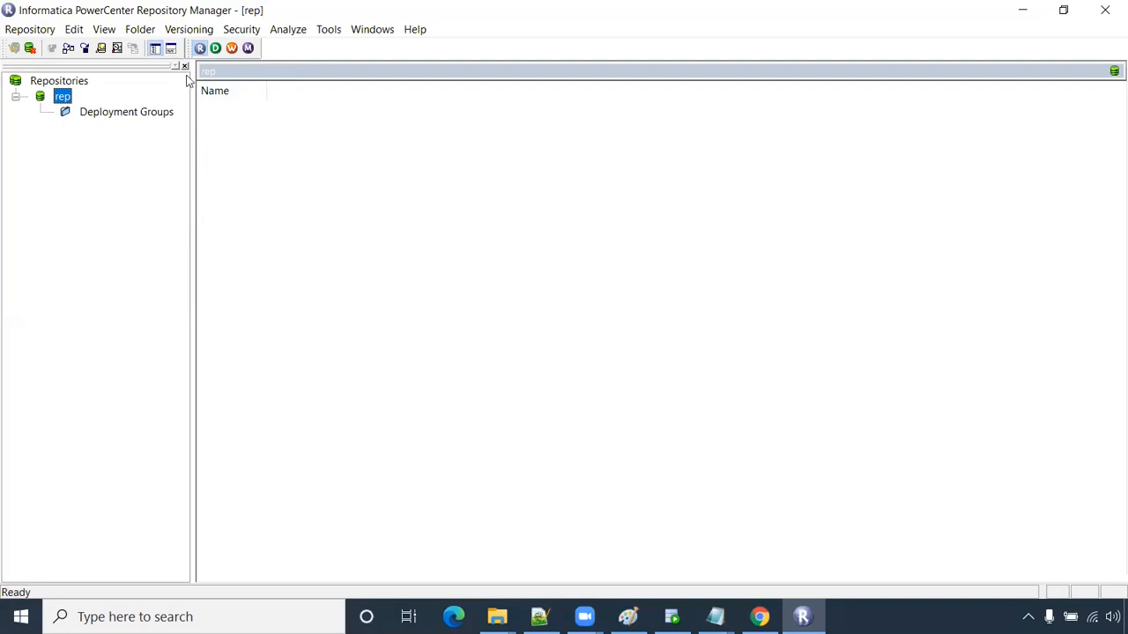
- Create the Training folder and acknowledge the successfully-created message
click(141, 30)
click(258, 101)
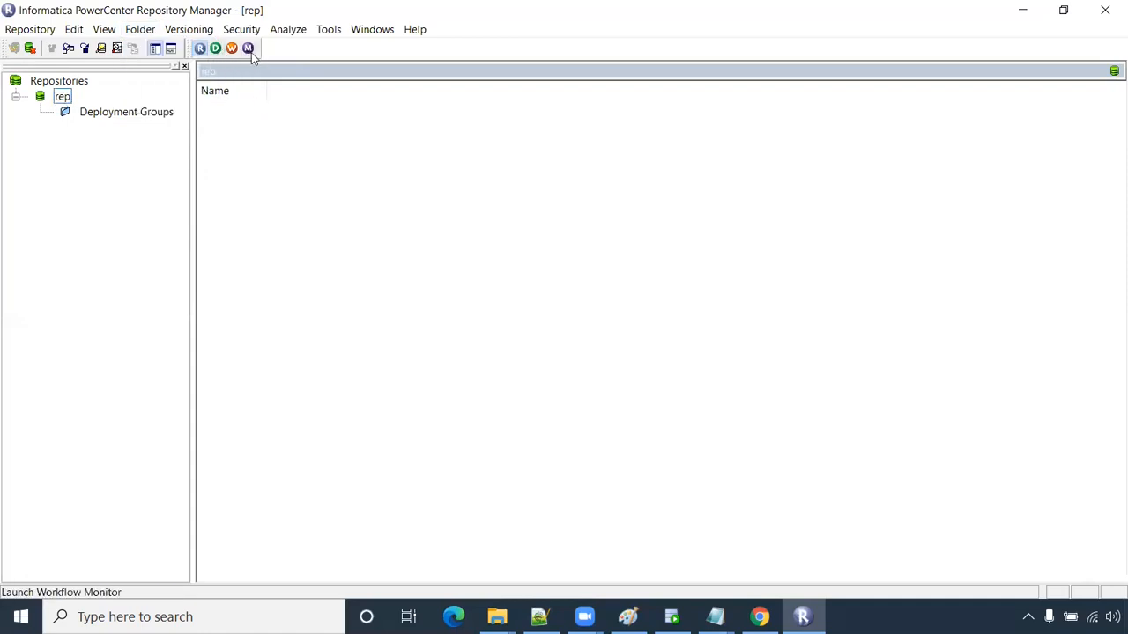
click(144, 31)
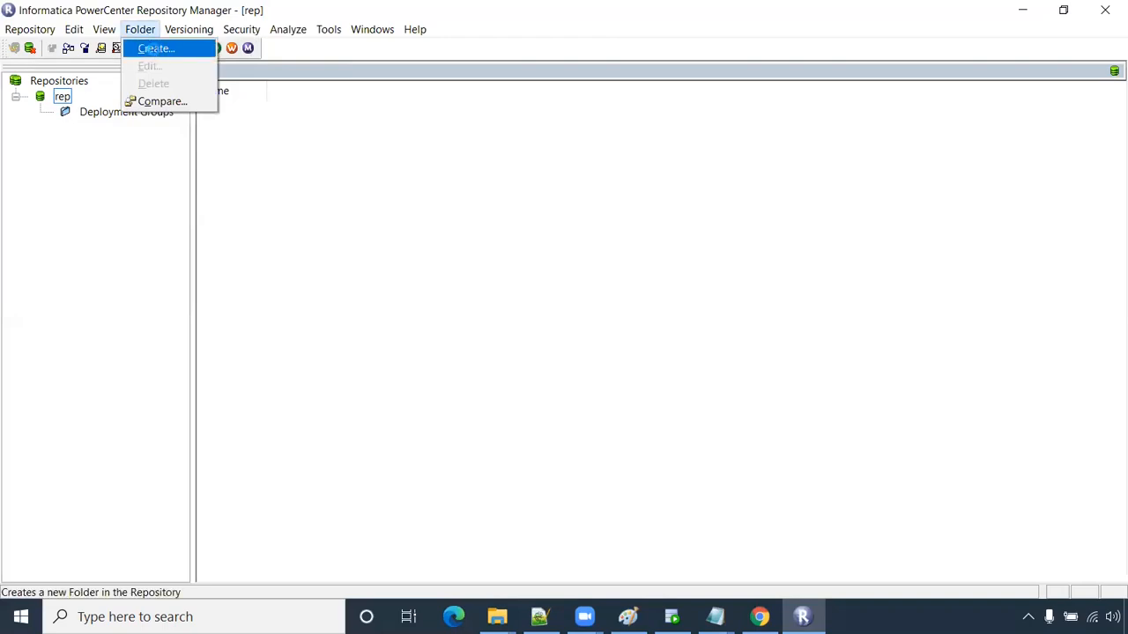
click(152, 49)
text(Training)
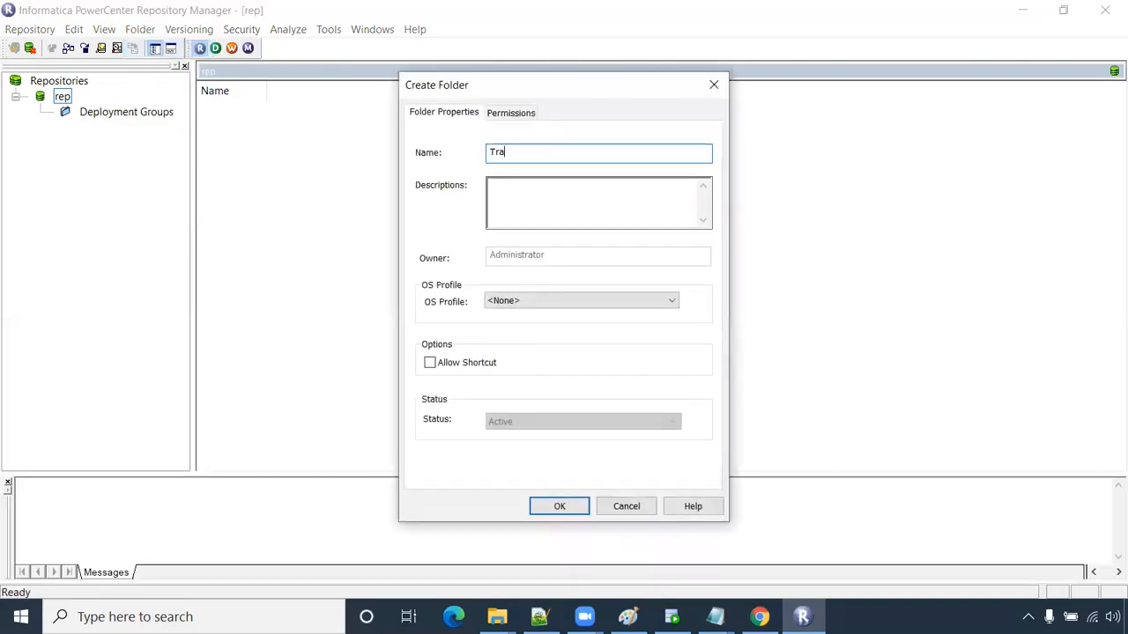
click(568, 506)
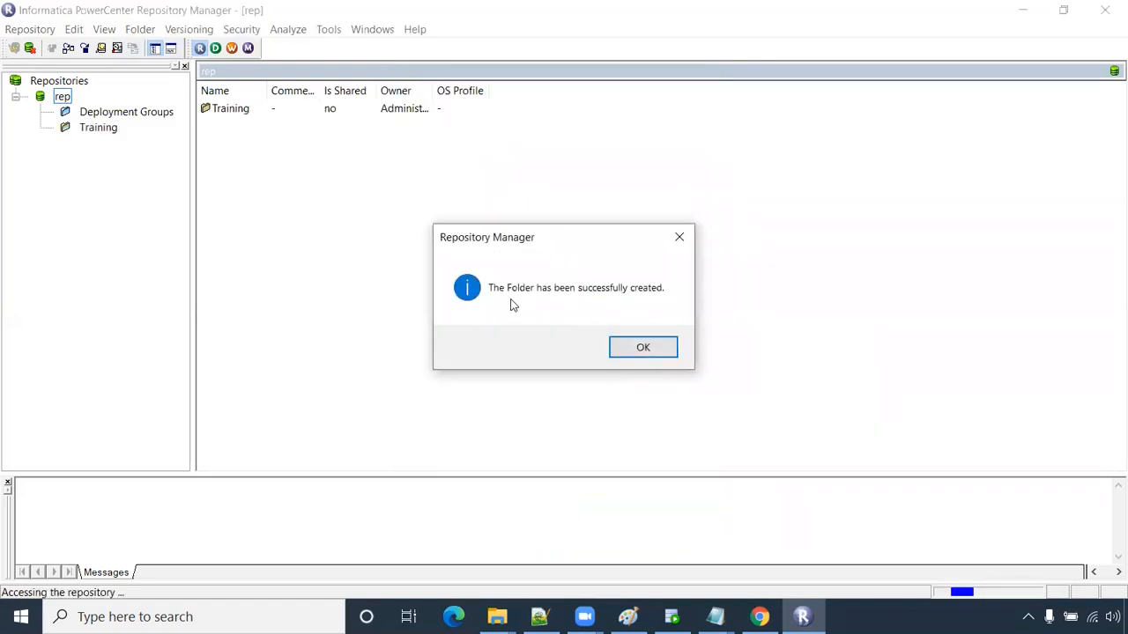
click(651, 348)
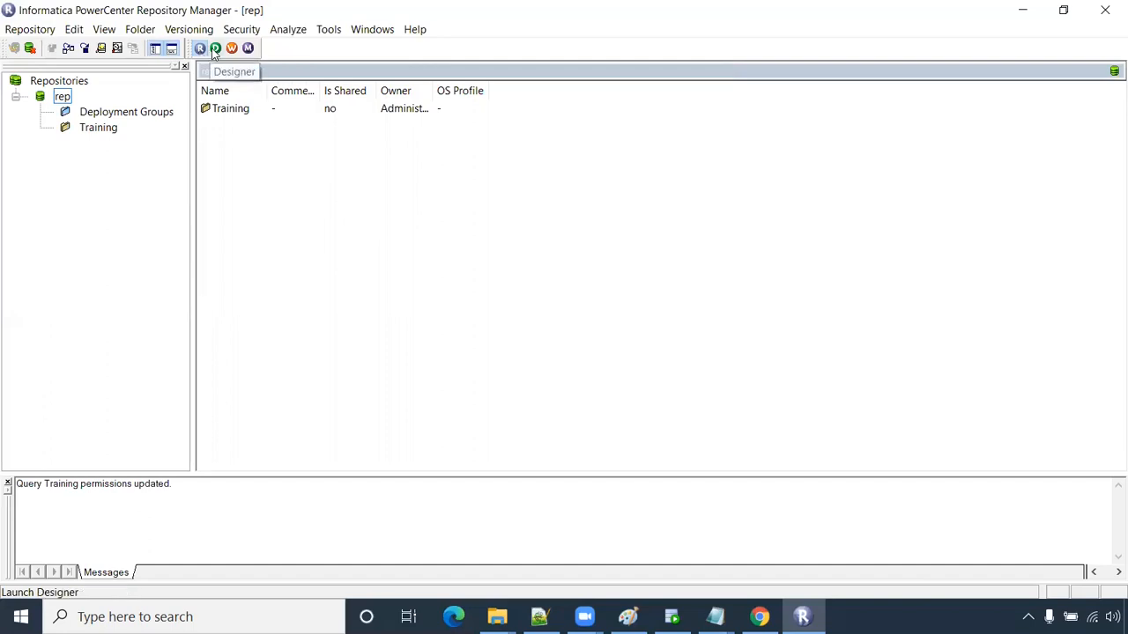
- Launch Designer, maximise it and open rep's Training folder
click(215, 50)
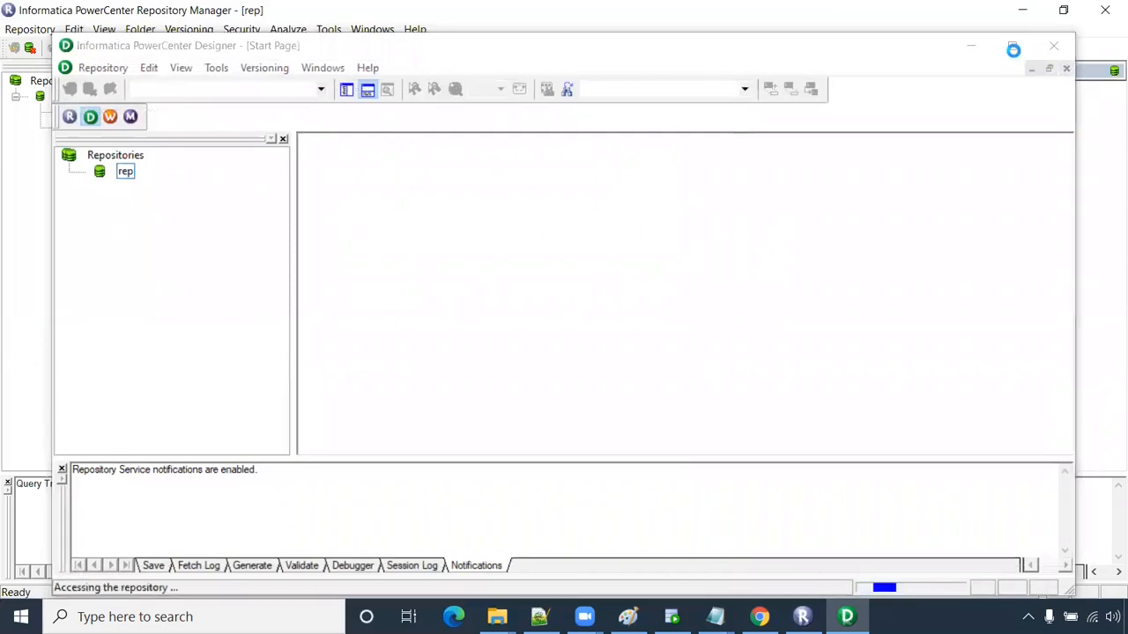
click(670, 253)
double_click(477, 47)
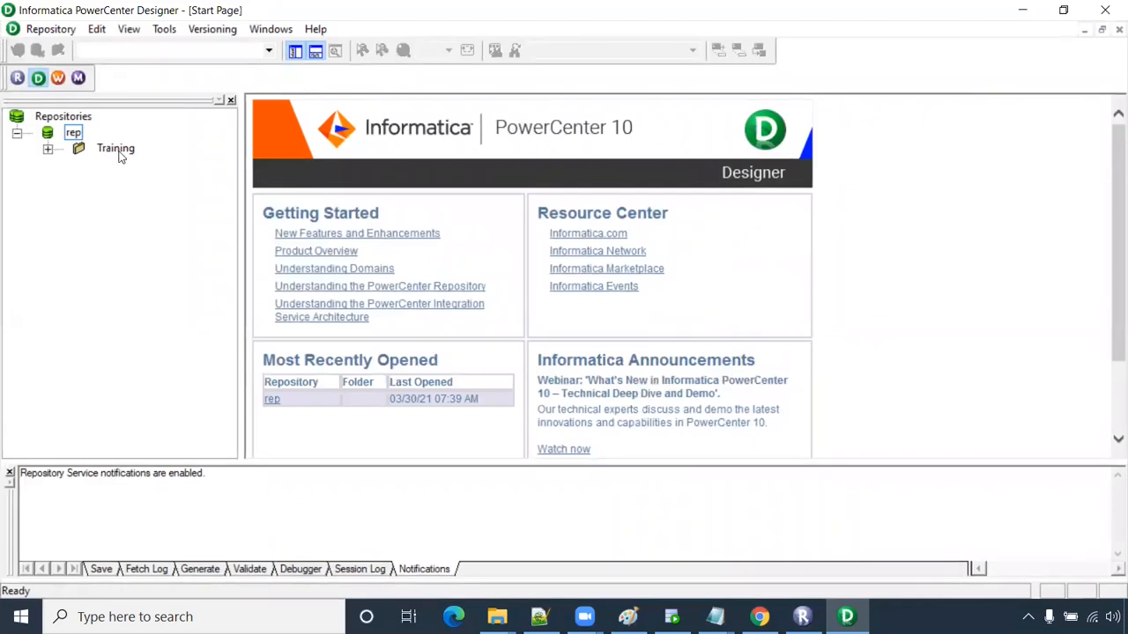
right_click(120, 153)
click(182, 255)
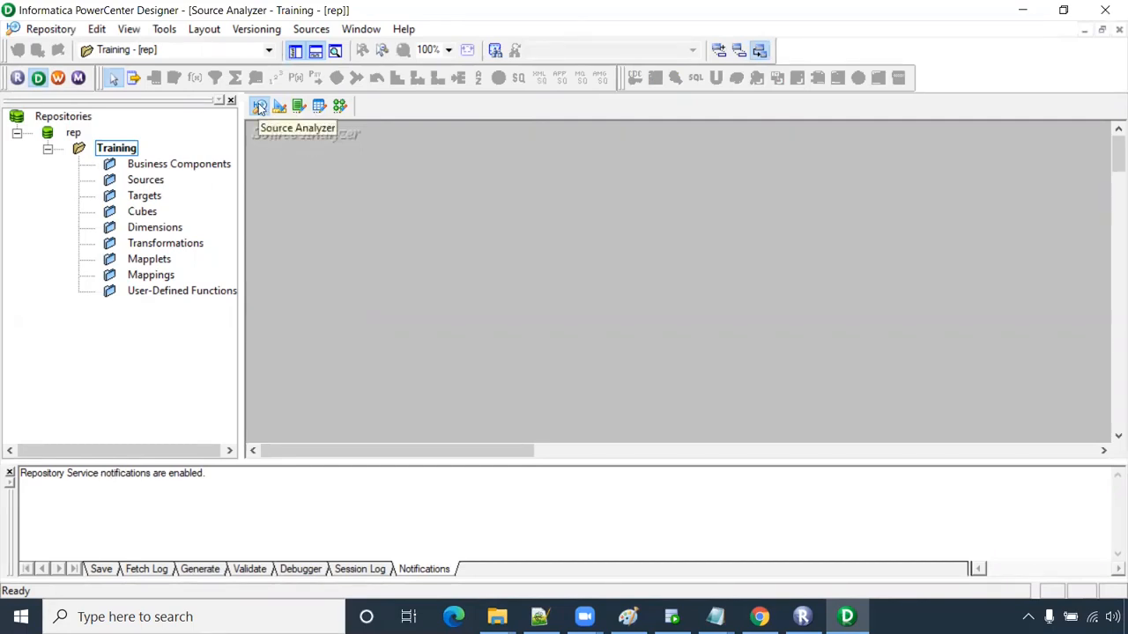
- Start Sources > Import from Database and open the ODBC data source administrator
click(312, 32)
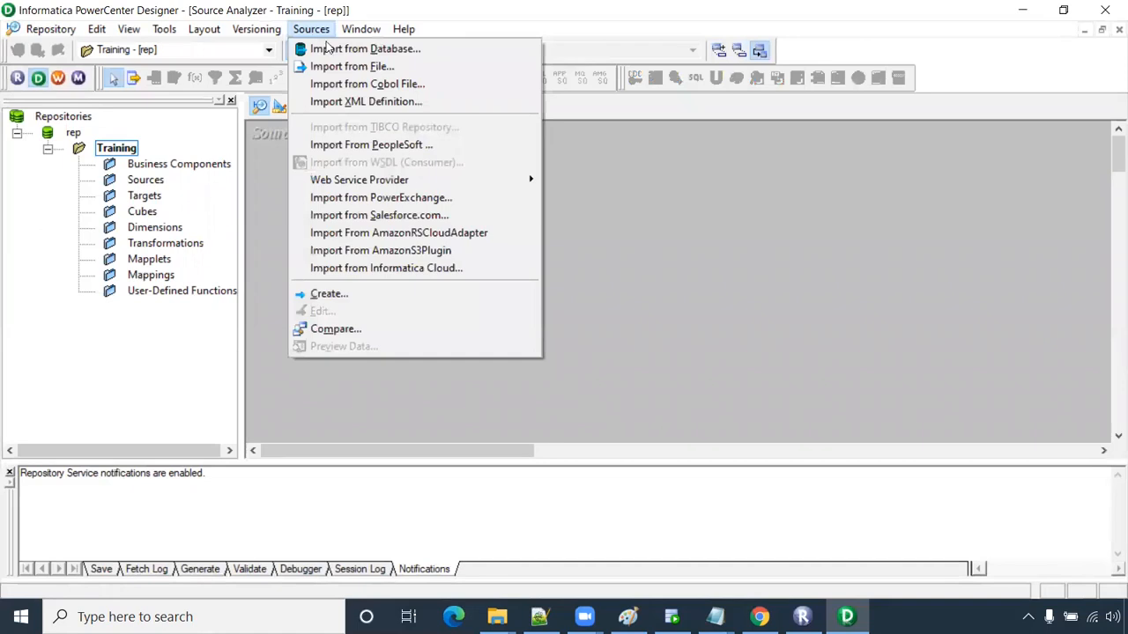
click(341, 51)
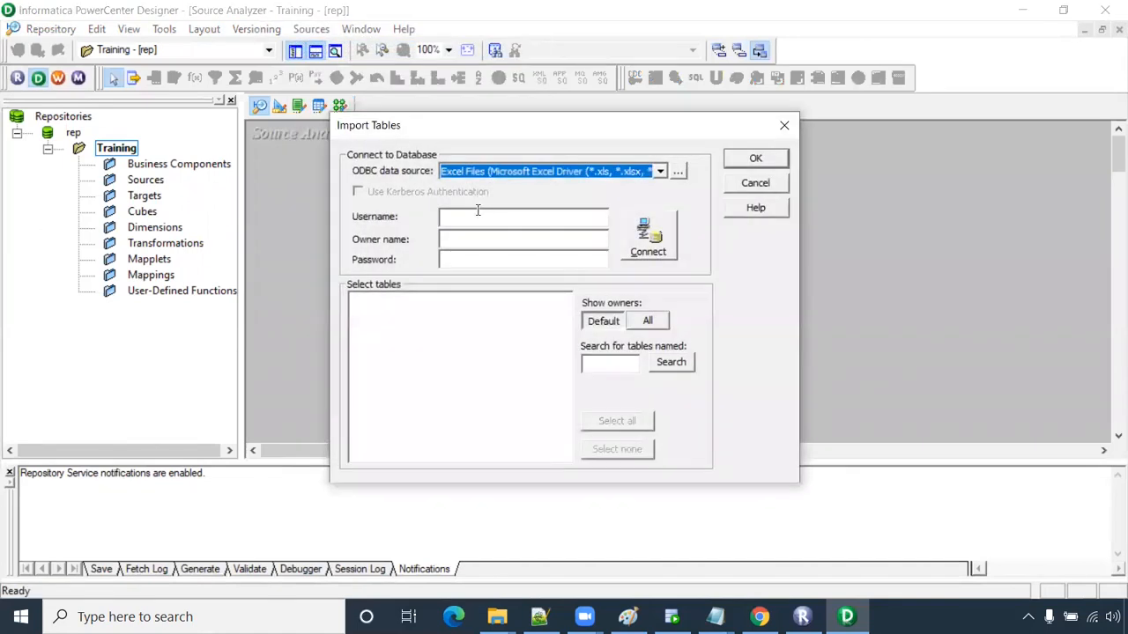
click(531, 173)
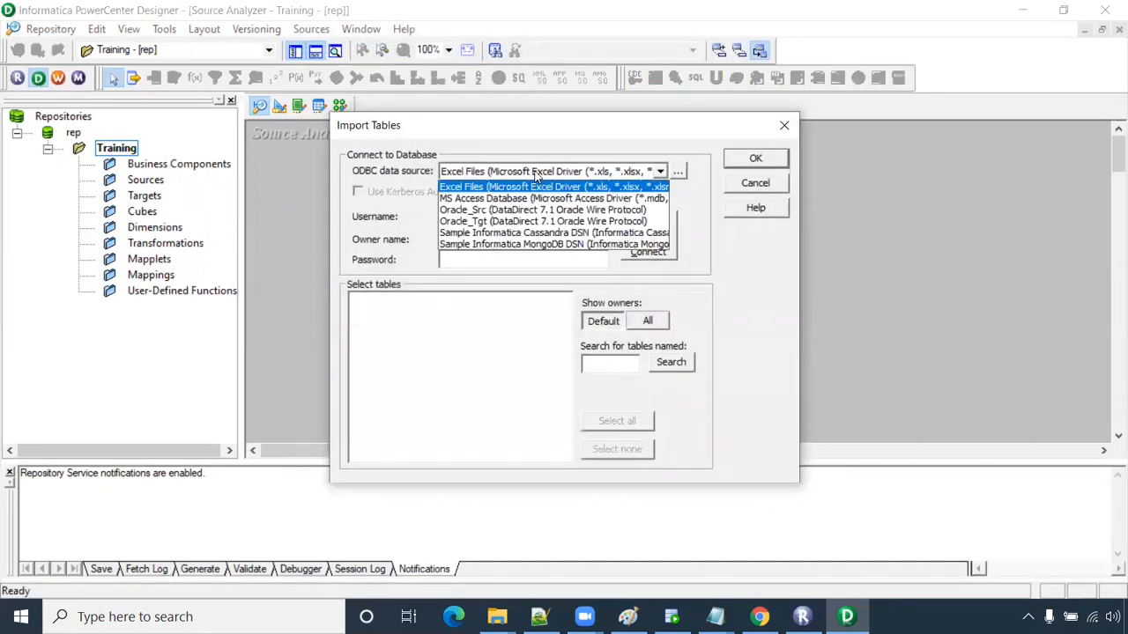
click(533, 186)
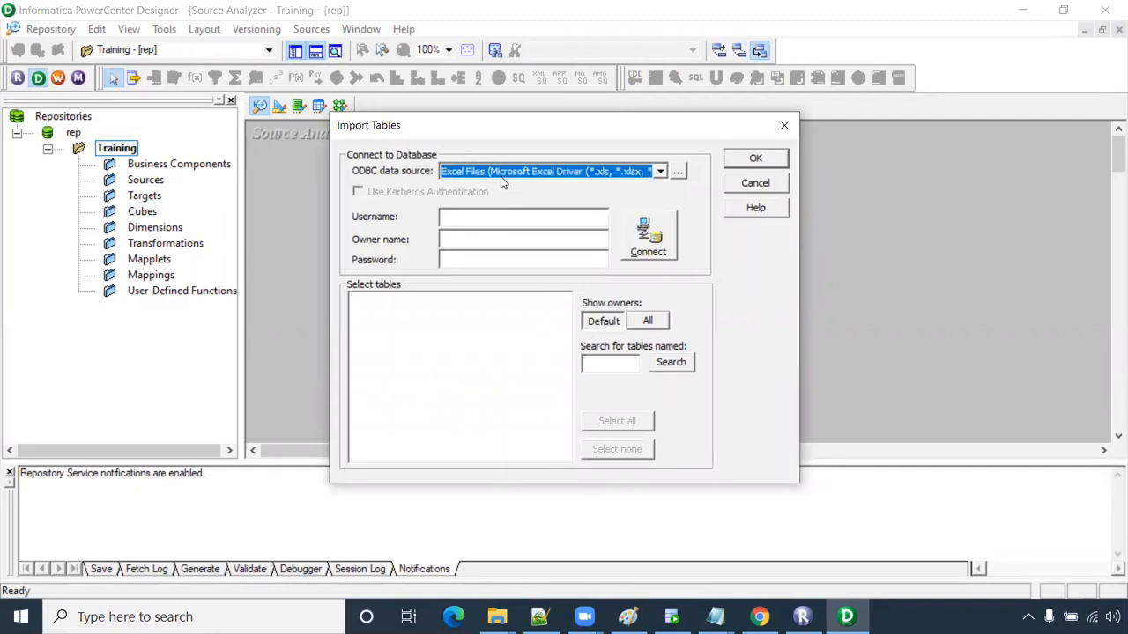
click(501, 174)
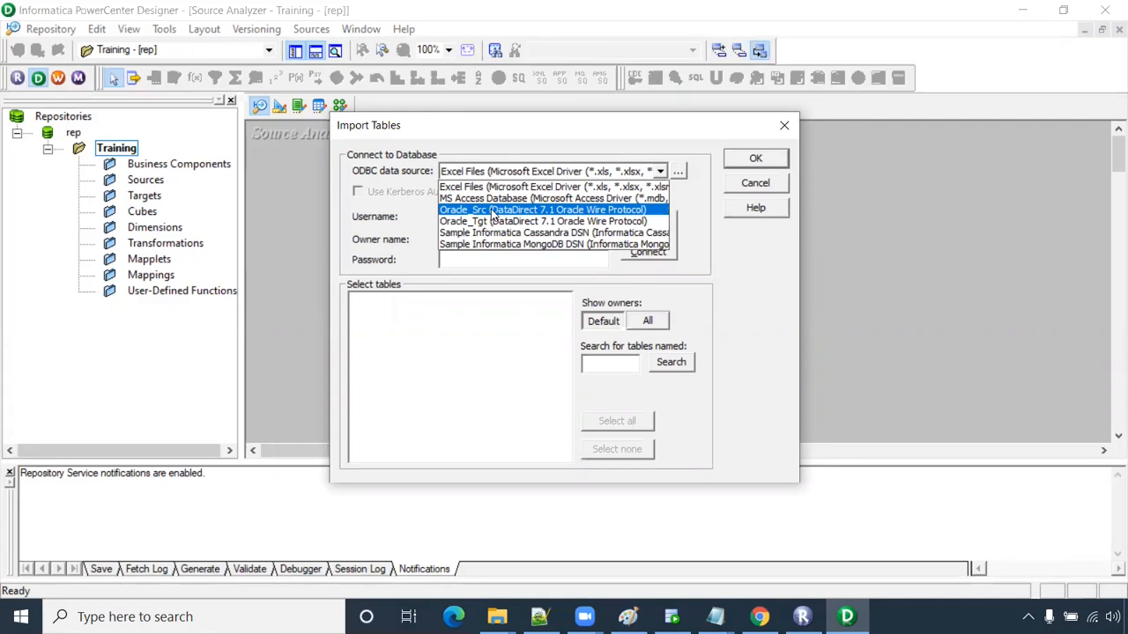
click(685, 195)
click(682, 172)
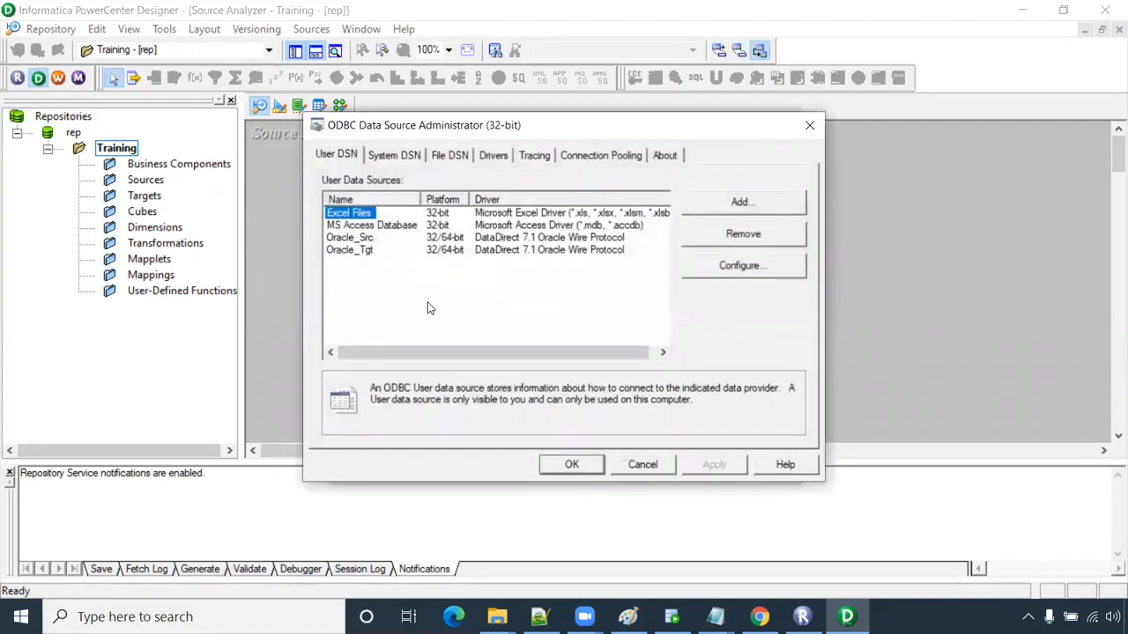
- Trial a new Oracle Wire Protocol DSN with host localhost and service xe, then cancel
click(351, 250)
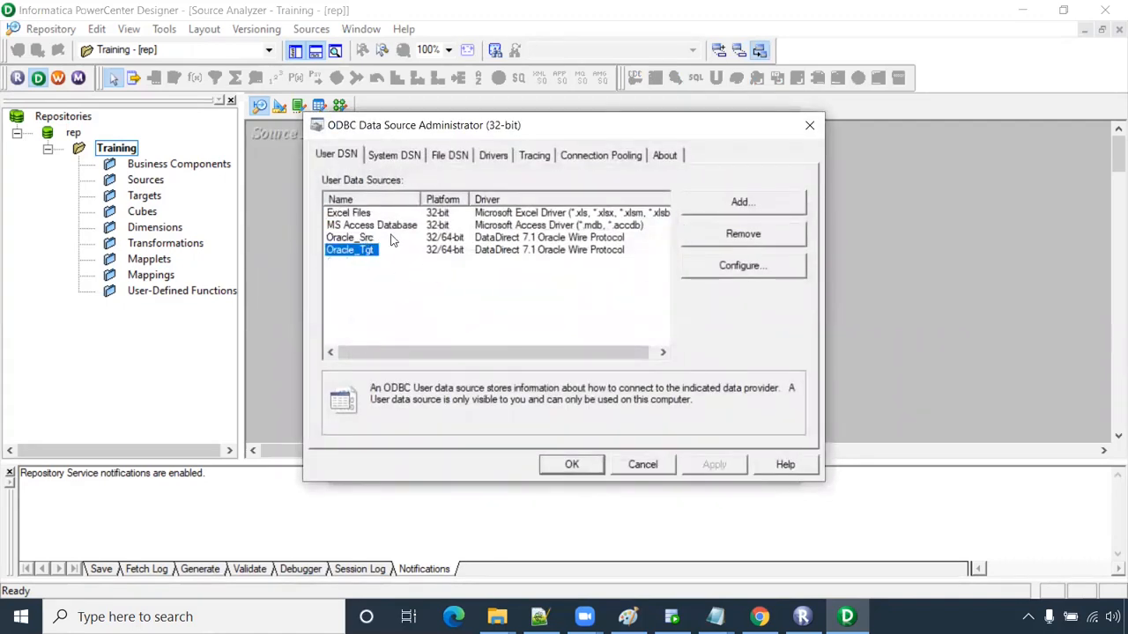
click(764, 208)
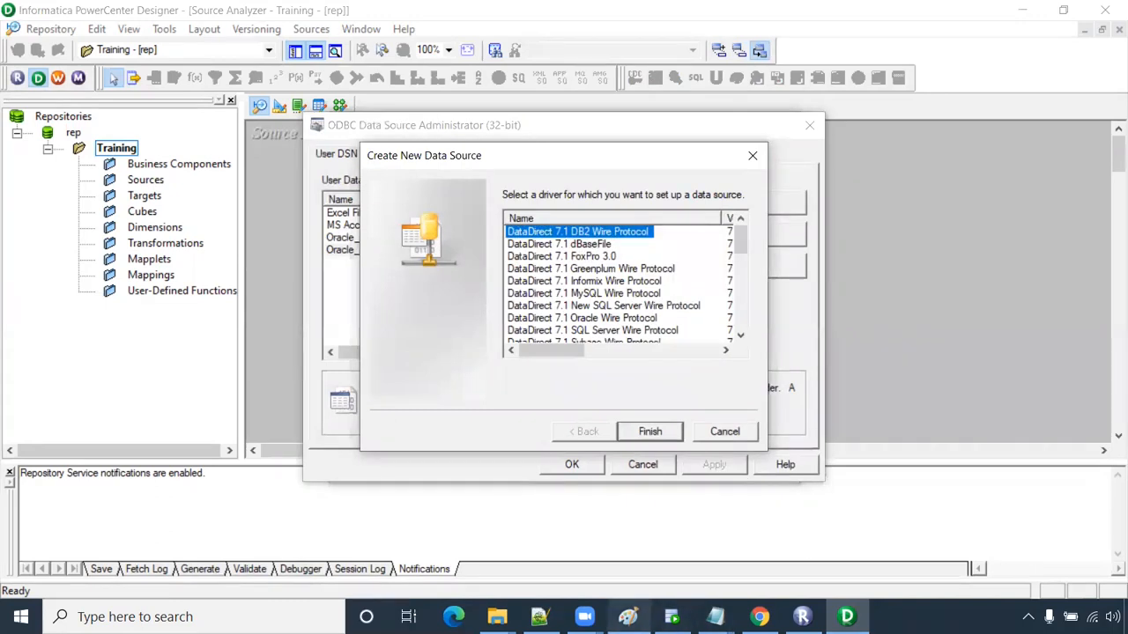
click(627, 617)
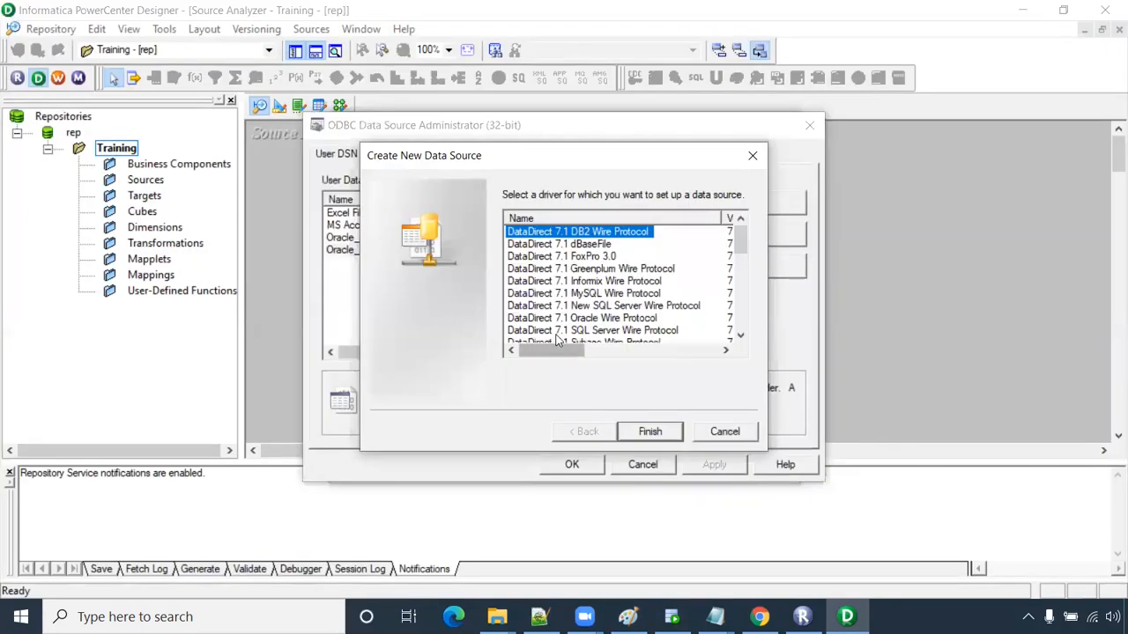
click(593, 319)
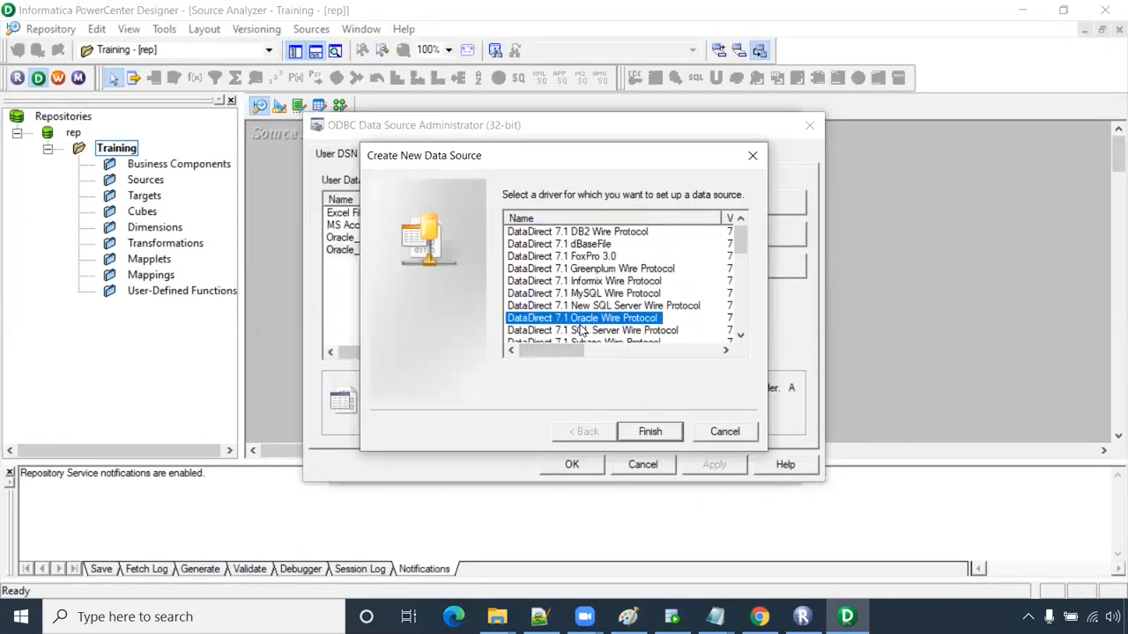
click(648, 431)
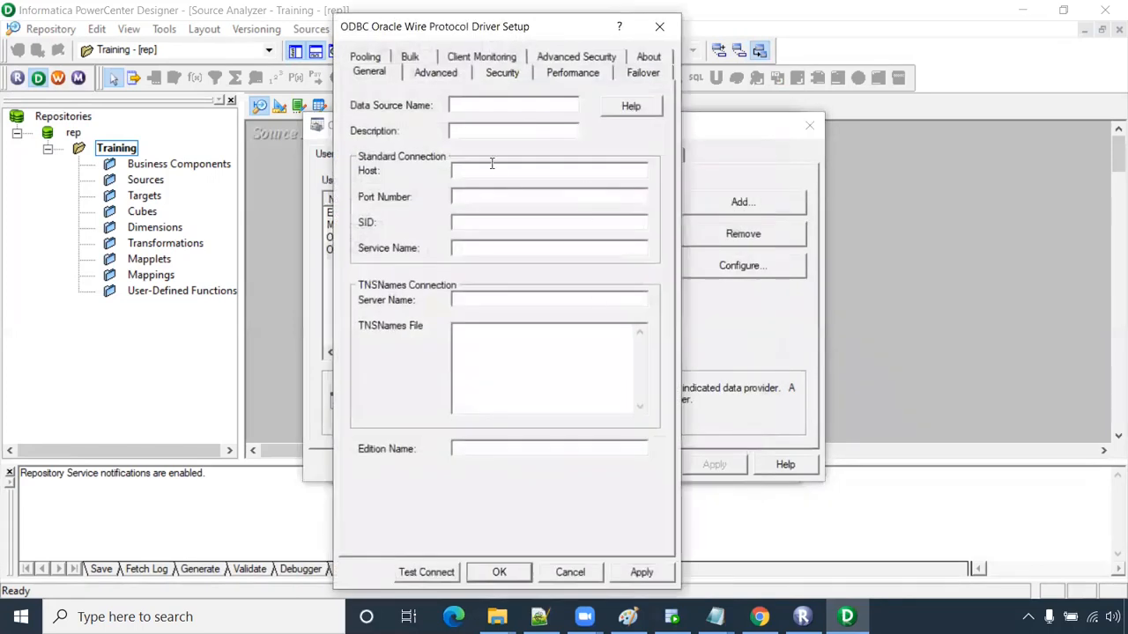
text(Oracle_Src)
click(474, 177)
text(localhost)
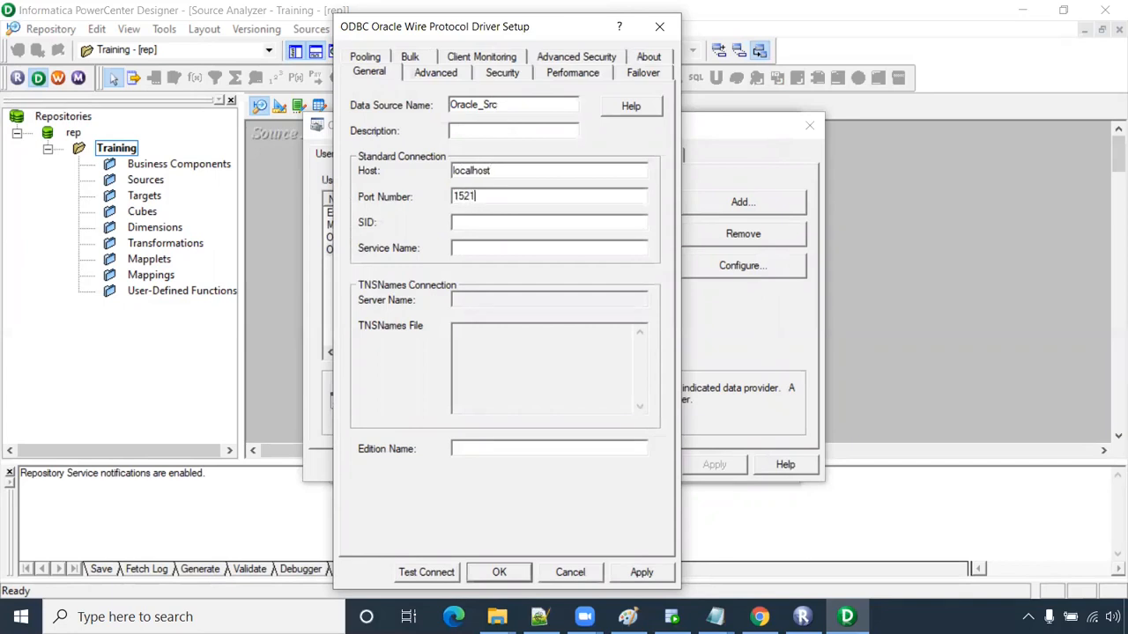
click(461, 248)
text(xe)
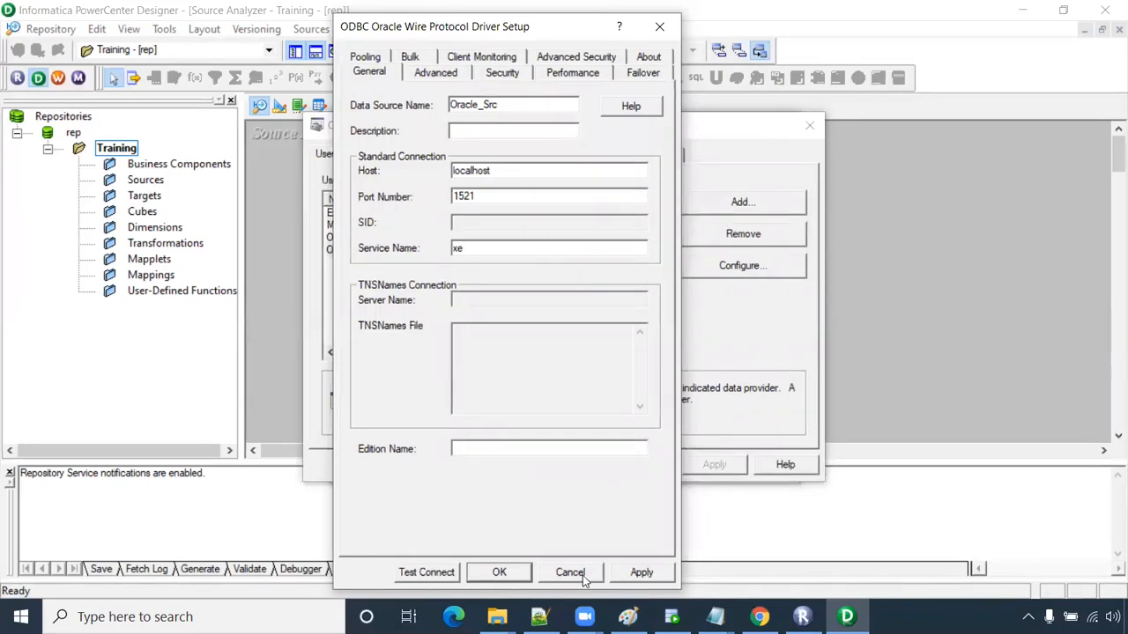
click(582, 574)
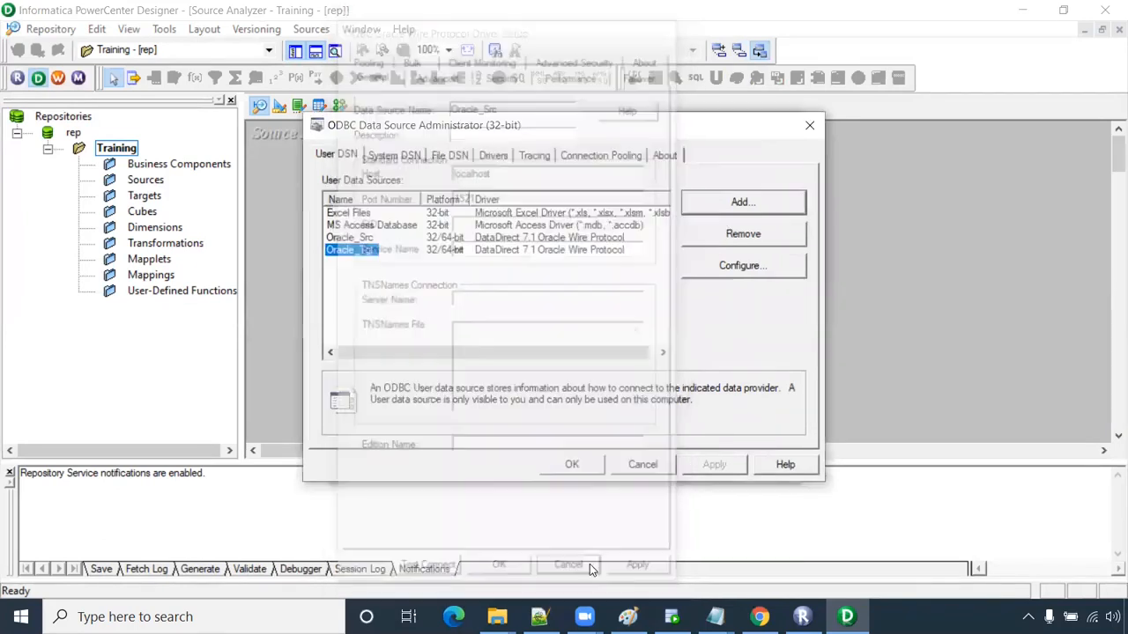
- Inspect the Oracle_Tgt DSN settings unchanged and close the ODBC administrator
click(352, 238)
click(360, 251)
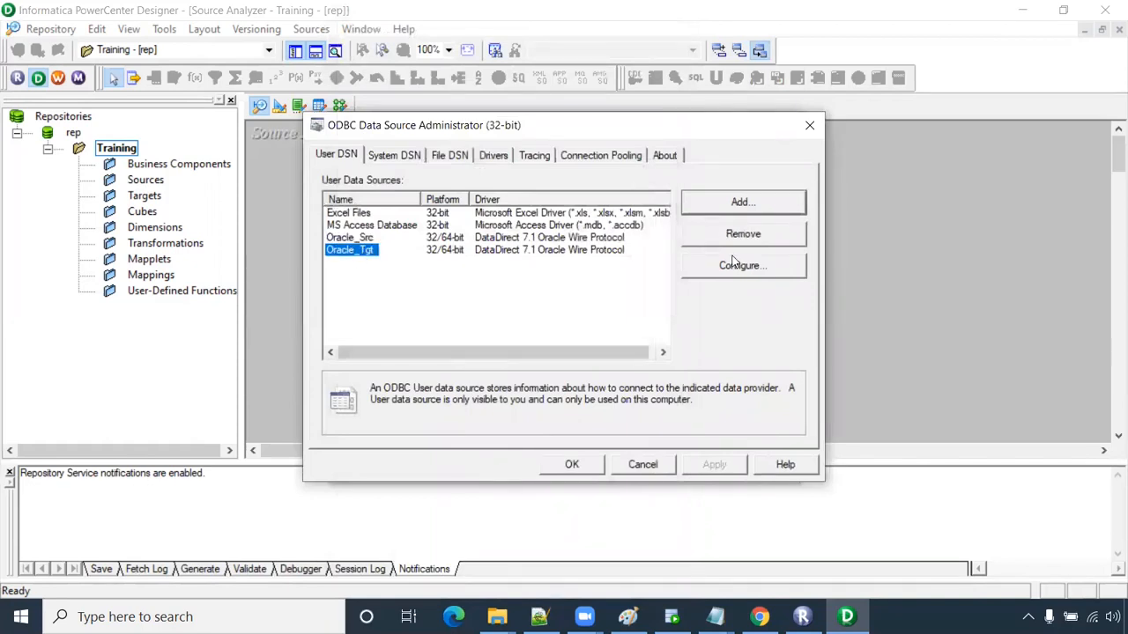
click(744, 264)
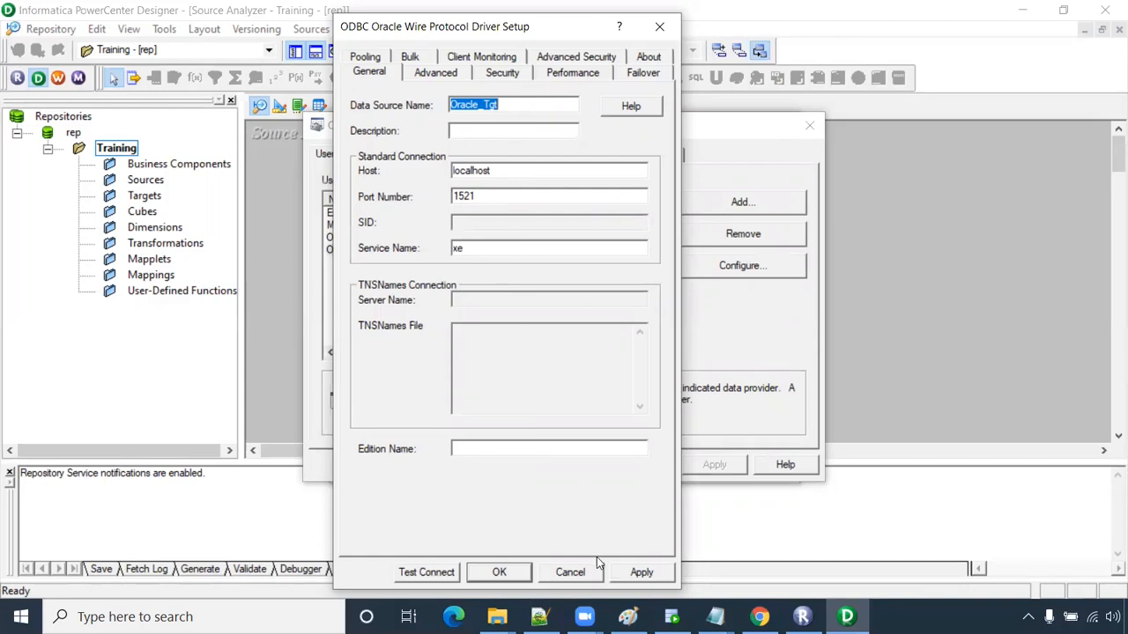
click(570, 574)
click(642, 464)
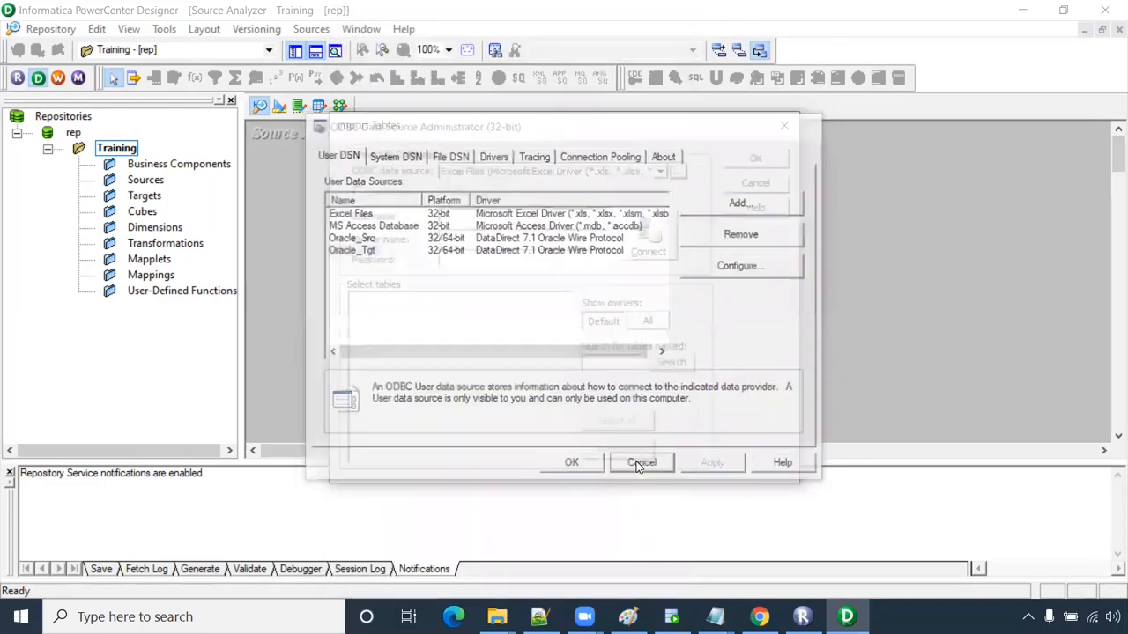
- Connect to Oracle_Src as user hr with its password
click(639, 174)
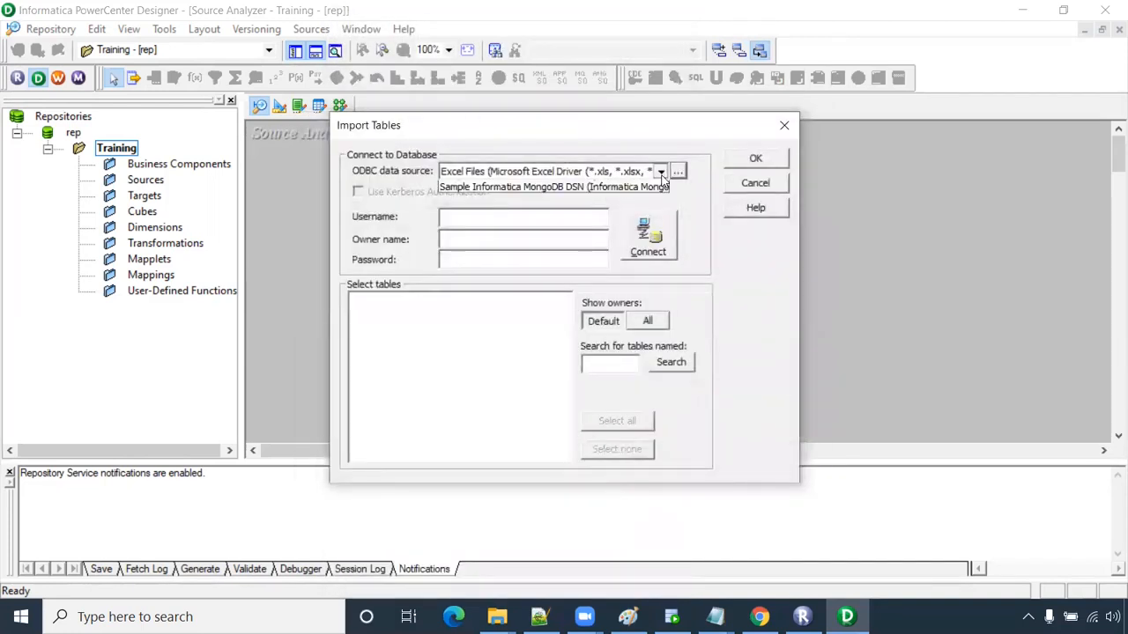
click(520, 212)
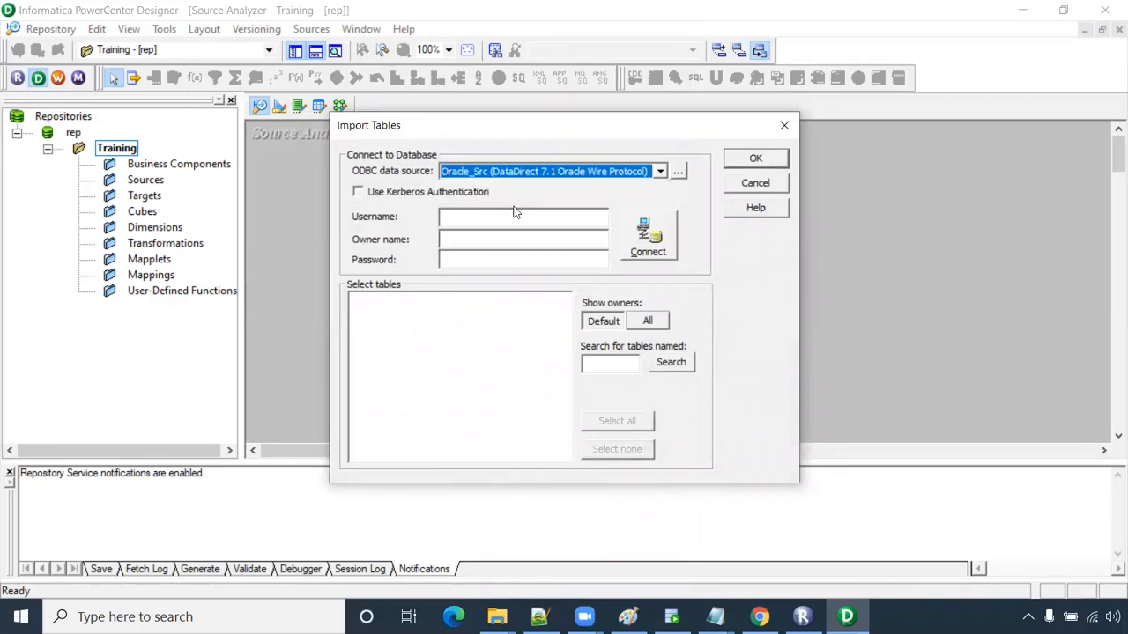
click(487, 221)
text(hr)
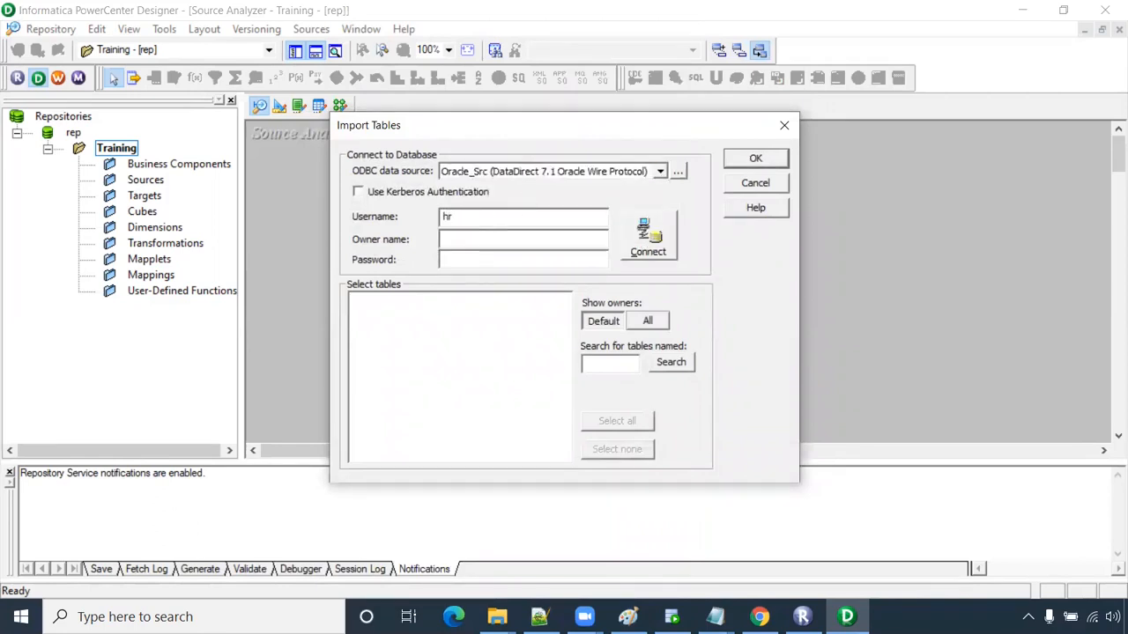
key(Tab)
text(hr)
click(662, 248)
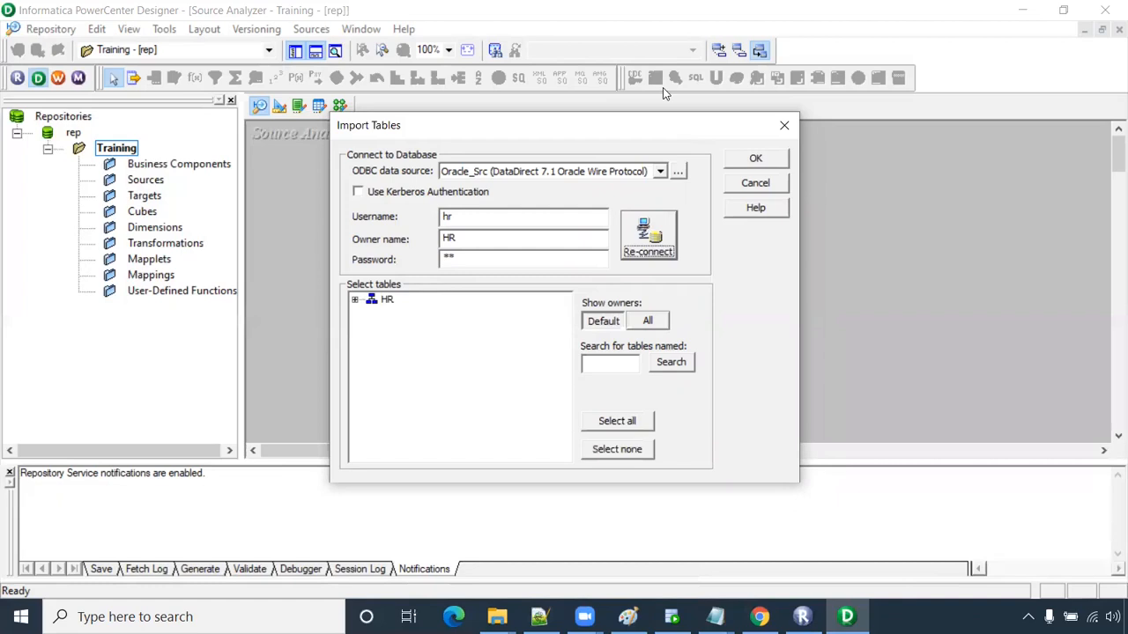
- Import HR's EMPLOYEES table and resize and centre its box to show all columns
click(355, 299)
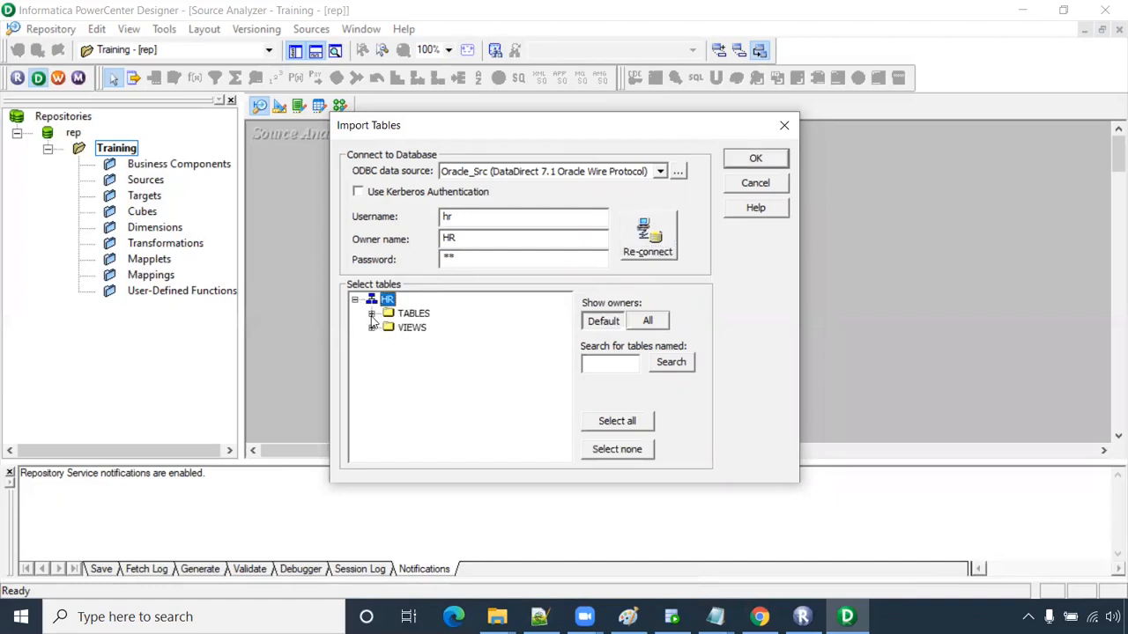
click(371, 315)
click(438, 357)
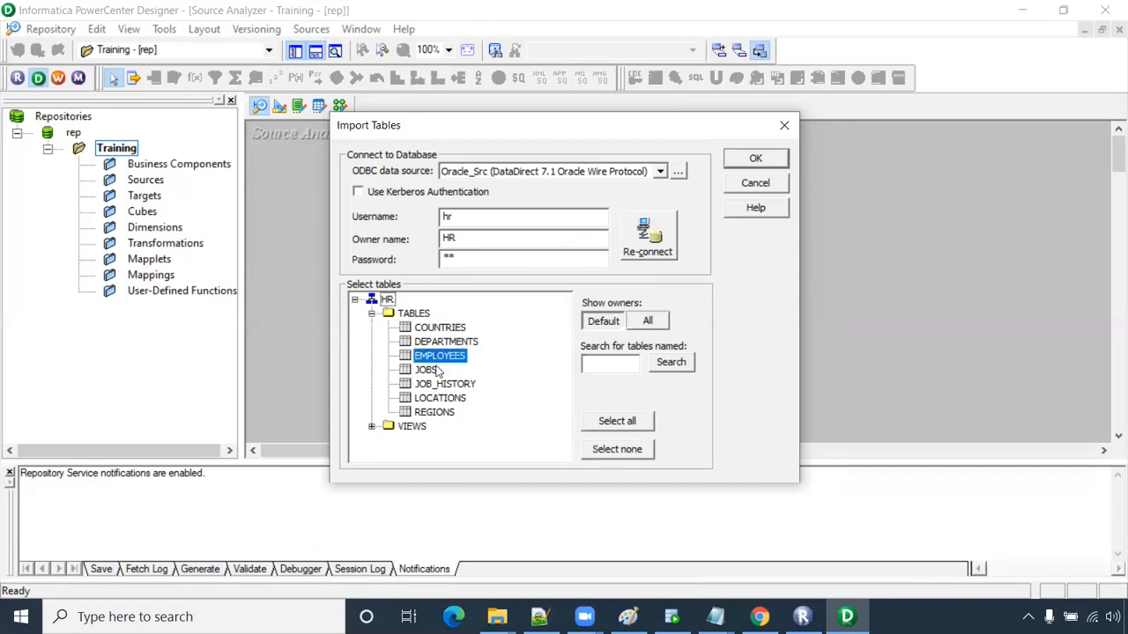
click(755, 156)
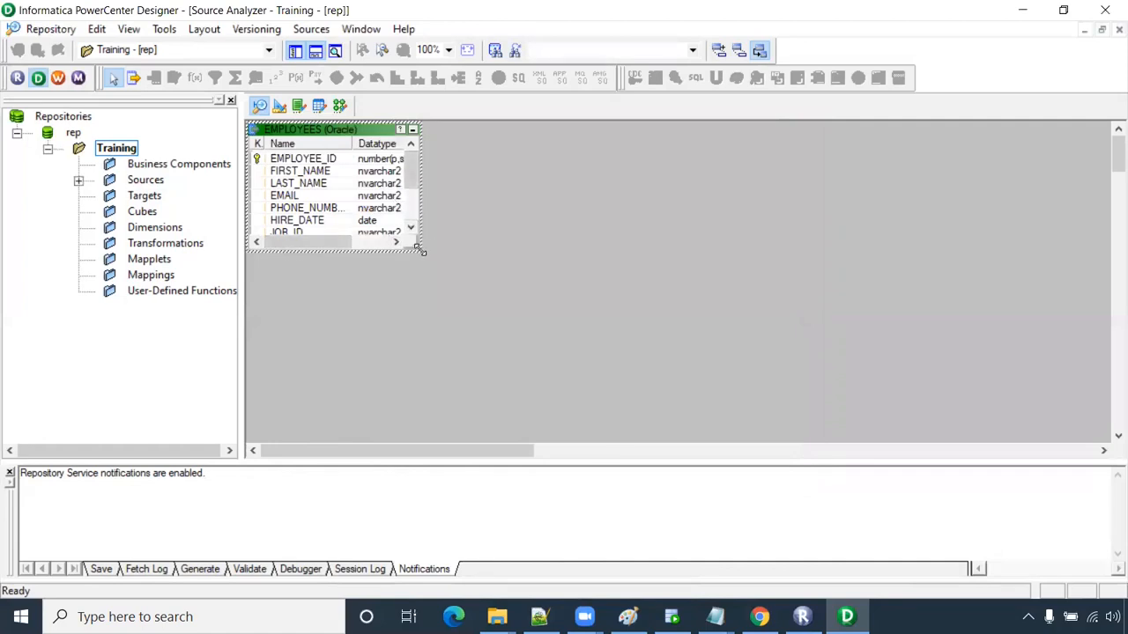
drag(421, 251, 497, 375)
drag(371, 140, 449, 186)
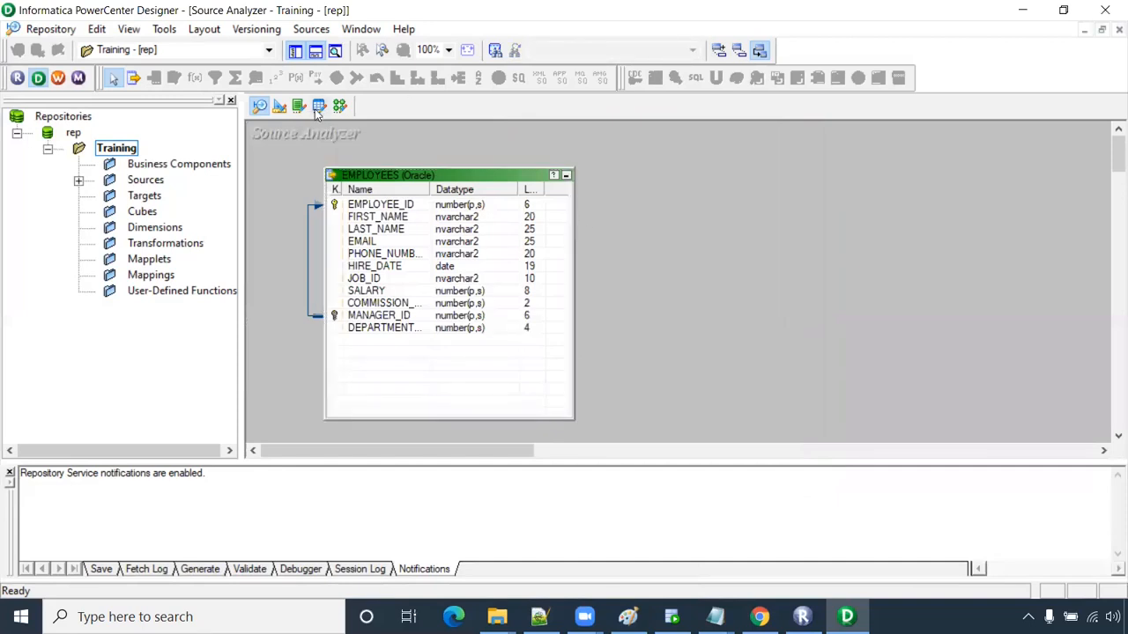
- In Target Designer, connect to Oracle_Tgt as user core for a database import
click(281, 110)
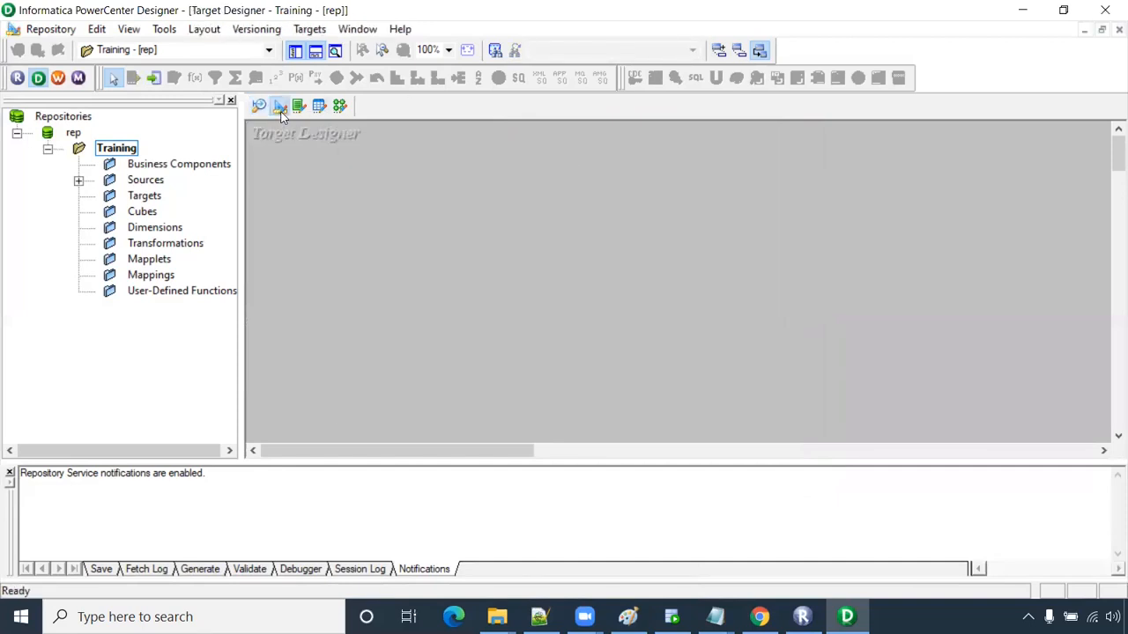
click(310, 29)
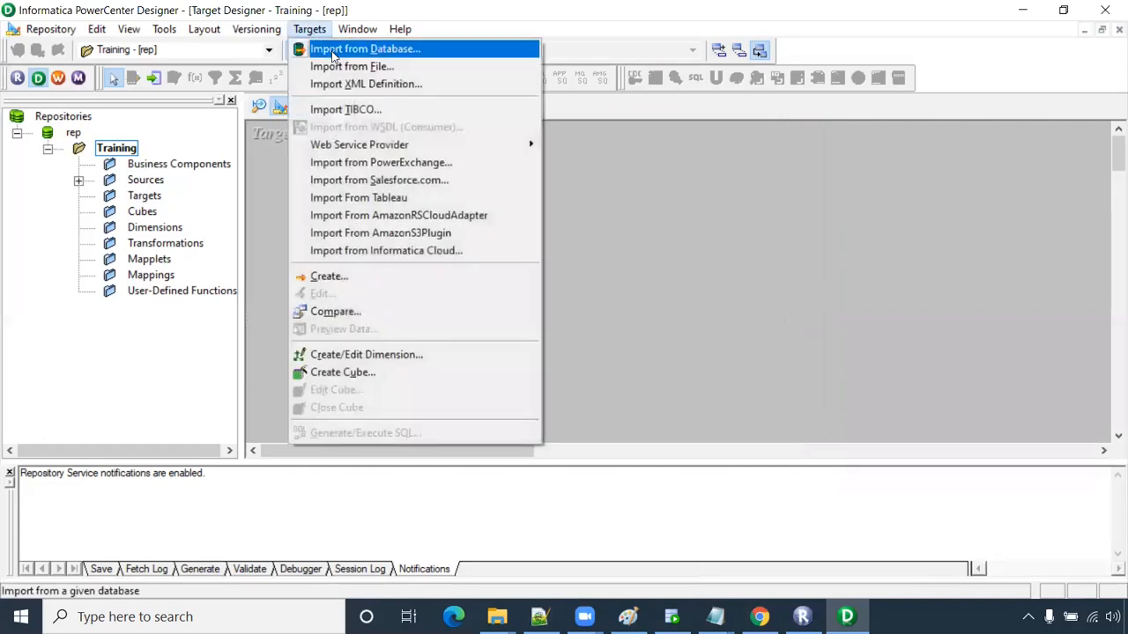
click(333, 55)
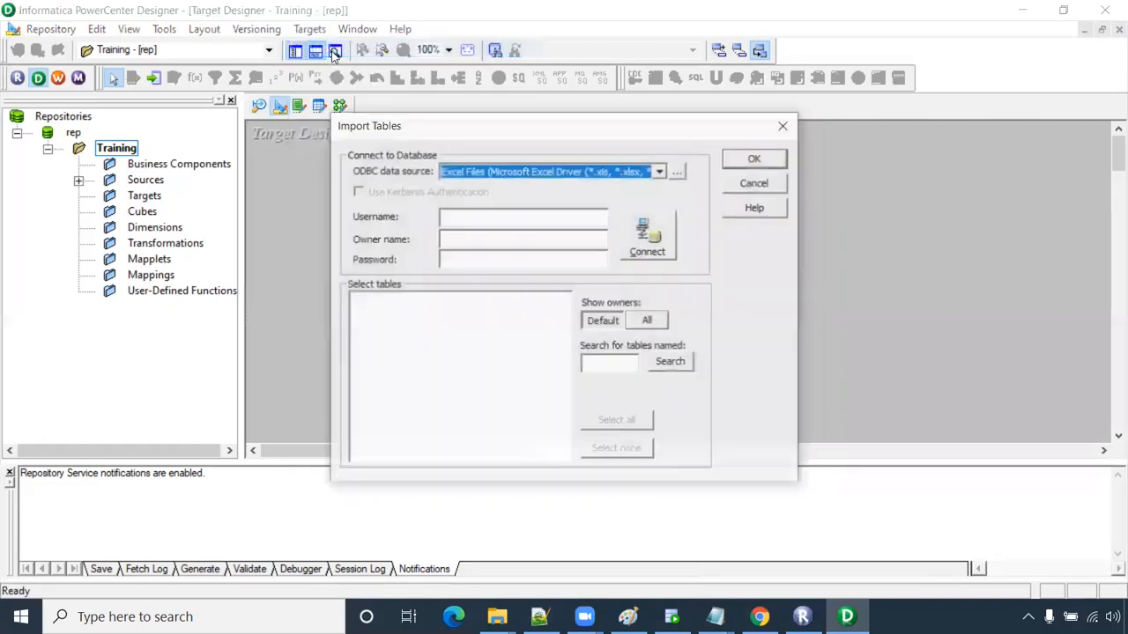
click(523, 171)
click(507, 221)
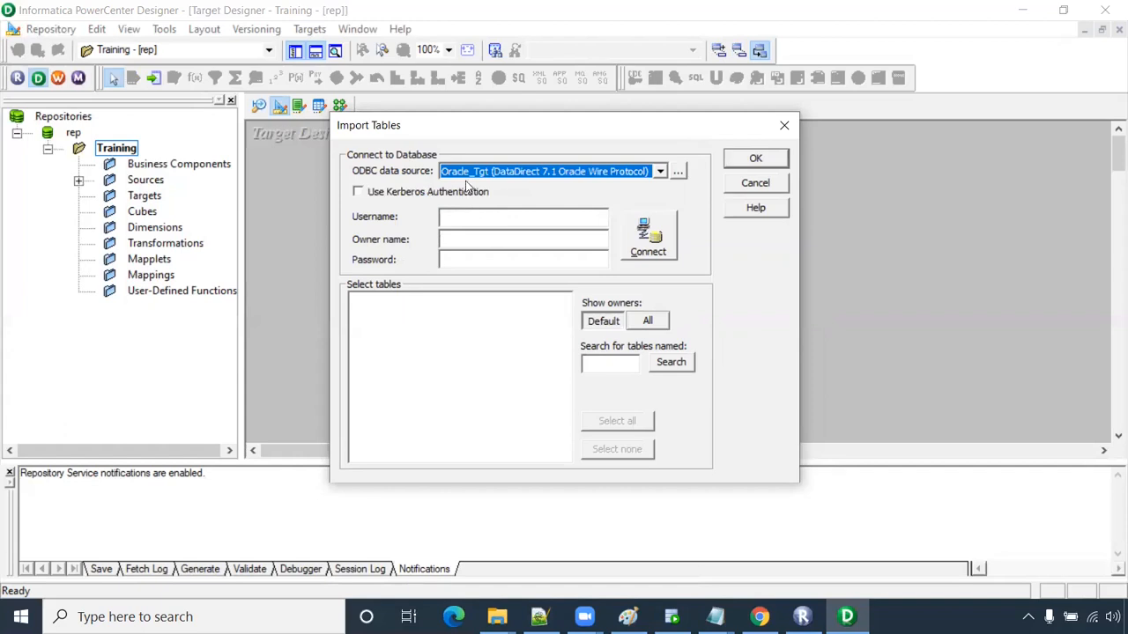
click(466, 217)
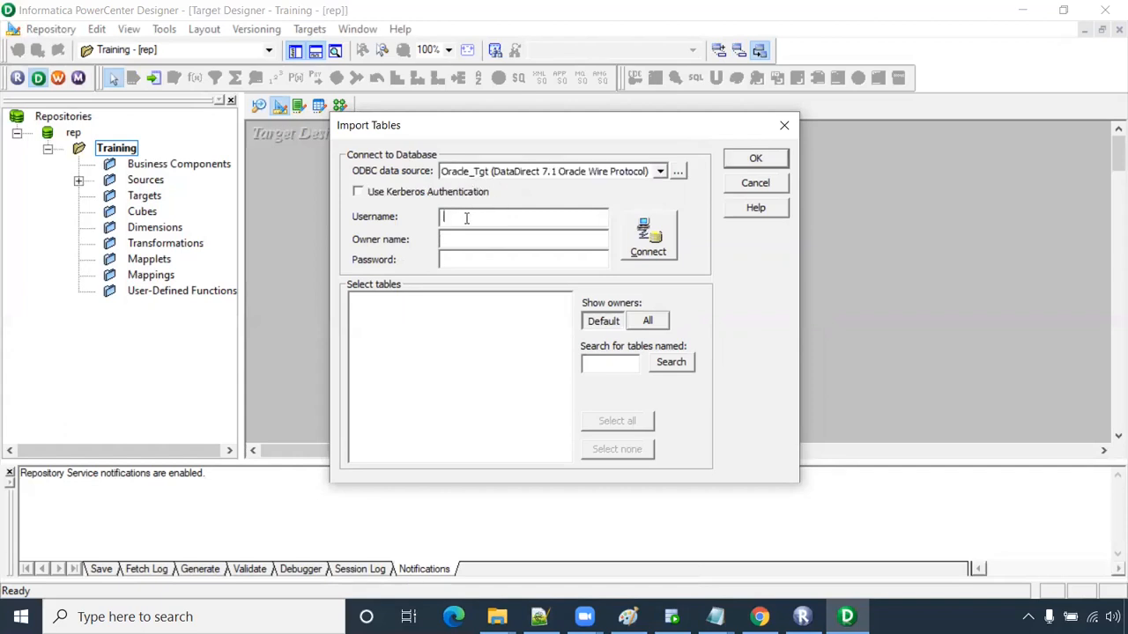
text(core)
key(Tab)
click(626, 255)
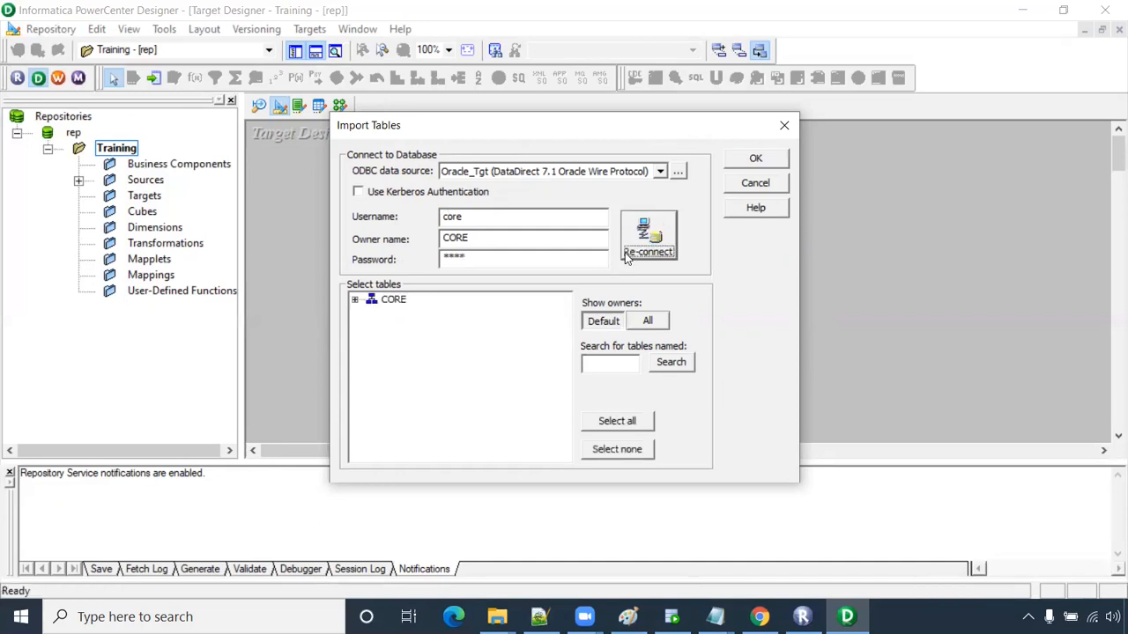
- Import CORE's T_EMPLOYEES table and enlarge its box to show all columns
click(355, 300)
click(371, 313)
click(454, 327)
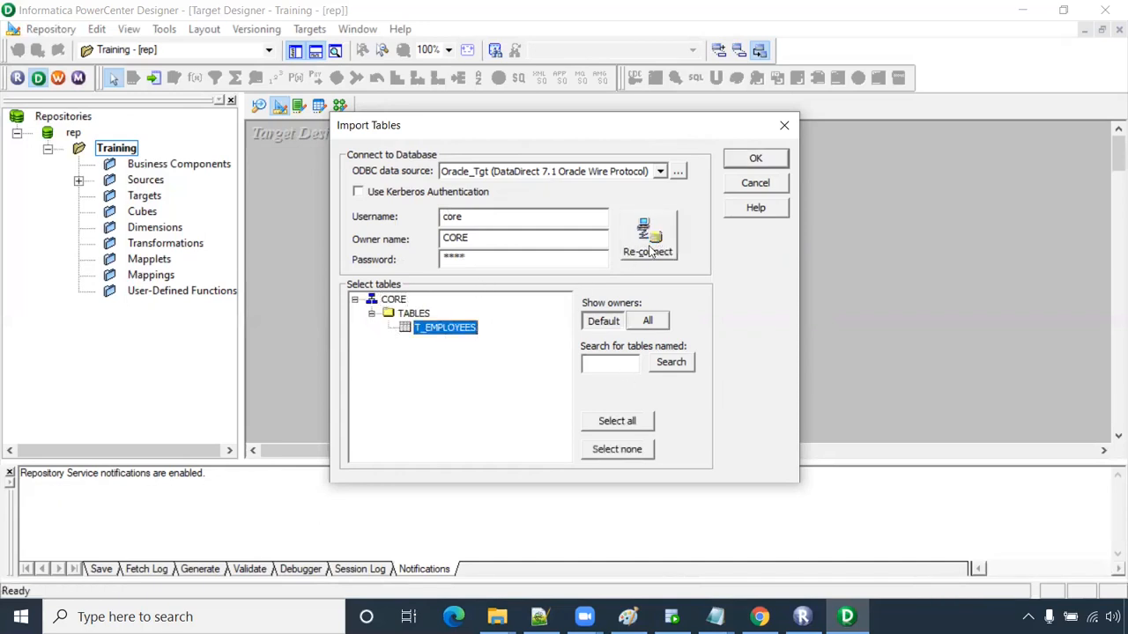
click(745, 162)
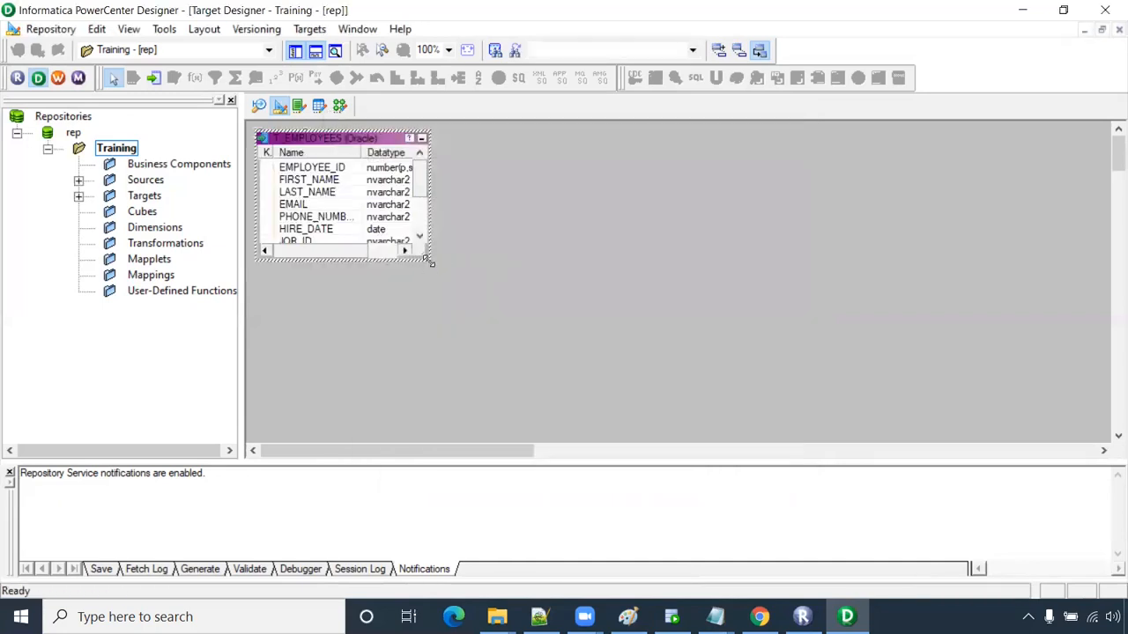
drag(431, 262, 524, 391)
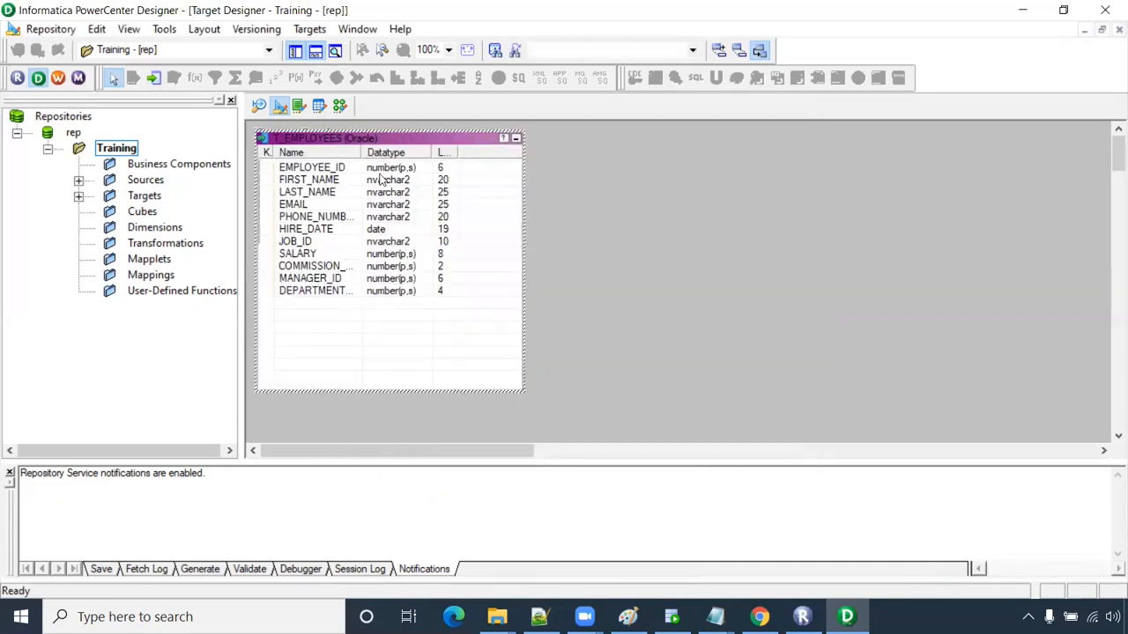
click(339, 106)
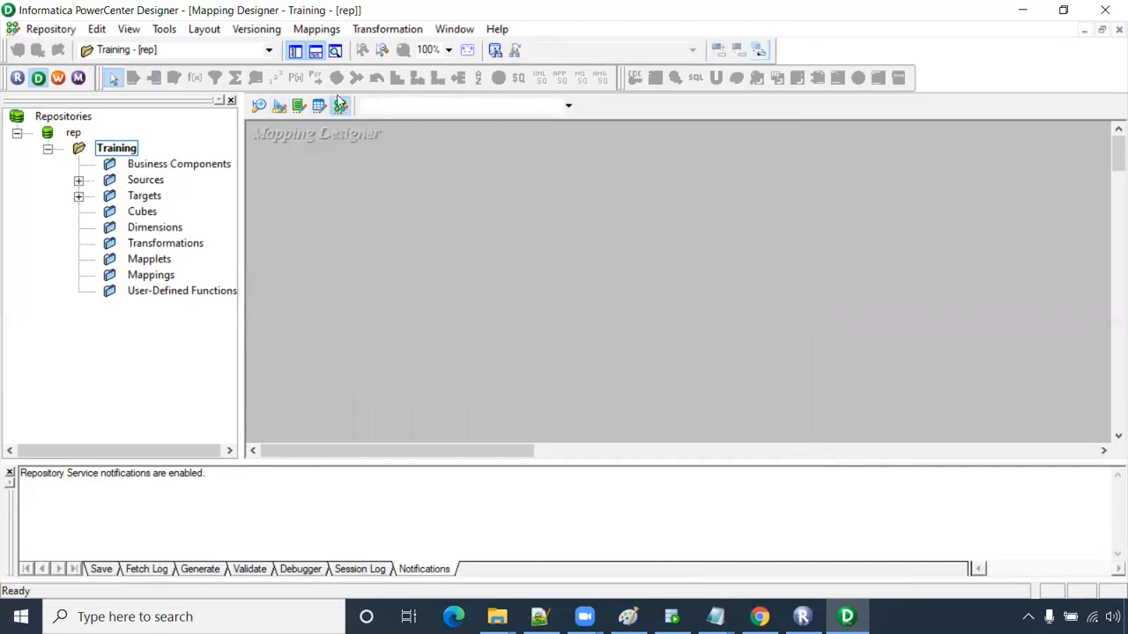
- Create a new mapping named m_Employees_Data
click(317, 28)
click(323, 45)
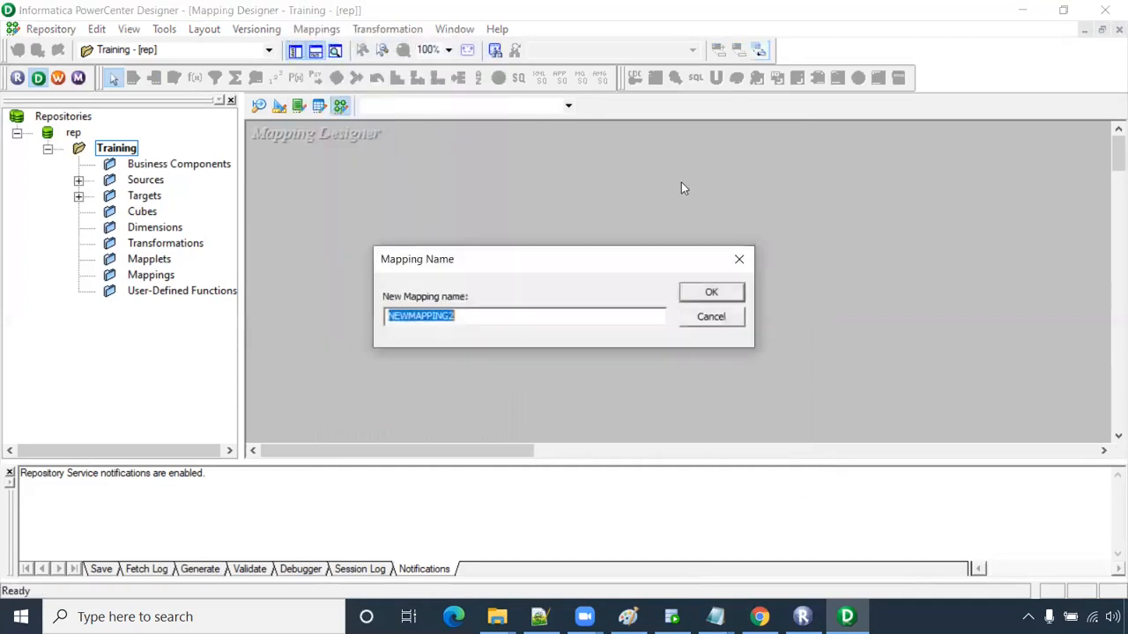
text(m_E)
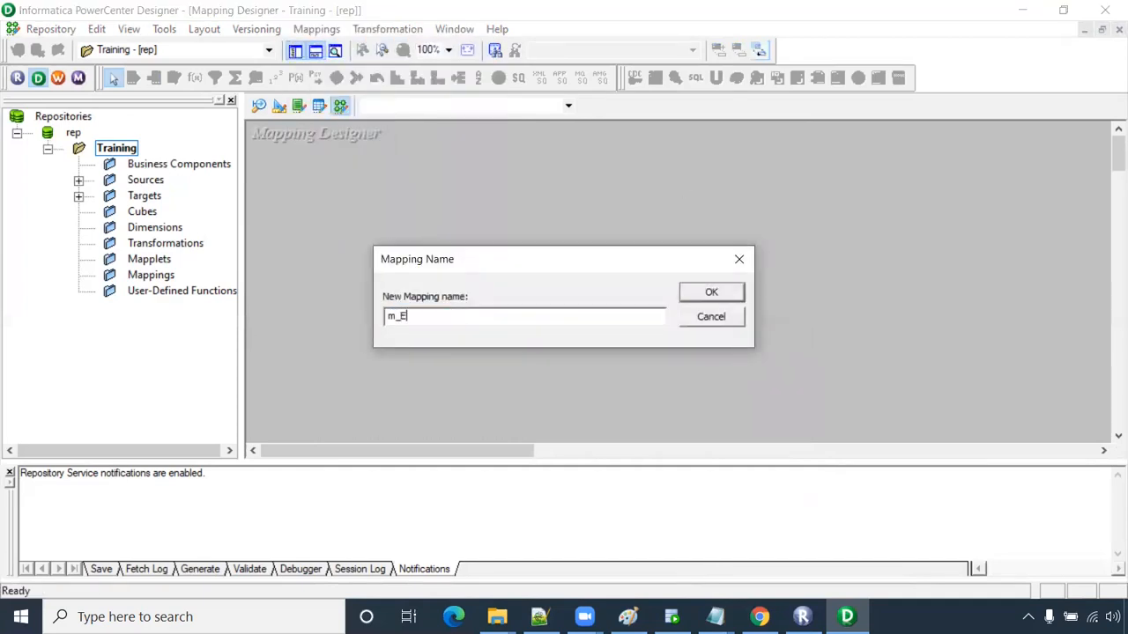
text(mployee)
key(Return)
- Place EMPLOYEES with SQ_EMPLOYEES and the T_EMPLOYEES target, enlarged to show all ports
click(78, 180)
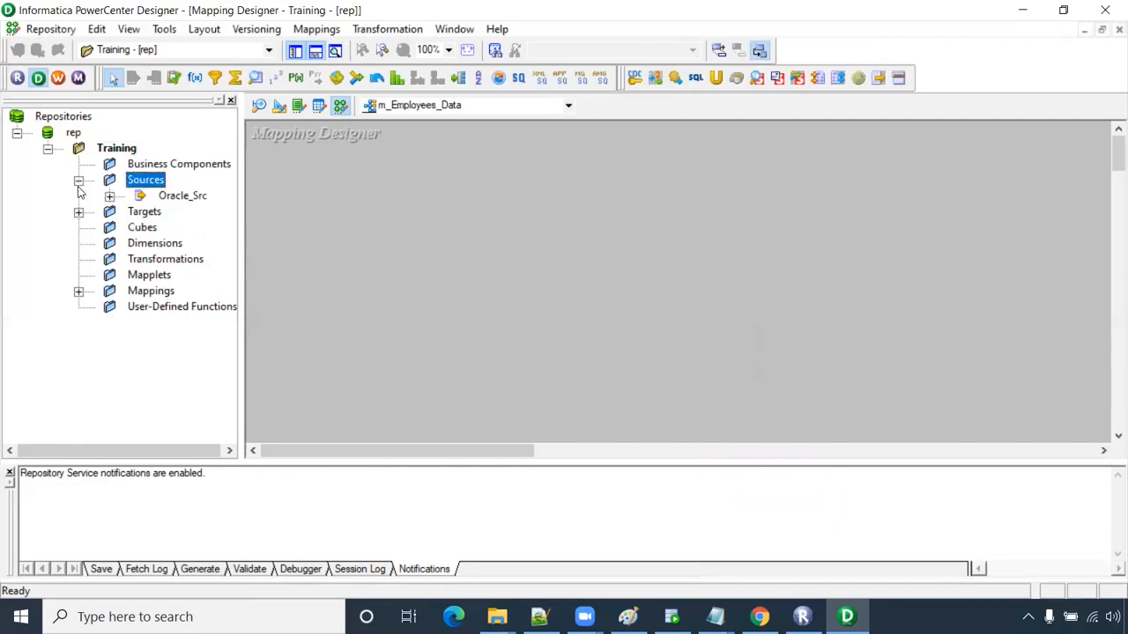
click(78, 212)
click(110, 195)
drag(212, 212, 344, 176)
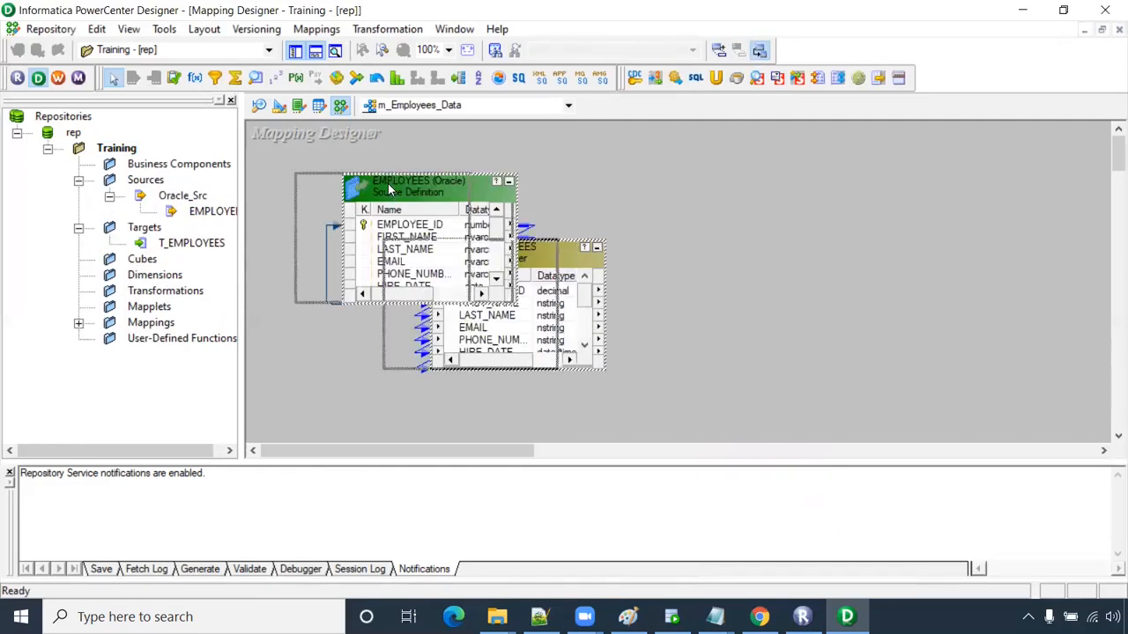
drag(436, 257, 555, 187)
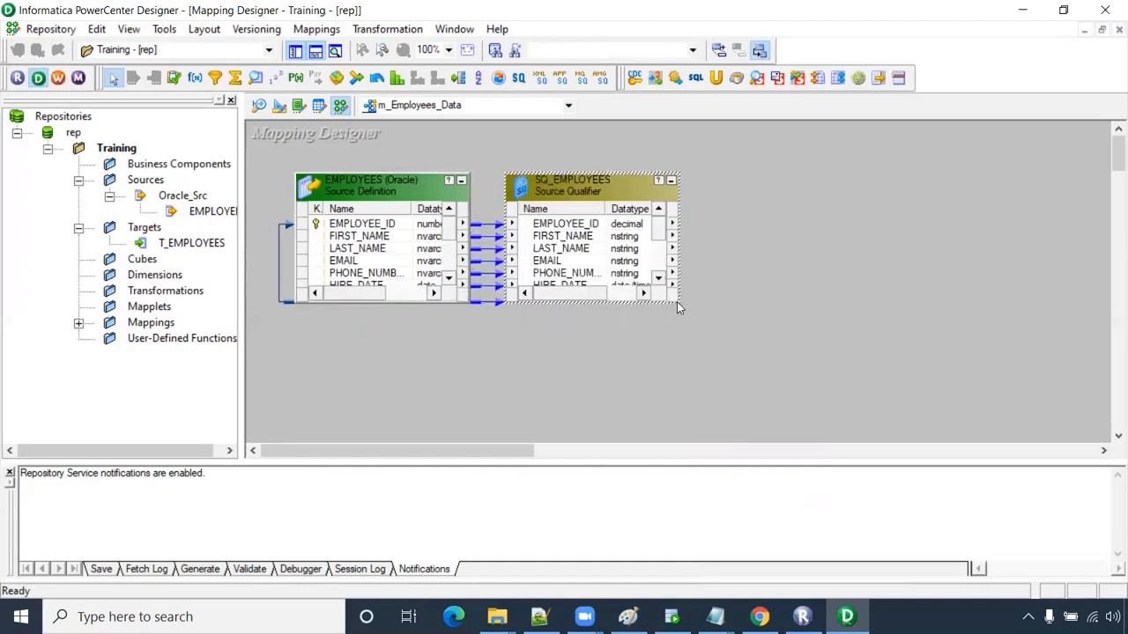
drag(679, 303, 729, 410)
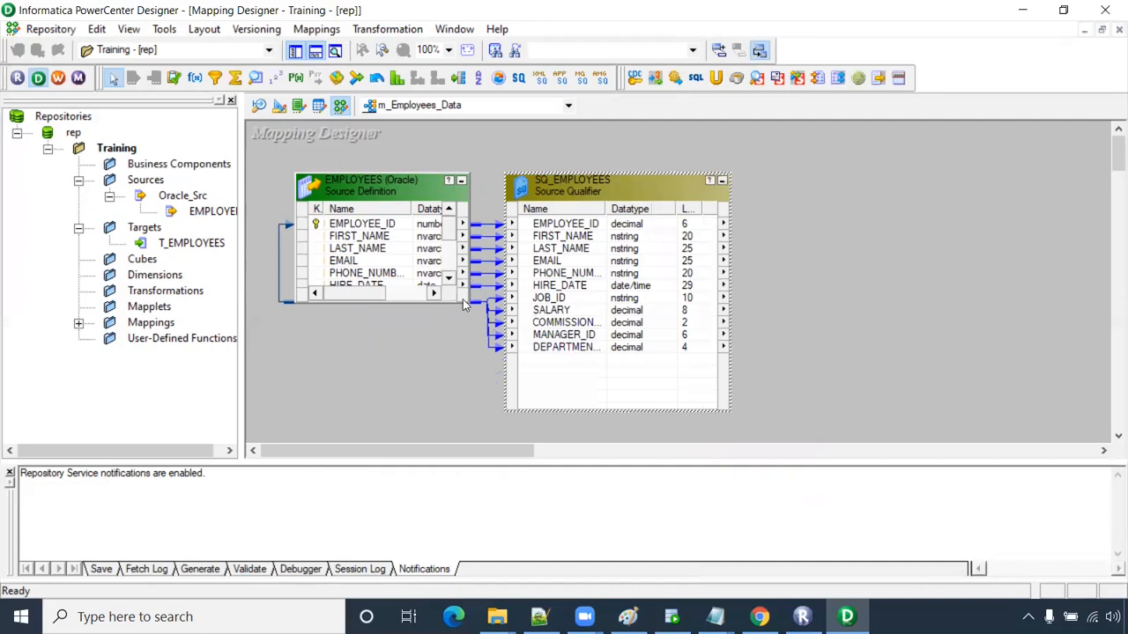
drag(468, 301, 472, 410)
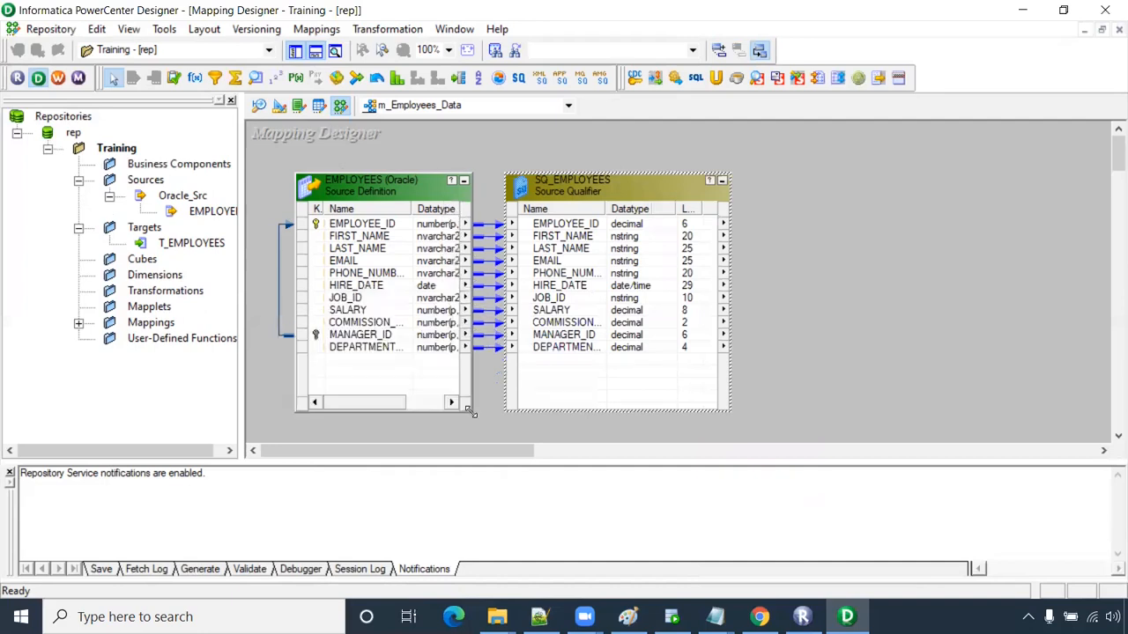
drag(192, 243, 828, 176)
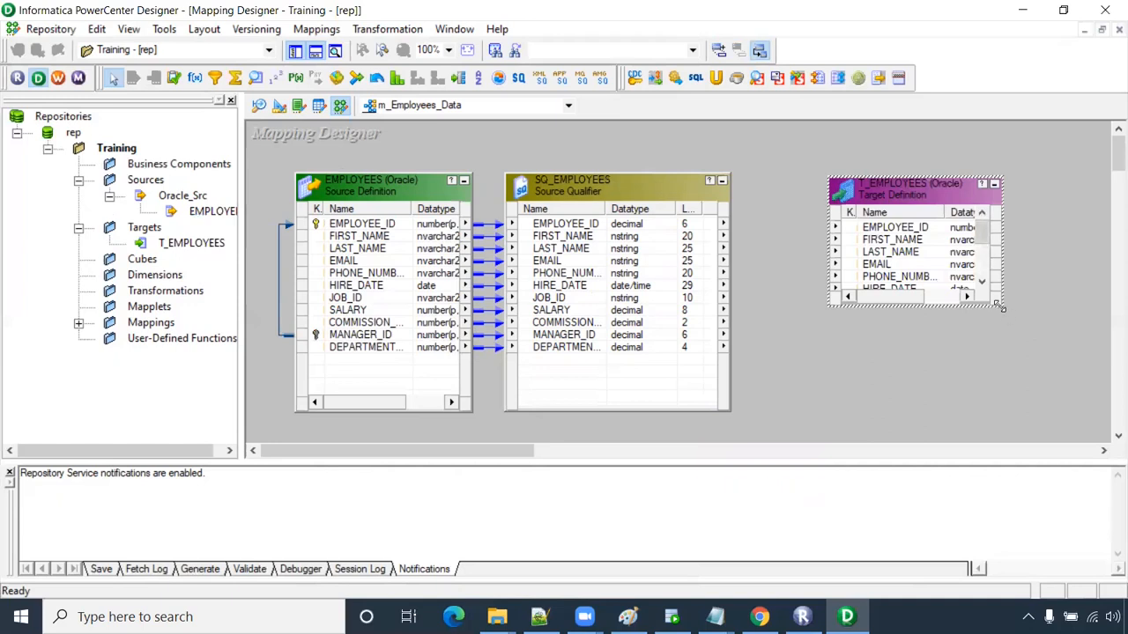
drag(1001, 306, 1076, 411)
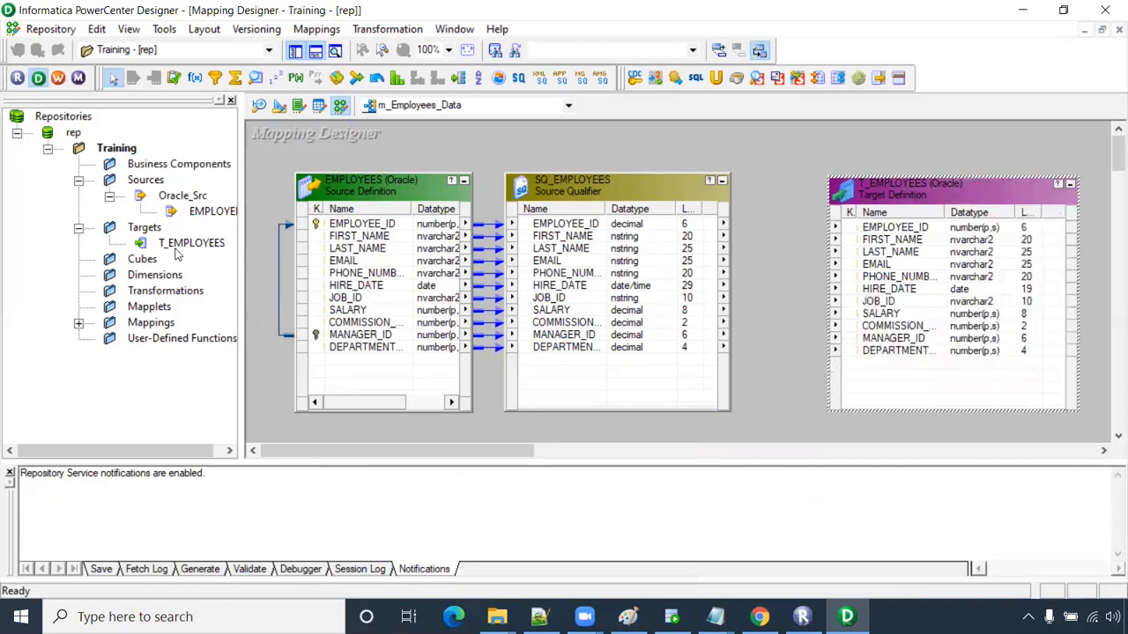
- Link all eleven SQ_EMPLOYEES ports to T_EMPLOYEES and check the links
right_click(592, 231)
click(630, 234)
drag(583, 227, 881, 231)
drag(774, 194, 778, 398)
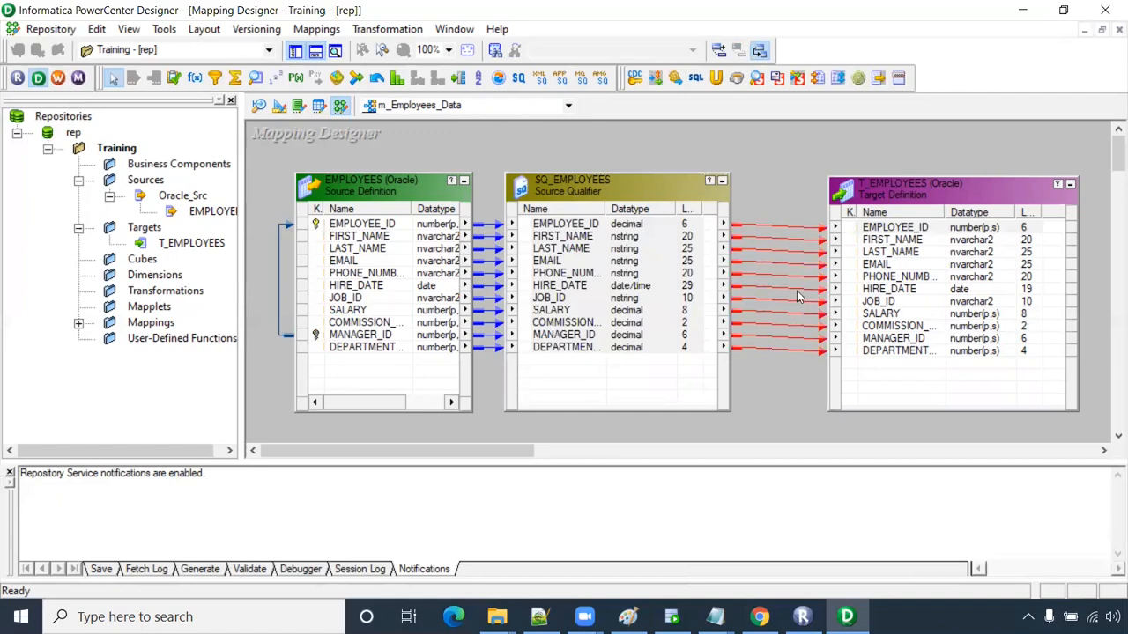
click(610, 228)
drag(788, 198, 788, 404)
click(790, 194)
- Save m_Employees_Data with Ctrl+S, confirm it reports VALID, and launch Workflow Manager
key(ctrl+s)
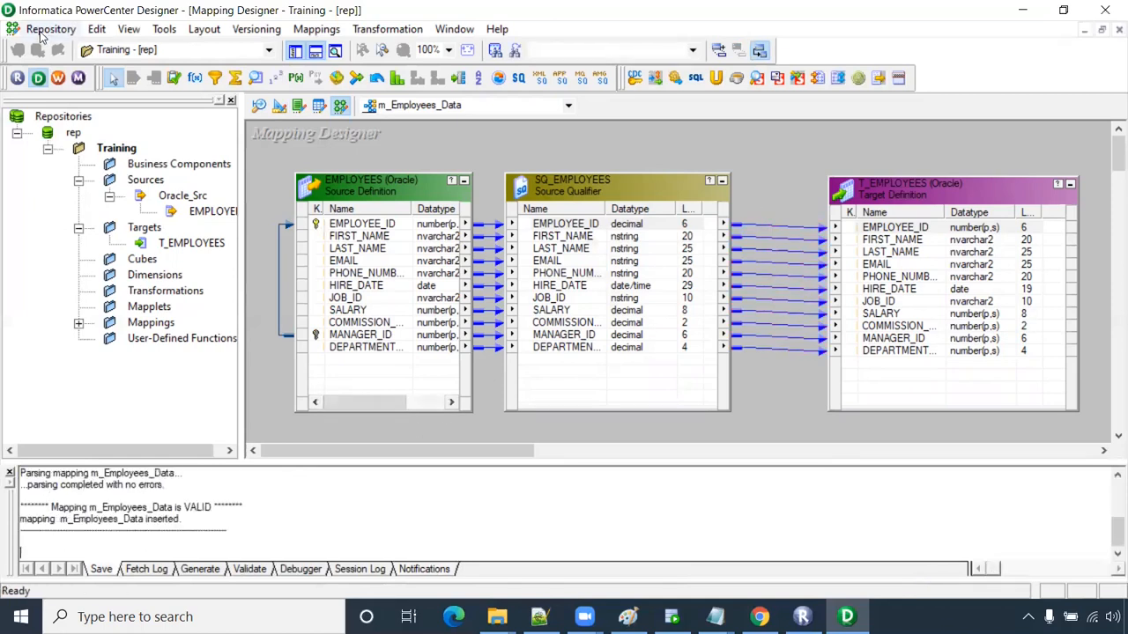
click(51, 29)
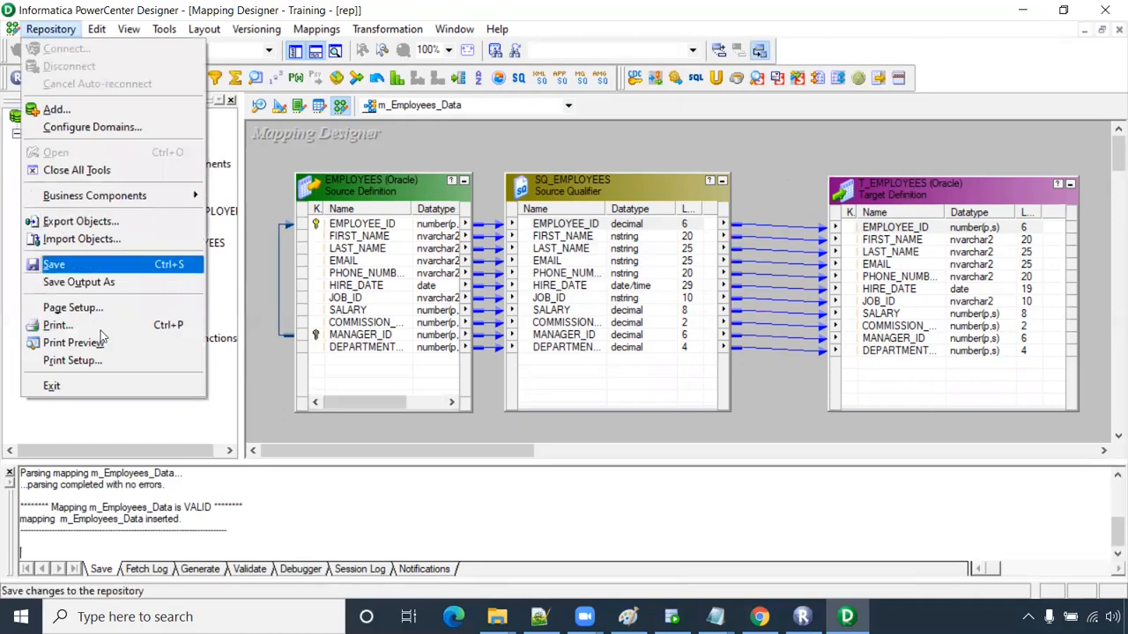
click(292, 444)
drag(254, 509, 16, 511)
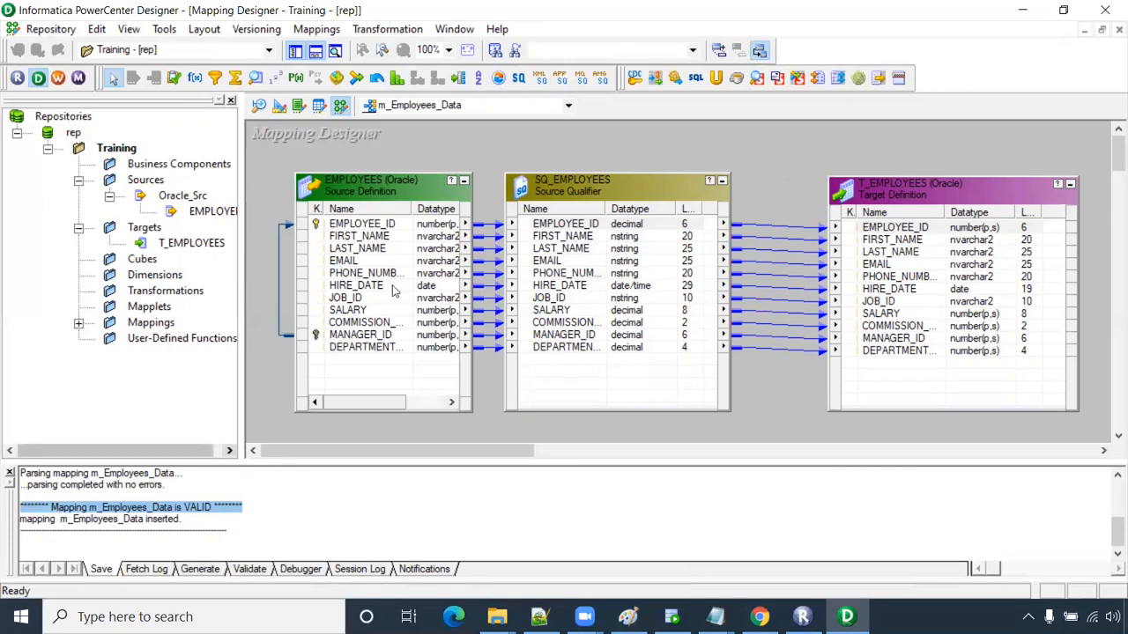
drag(600, 185, 617, 186)
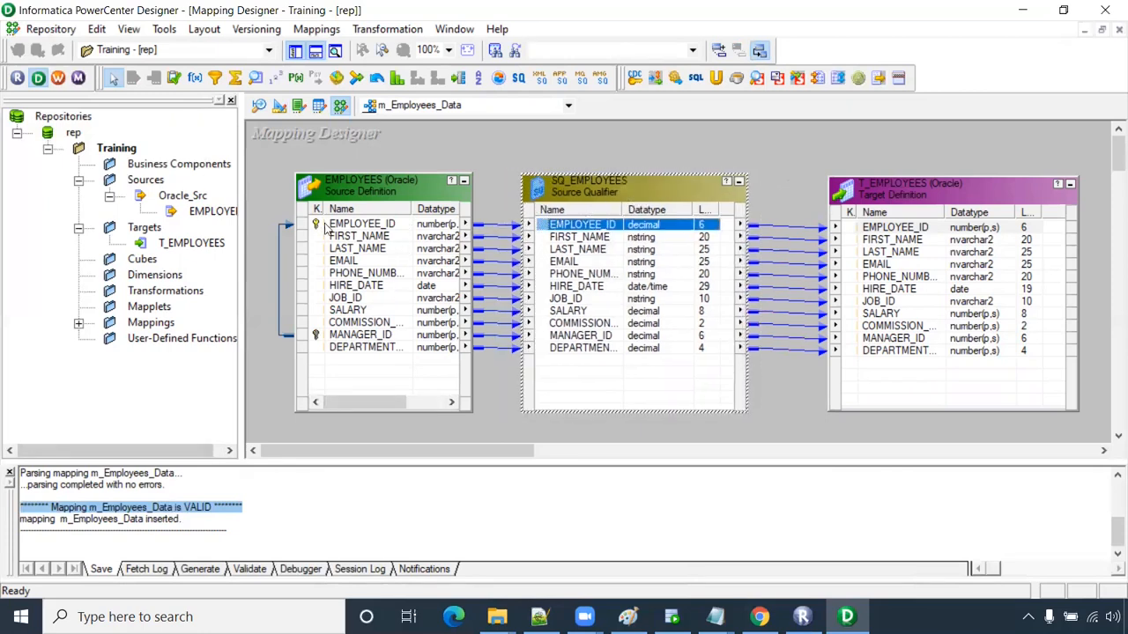
click(60, 80)
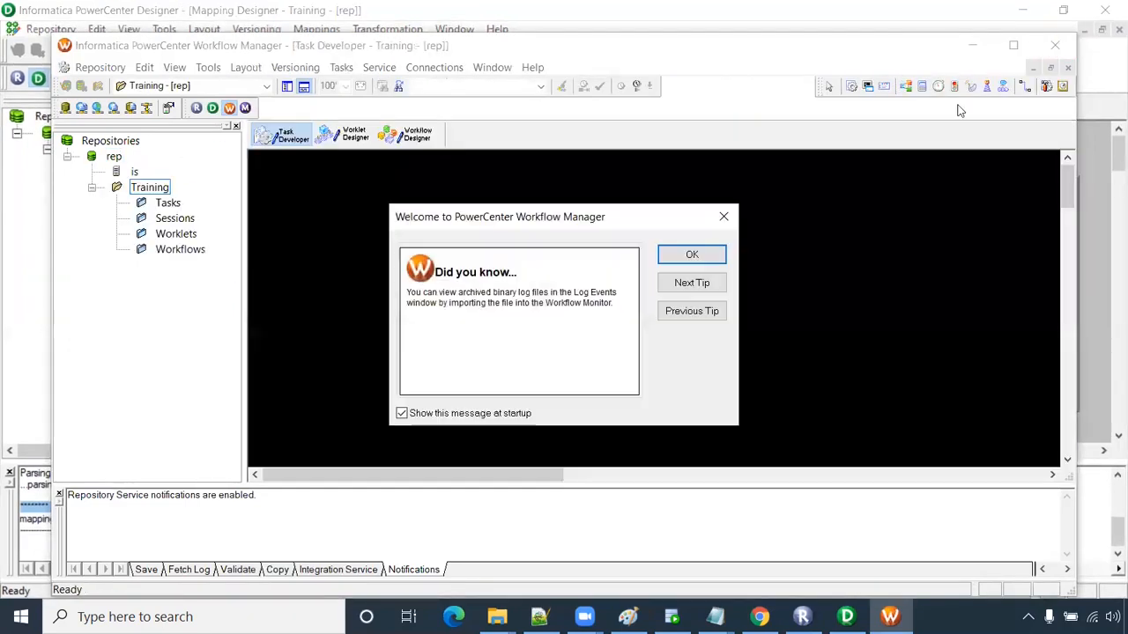
- Dismiss the tip, maximize Workflow Manager and switch to the Workflow Designer
click(687, 255)
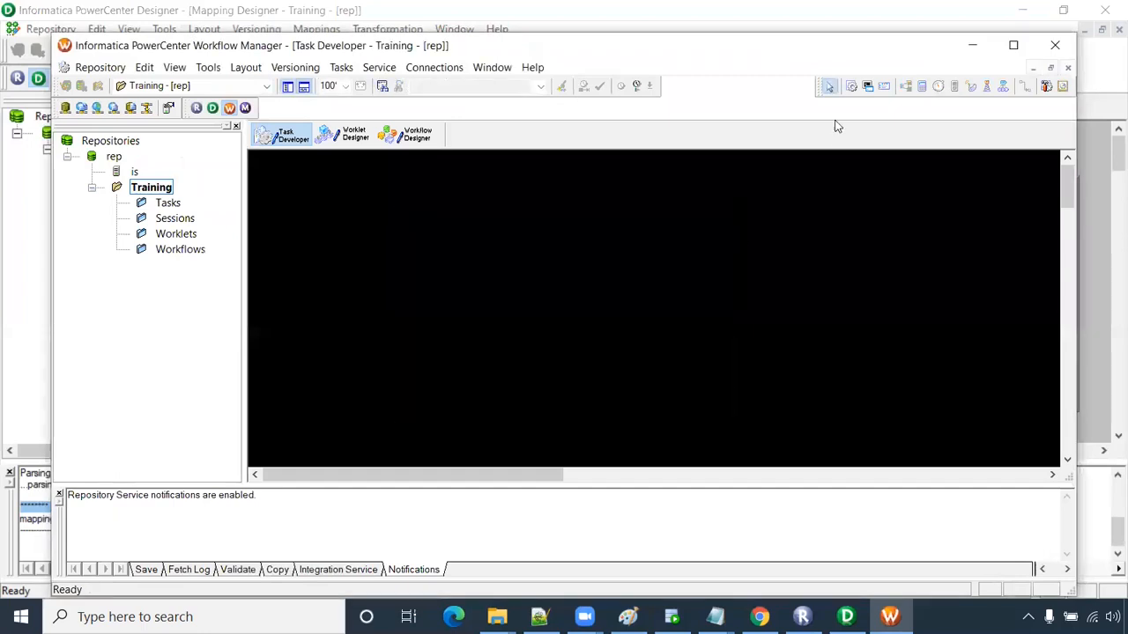
double_click(851, 50)
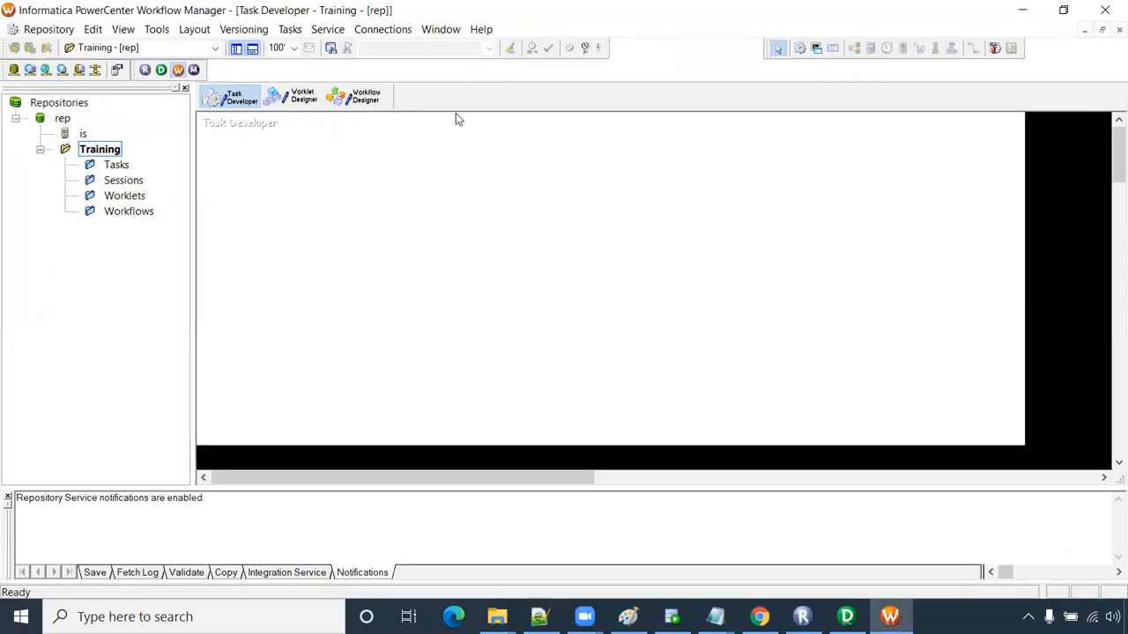
click(362, 101)
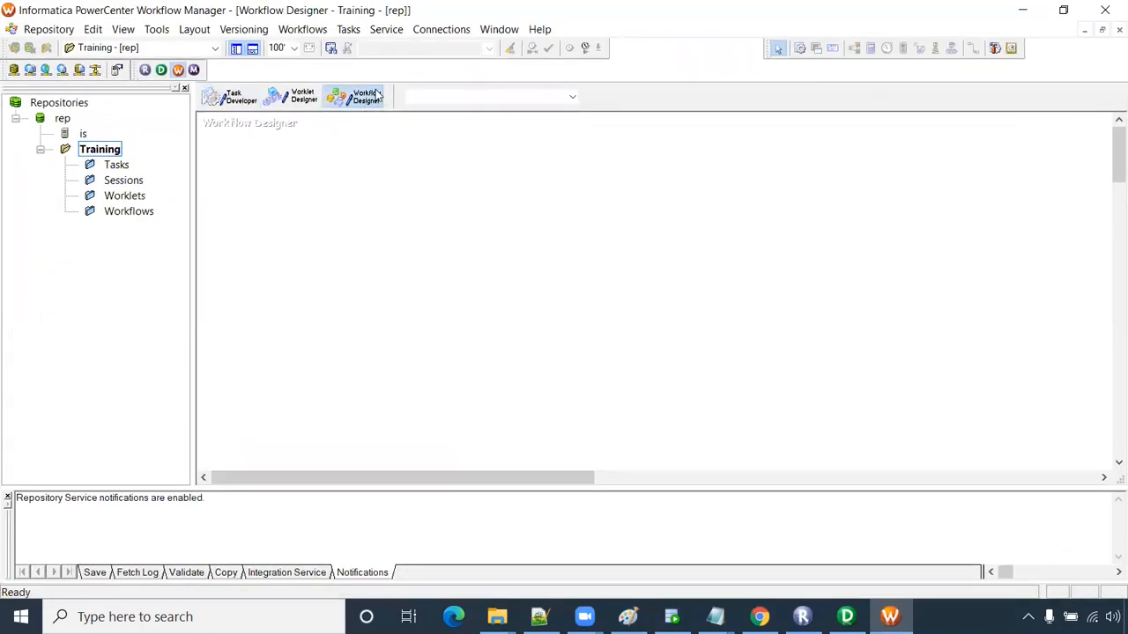
- Create a new workflow named Wf_Employees_data
click(307, 32)
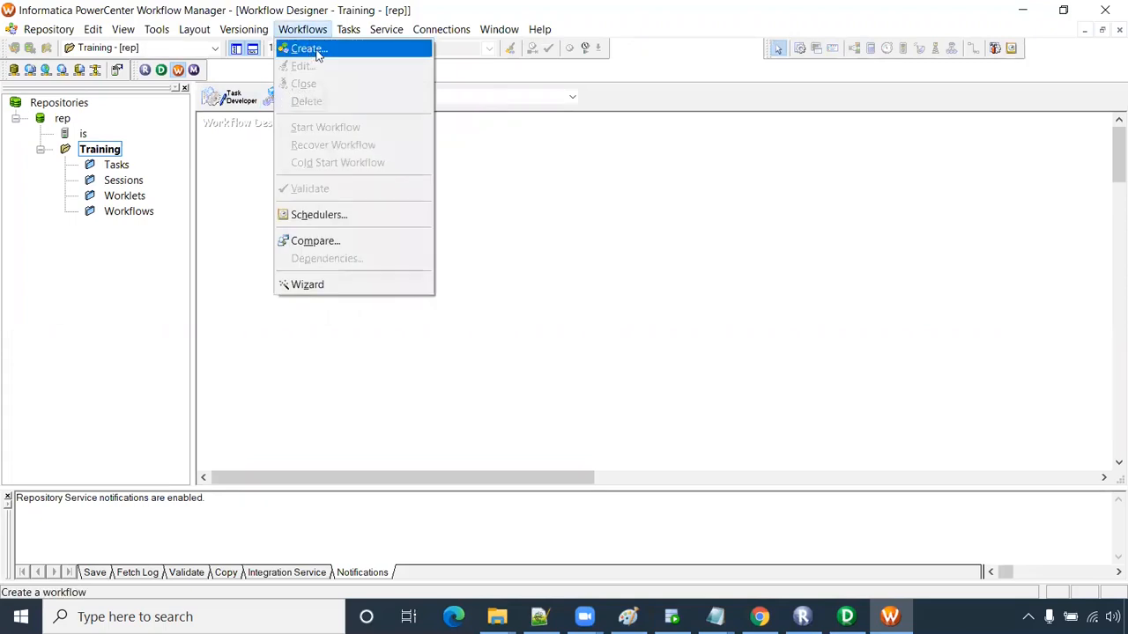
click(319, 52)
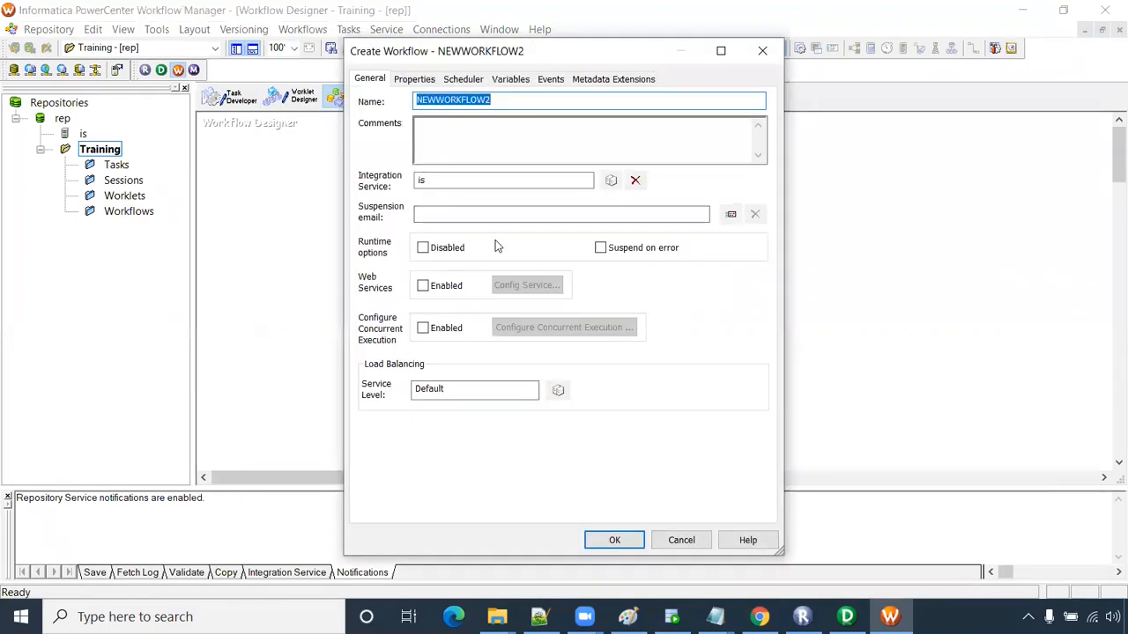
text(Wf_)
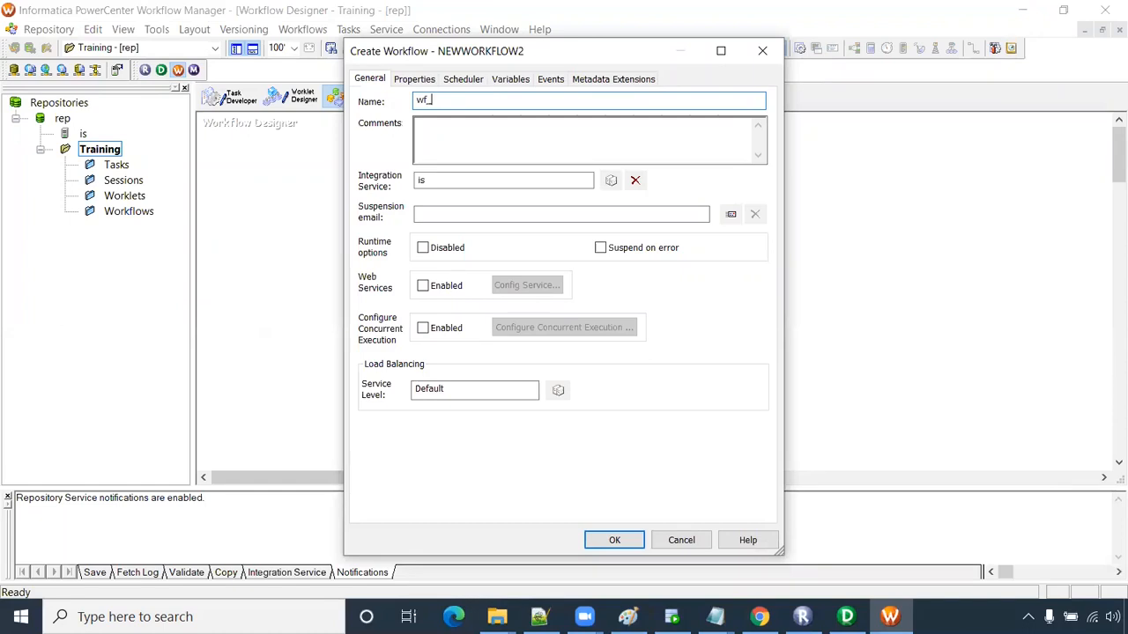
text(Employees_data)
key(Return)
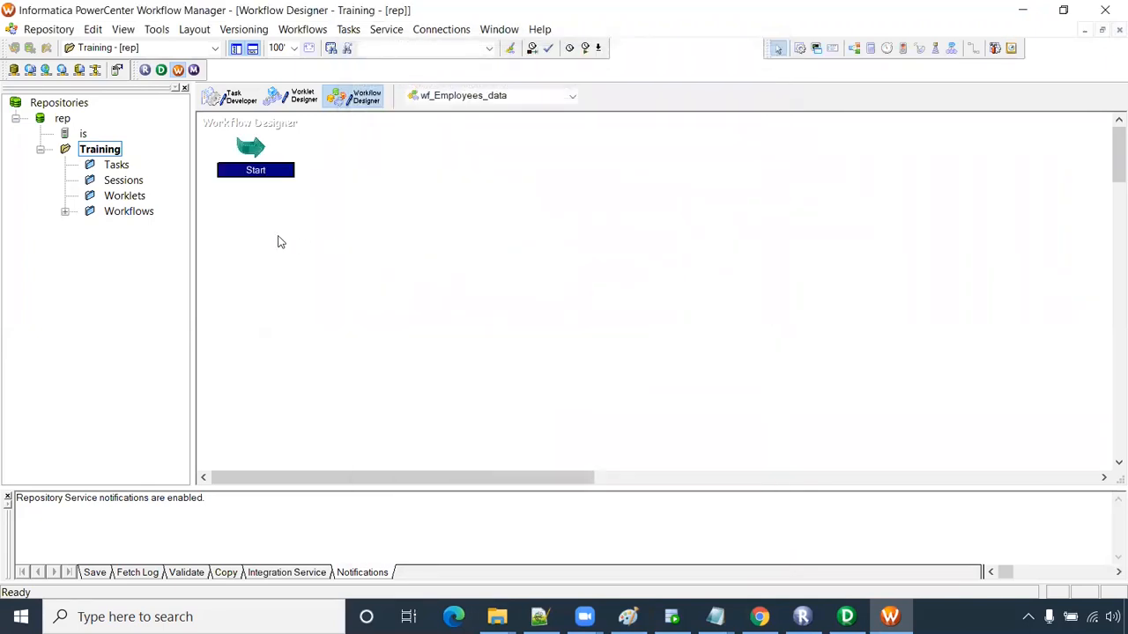
- Place a new session on the canvas using the m_Employees_Data mapping
mouse_move(235, 168)
click(800, 49)
click(513, 176)
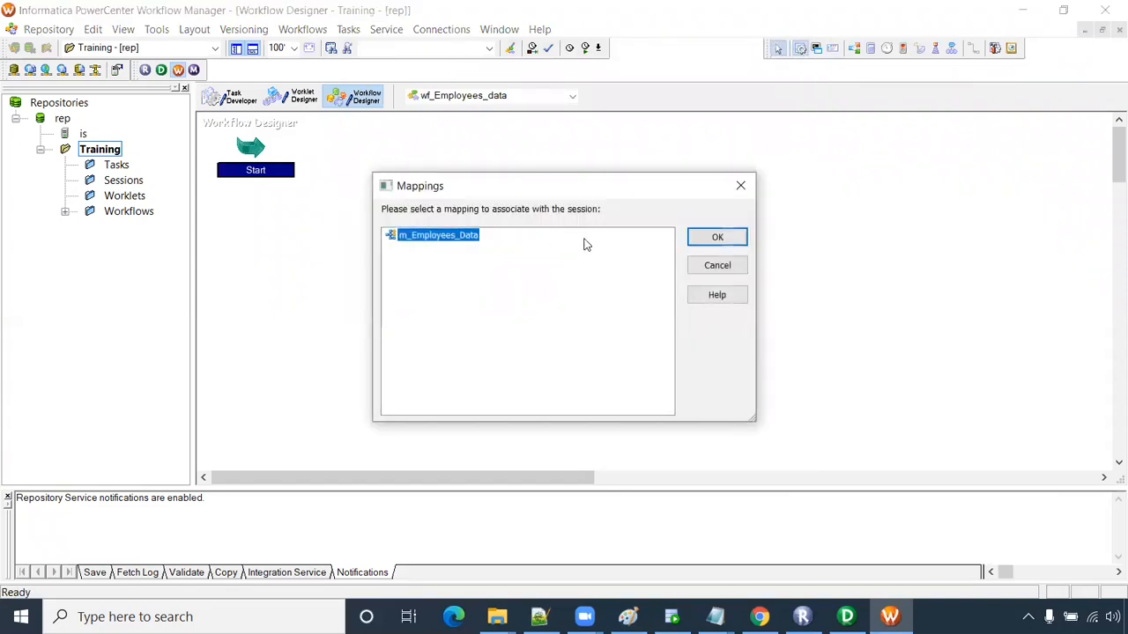
click(717, 237)
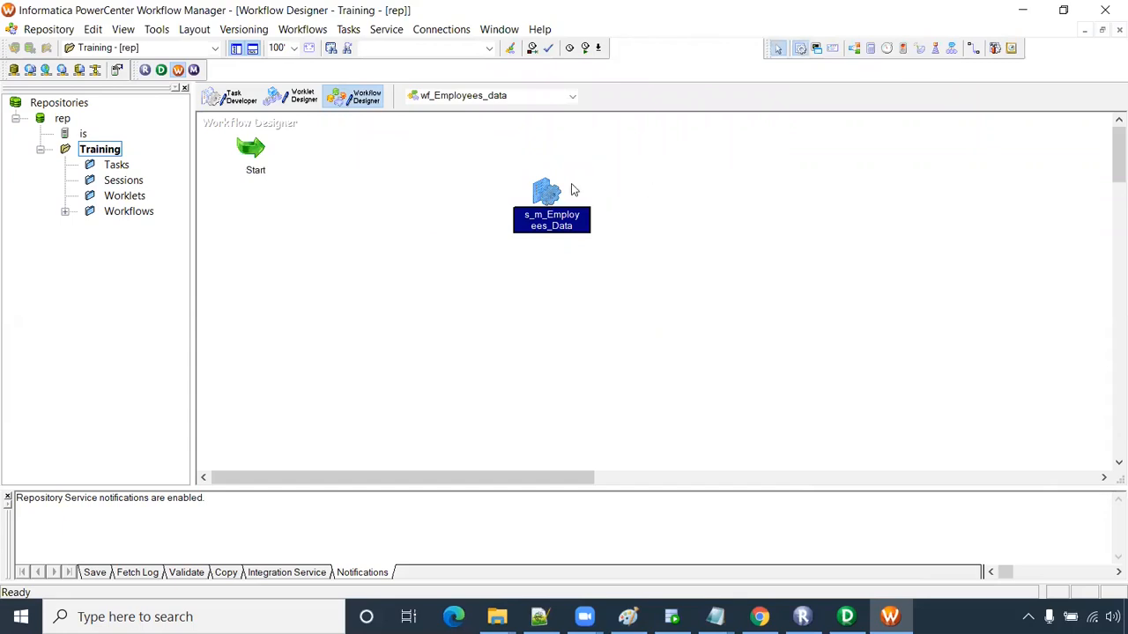
- Try choosing a connection for the SQ_EMPLOYEES source, dismiss the no-connections warning, and cancel
double_click(551, 193)
click(475, 108)
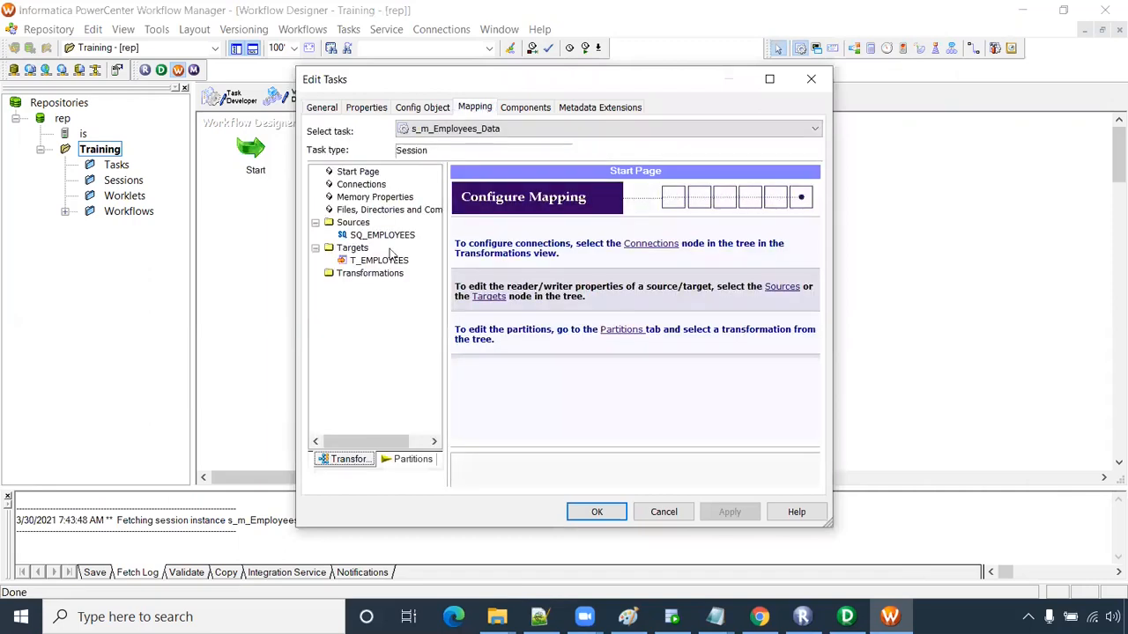
click(384, 236)
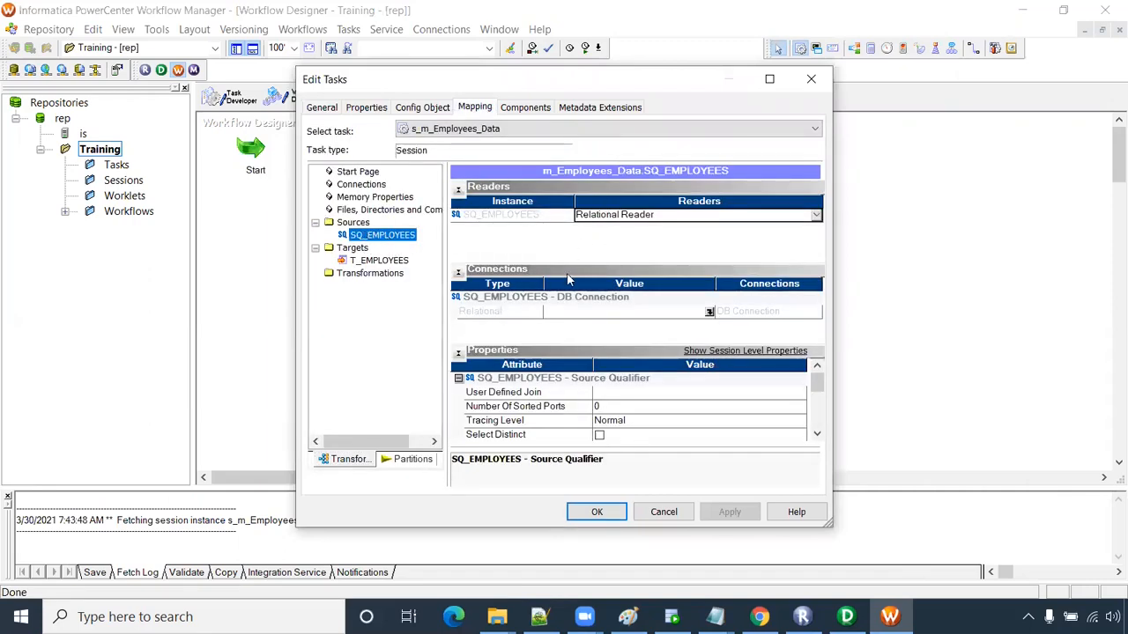
click(710, 312)
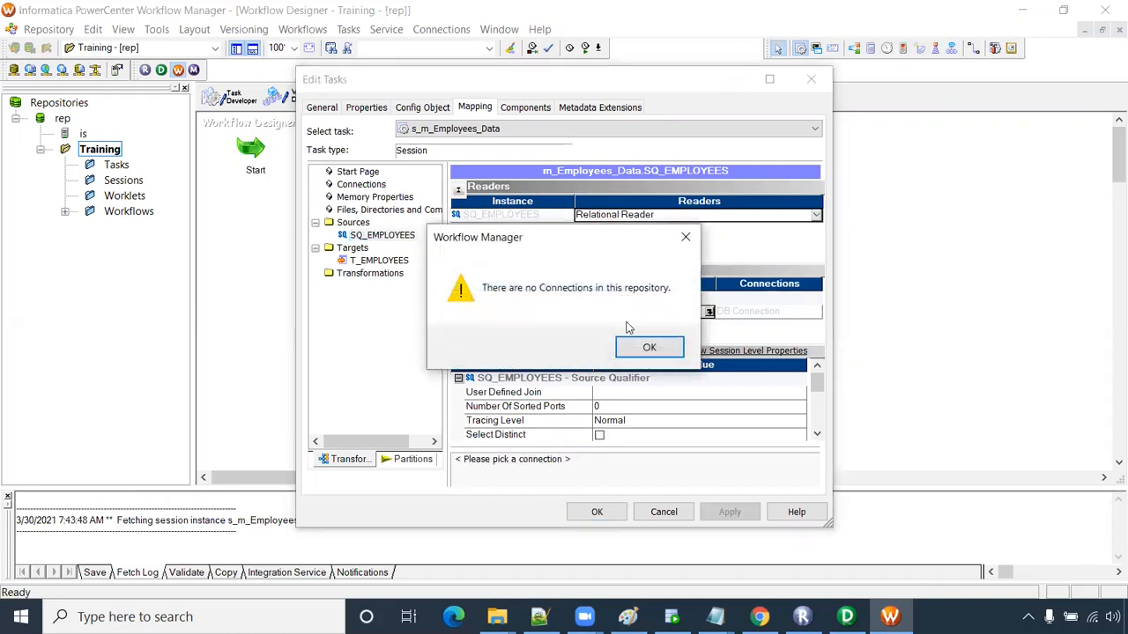
click(627, 348)
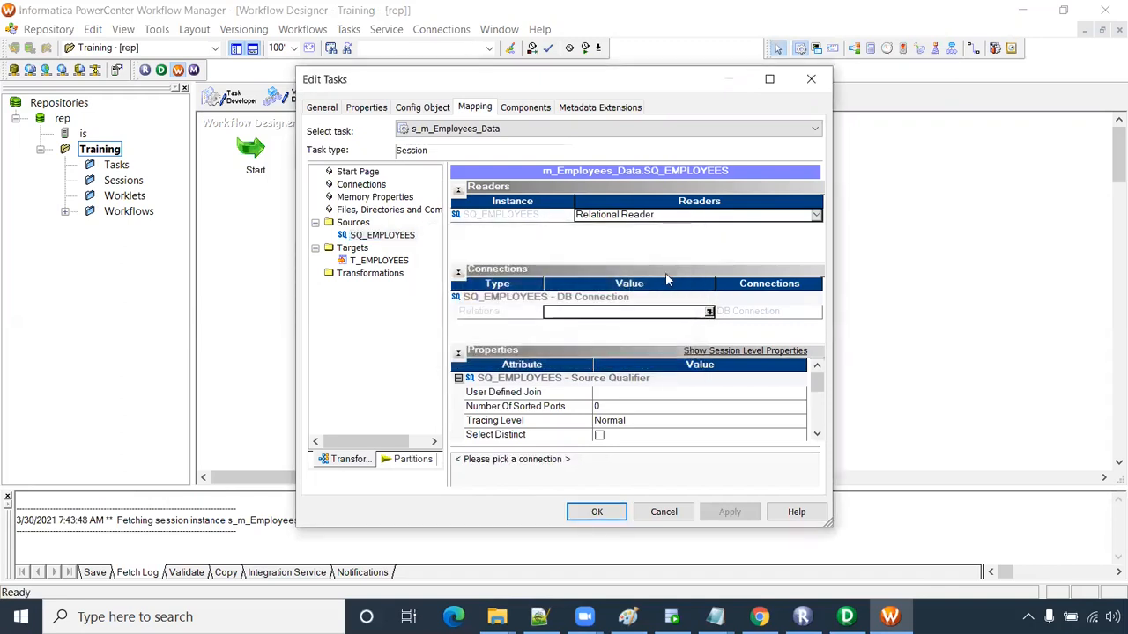
click(663, 514)
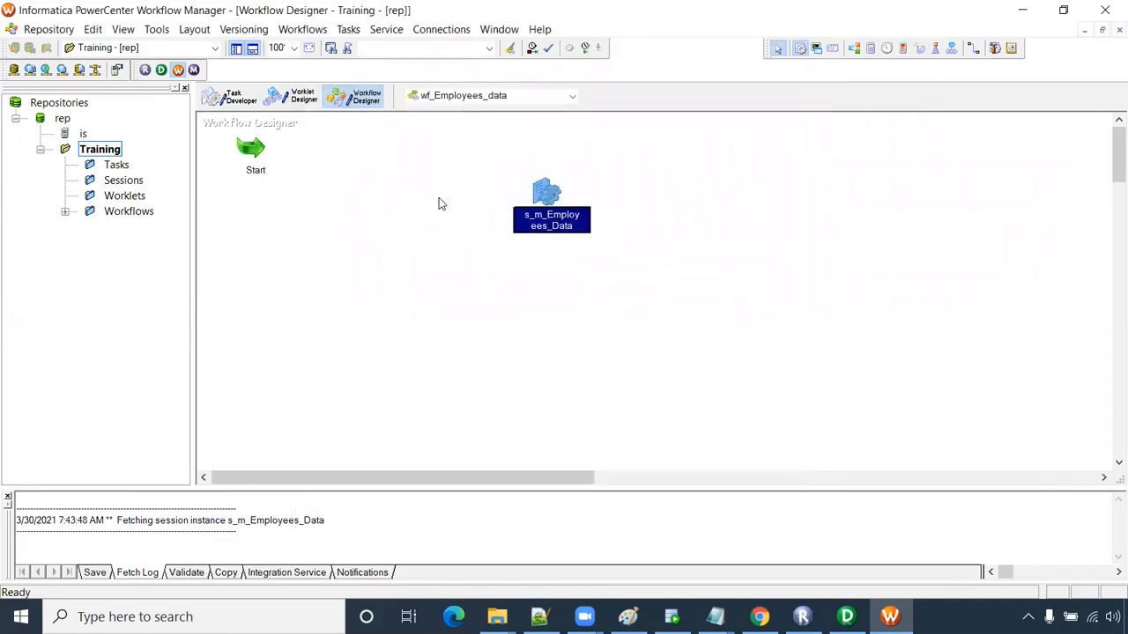
- Create Oracle connection Oracle_Src with user hr, the account password and connect string xe
click(440, 32)
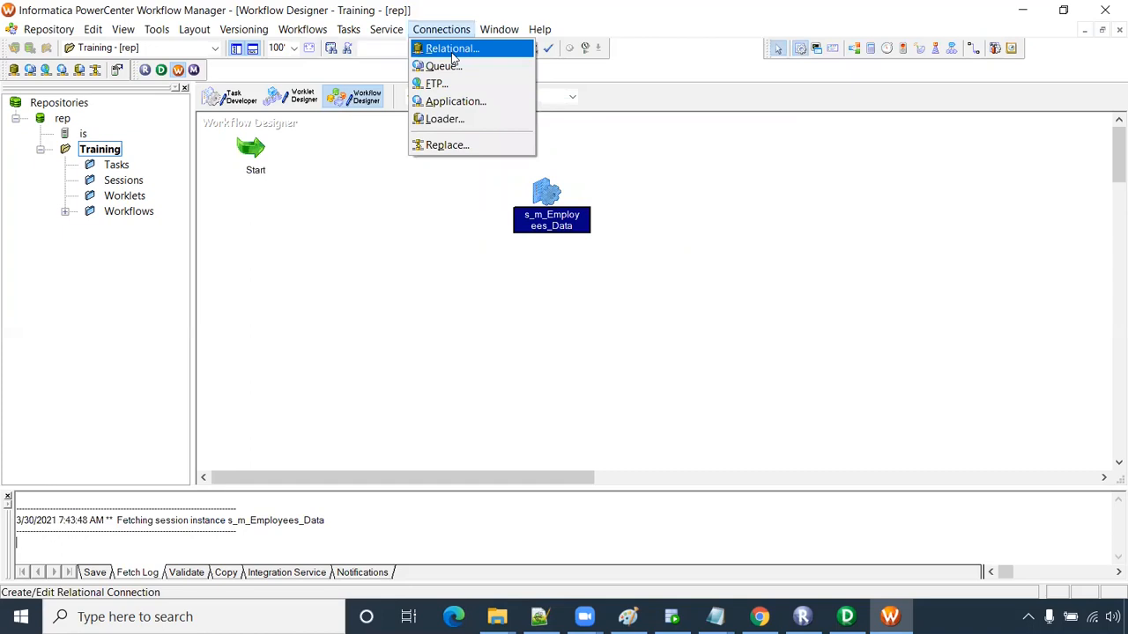
click(464, 53)
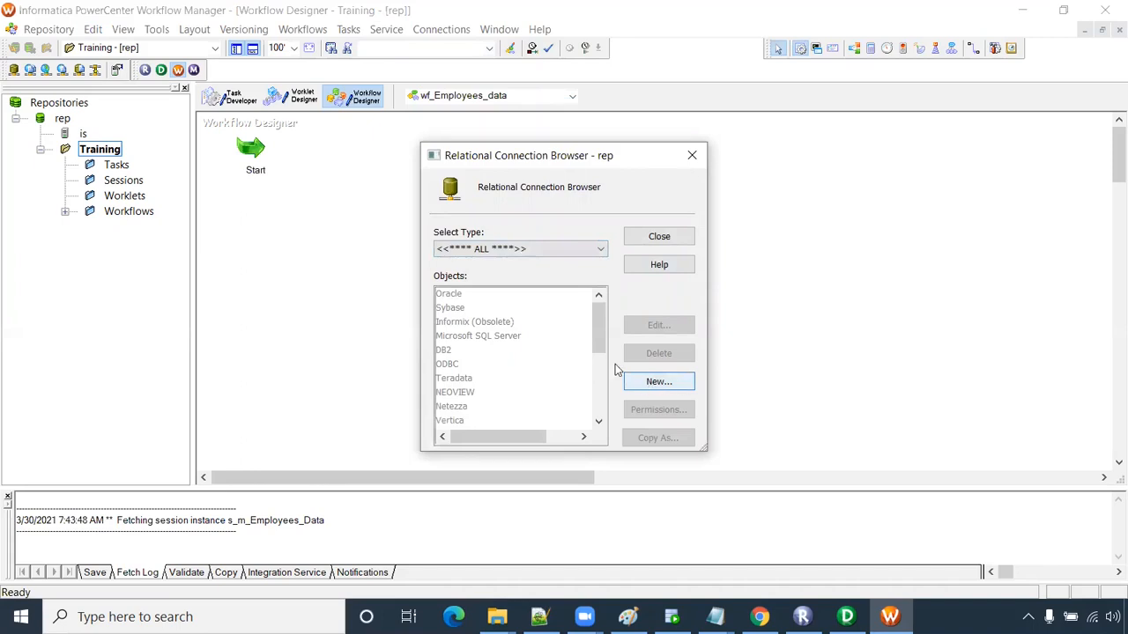
click(659, 381)
click(479, 330)
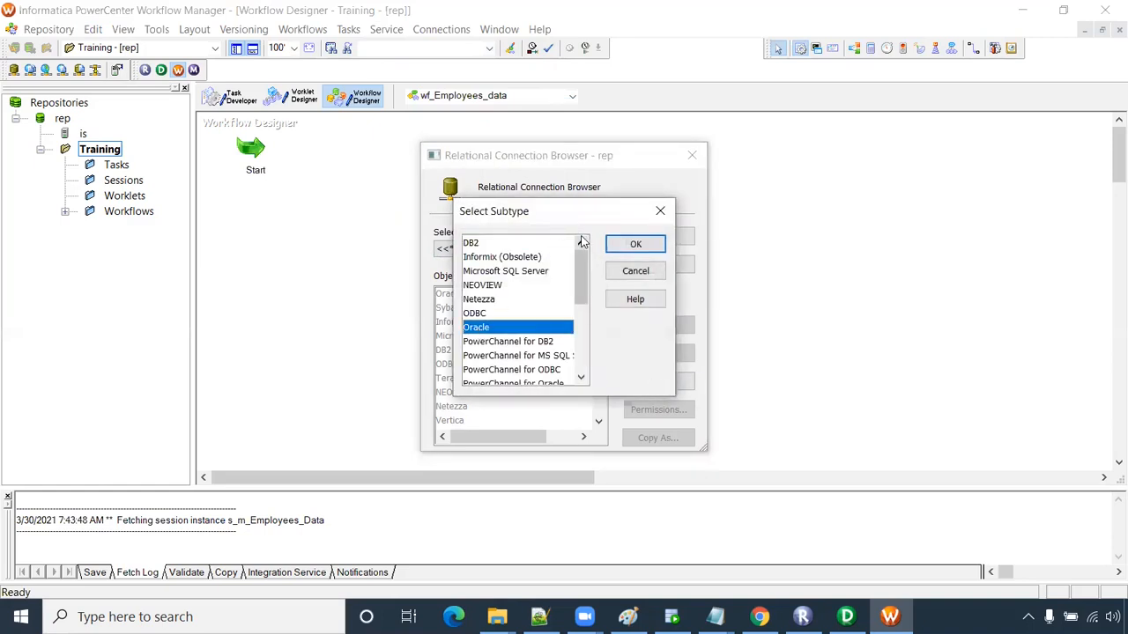
click(635, 244)
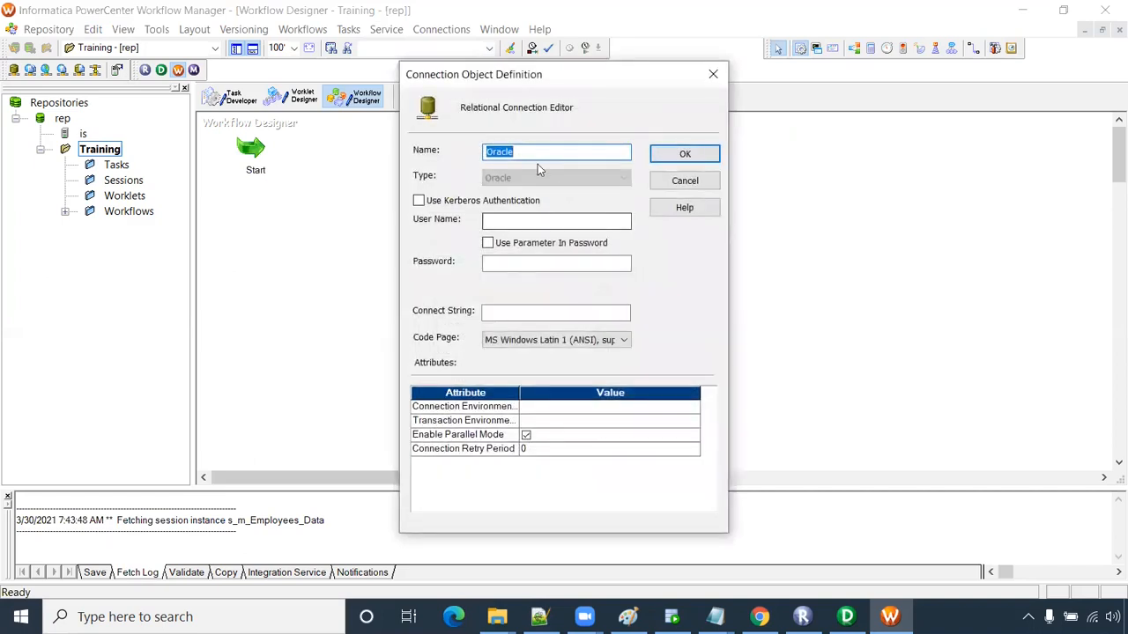
click(517, 153)
text(_Src)
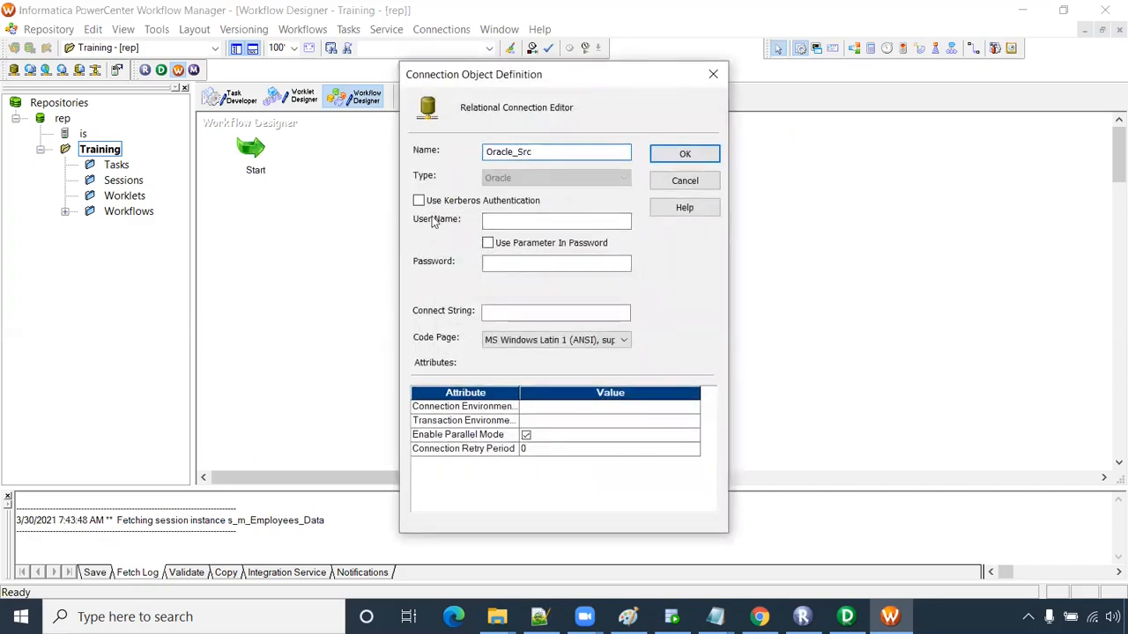
click(487, 222)
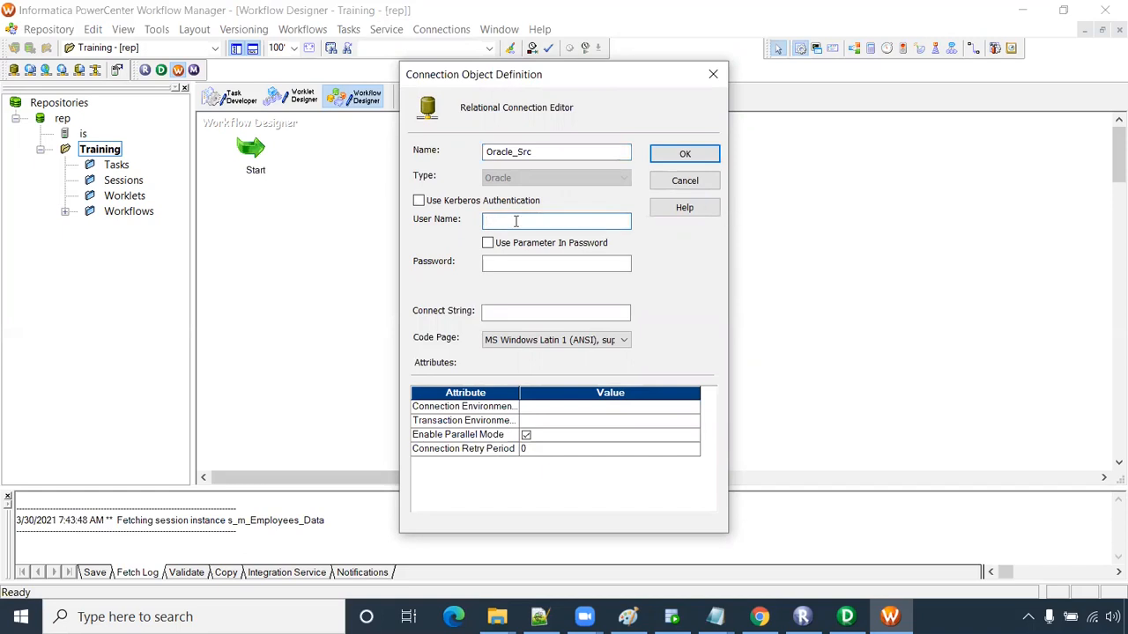
text(hr)
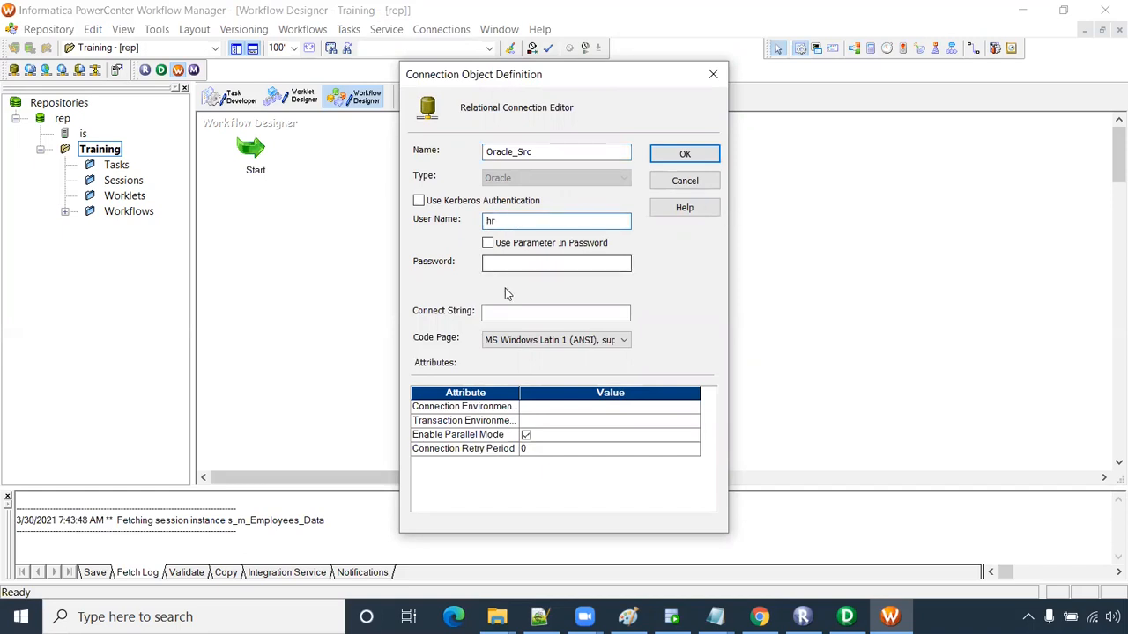
click(516, 261)
text(hr)
click(509, 316)
text(xe)
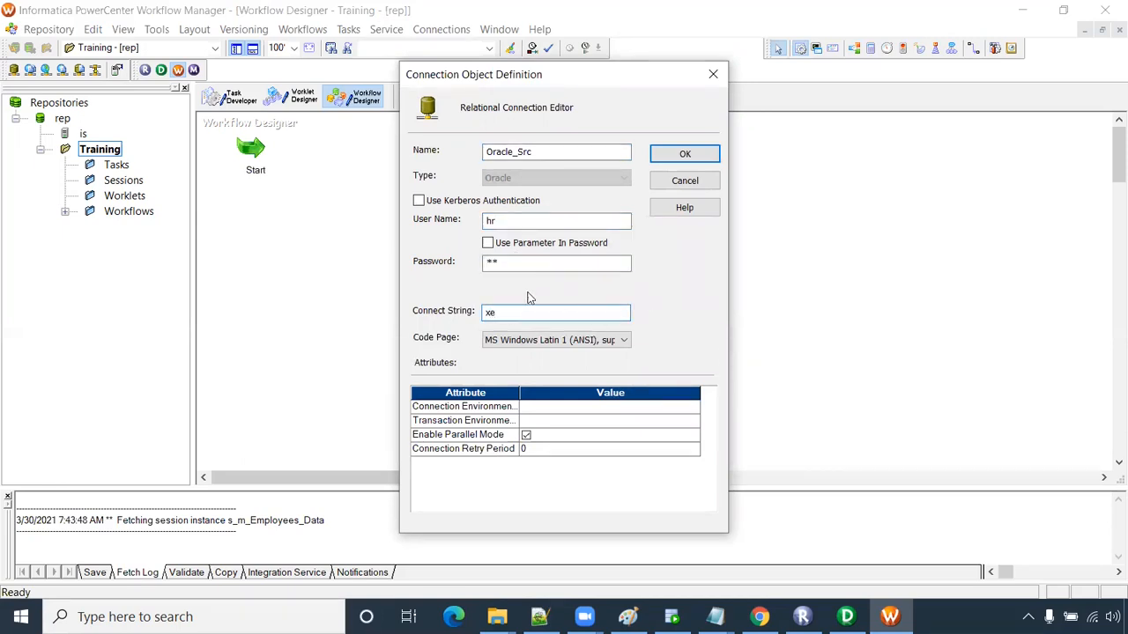
click(695, 154)
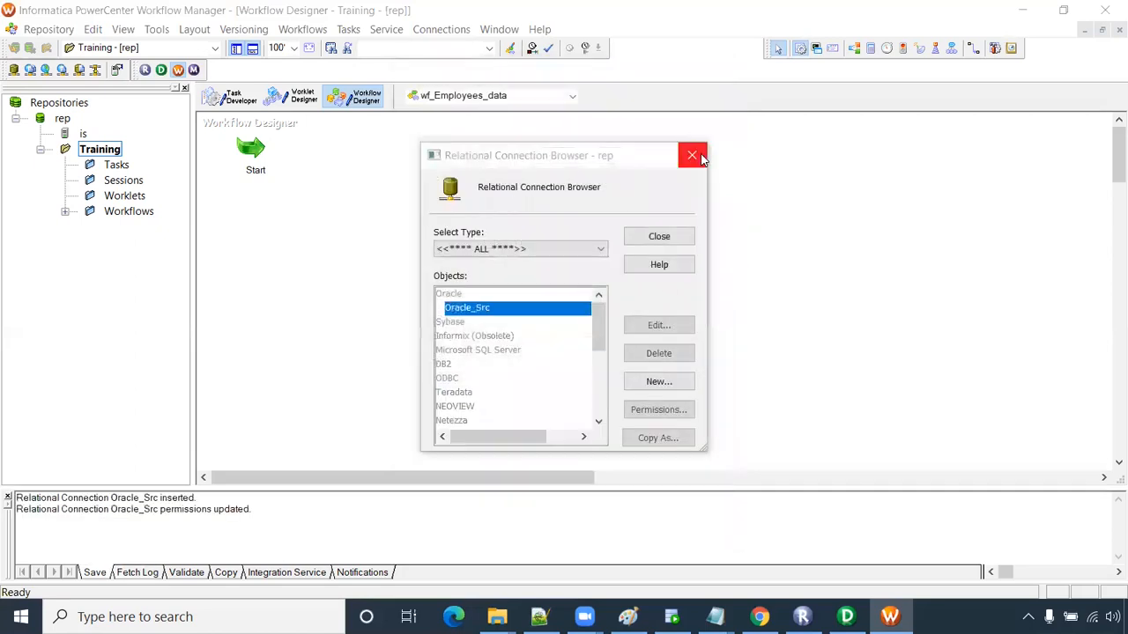
- Create a second Oracle connection, Oracle_Tgt, with connect string xe, then close the browser
click(659, 382)
click(495, 328)
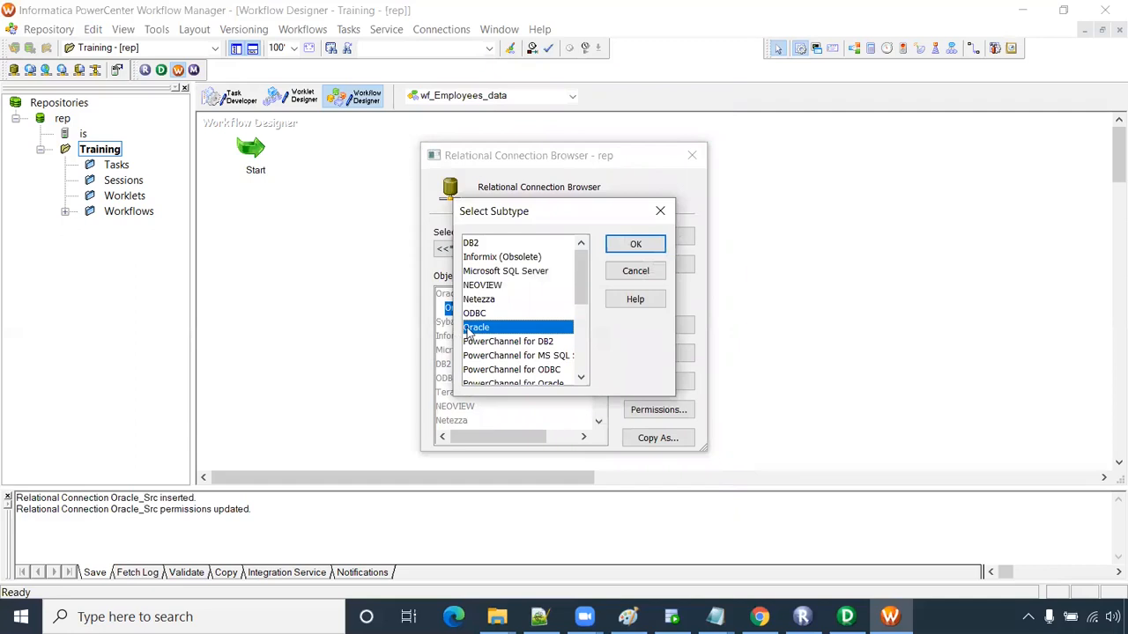
click(635, 244)
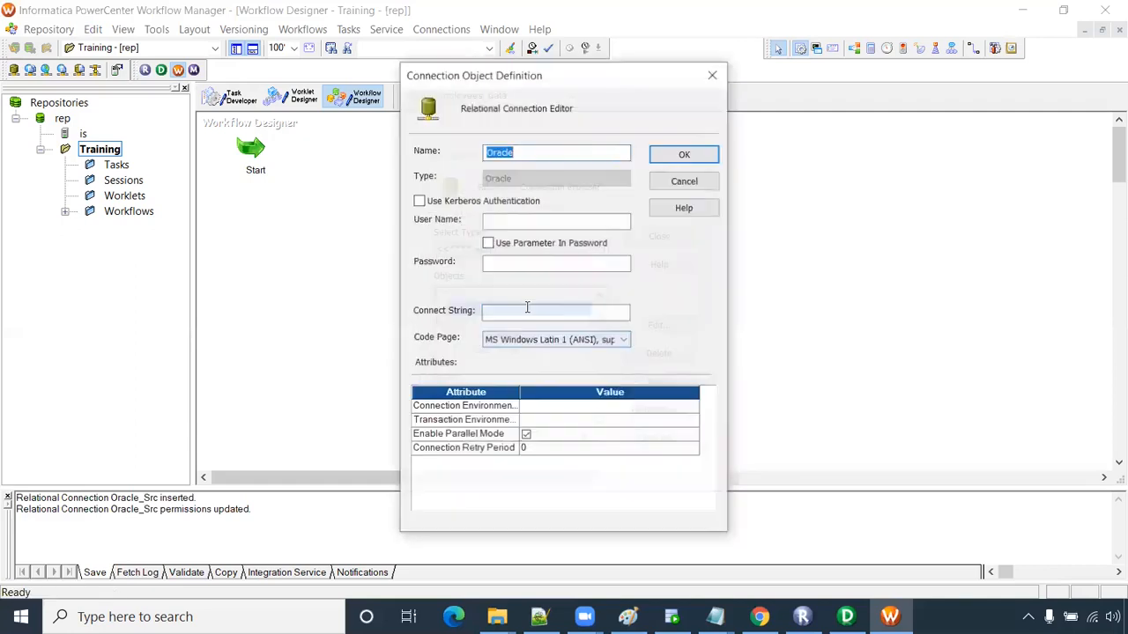
click(522, 153)
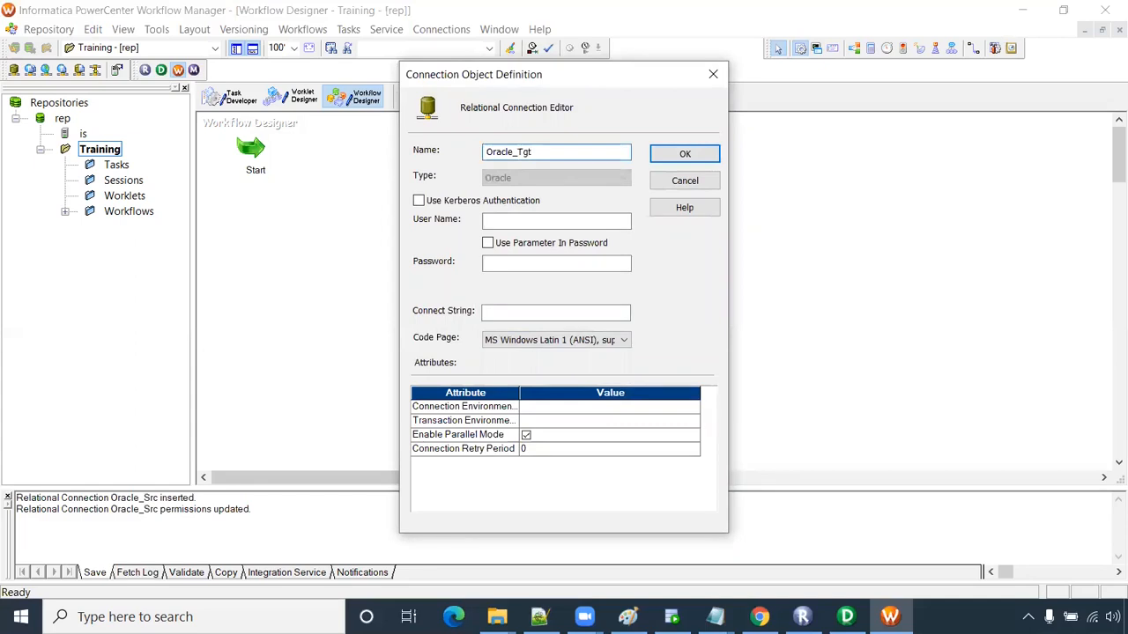
click(510, 220)
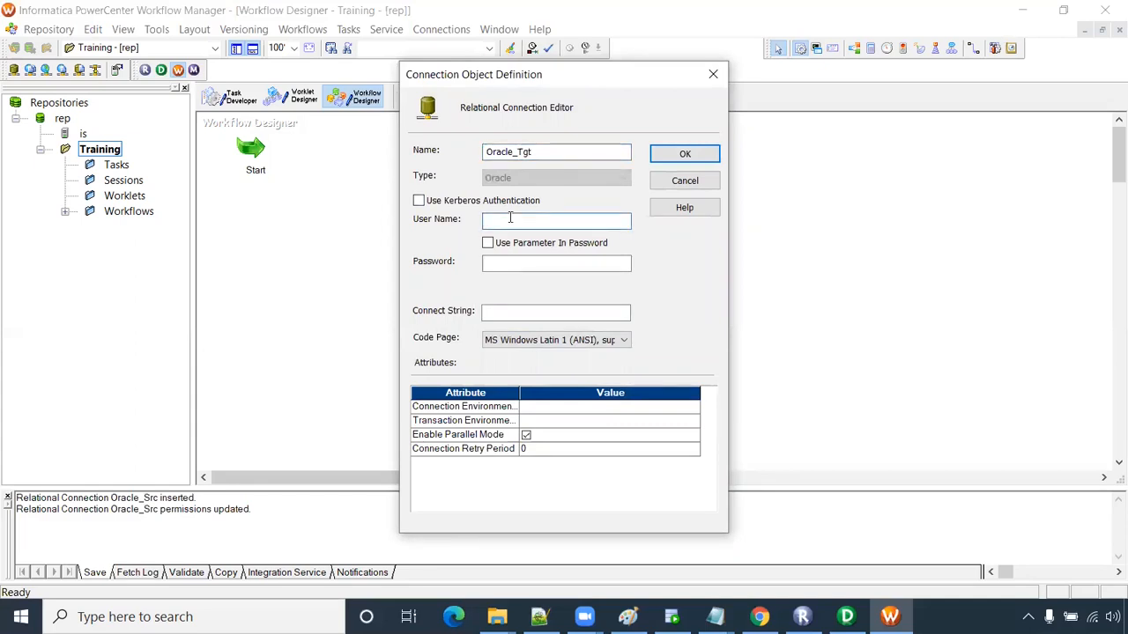
key(Tab)
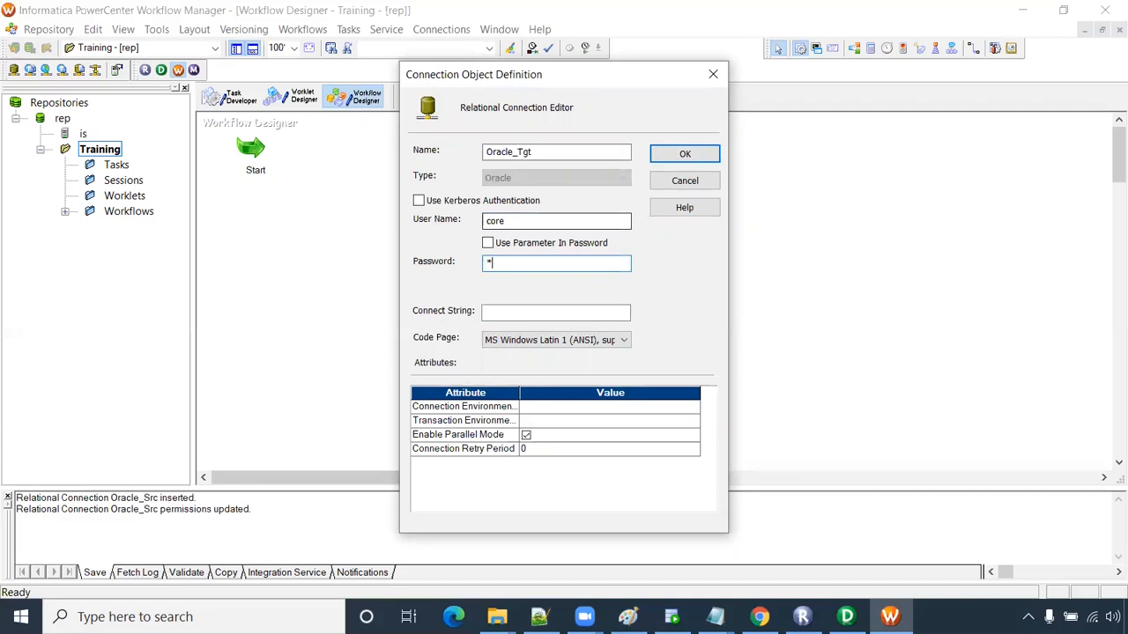
click(506, 310)
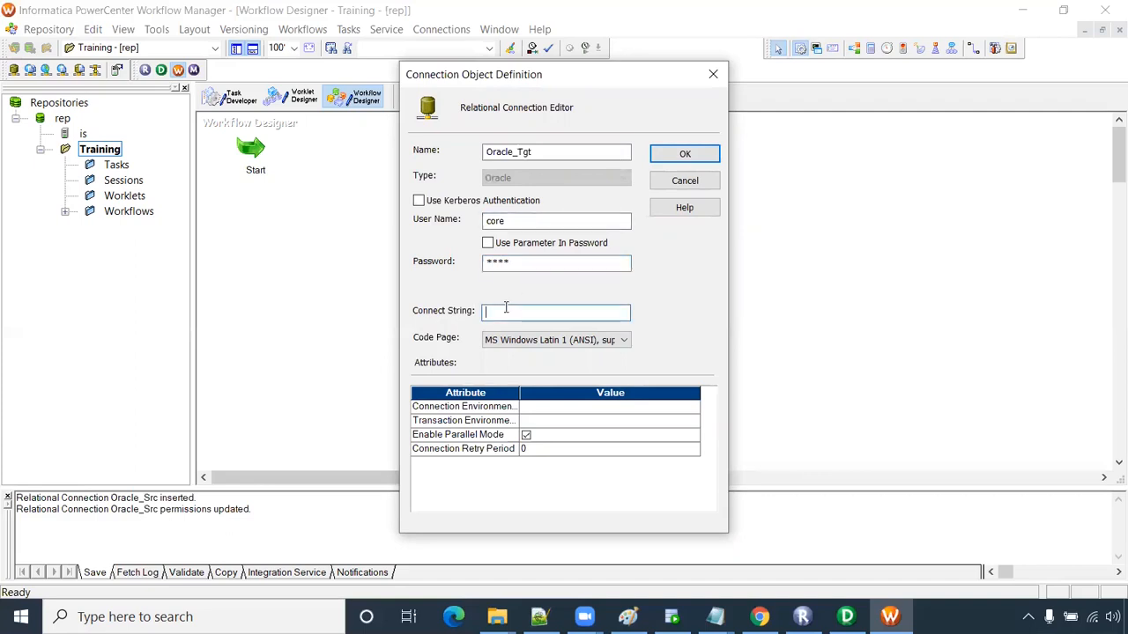
text(xe)
click(693, 162)
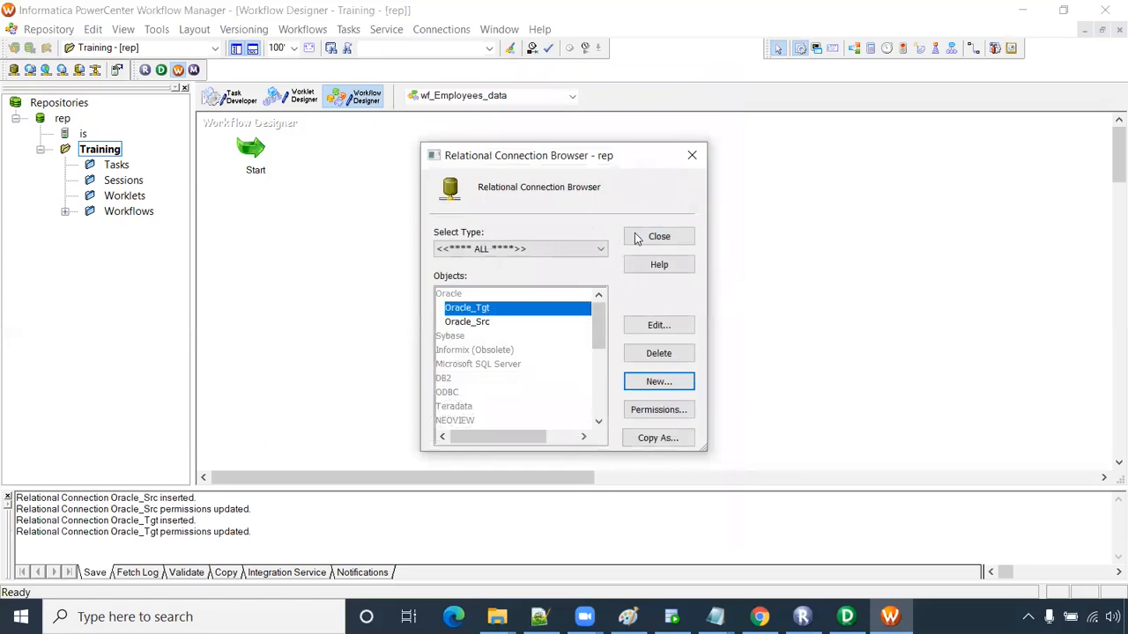
click(670, 237)
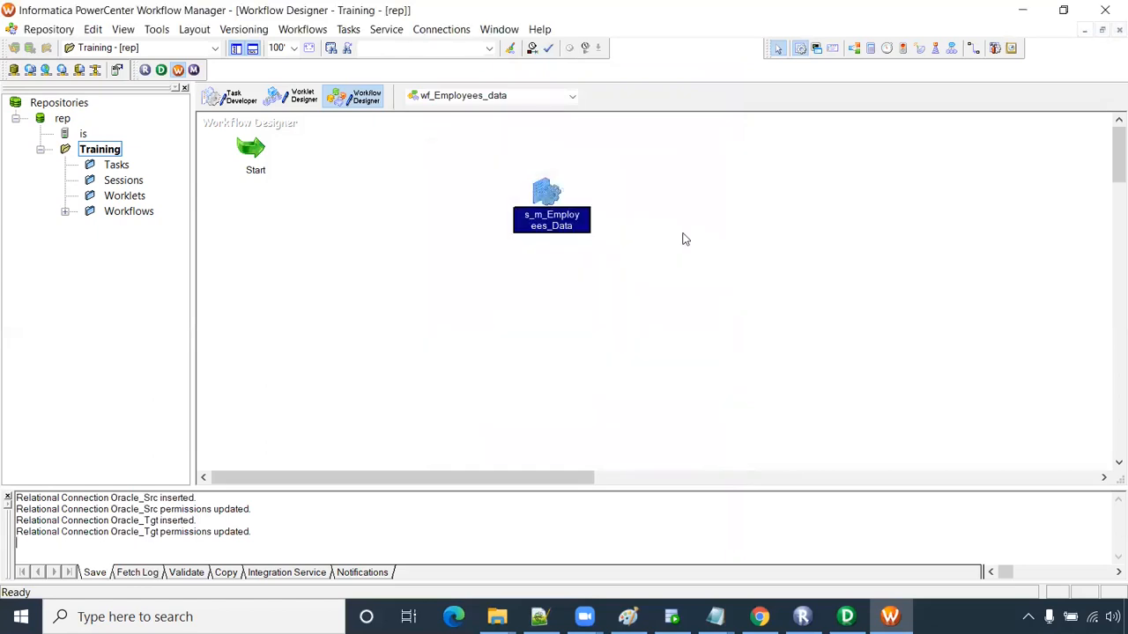
- Set the session's SQ_EMPLOYEES source connection to Oracle_Src
double_click(546, 192)
click(475, 107)
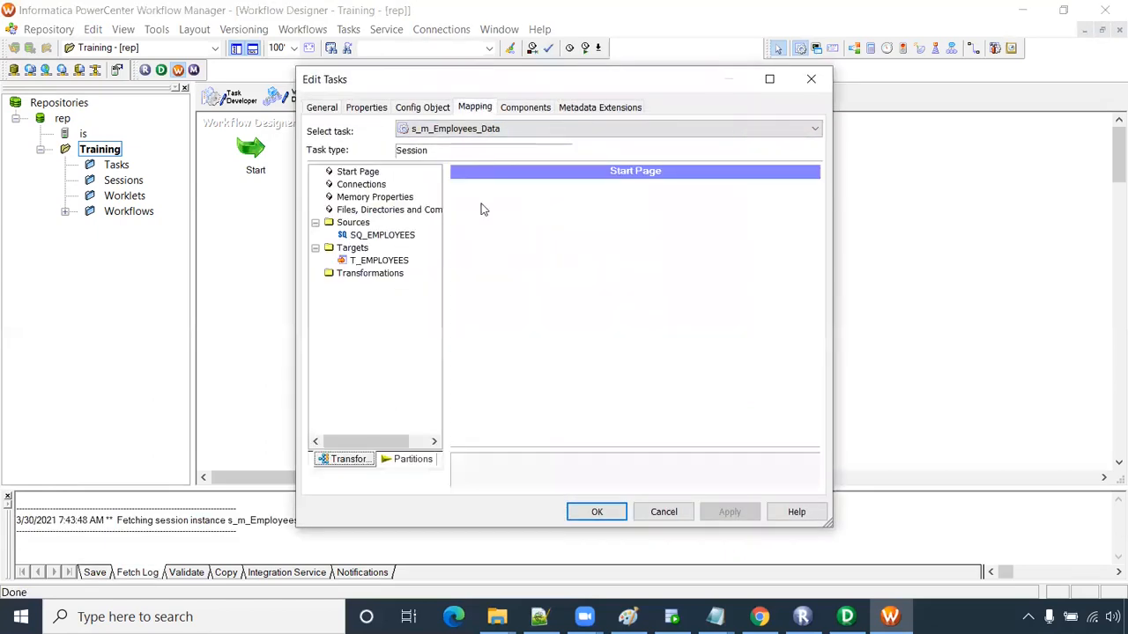
click(392, 236)
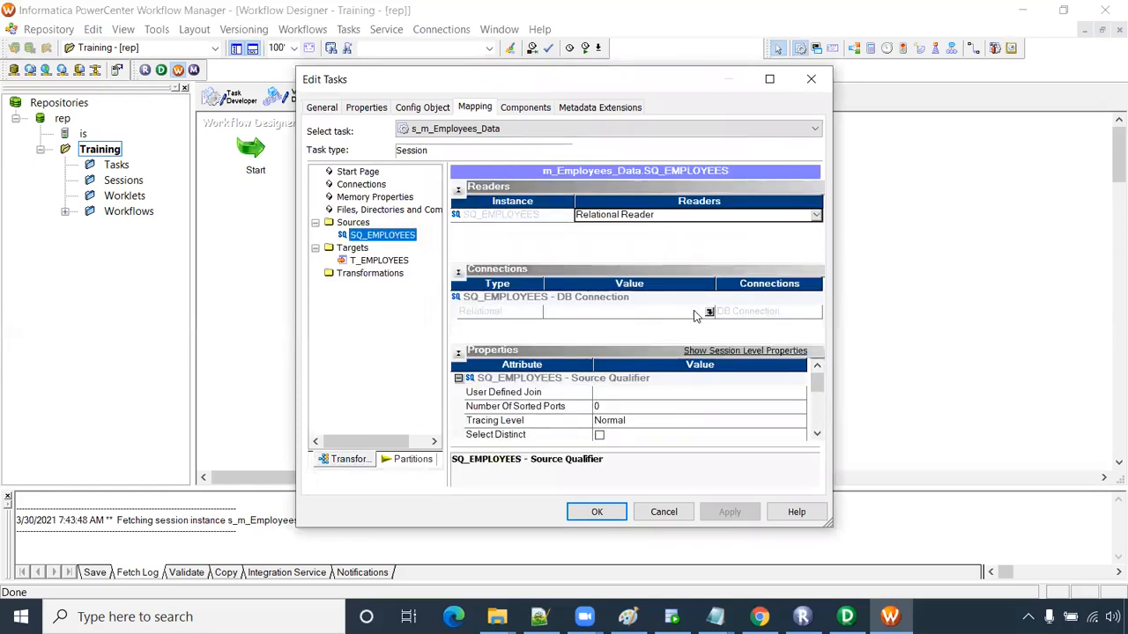
click(710, 312)
click(494, 300)
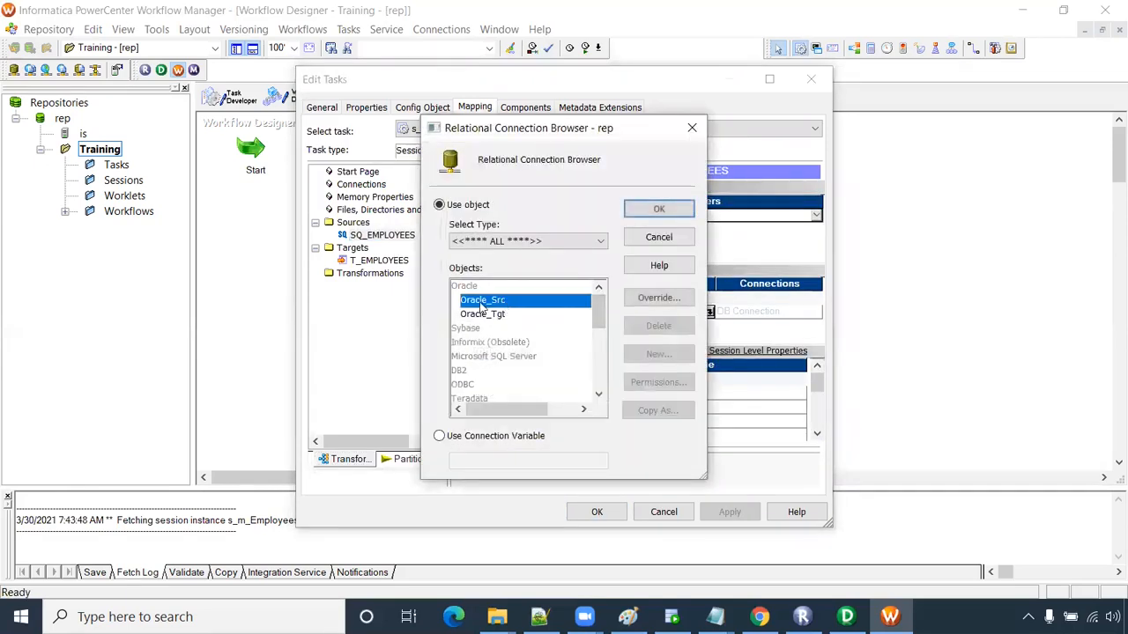
click(658, 209)
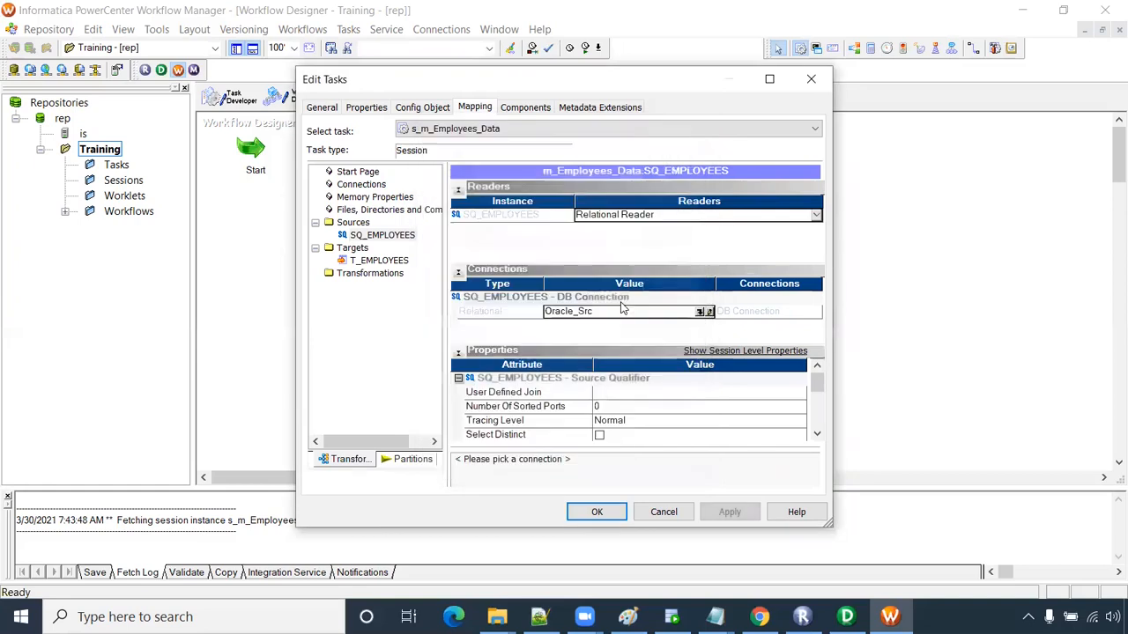
- Set the T_EMPLOYEES target to Oracle_Tgt with truncate target table enabled, and apply
click(382, 261)
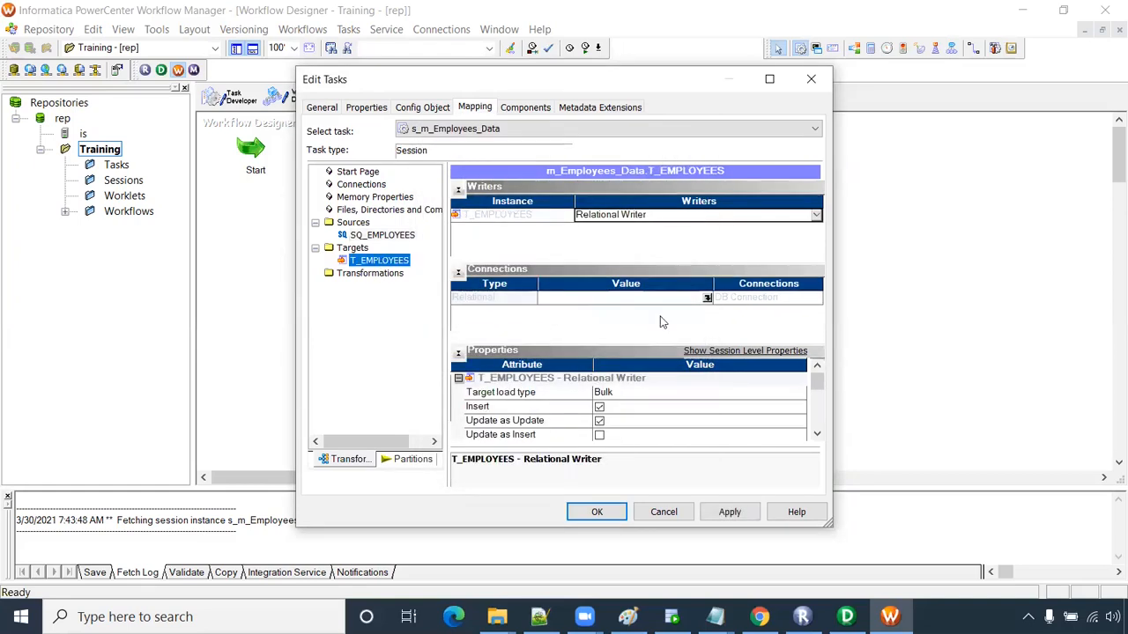
click(706, 299)
click(534, 314)
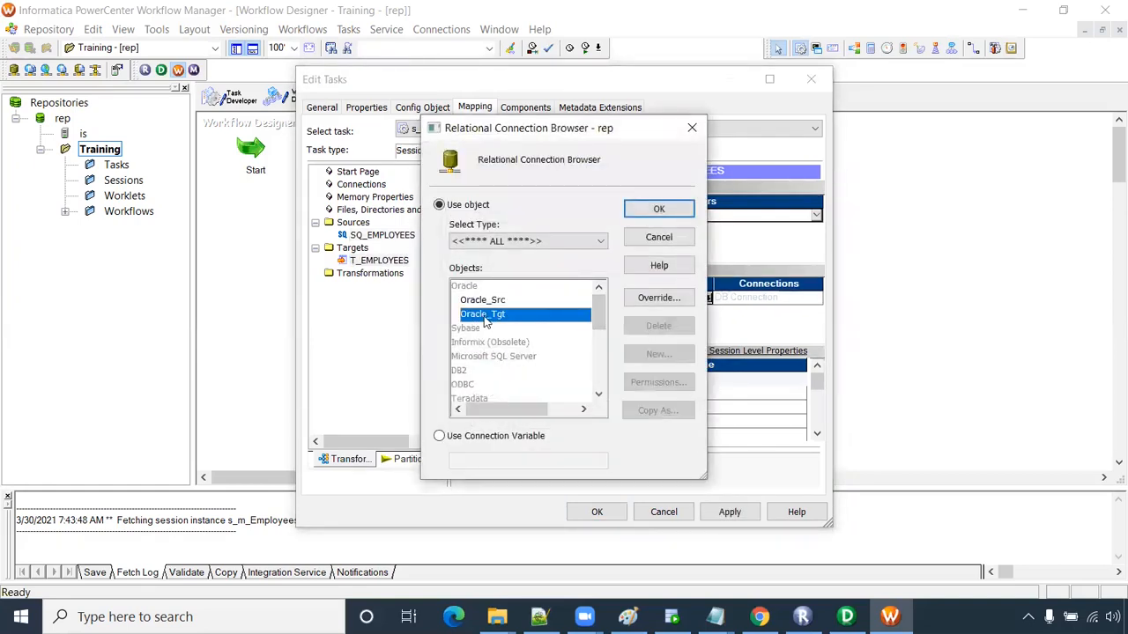
click(652, 212)
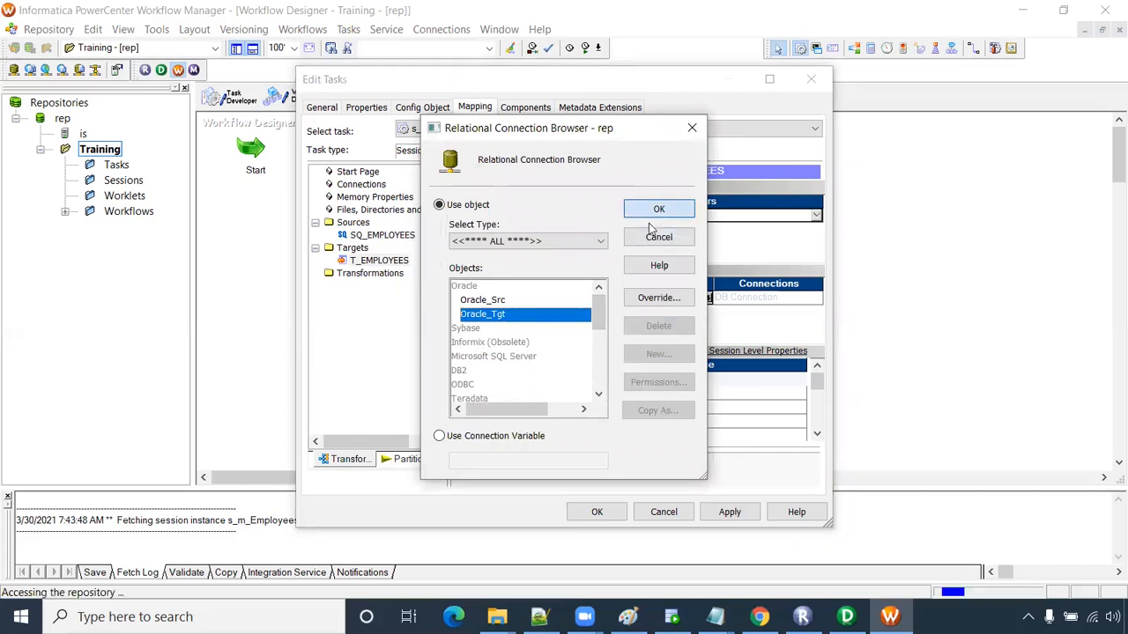
click(817, 434)
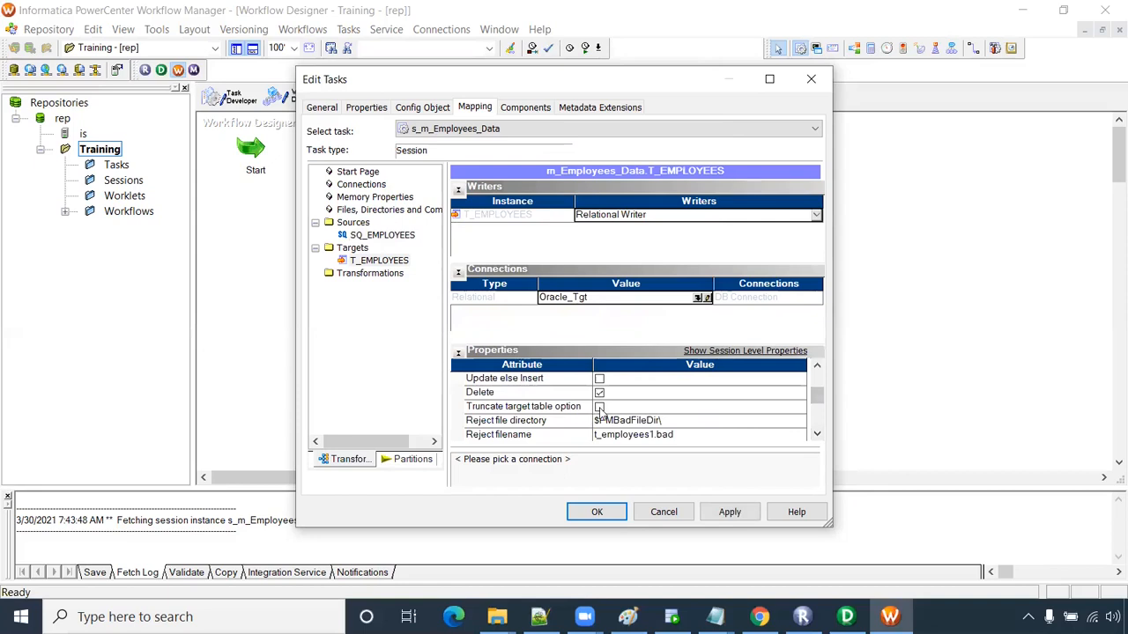
click(599, 407)
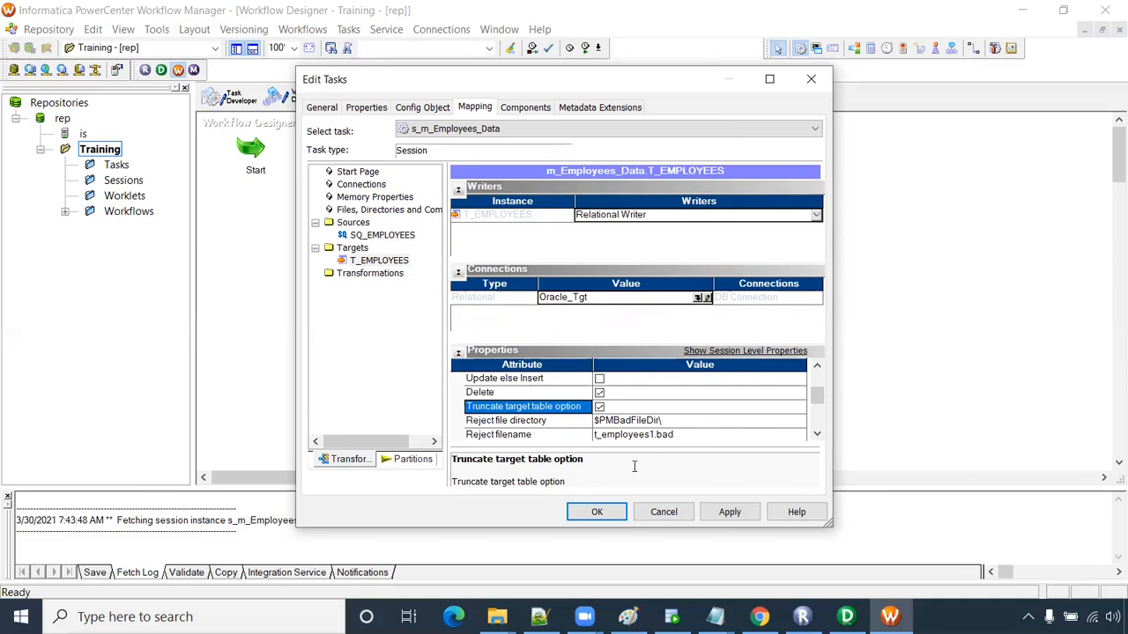
click(730, 515)
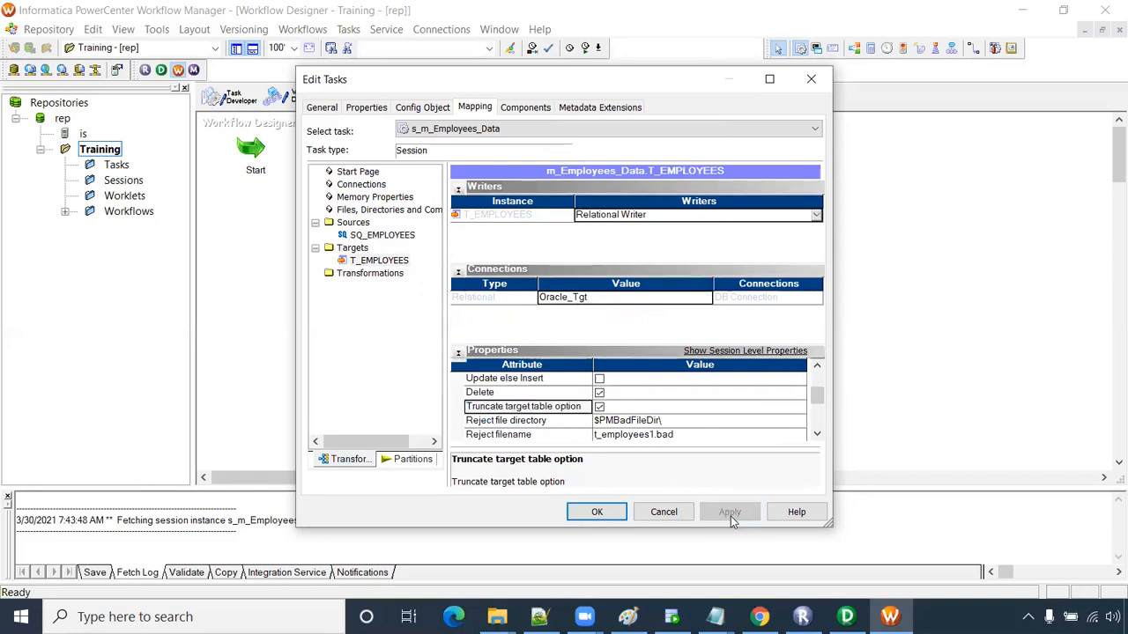
click(599, 516)
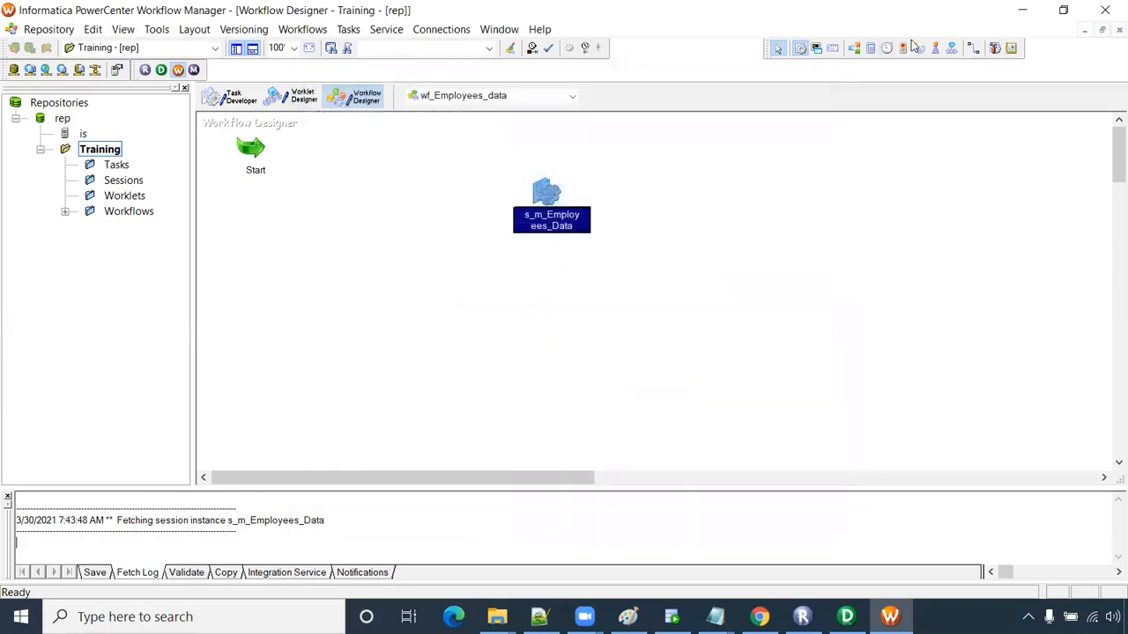
- Link the Start task to the s_m_Employees_Data session
click(973, 49)
drag(249, 147, 249, 147)
drag(552, 171, 547, 192)
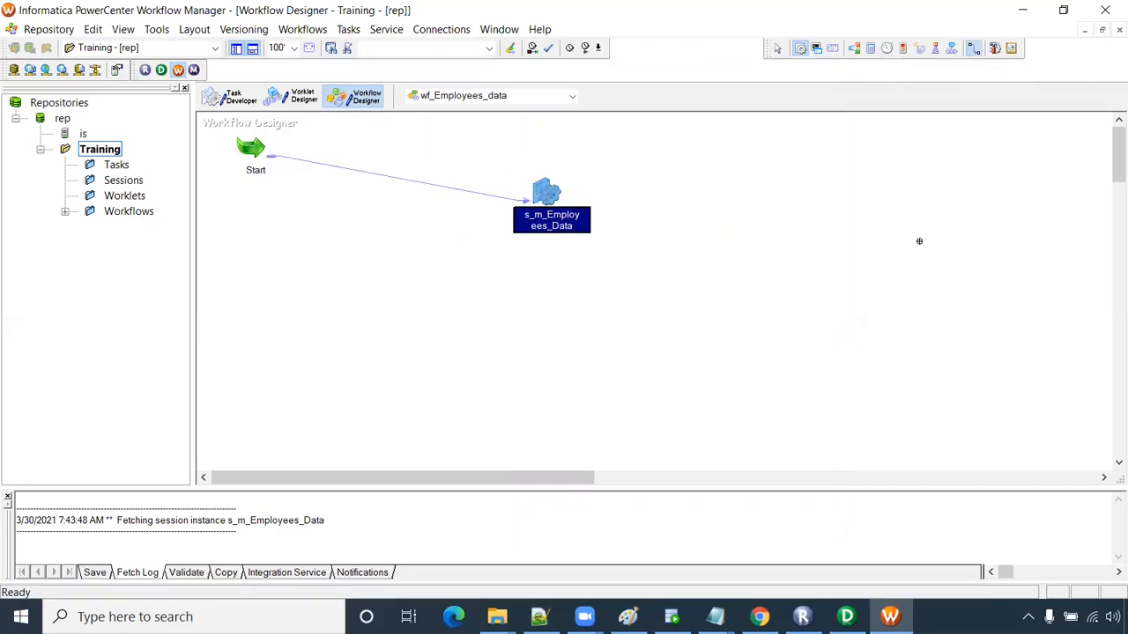
- Save the workflow, confirm it is VALID, and start running wf_Employees_data
key(ctrl+s)
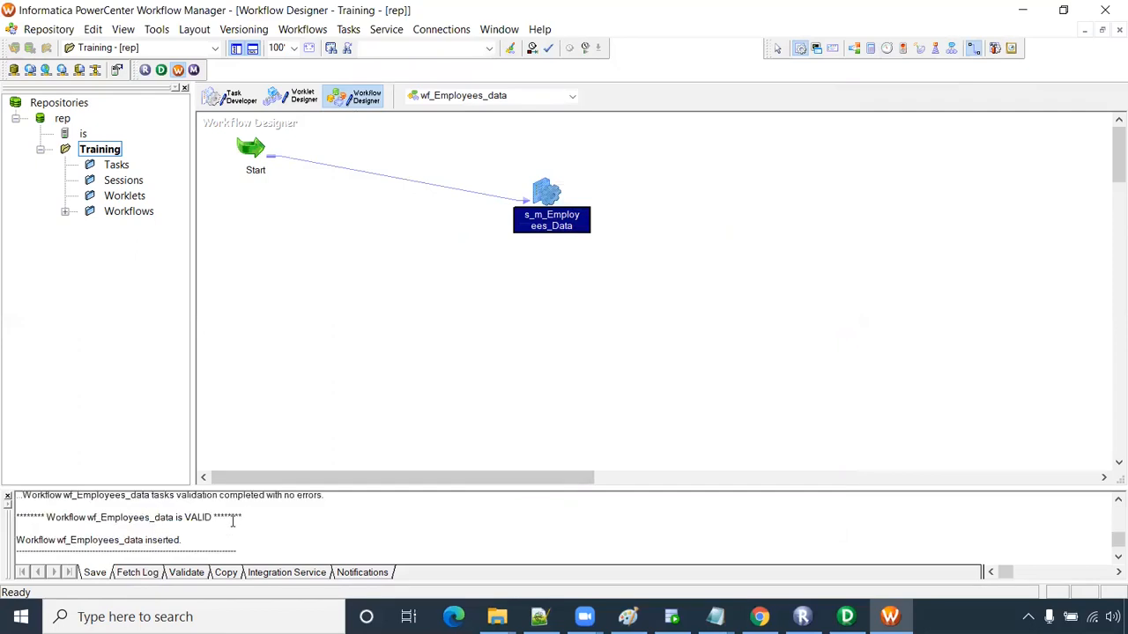
drag(244, 533, 15, 532)
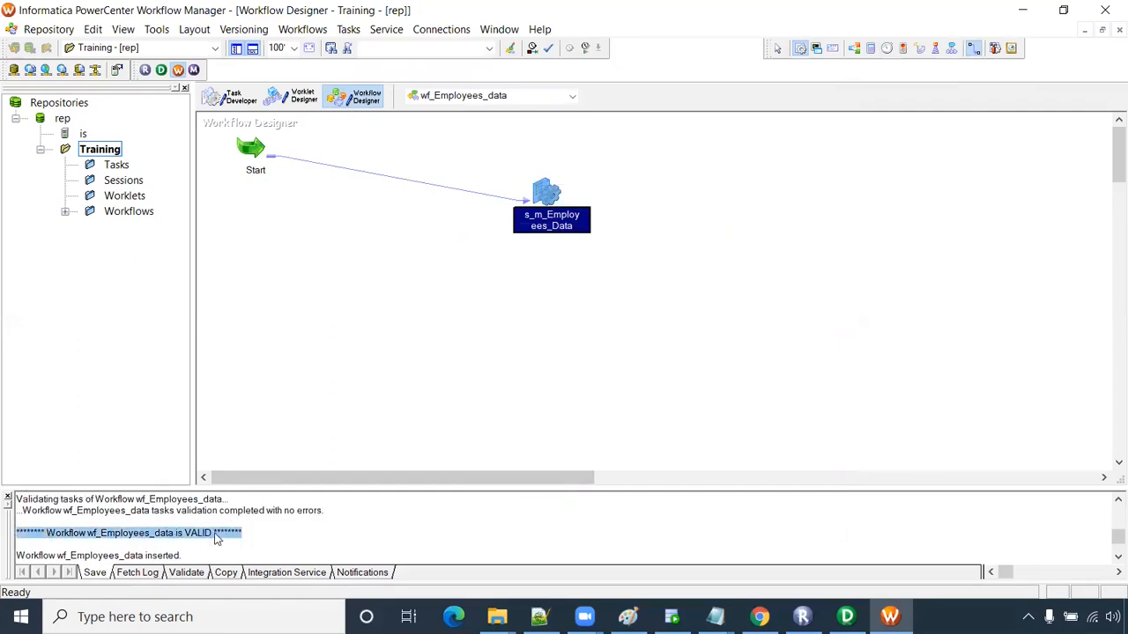
right_click(367, 247)
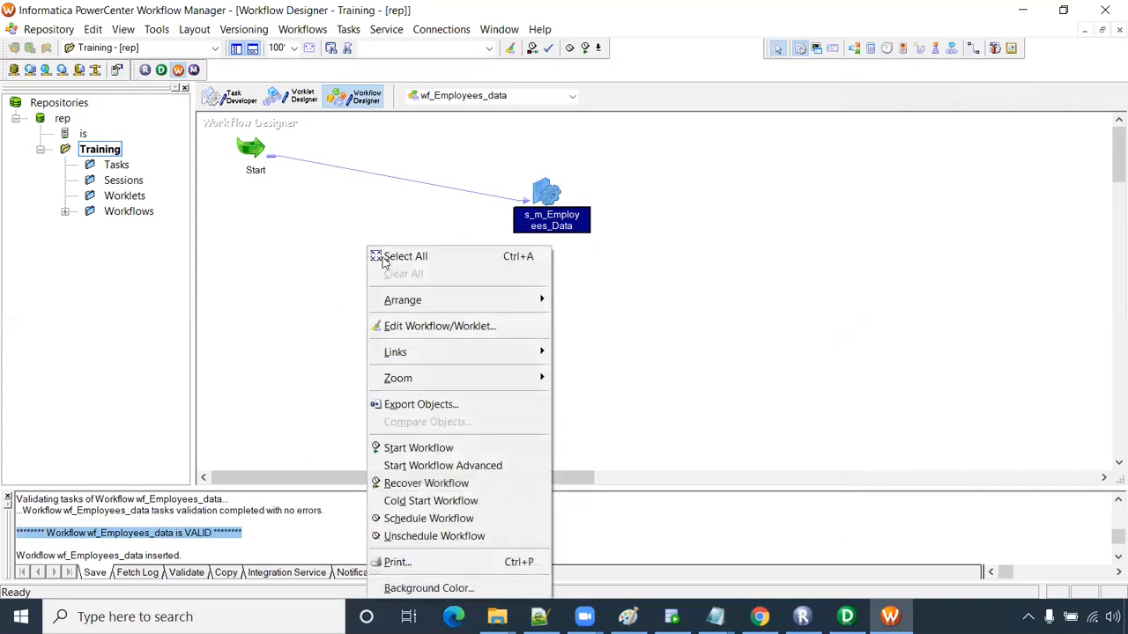
click(420, 449)
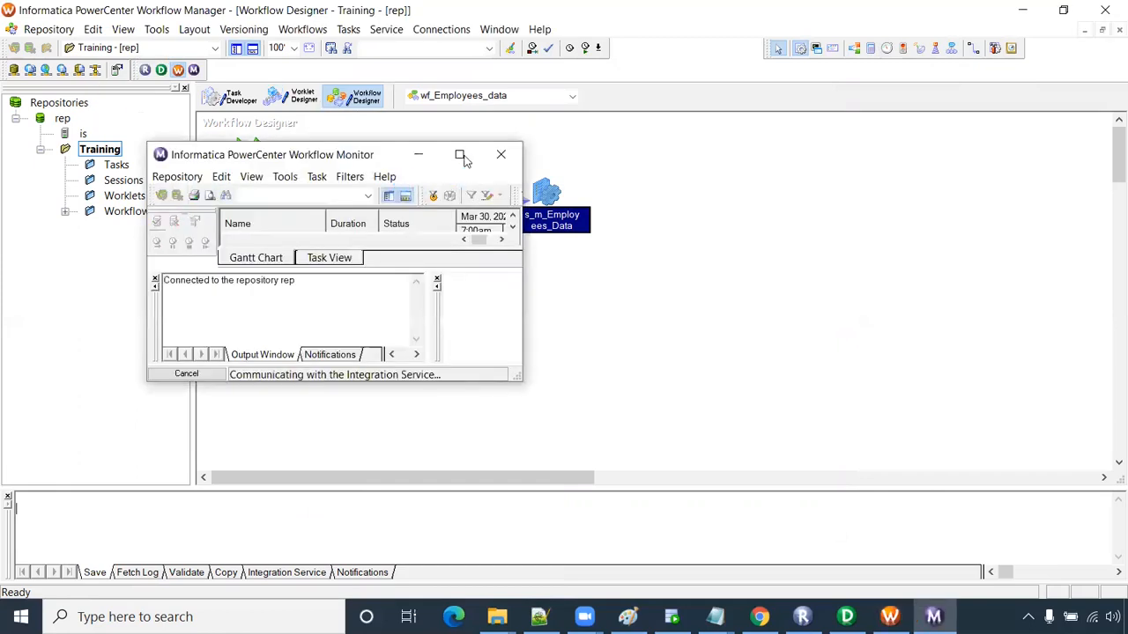
- Maximize Workflow Monitor, switch to Task View, and widen the columns and navigator pane
click(460, 156)
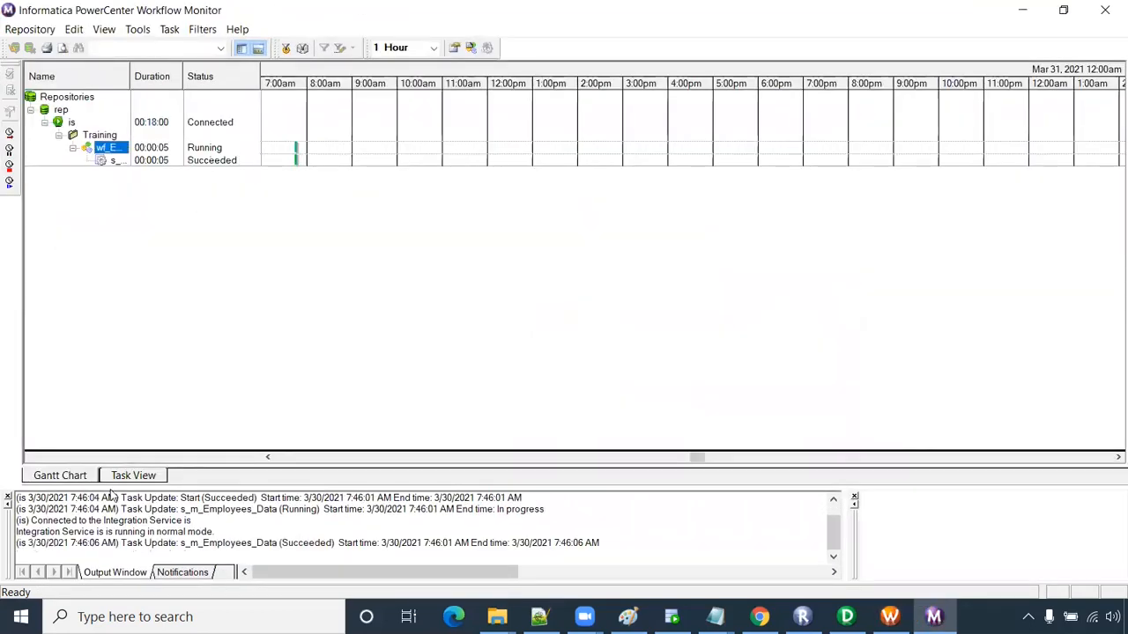
click(134, 475)
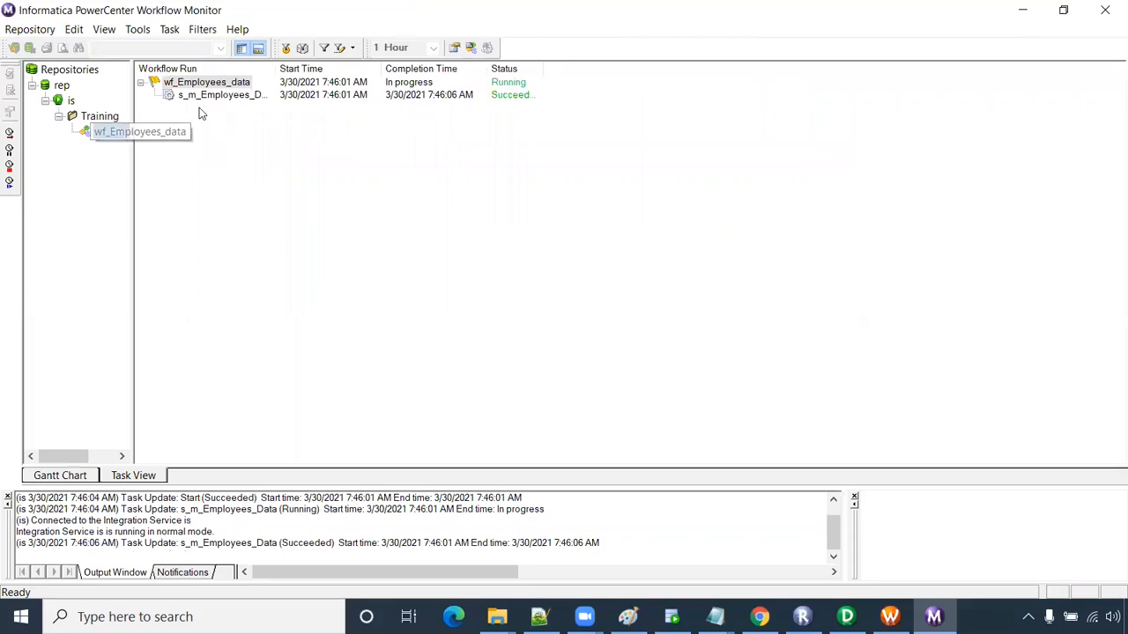
click(210, 99)
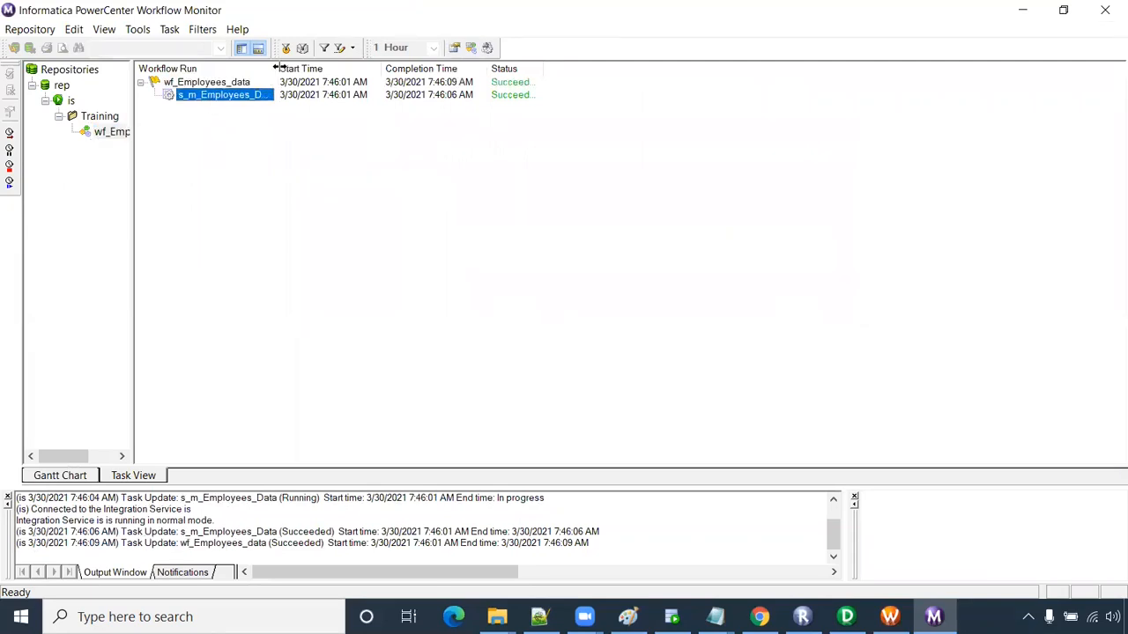
drag(276, 68, 364, 69)
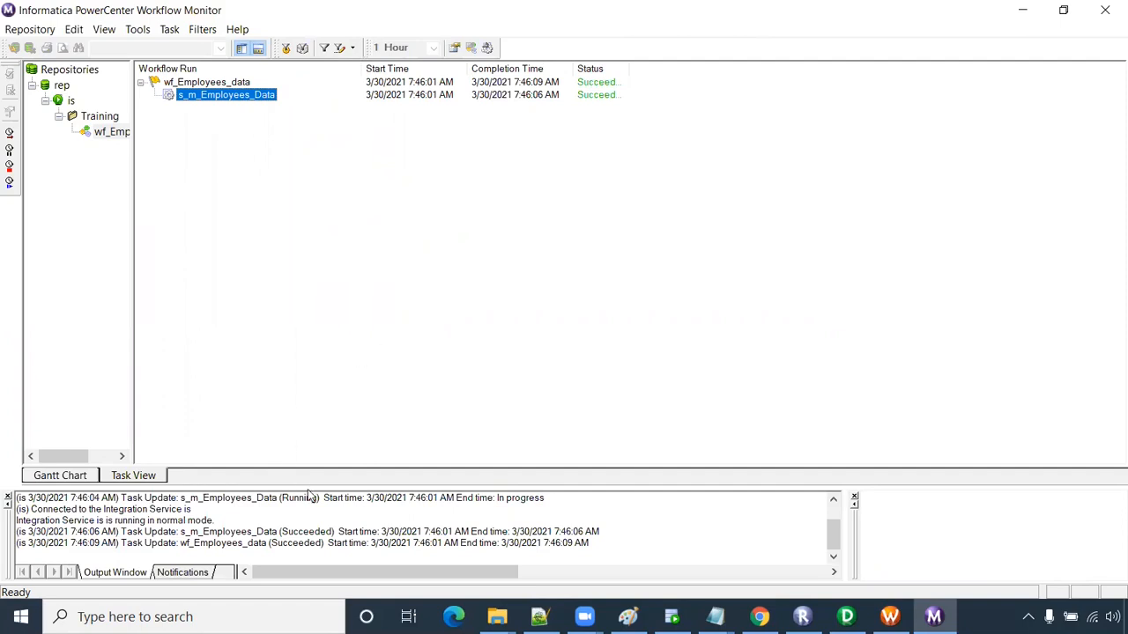
drag(308, 486, 264, 279)
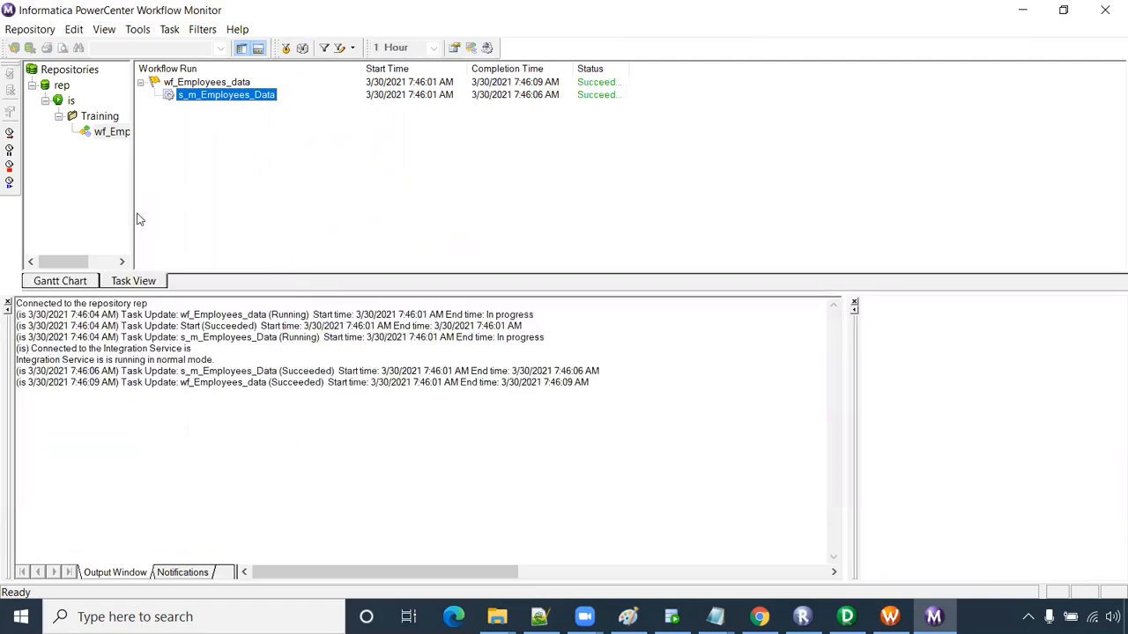
click(7, 303)
drag(132, 215, 168, 214)
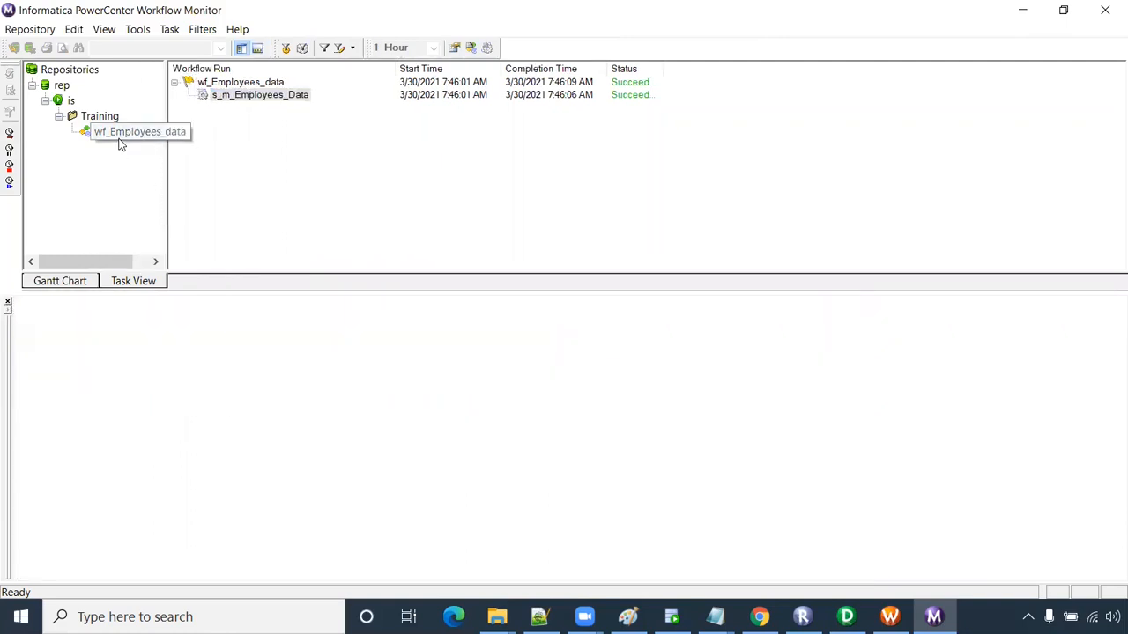
- Open s_m_Employees_Data run properties and check the SQ_EMPLOYEES and T_EMPLOYEES row statistics
click(233, 96)
right_click(234, 97)
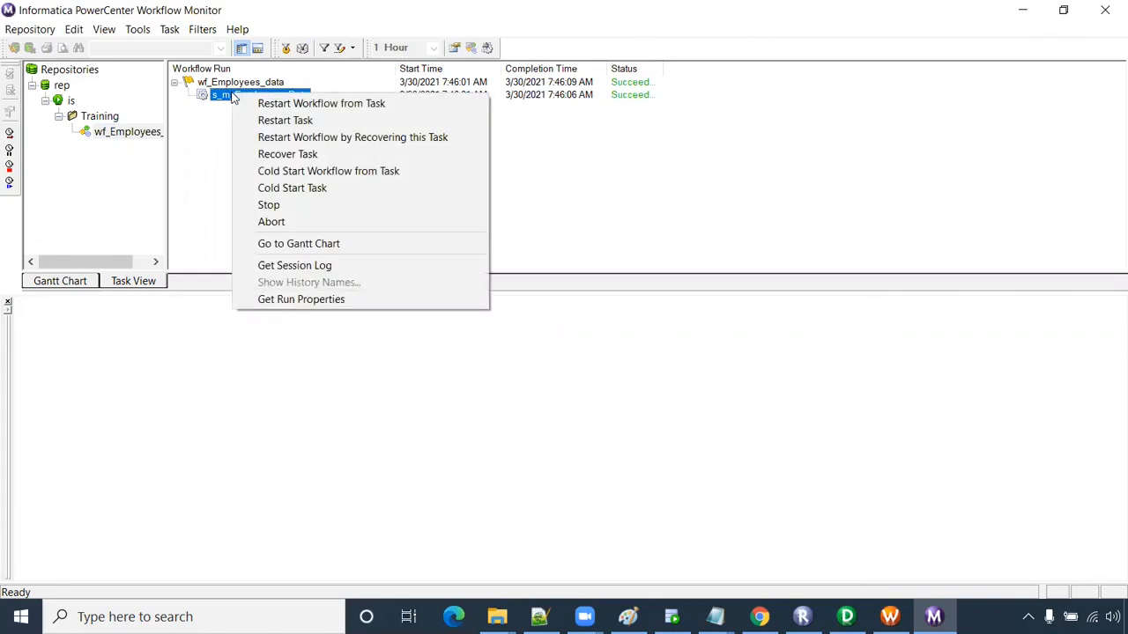
click(327, 300)
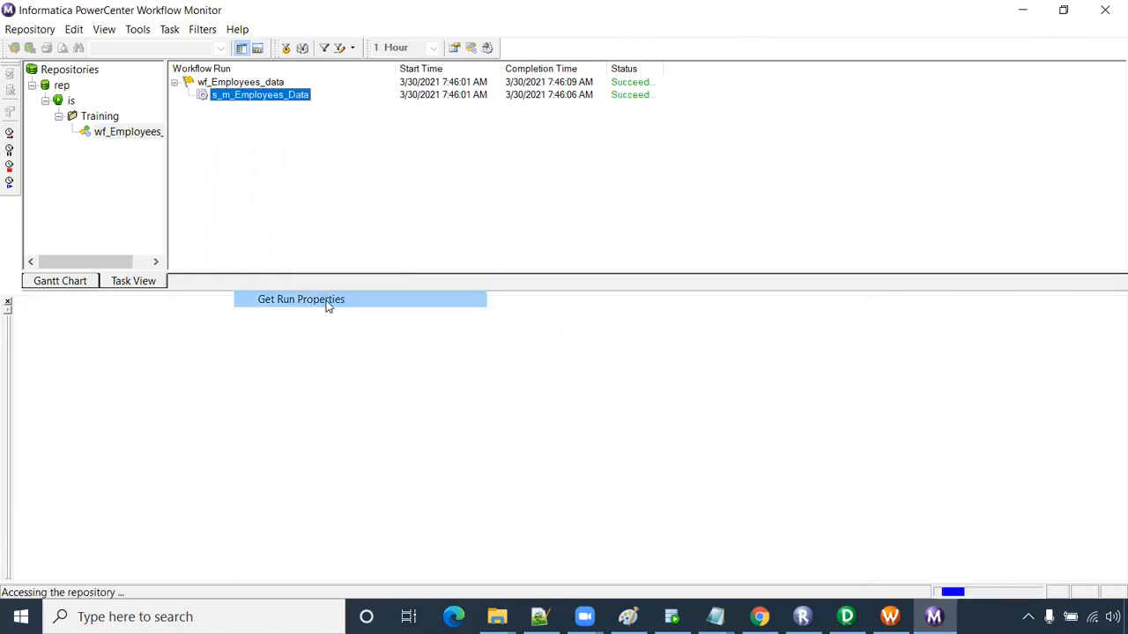
click(22, 319)
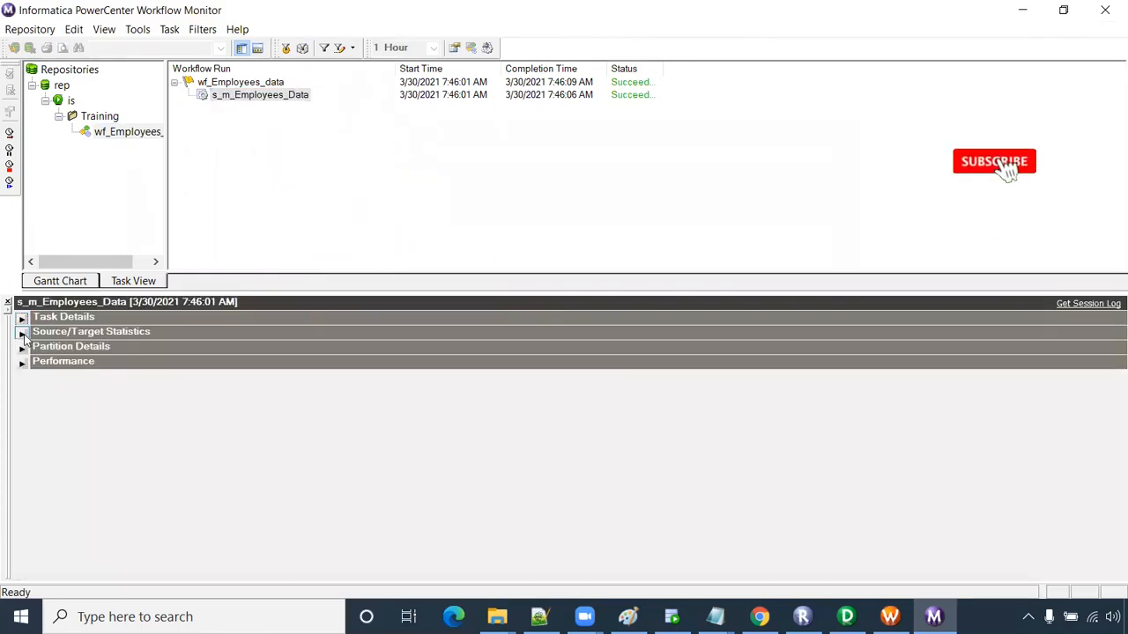
click(22, 333)
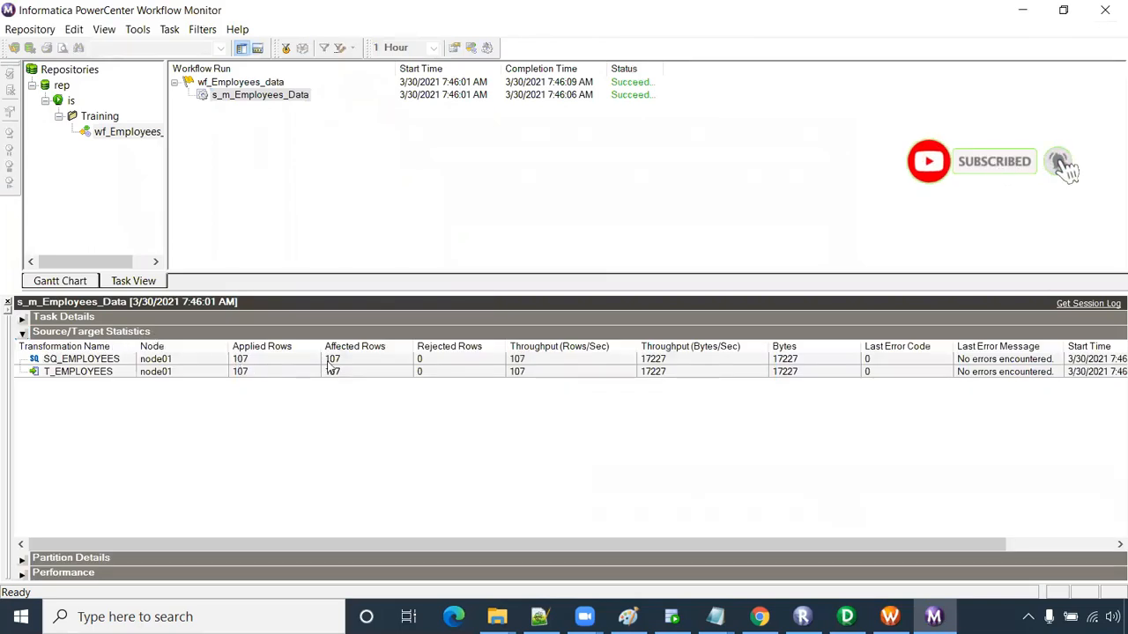
click(257, 361)
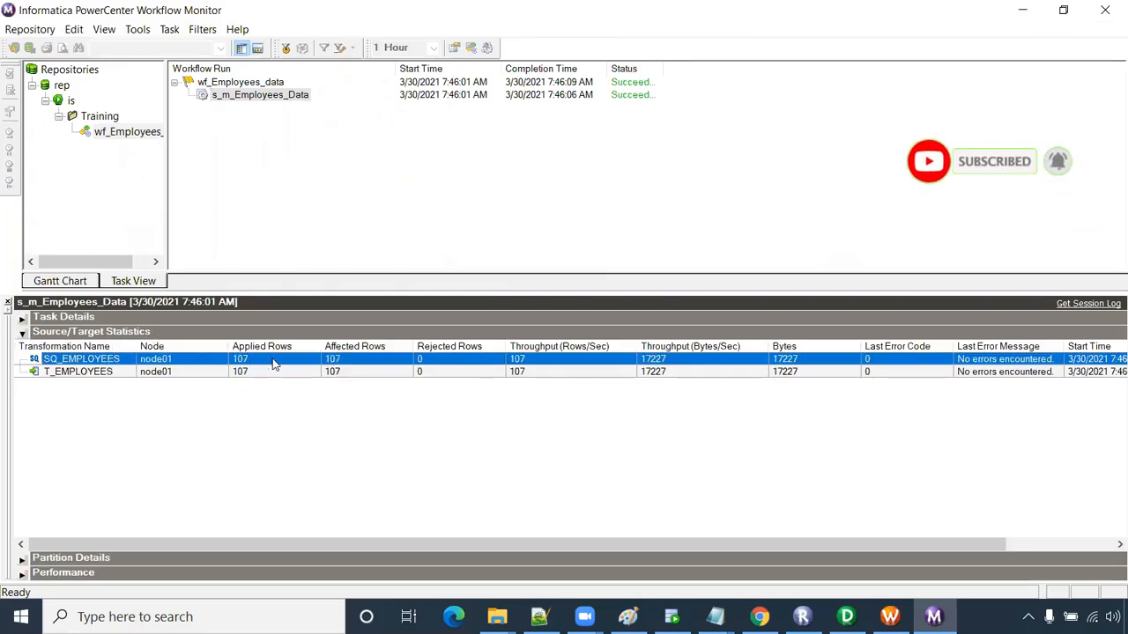
click(116, 372)
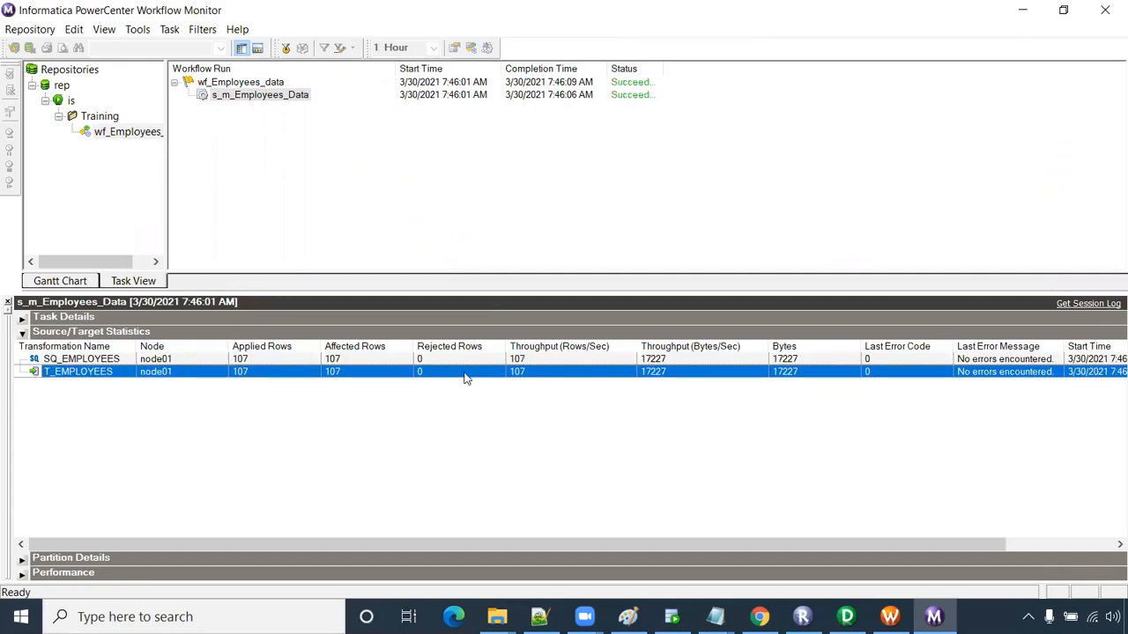
click(671, 617)
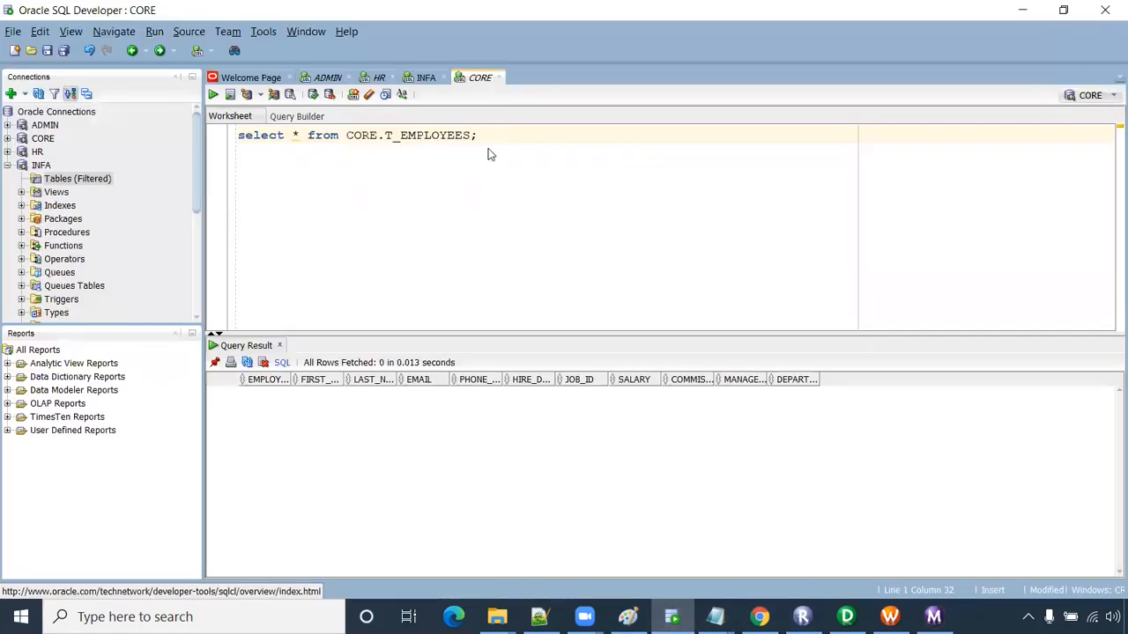
- Run the select * from CORE.T_EMPLOYEES query and inspect the returned employee rows
key(ctrl+a)
key(ctrl+Return)
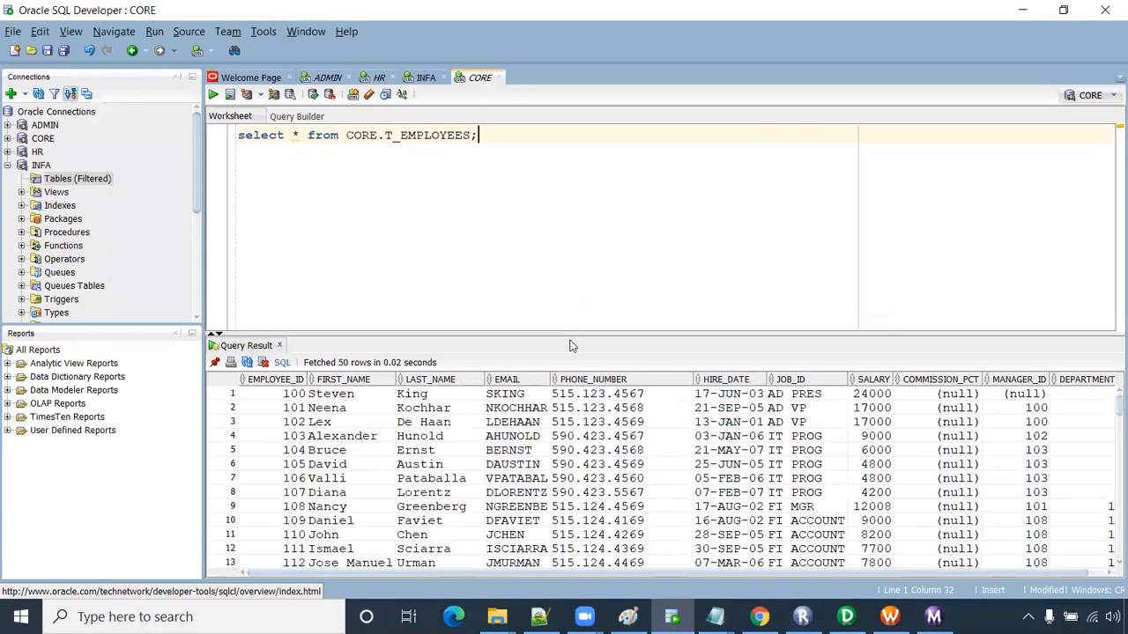
drag(574, 334, 574, 295)
drag(326, 357, 852, 488)
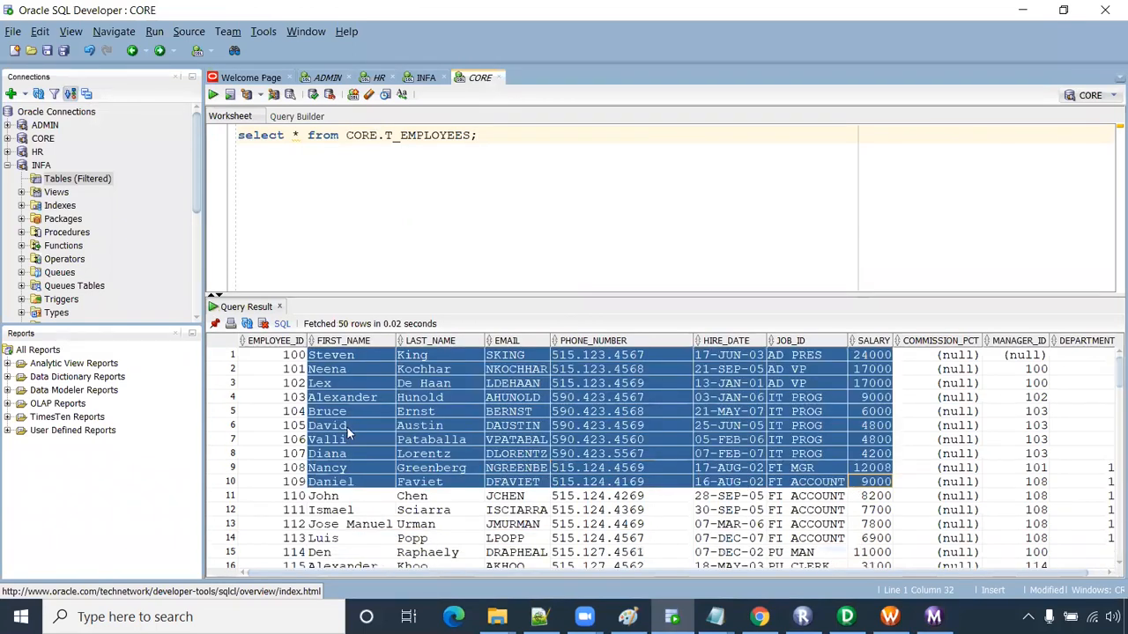
click(341, 397)
- Browse the INFA, HR and CORE worksheets, then bring up the Installation steps notes
click(405, 84)
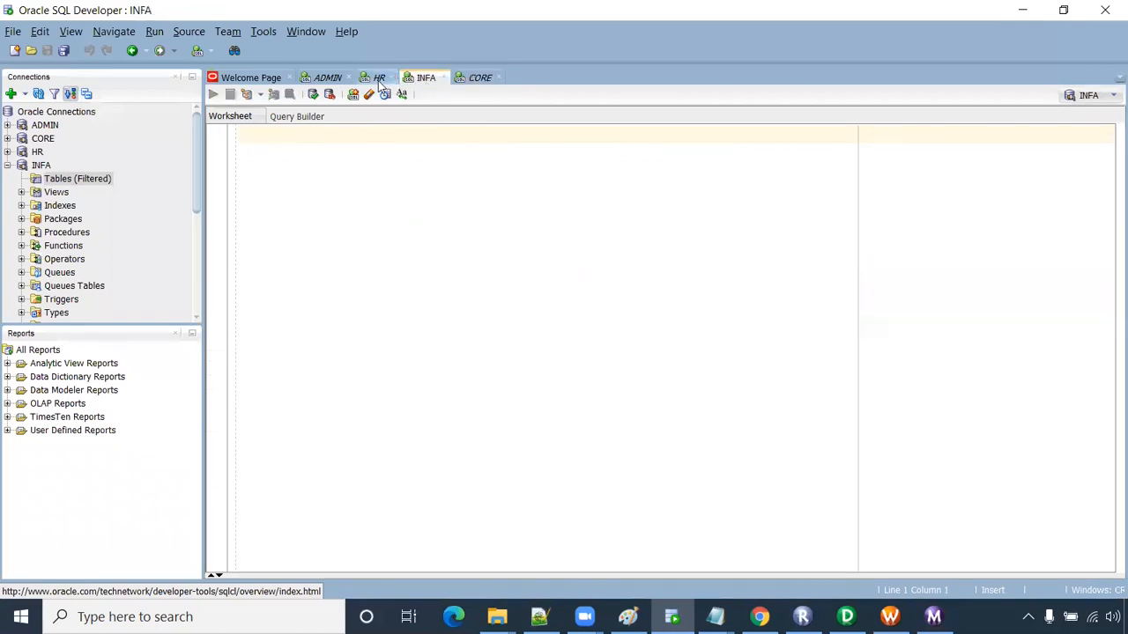
click(377, 78)
click(476, 78)
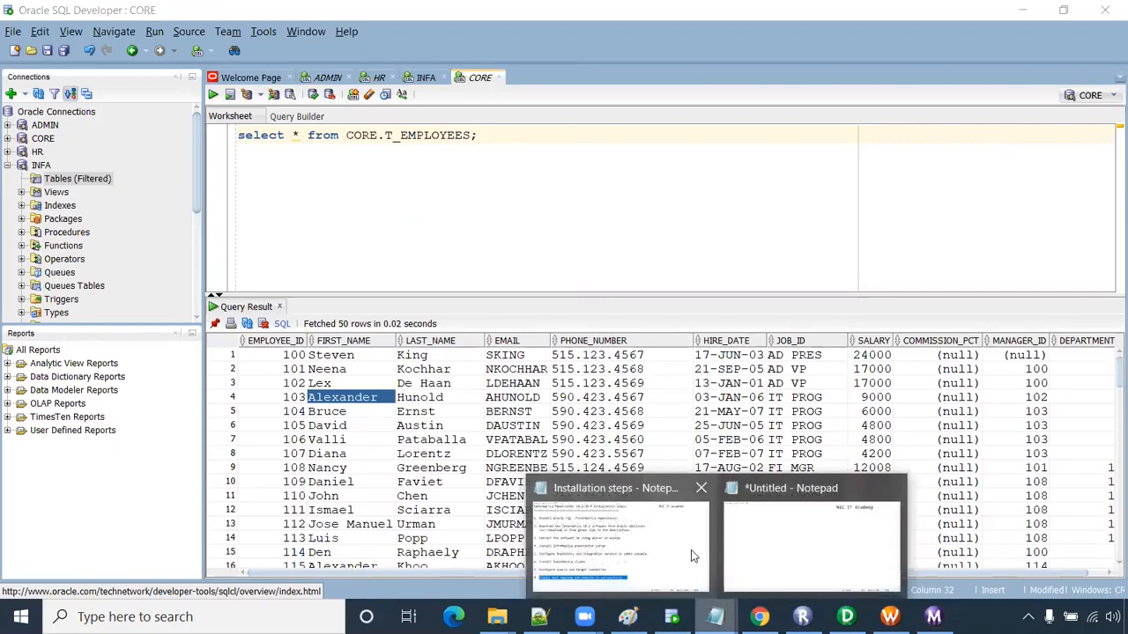
click(690, 549)
click(402, 408)
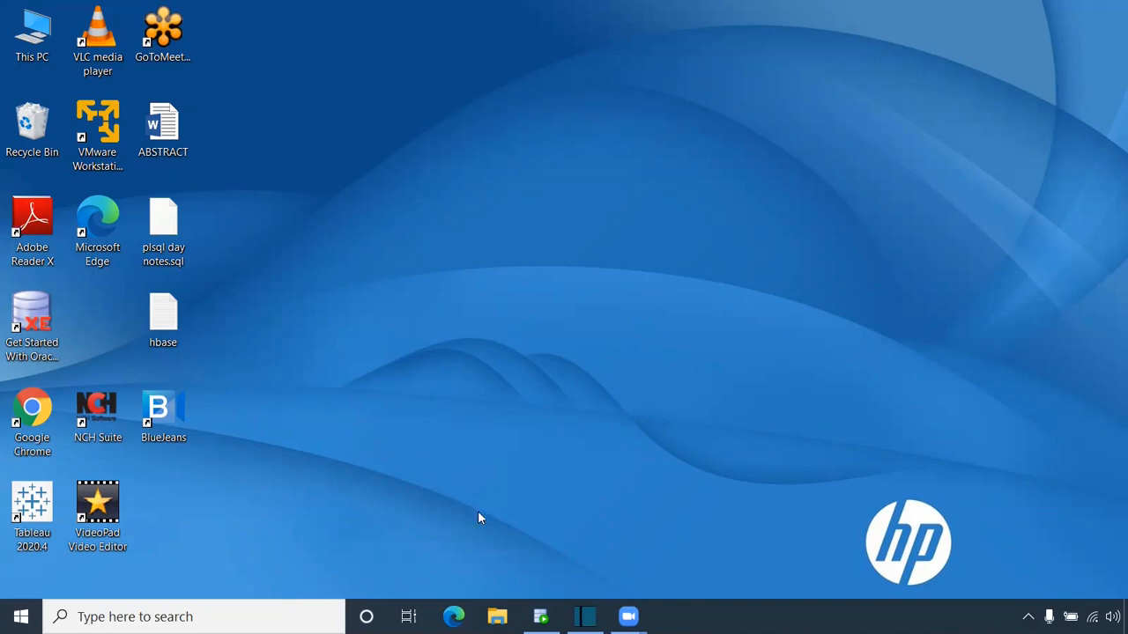
- Browse File Explorer to C:\sqldeveloper-20.4.1.407.0006-x64\sqldeveloper
click(497, 617)
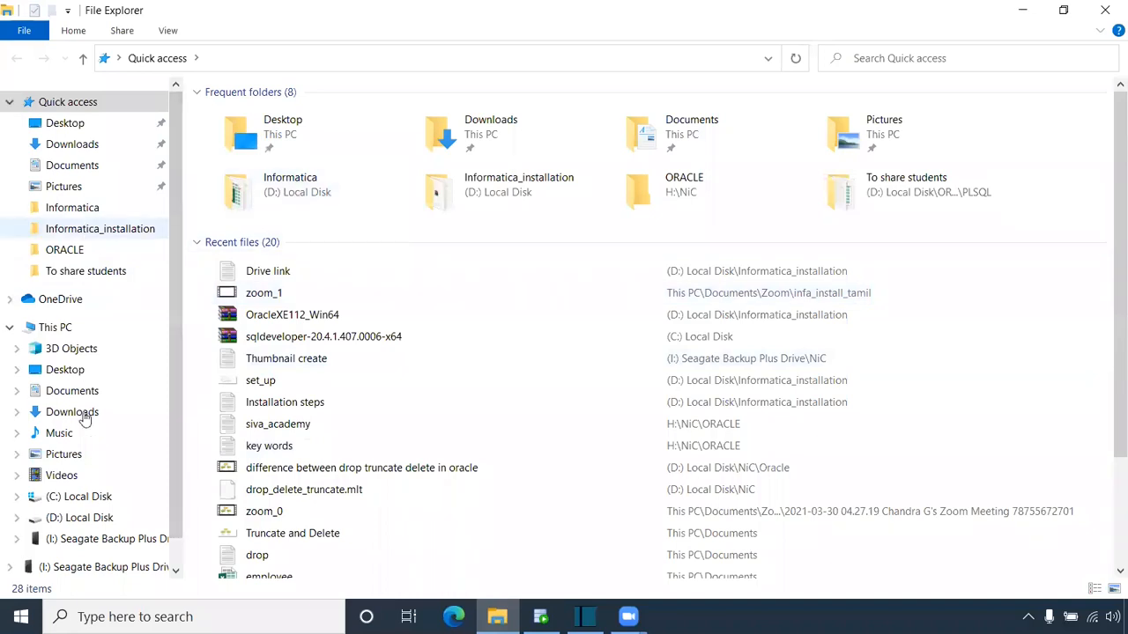
click(97, 504)
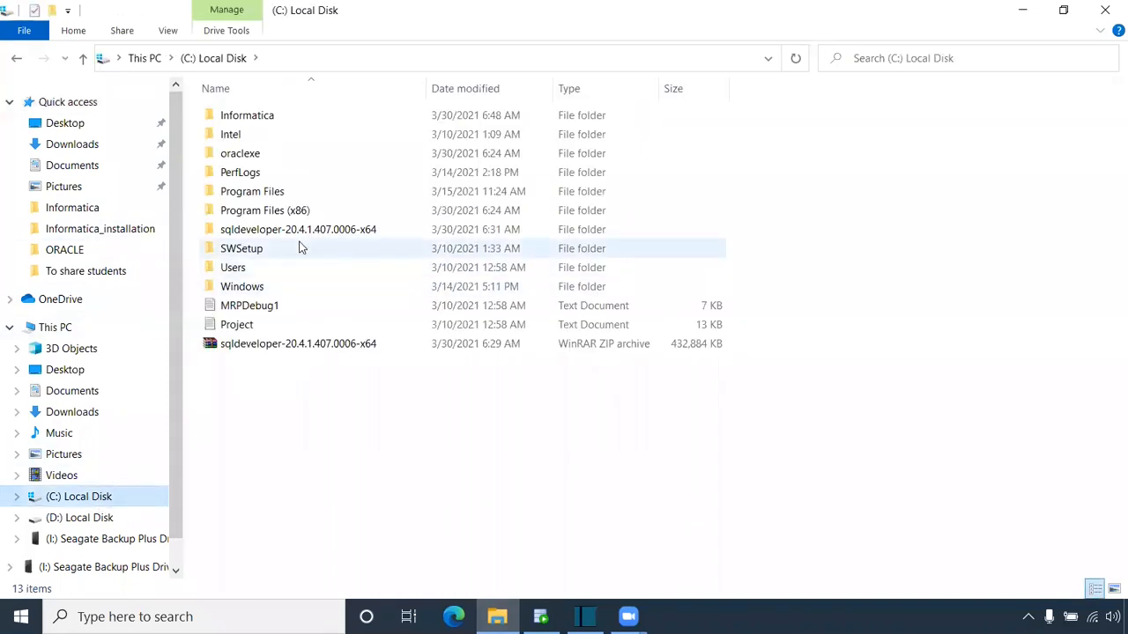
double_click(297, 224)
double_click(286, 119)
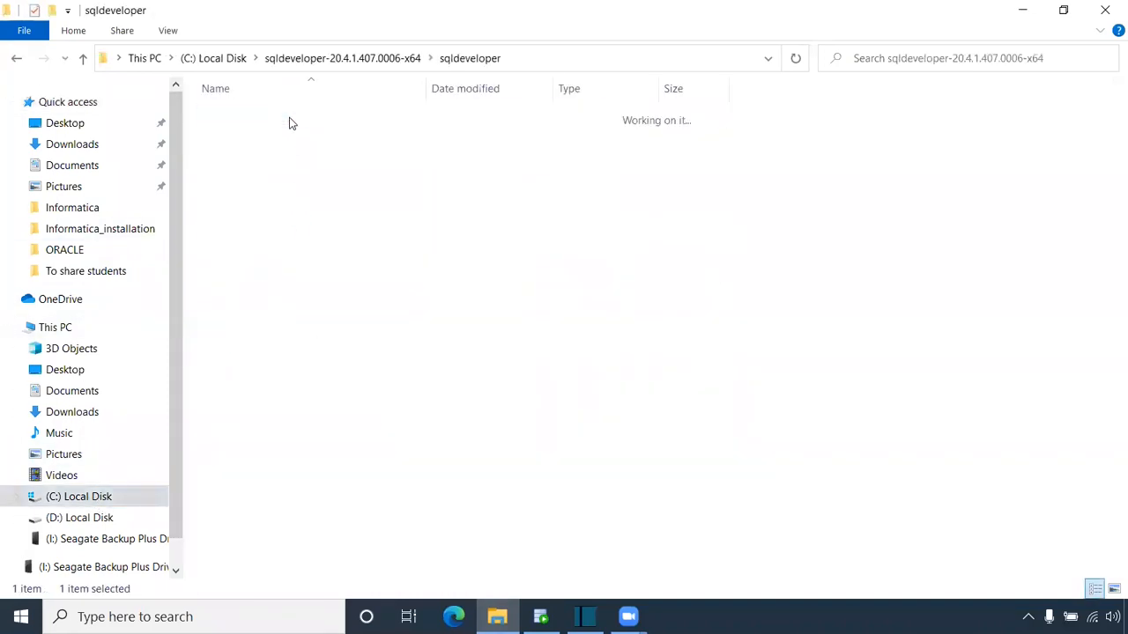
- View the sqldeveloper.exe context menu without choosing anything, then close File Explorer
click(269, 541)
right_click(270, 541)
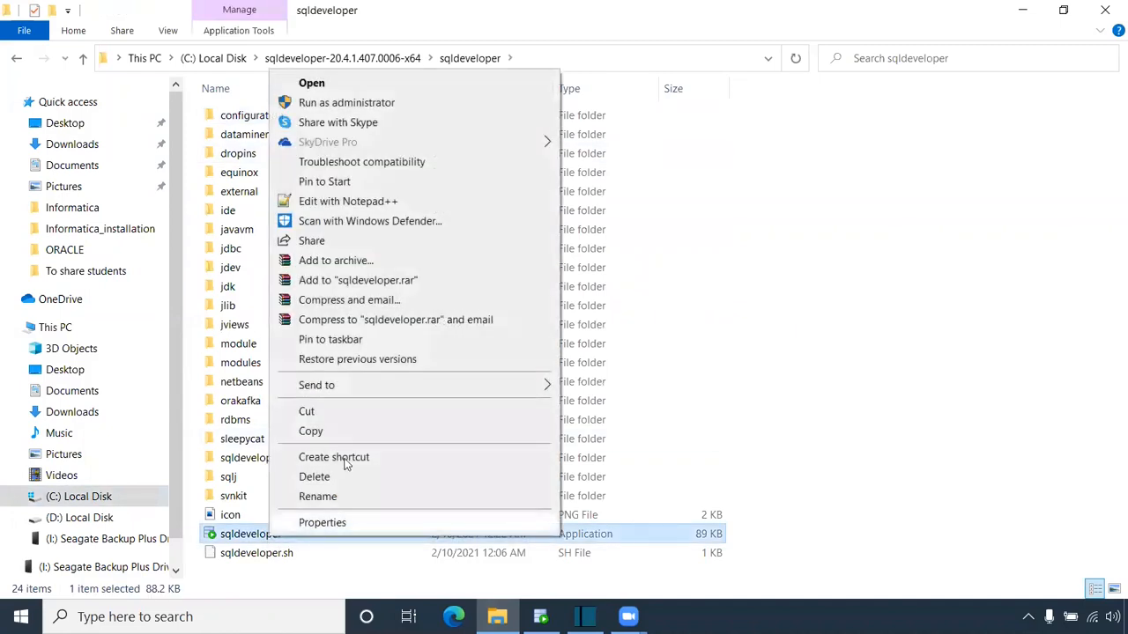
mouse_move(555, 387)
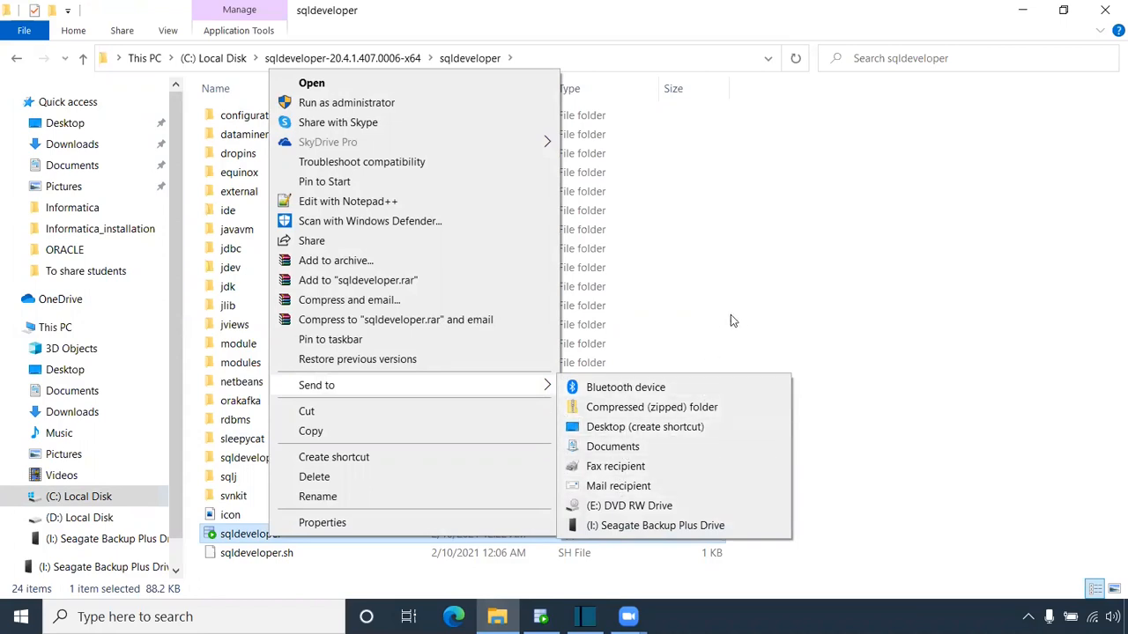
click(753, 321)
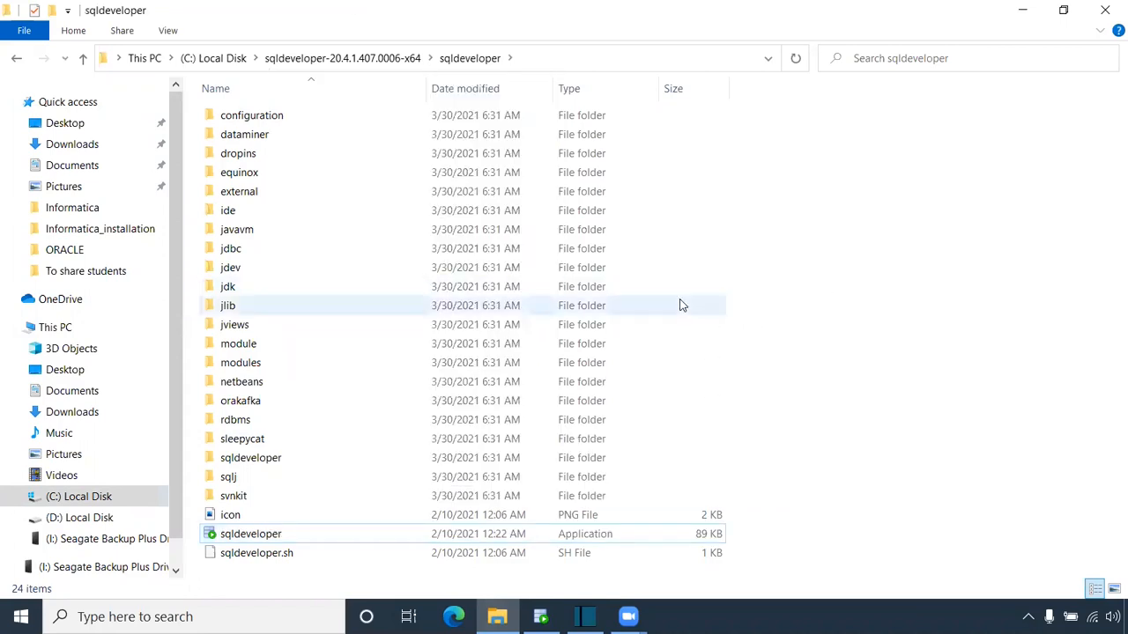
click(1106, 8)
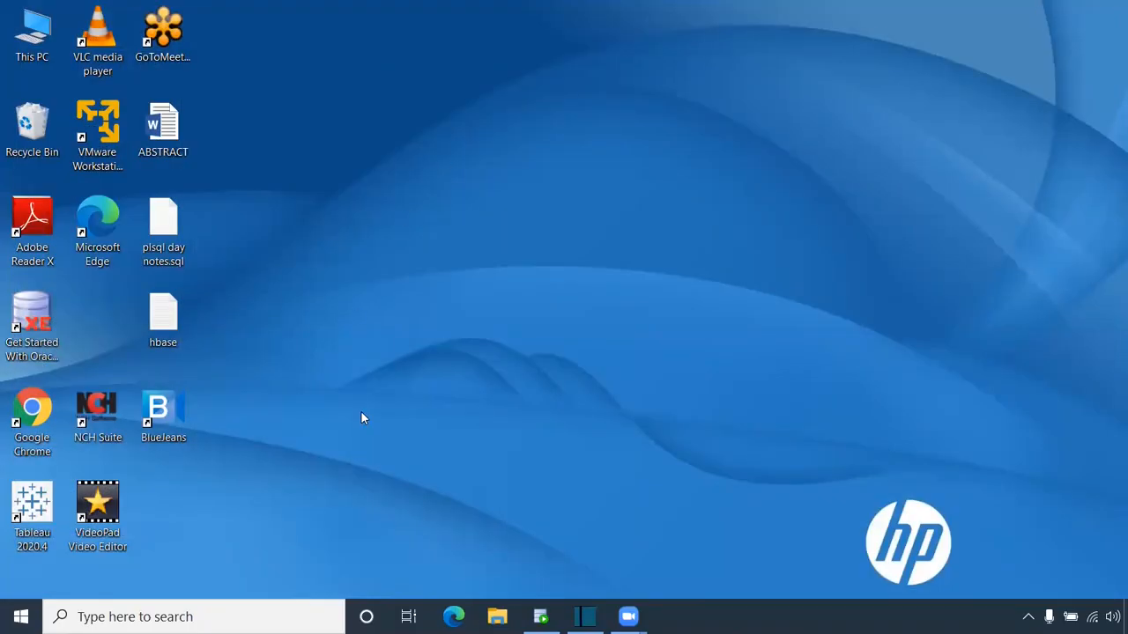
- Launch the services.msc console from the Run prompt
key(super+r)
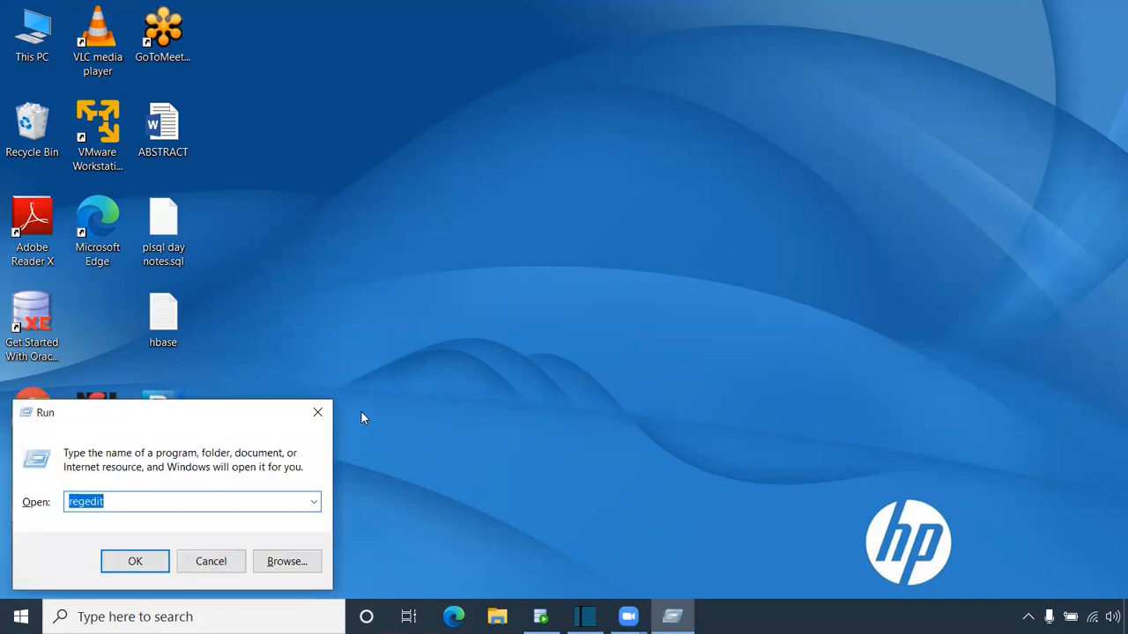
text(serv)
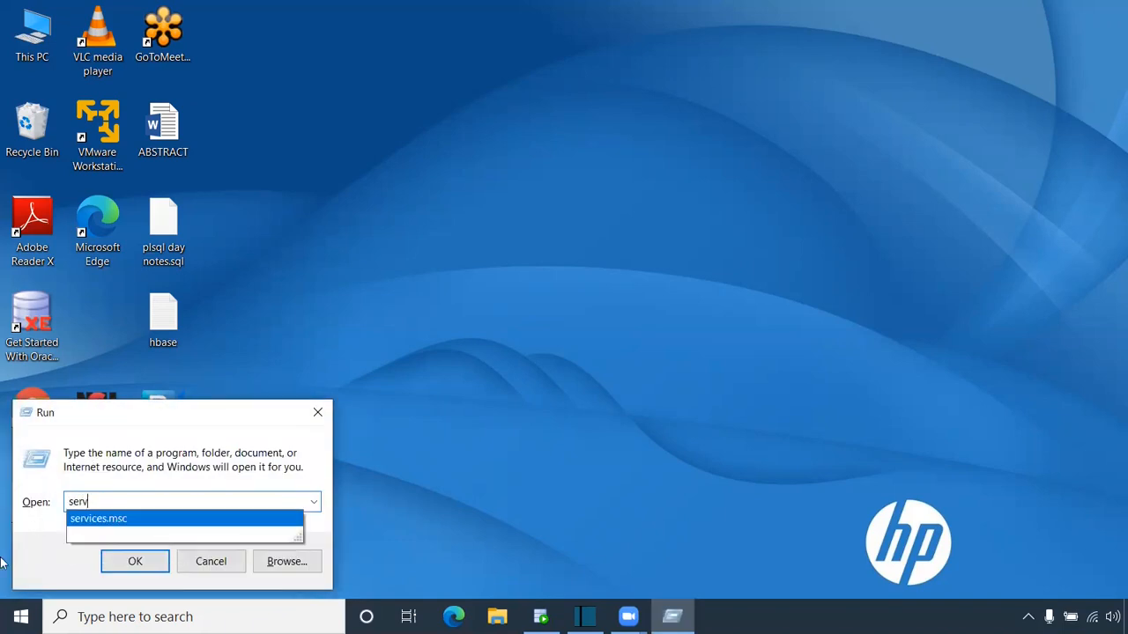
click(134, 525)
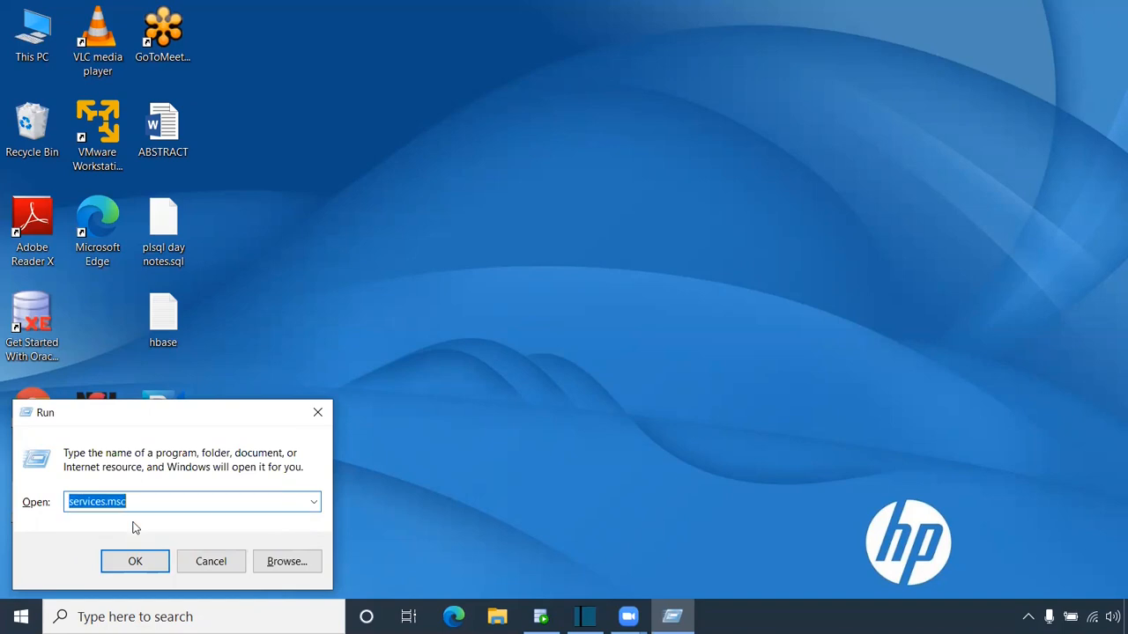
click(137, 561)
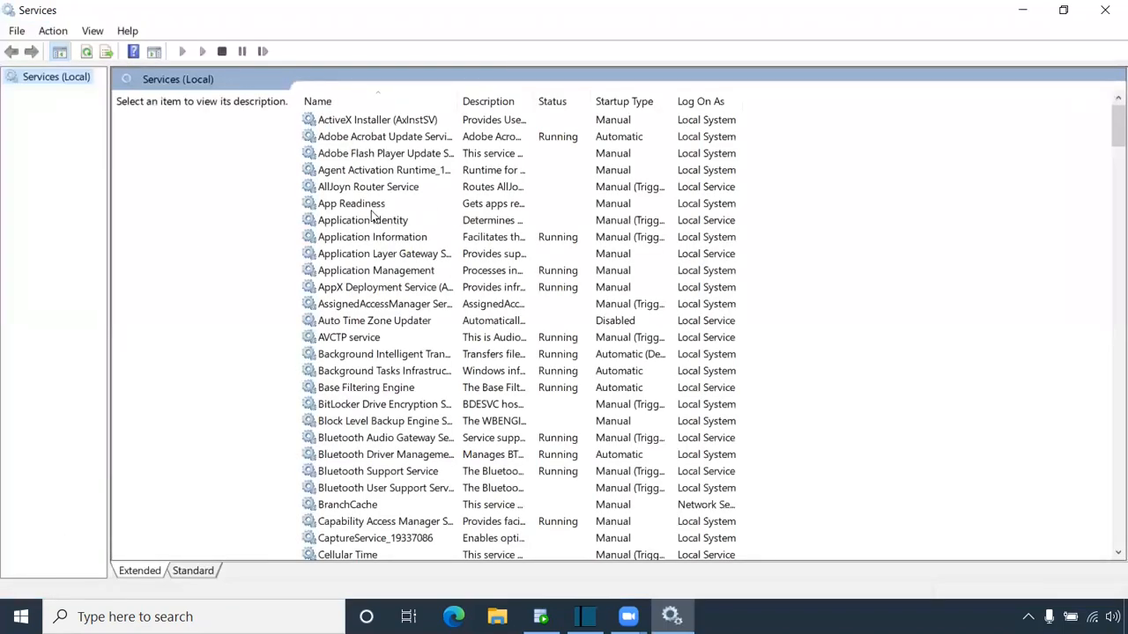
- Locate the Informatica 10.2.0 service and view its Start/Stop/Restart options without choosing
click(372, 207)
key(i)
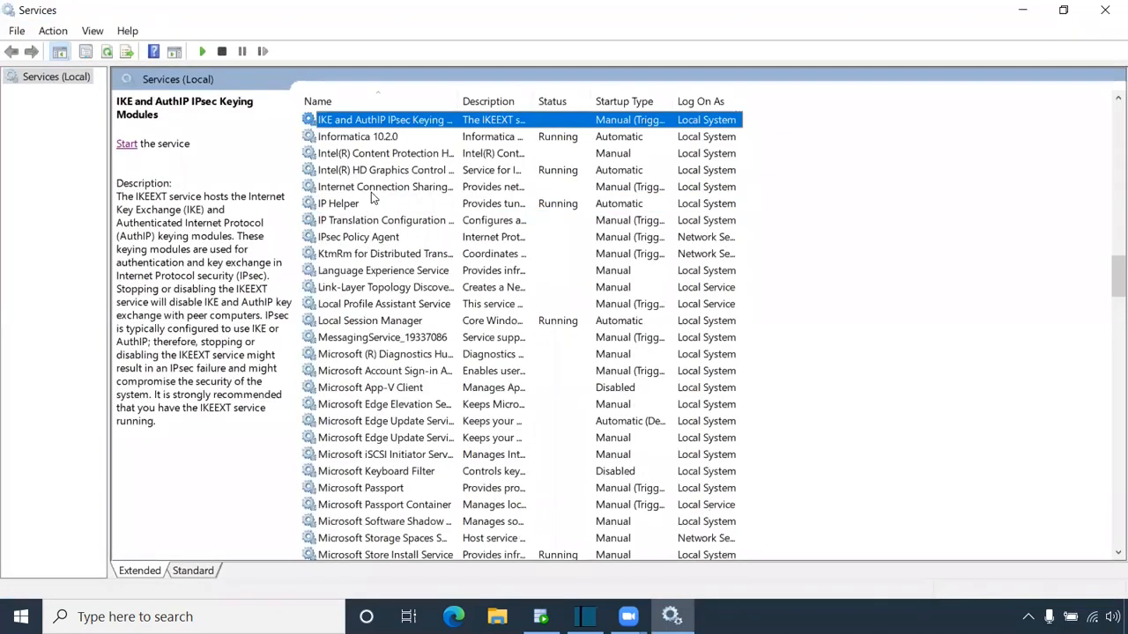
click(377, 136)
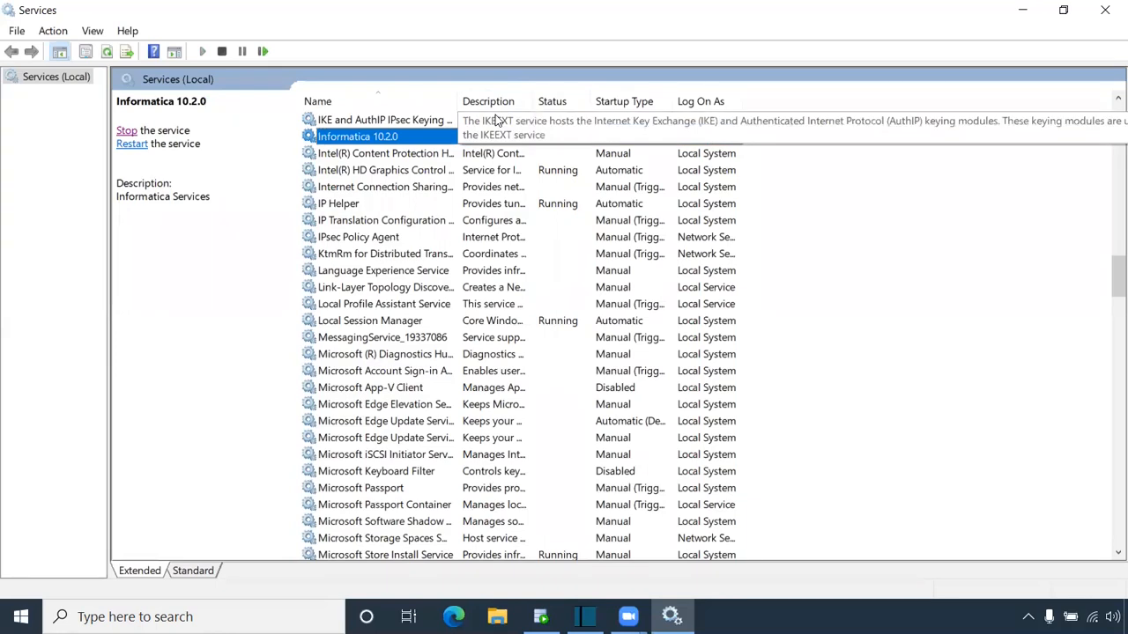
click(421, 155)
click(419, 141)
right_click(383, 138)
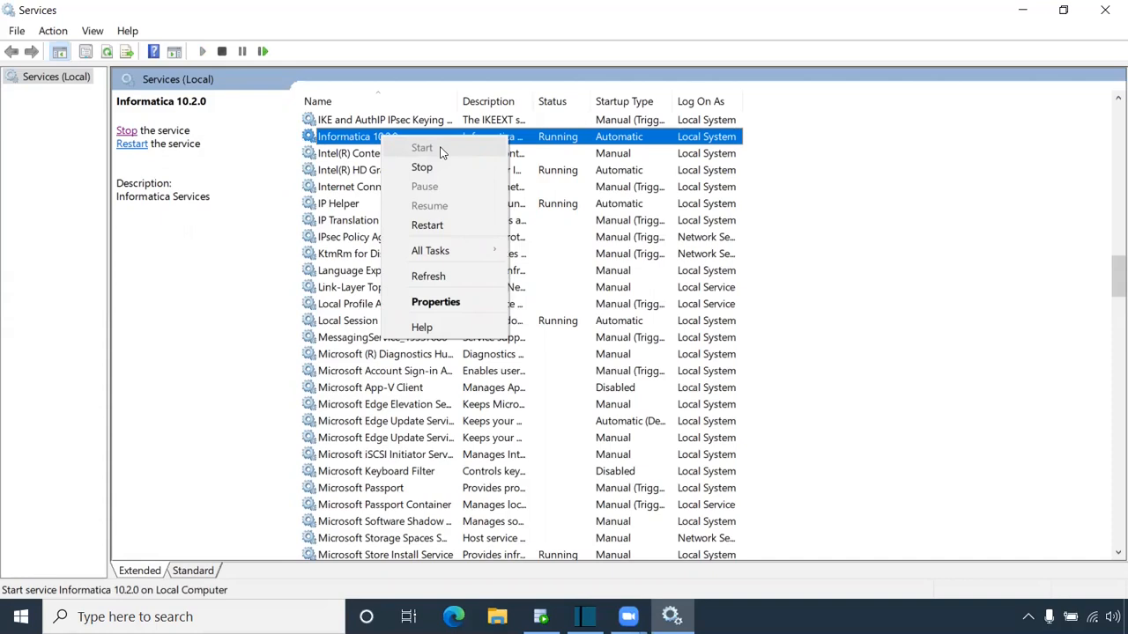
click(247, 296)
- Launch PowerCenter Designer from the Start search 'de' and dismiss the welcome tip
key(super)
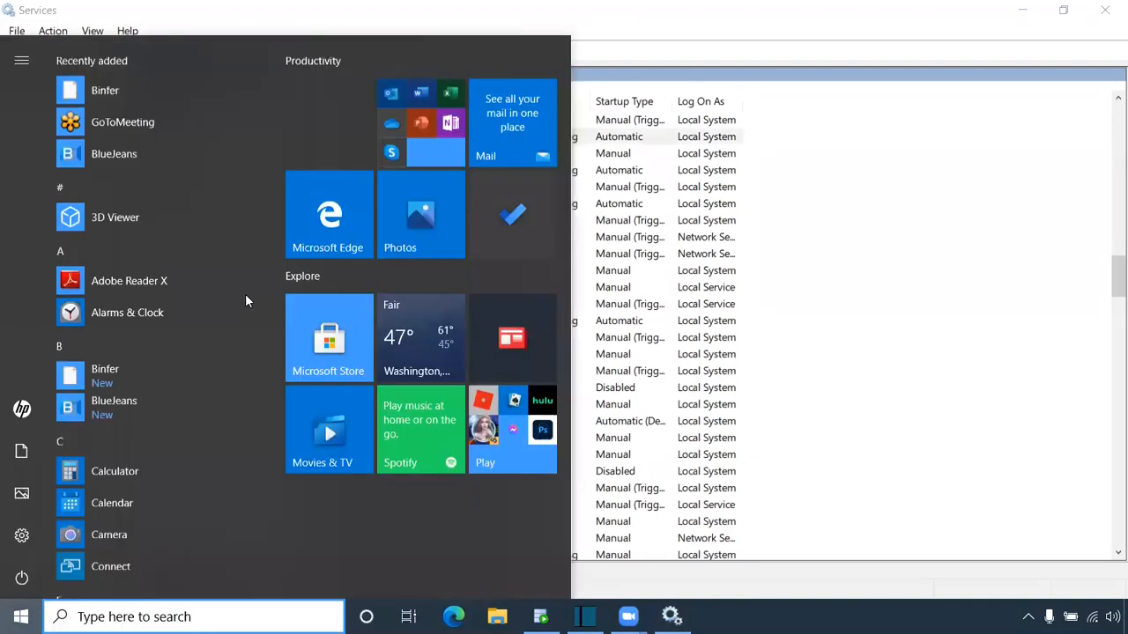
key(super)
key(super)
text(de)
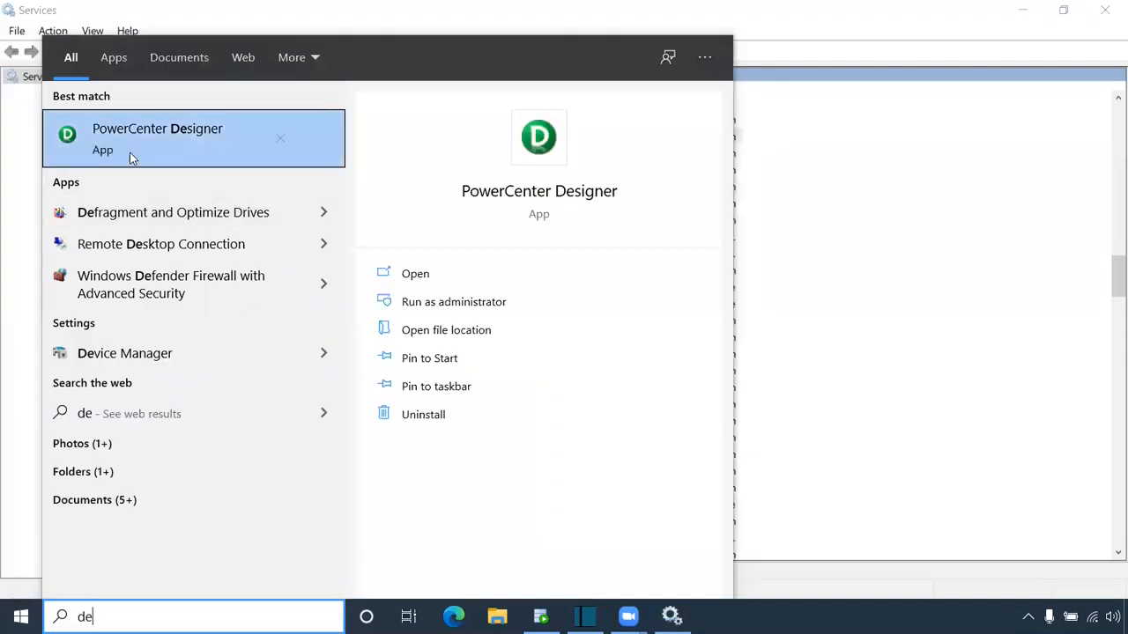
click(168, 131)
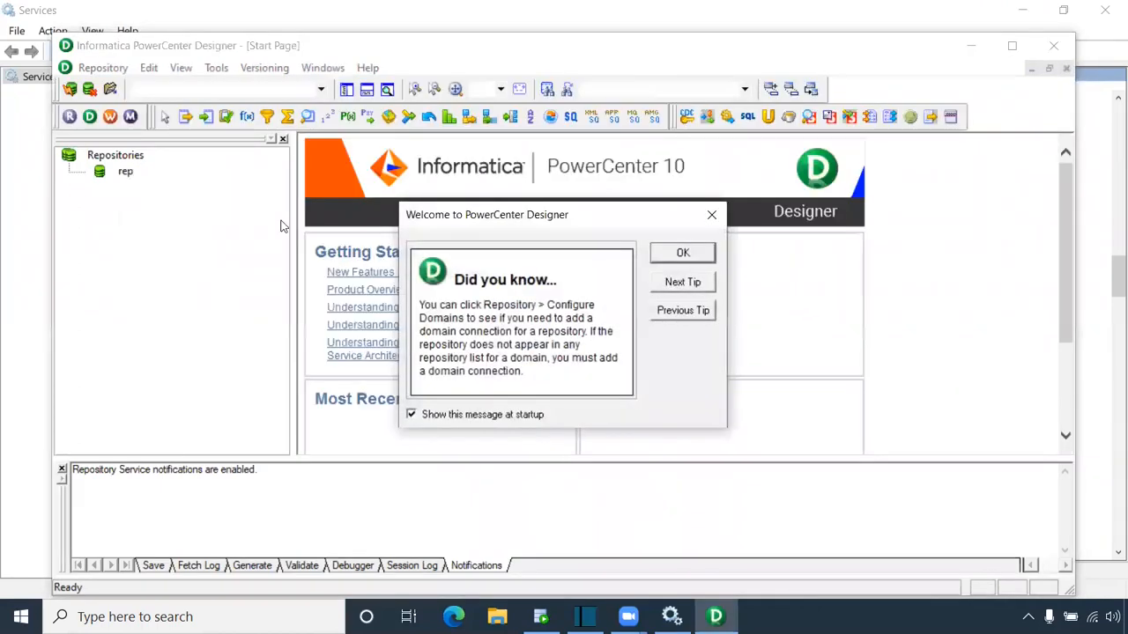
click(665, 253)
- Begin connecting to the rep repository, then cancel the connection dialog
right_click(125, 172)
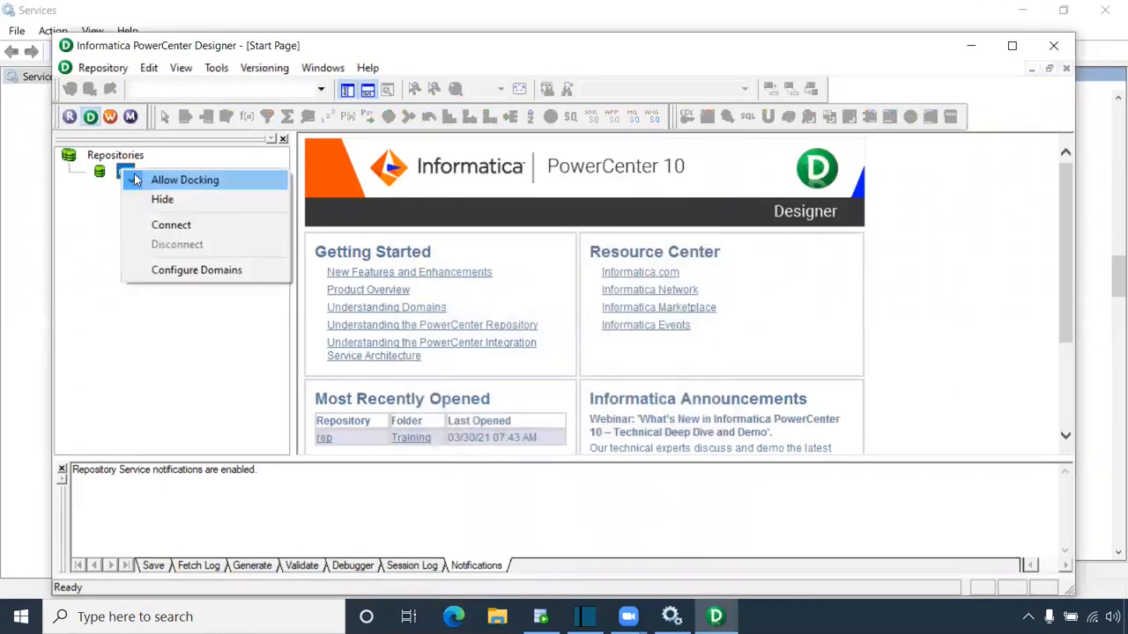
click(165, 226)
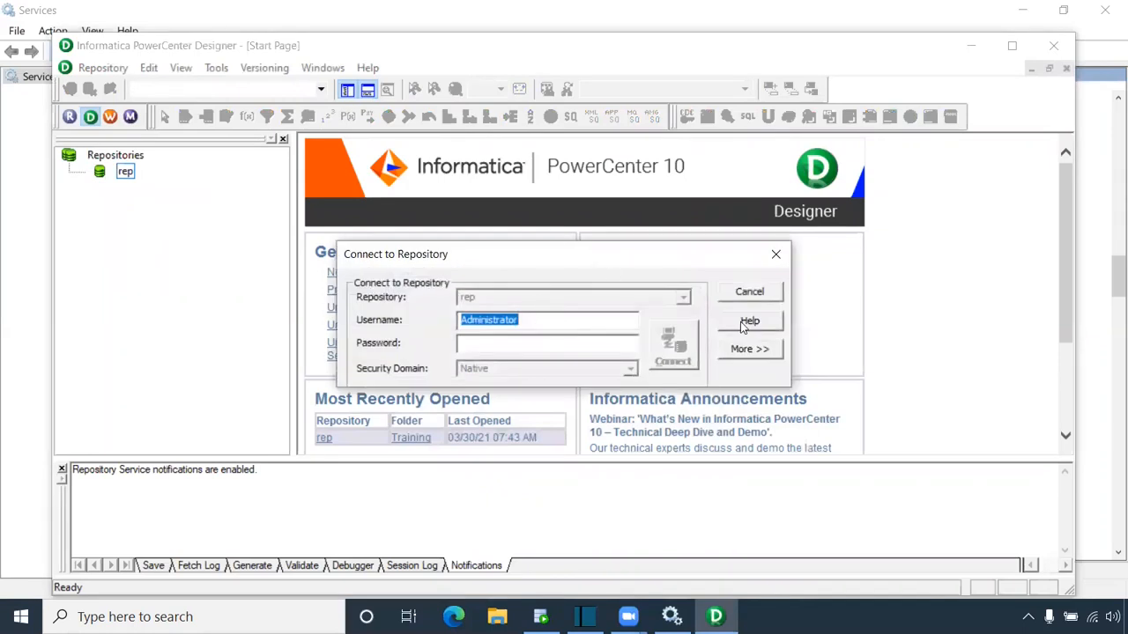
click(744, 294)
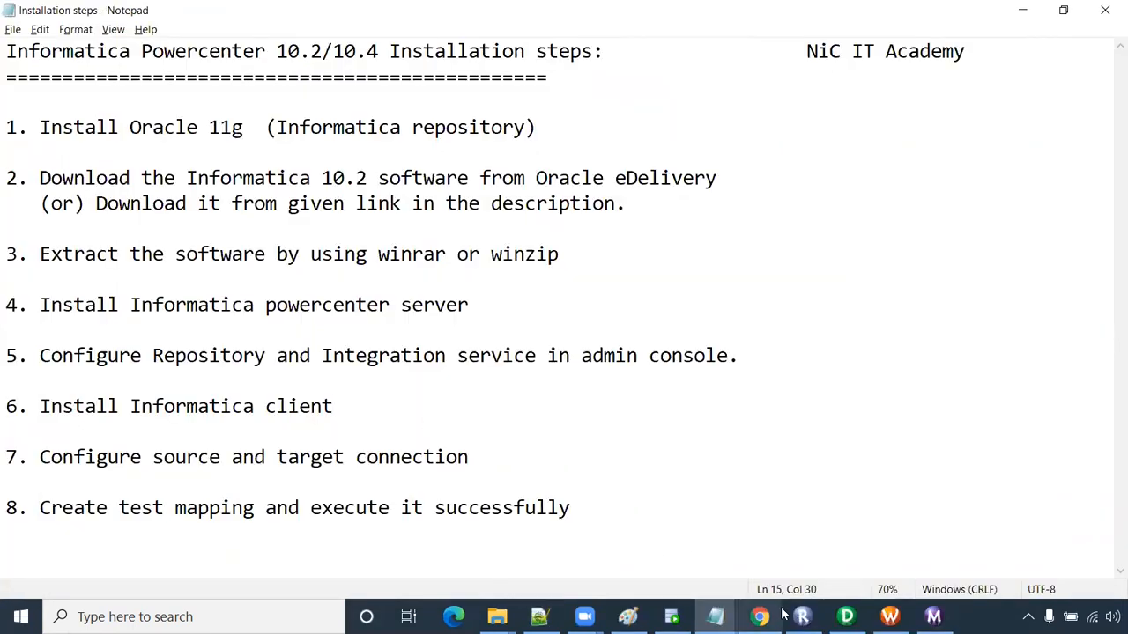
- Bring the Chrome 'Informatica Administrator' domain page to the front from the taskbar
mouse_move(801, 617)
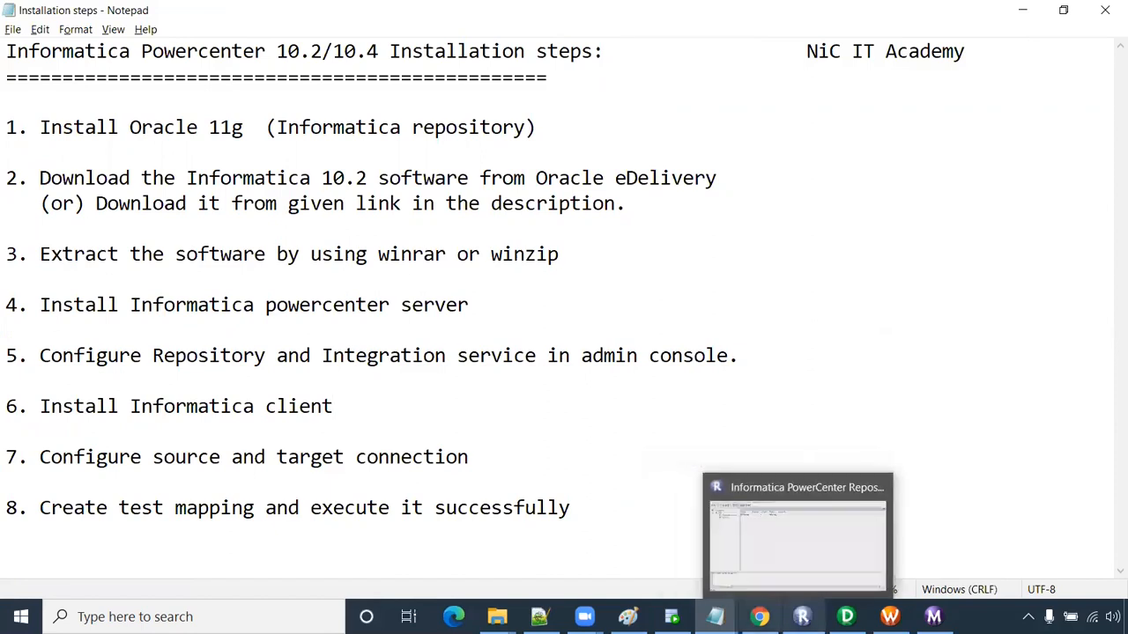
mouse_move(760, 617)
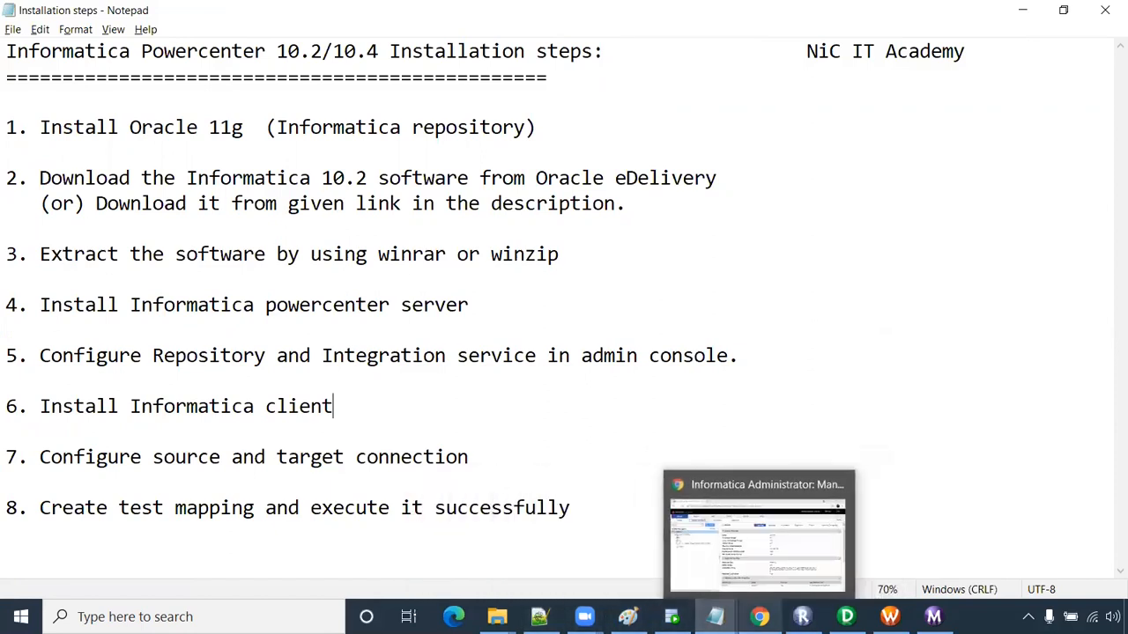
click(763, 568)
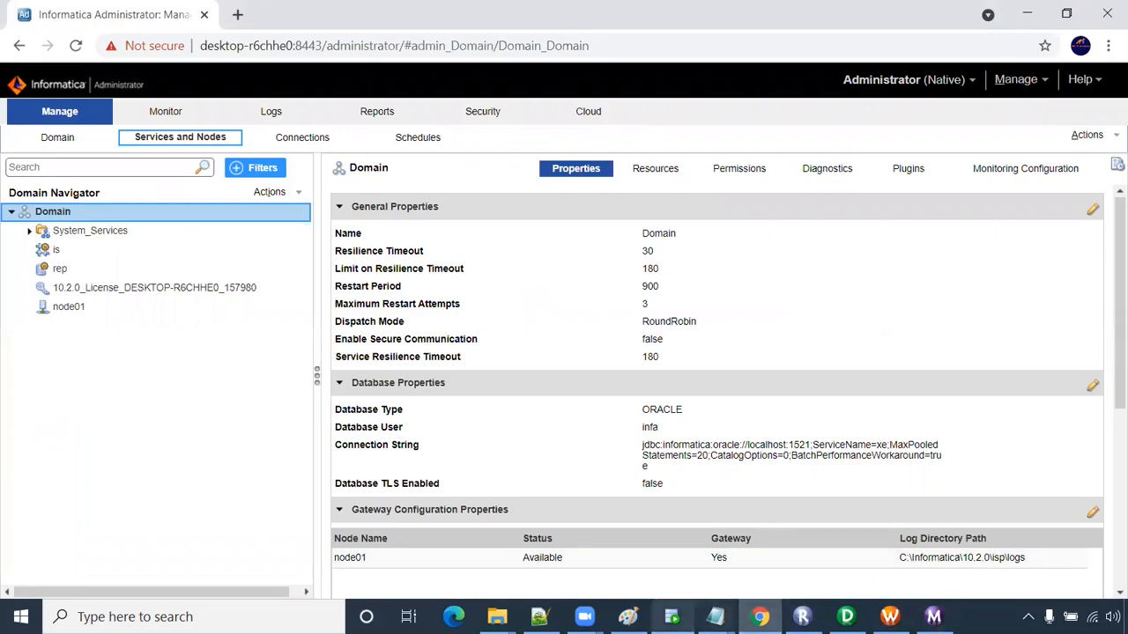
- Switch to the 'Untitled - Paint' diagram of the ADMIN, Infa, HR and CORE schemas
mouse_move(584, 617)
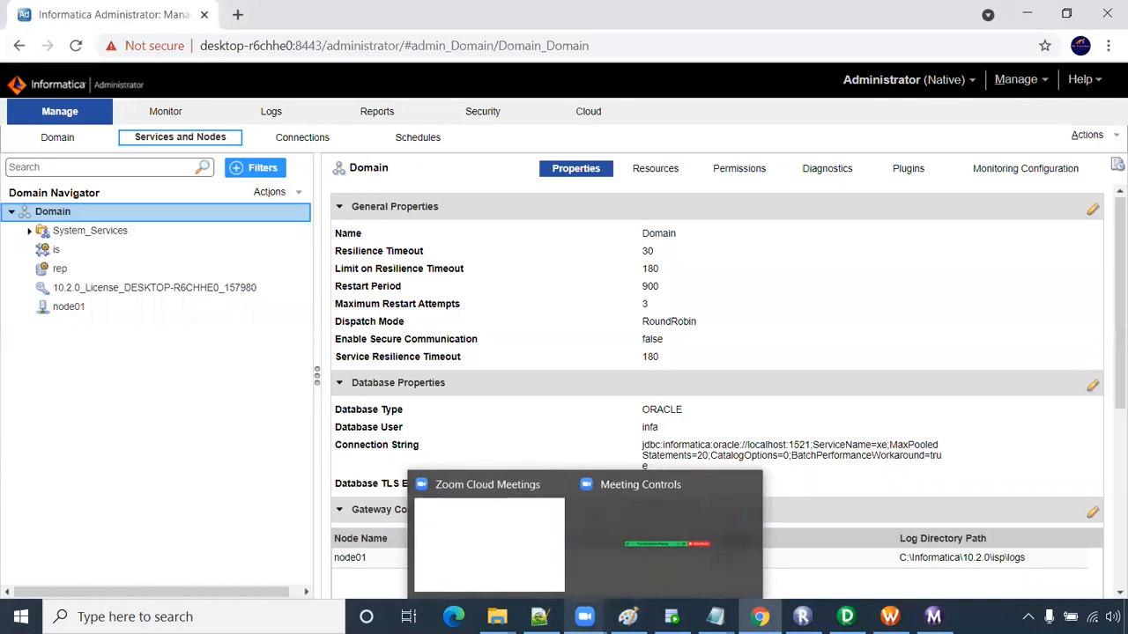
mouse_move(627, 616)
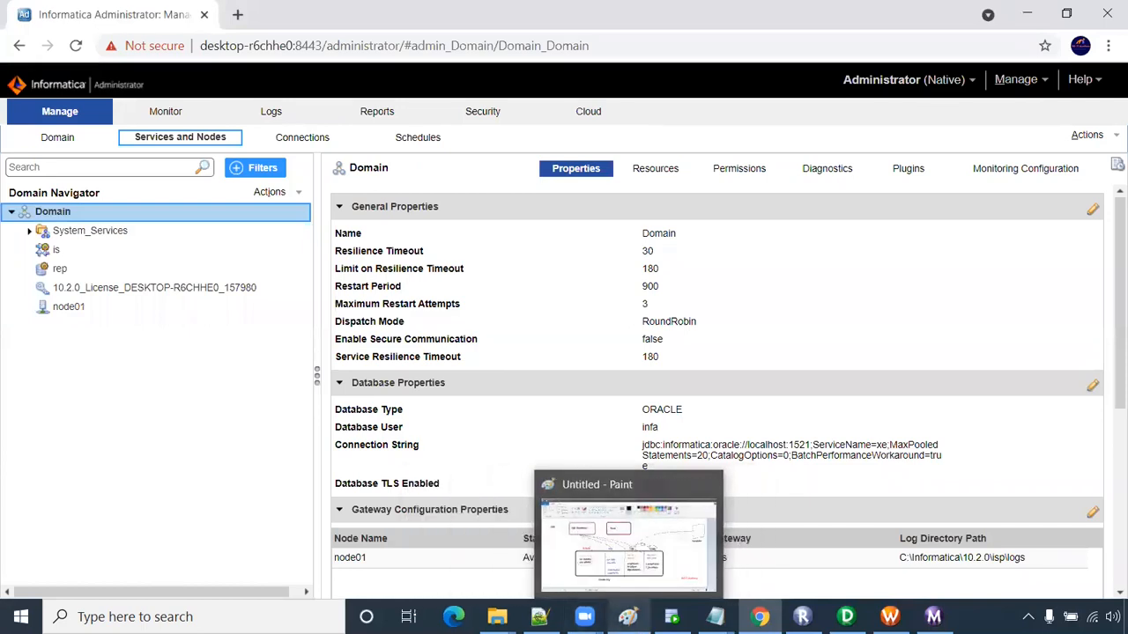
click(649, 550)
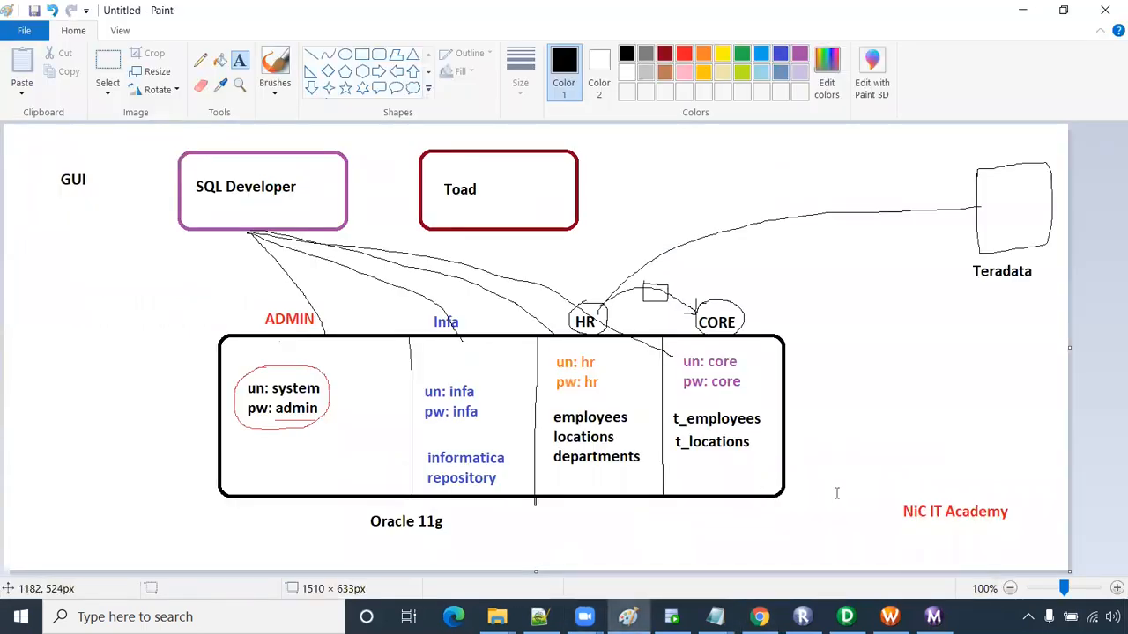